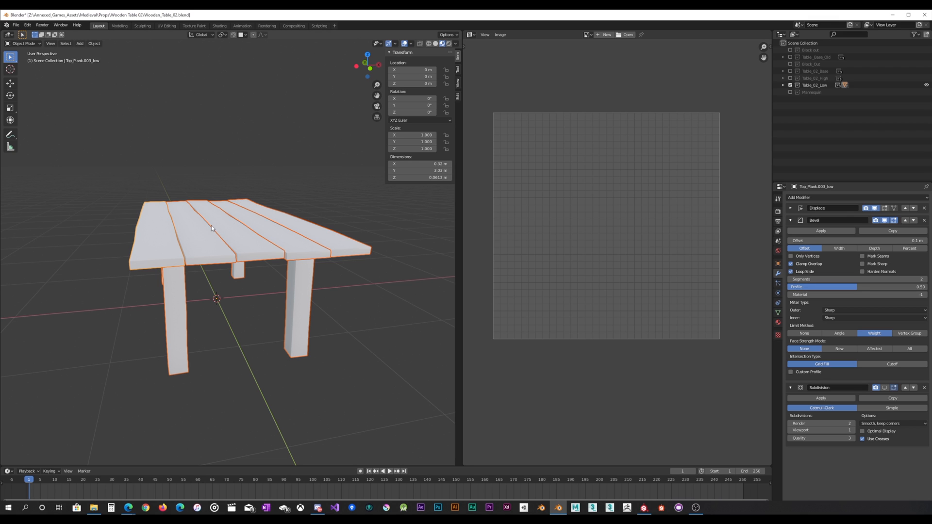
Enter Edit Mode on the selected table parts to show all their UV islands.
key(Tab)
scroll(207, 248, up, 2)
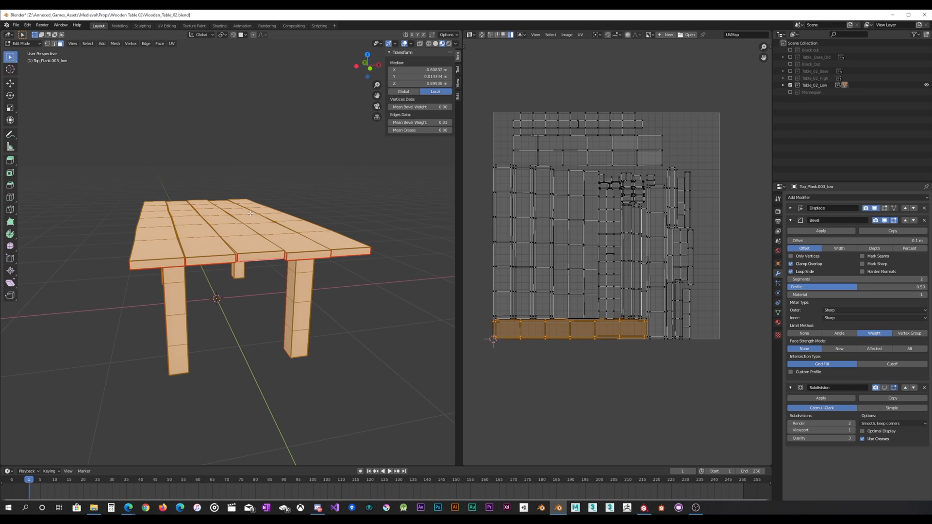
middle_drag(197, 270, 209, 284)
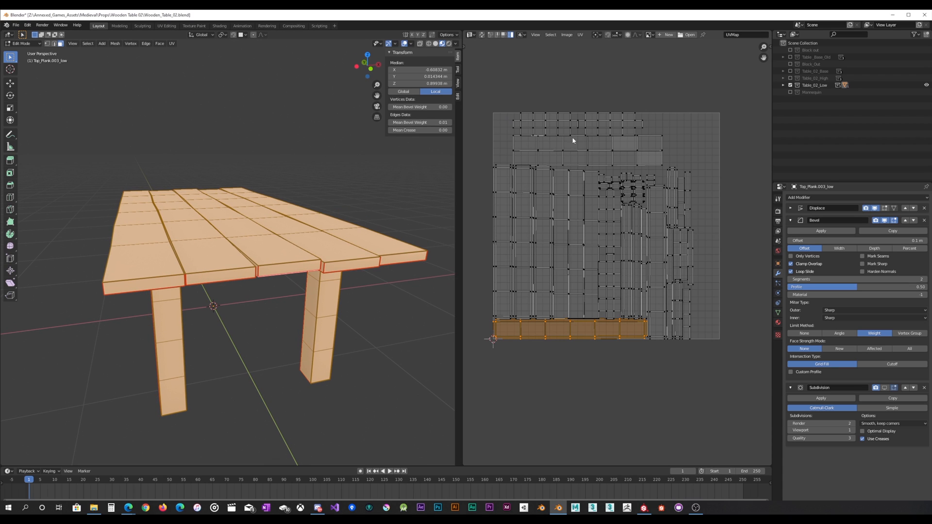
Move the three long horizontal plank islands past the UV tile's right side and rotate them 90 degrees.
click(578, 148)
shift+click(582, 161)
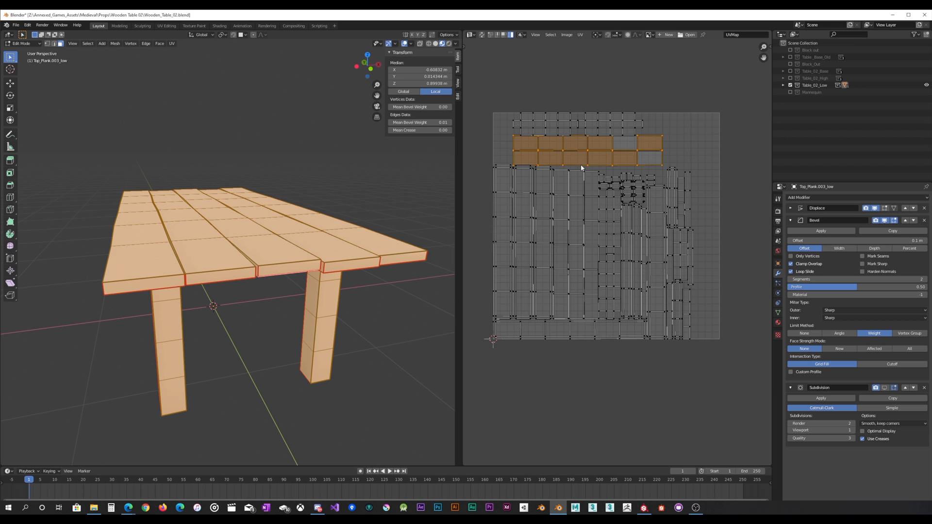
shift+click(588, 327)
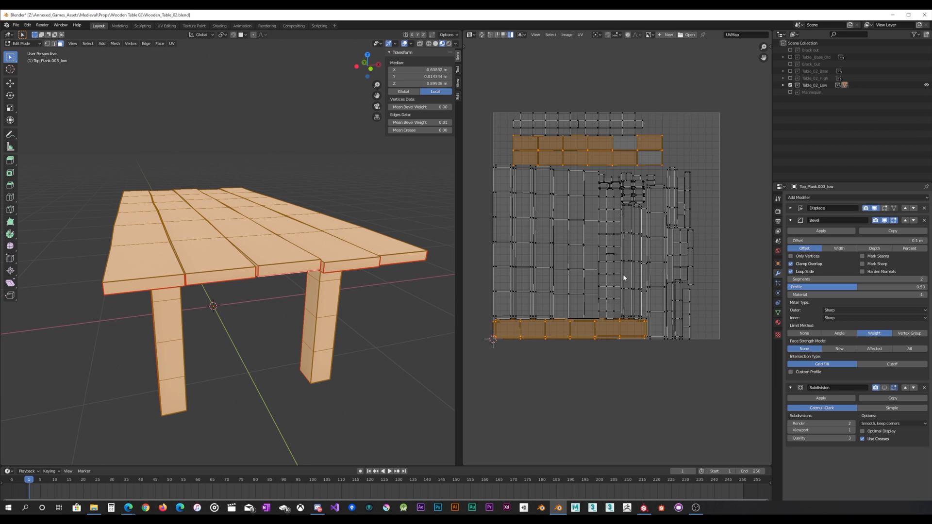
key(g)
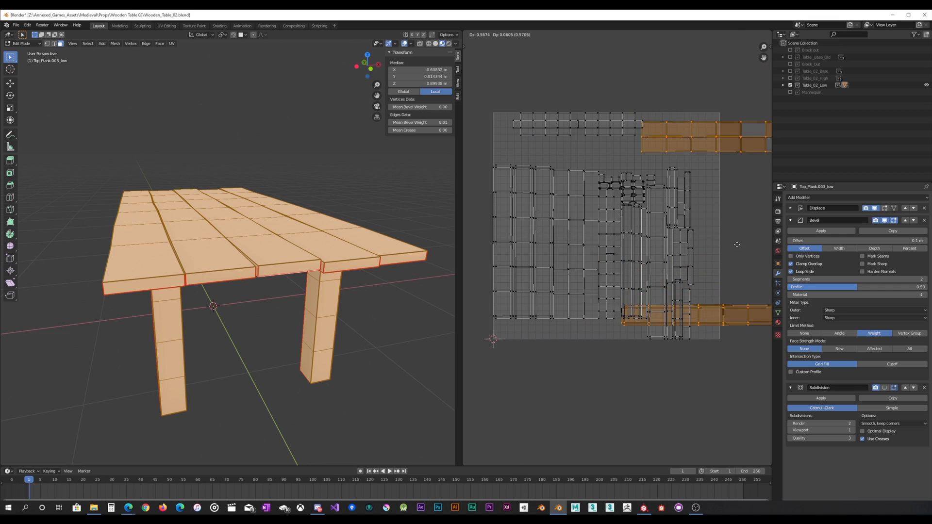
click(740, 234)
middle_drag(721, 236, 634, 243)
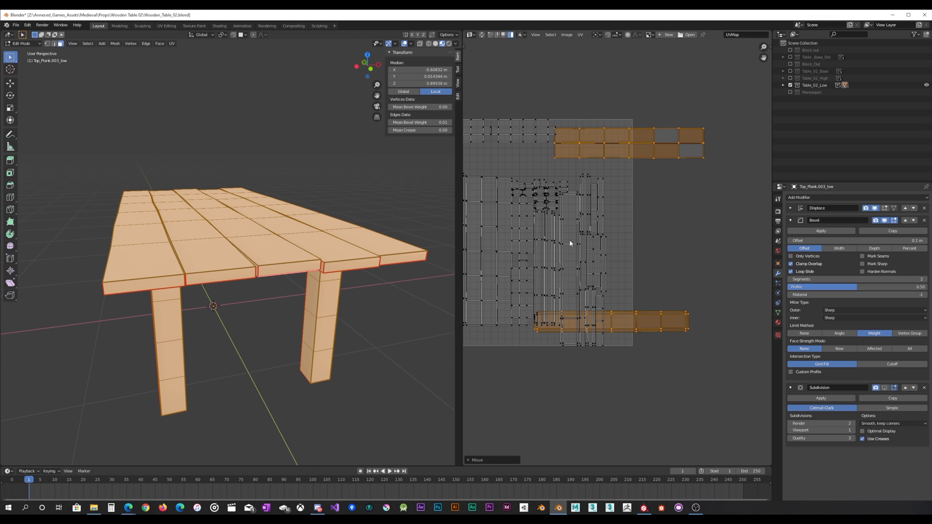
text(r90)
key(Return)
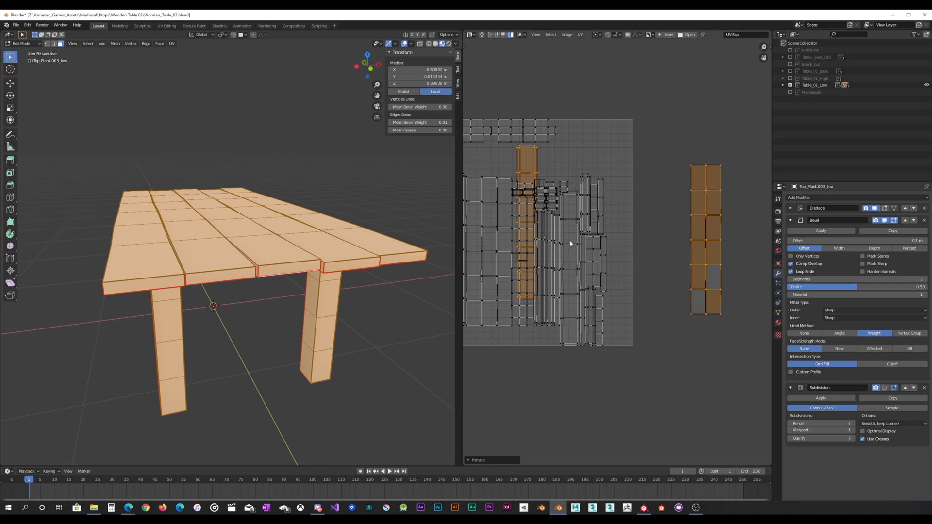
Move the rotated single plank island out of the UV tile, beside the pair of rotated islands.
click(532, 162)
key(g)
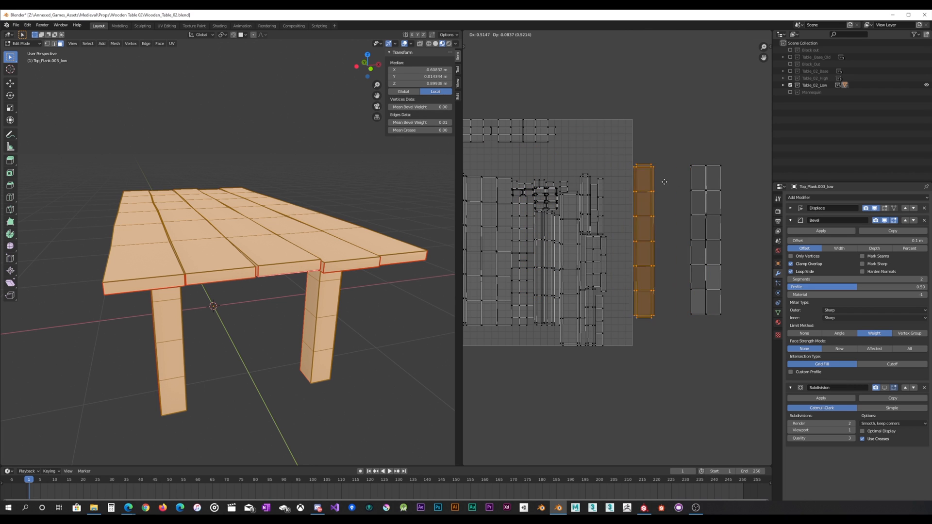
click(674, 183)
middle_drag(540, 211, 748, 220)
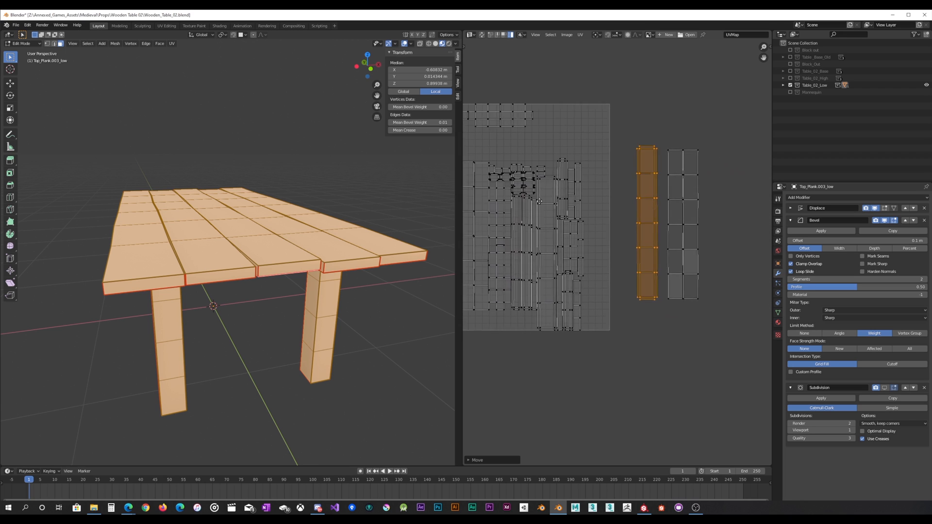
Place the single rotated plank island in the free strip at the UV tile's lower-right corner.
click(691, 226)
middle_drag(537, 250, 589, 251)
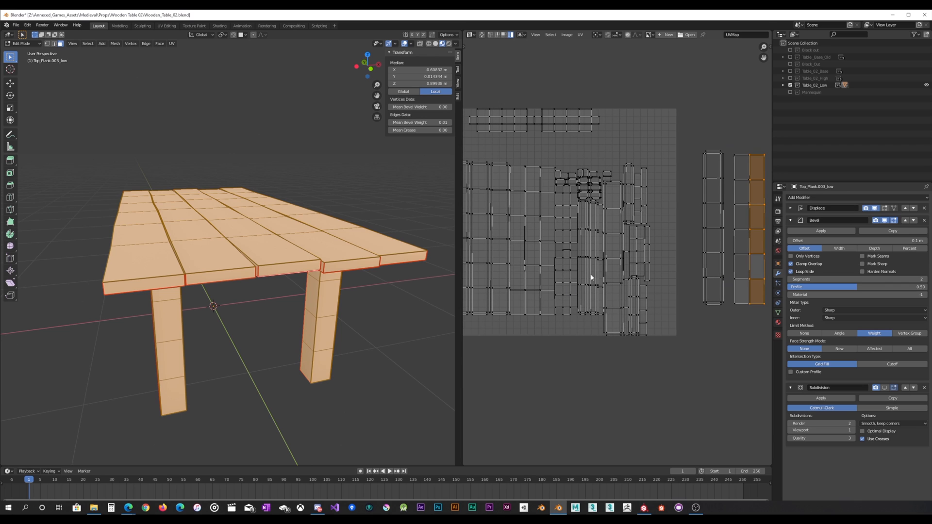
middle_drag(590, 243, 604, 248)
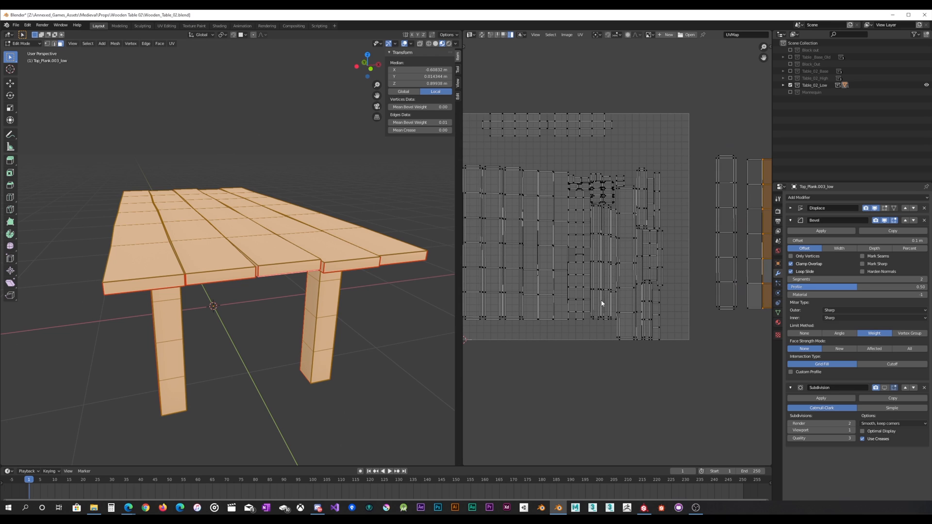
middle_drag(575, 218, 519, 223)
click(680, 228)
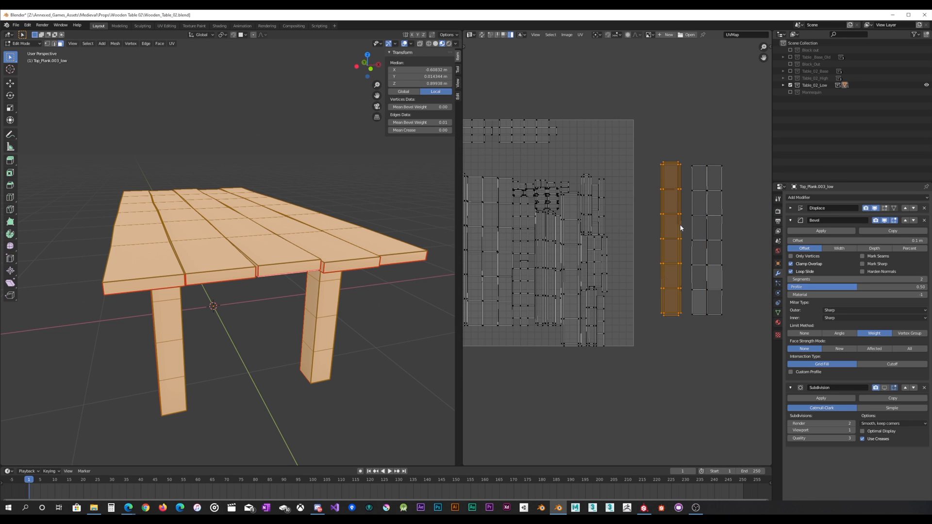
key(g)
click(622, 252)
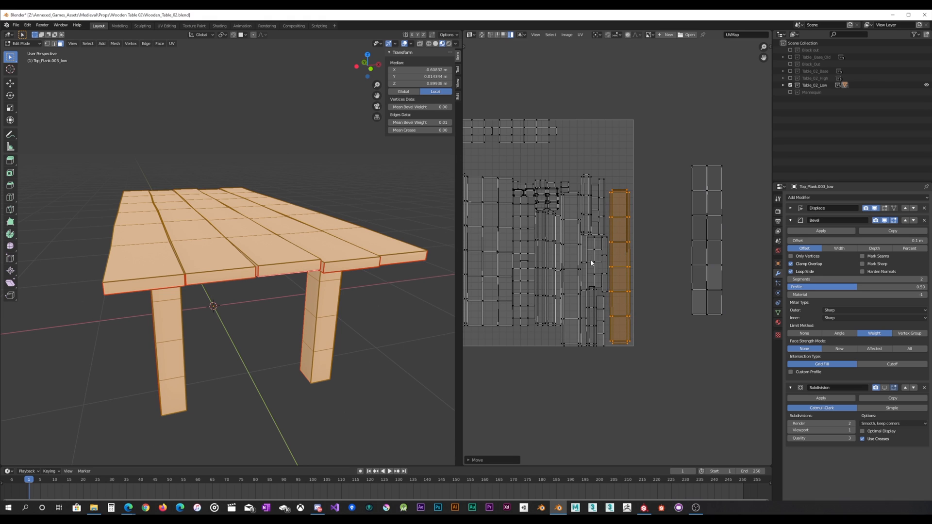
scroll(620, 262, up, 2)
middle_drag(620, 263, 650, 261)
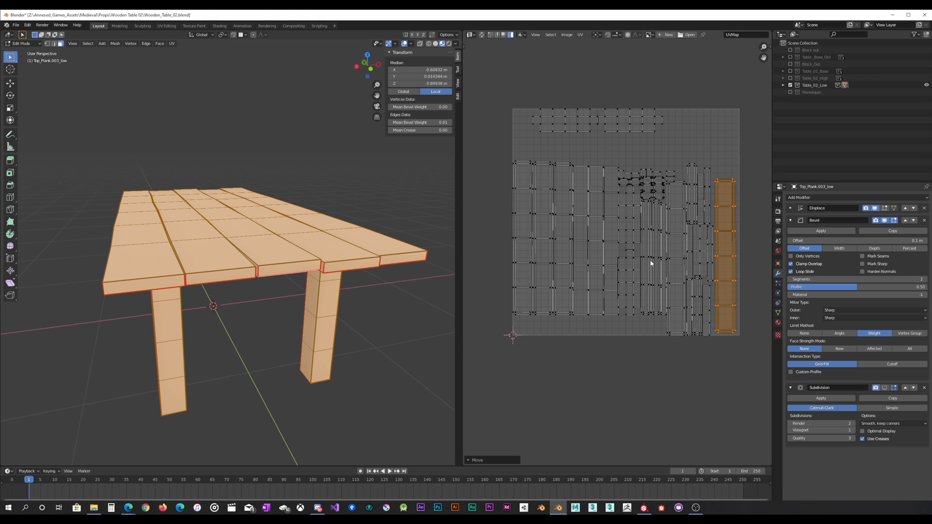
Select the block of islands filling the left and middle of the UV tile, leaving out the upper horizontal islands.
click(522, 255)
shift+click(544, 254)
shift+click(563, 253)
shift+click(595, 261)
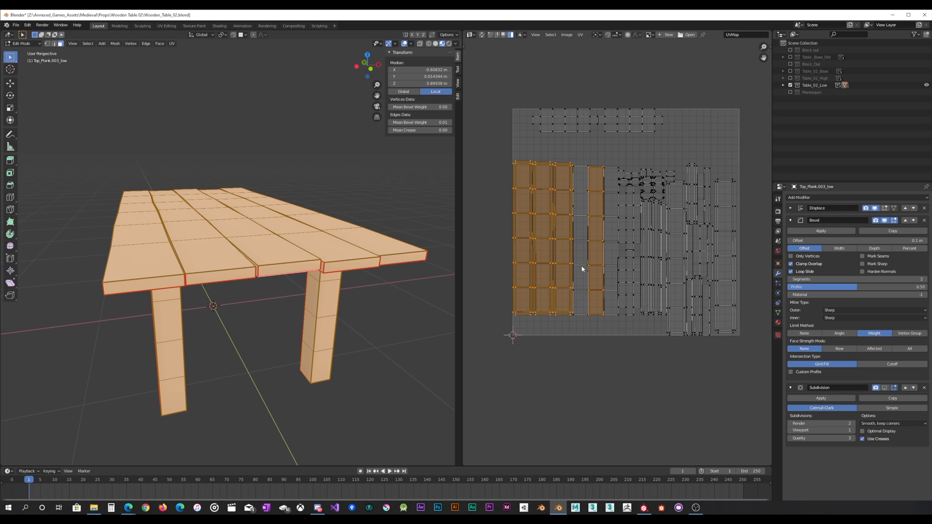
shift+click(582, 269)
shift+click(609, 264)
shift+click(627, 272)
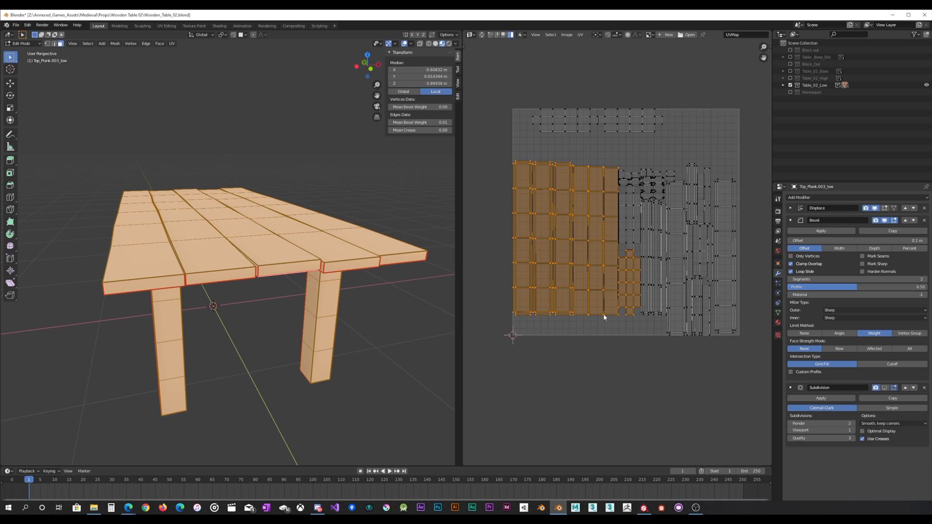
drag(478, 348, 668, 129)
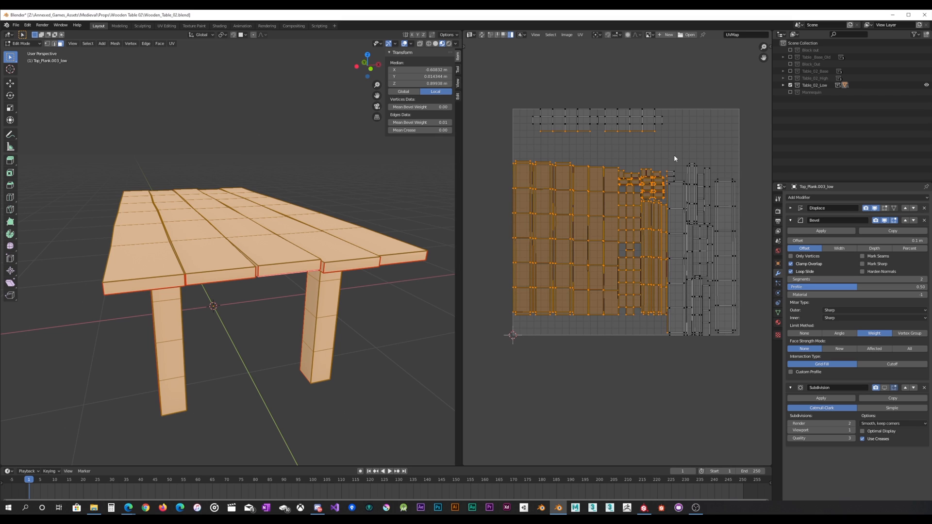
click(692, 192)
drag(477, 321, 668, 136)
key(g)
key(y)
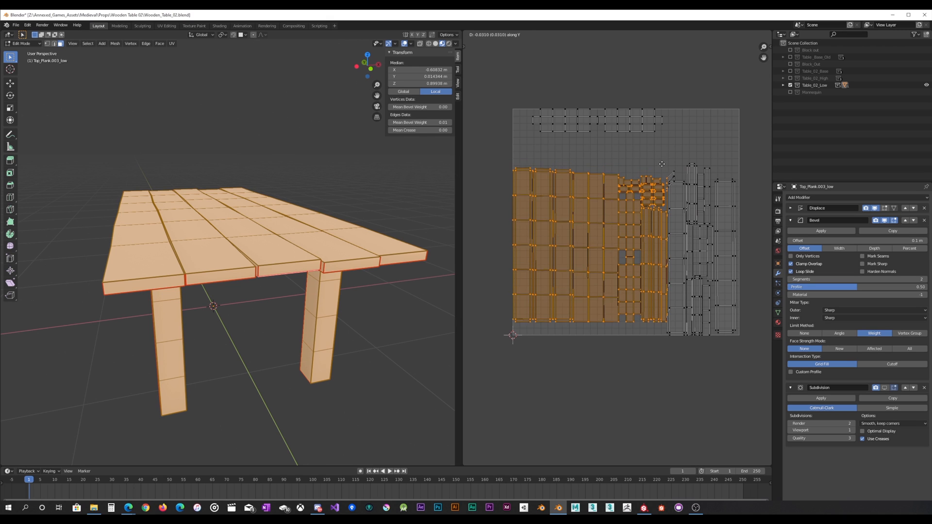
right_click(635, 171)
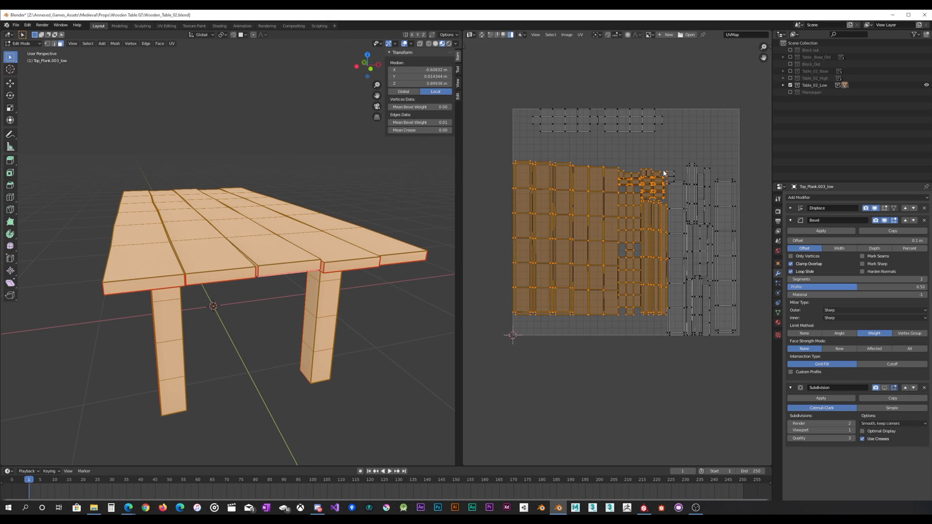
key(g)
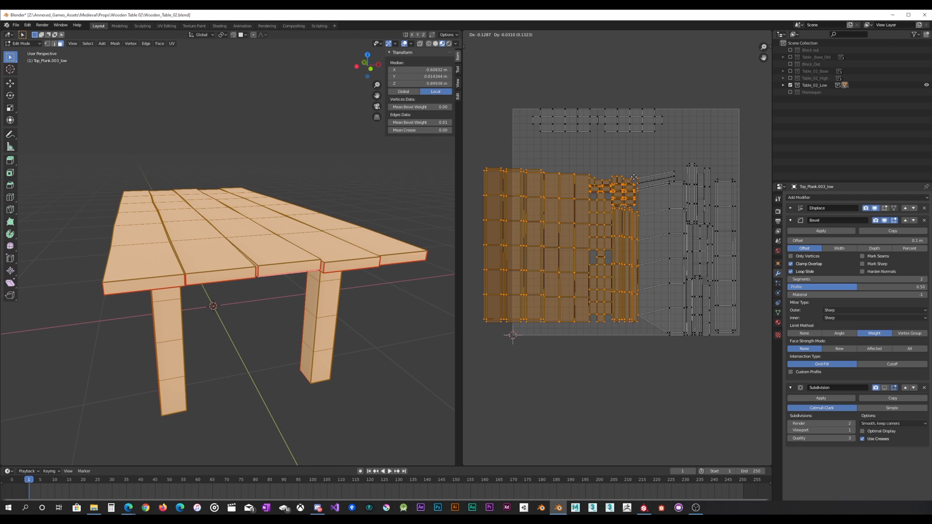
right_click(634, 177)
Move the selected island block down along Y to the bottom edge of the UV tile.
scroll(670, 217, up, 2)
scroll(670, 217, up, 5)
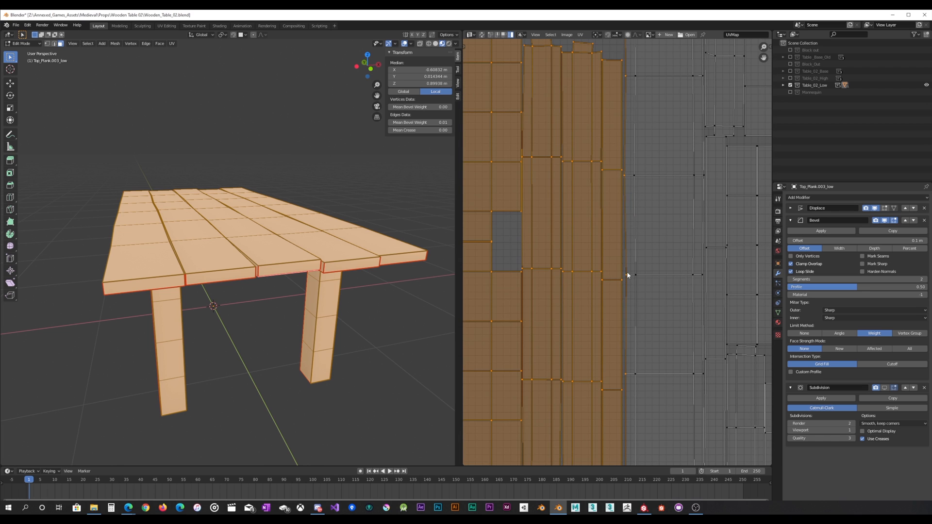
scroll(628, 272, down, 2)
scroll(622, 306, down, 3)
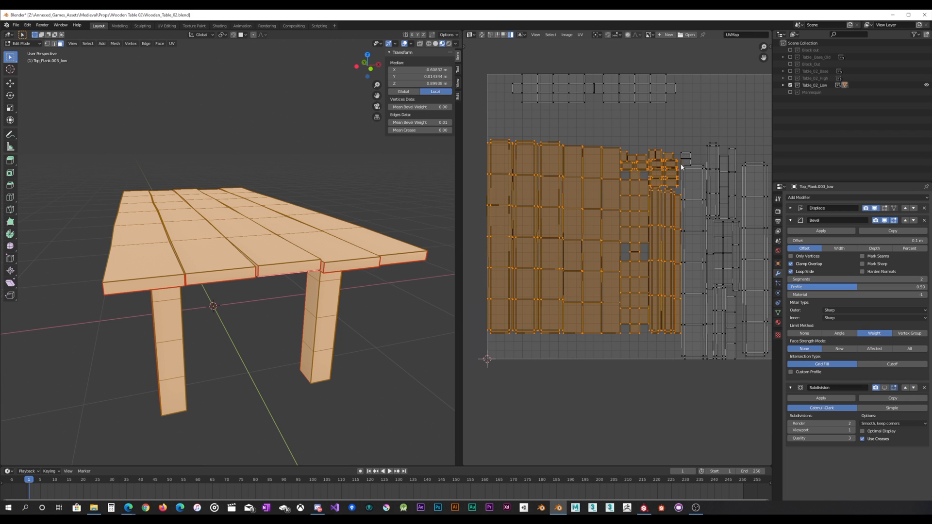
key(g)
key(y)
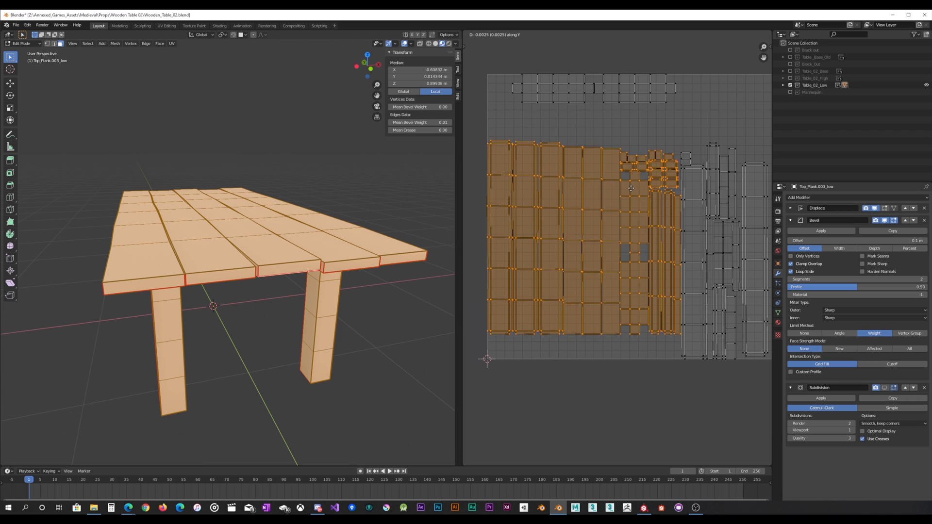
click(637, 211)
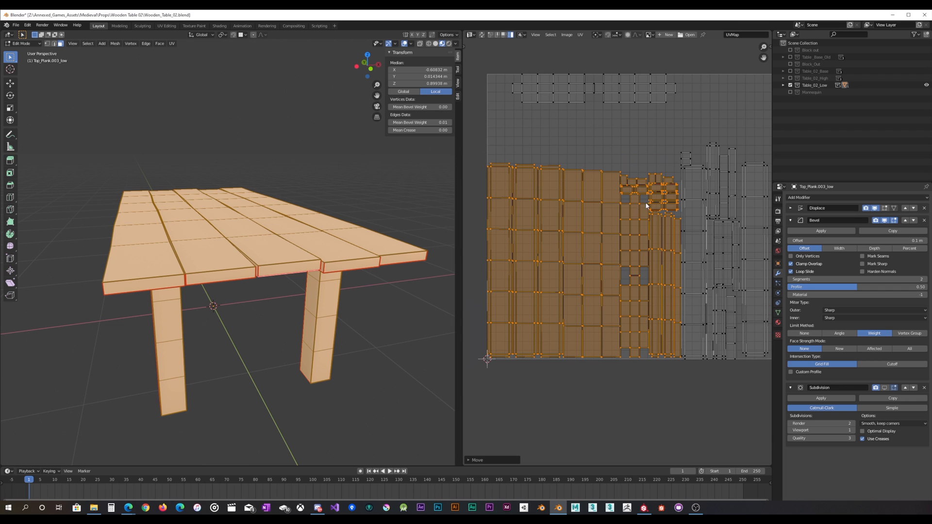
Move the two stacked cross-shaped islands from the middle of the layout up over the horizontal row near the tile's top.
scroll(632, 223, up, 1)
scroll(627, 229, down, 2)
scroll(639, 255, up, 2)
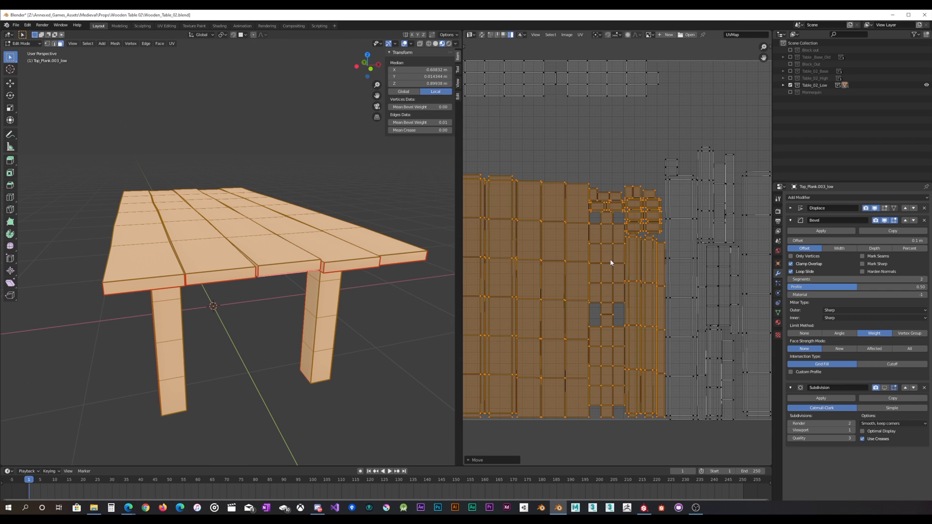
click(606, 302)
shift+click(602, 355)
scroll(604, 340, down, 2)
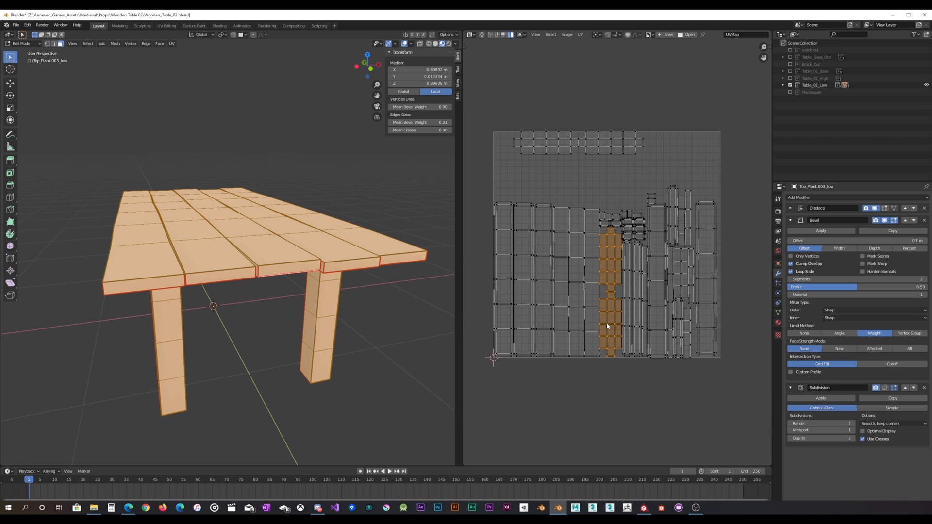
key(g)
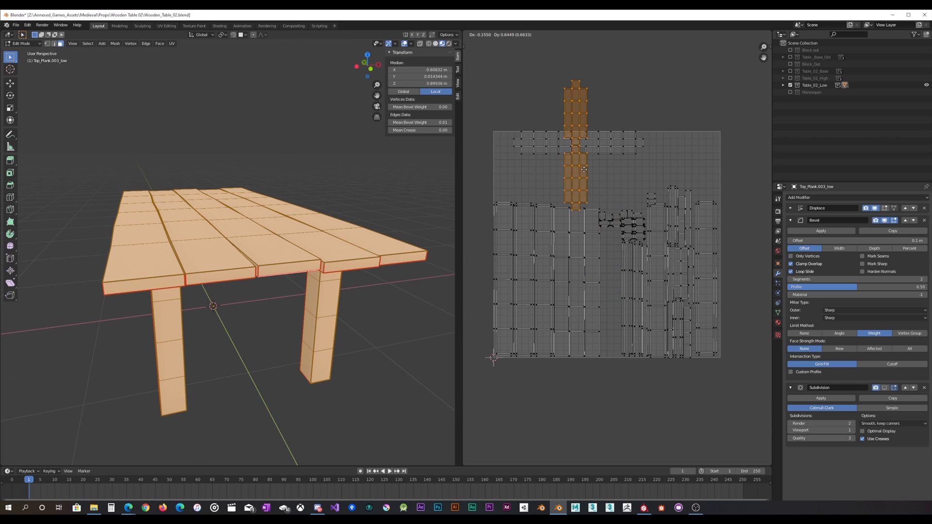
click(567, 149)
Rotate the two cross-shaped islands 90 degrees and place them just below the existing horizontal row.
text(r9)
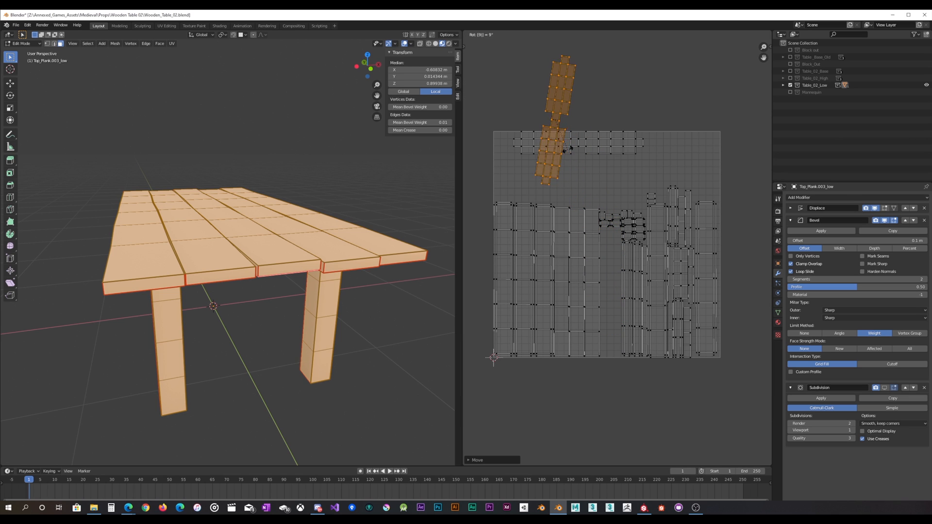
text(0)
key(Return)
key(g)
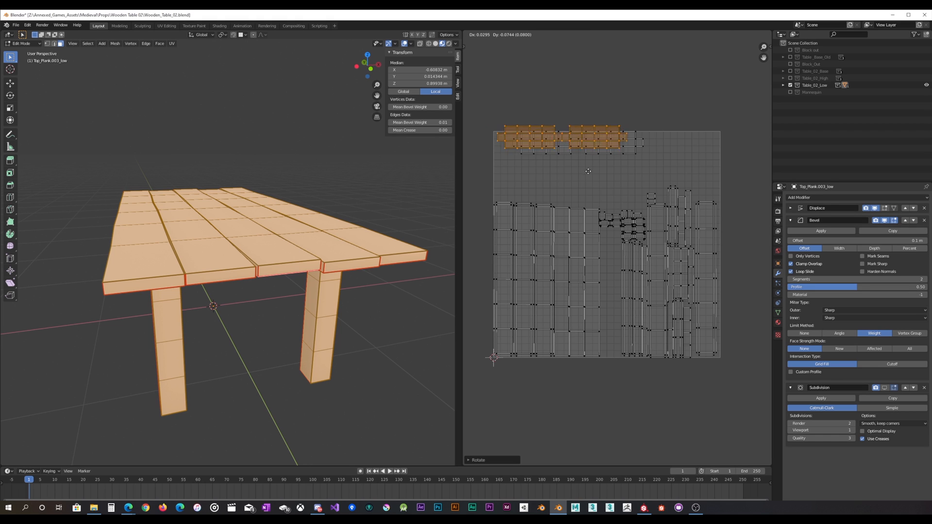
click(595, 203)
Select all the small end-piece islands in the middle of the layout and move them together to the UV tile's upper-right corner.
scroll(601, 210, up, 2)
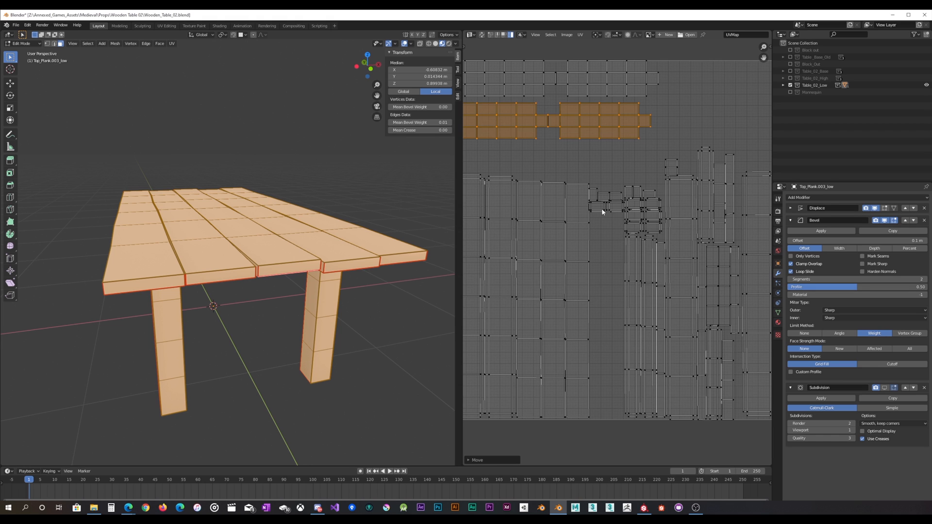
click(635, 218)
click(631, 231)
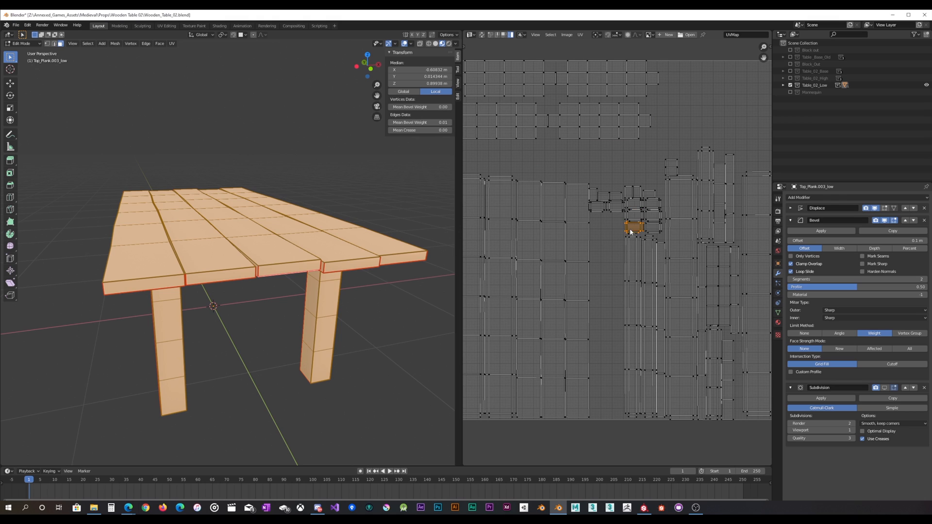
click(600, 206)
click(603, 195)
shift+click(594, 194)
shift+click(613, 204)
shift+click(604, 207)
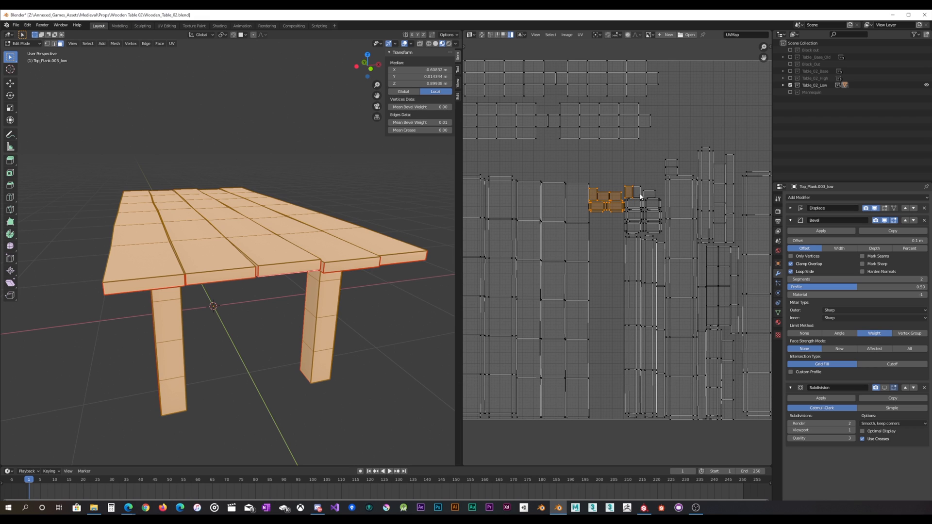
shift+click(639, 194)
shift+click(649, 194)
shift+click(653, 204)
shift+click(634, 204)
shift+click(634, 216)
shift+click(634, 228)
shift+click(653, 227)
shift+click(654, 216)
shift+click(671, 172)
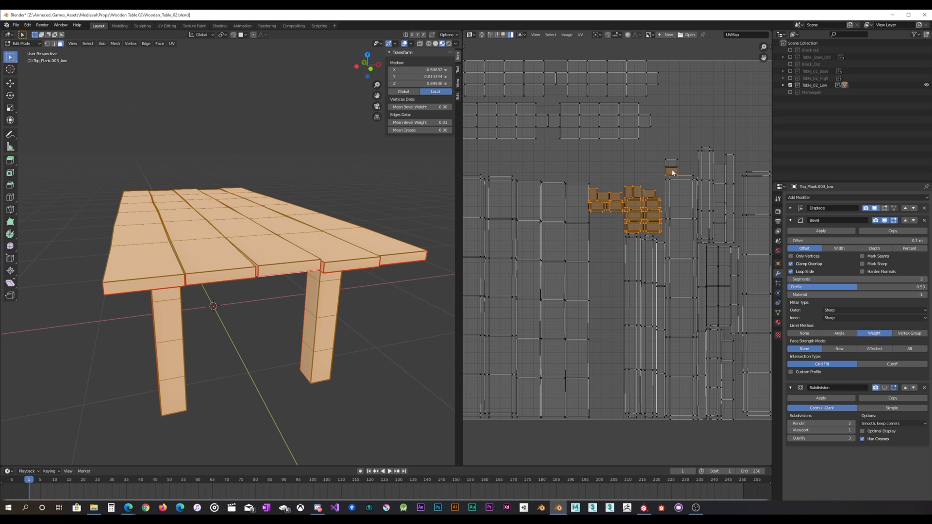
shift+click(671, 163)
scroll(662, 179, down, 2)
drag(654, 197, 712, 131)
scroll(713, 175, up, 1)
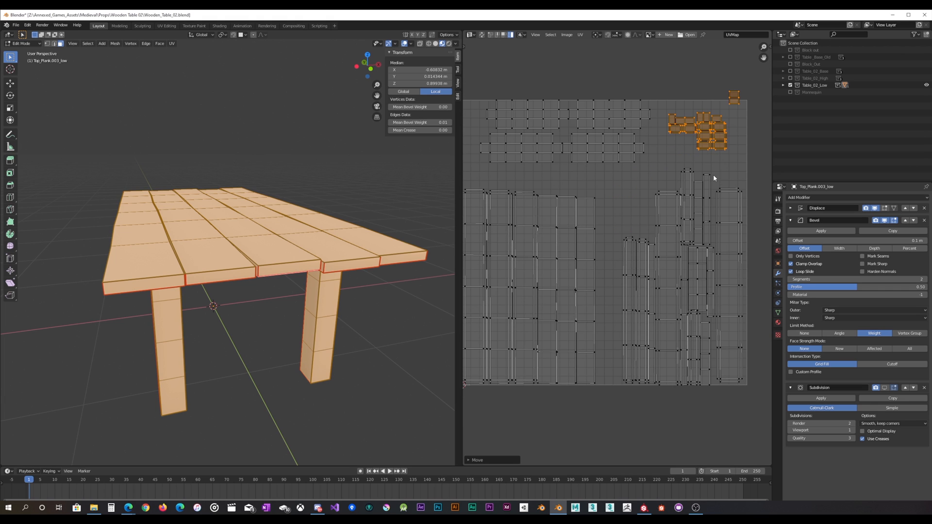
middle_drag(672, 251, 601, 227)
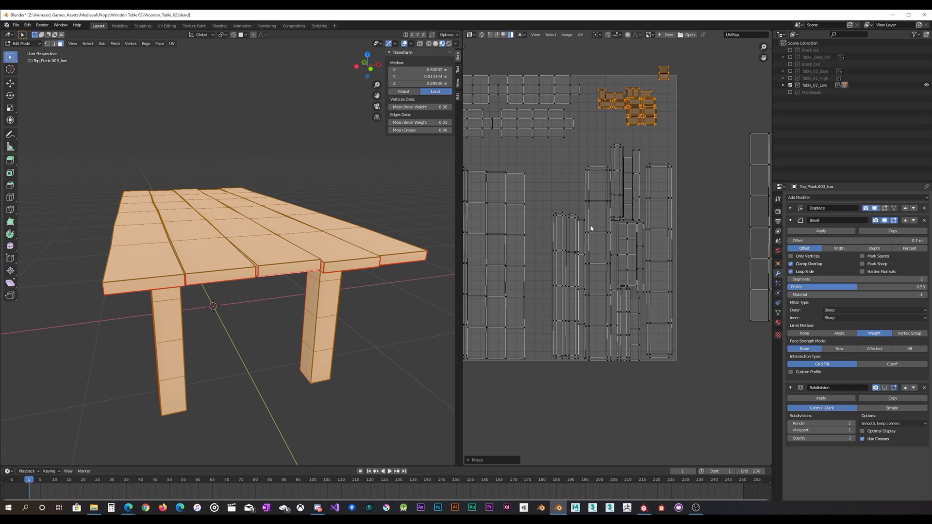
Select the two plank strips lying outside the UV tile and move them closer to its right edge.
click(766, 240)
middle_drag(763, 227, 704, 231)
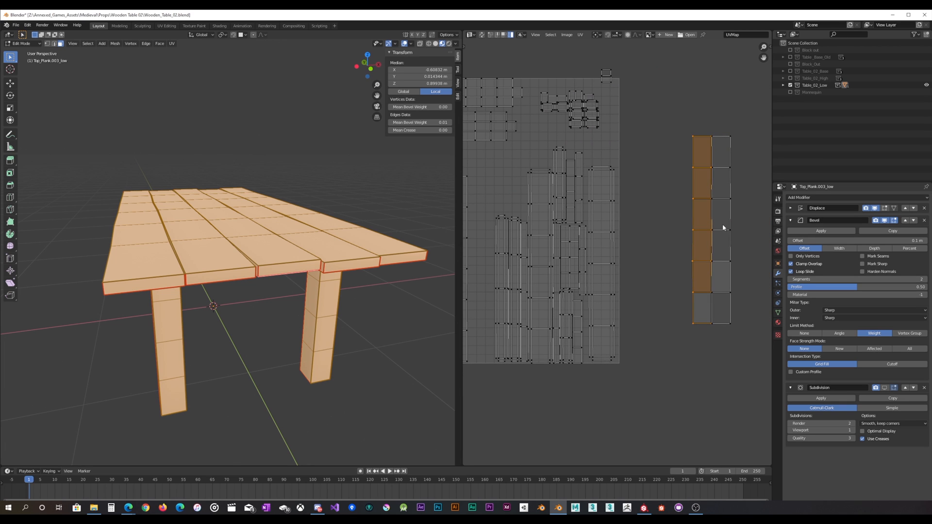
shift+click(722, 223)
drag(703, 223, 645, 256)
middle_drag(542, 272, 645, 277)
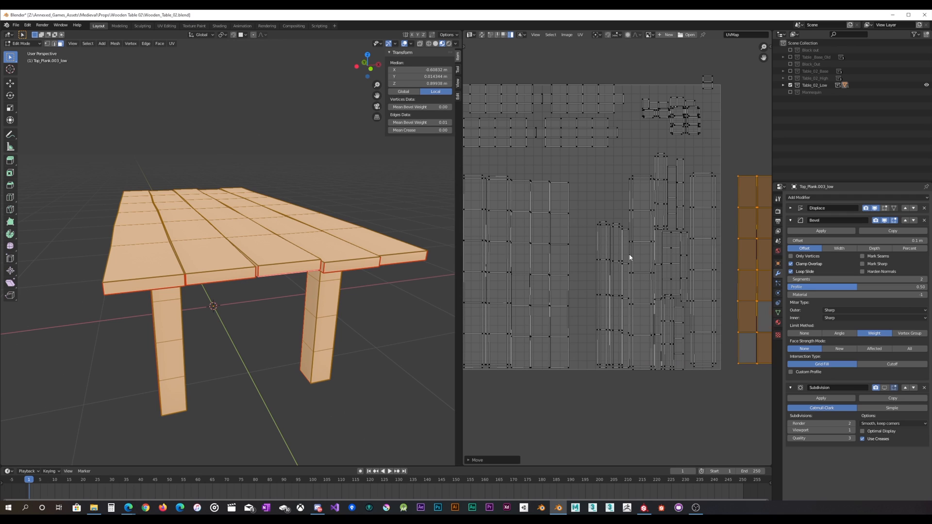
Select the pair of narrow leg strips standing in the middle of the layout and move them outside the tile, to its upper right.
click(615, 266)
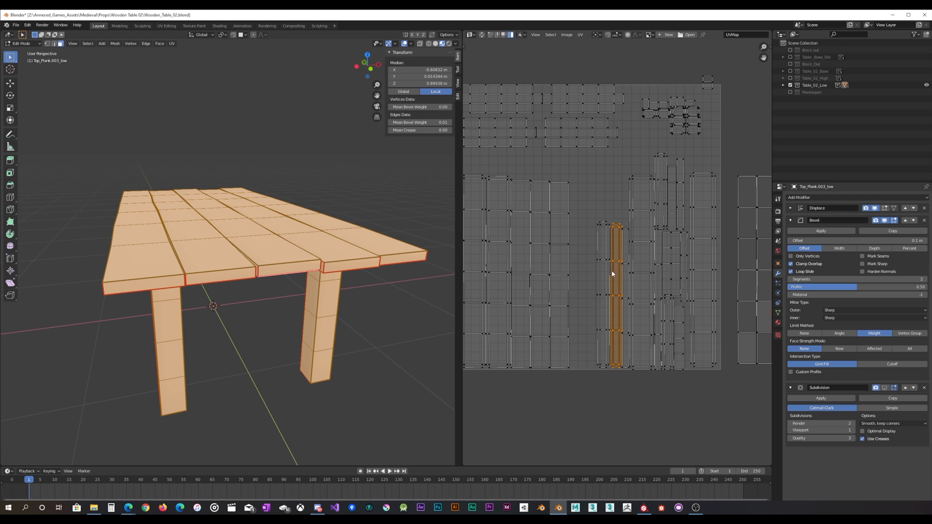
scroll(626, 262, down, 3)
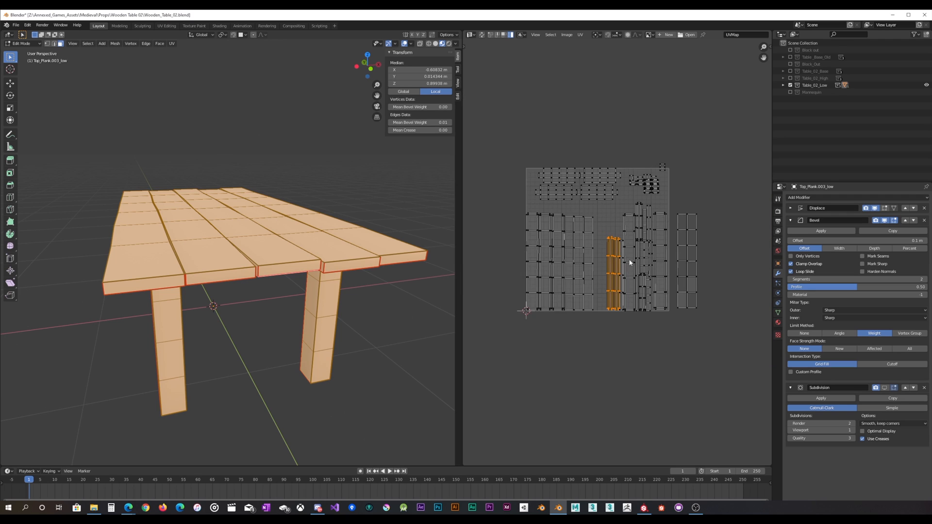
key(g)
click(680, 175)
Move the two outside plank strips into the freed gap and align them beside the existing plank columns at the tile's bottom edge.
click(690, 249)
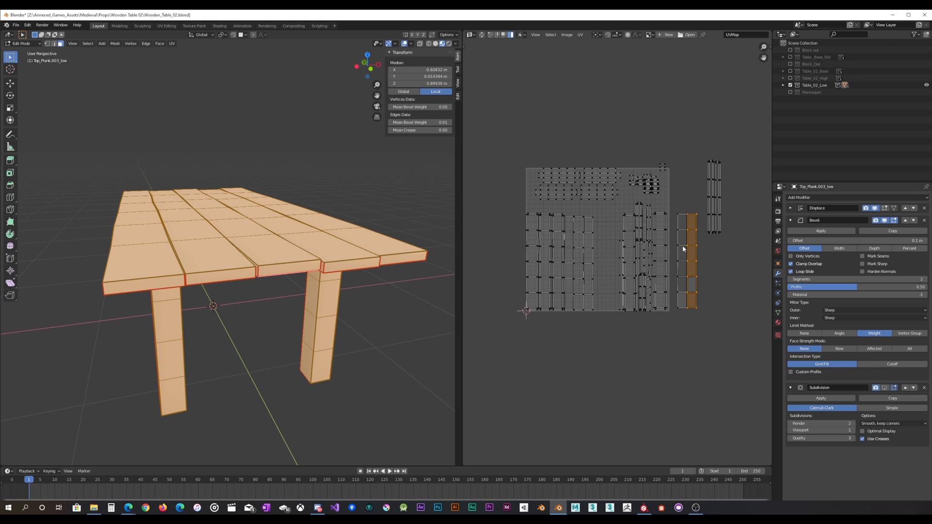
shift+click(682, 249)
key(g)
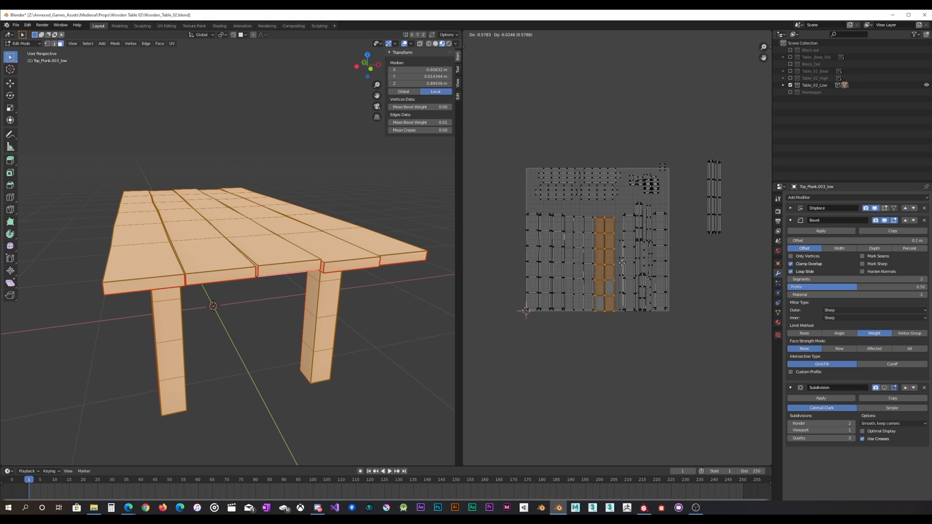
click(622, 263)
scroll(615, 267, up, 4)
mouse_move(595, 287)
middle_down()
mouse_move(604, 286)
mouse_move(592, 289)
middle_up()
key(g)
click(619, 278)
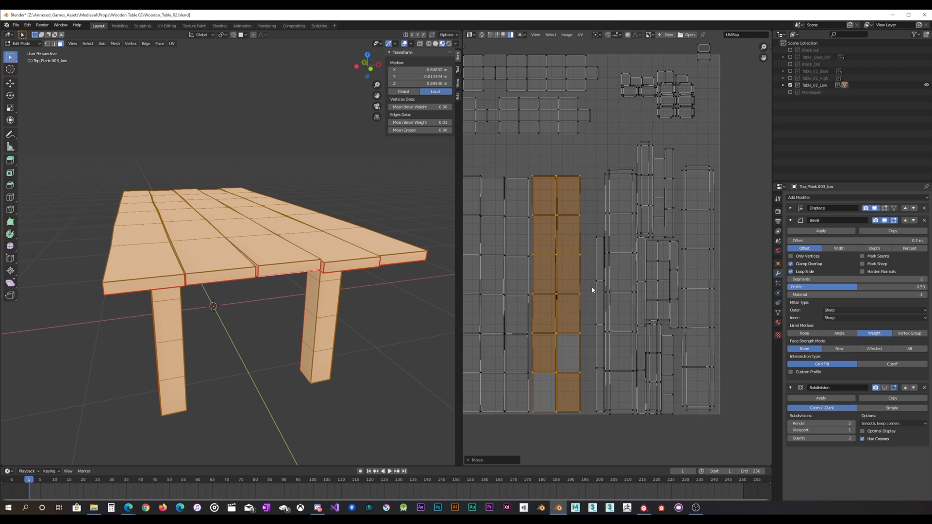
Select the four cross-shaped islands in the two upper rows and move them together to the tile's left edge.
scroll(613, 282, down, 2)
middle_drag(649, 267, 631, 274)
scroll(633, 271, up, 1)
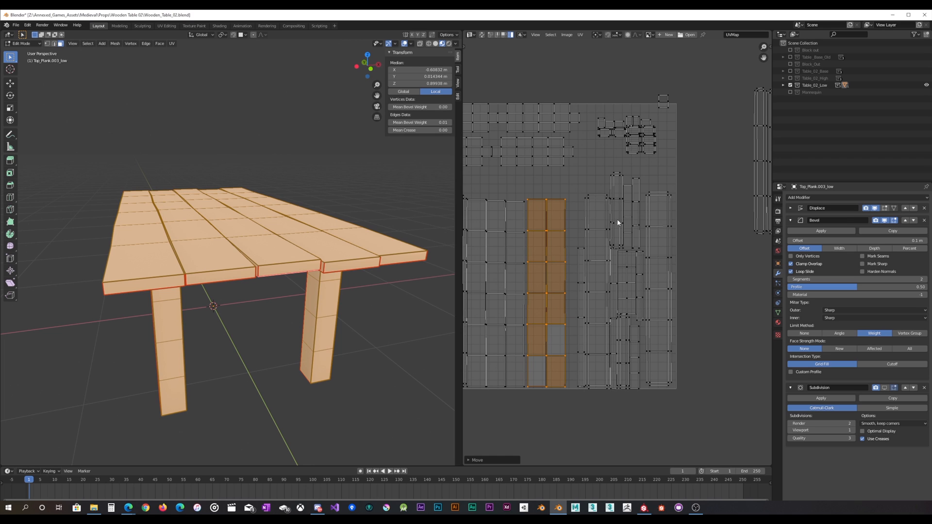
middle_drag(495, 169, 577, 219)
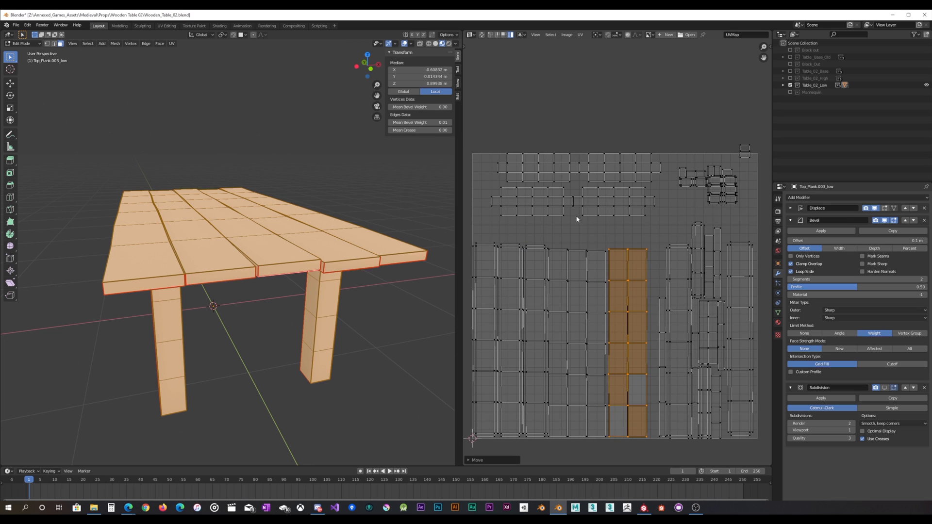
click(524, 212)
shift+click(539, 167)
shift+click(619, 168)
shift+click(625, 207)
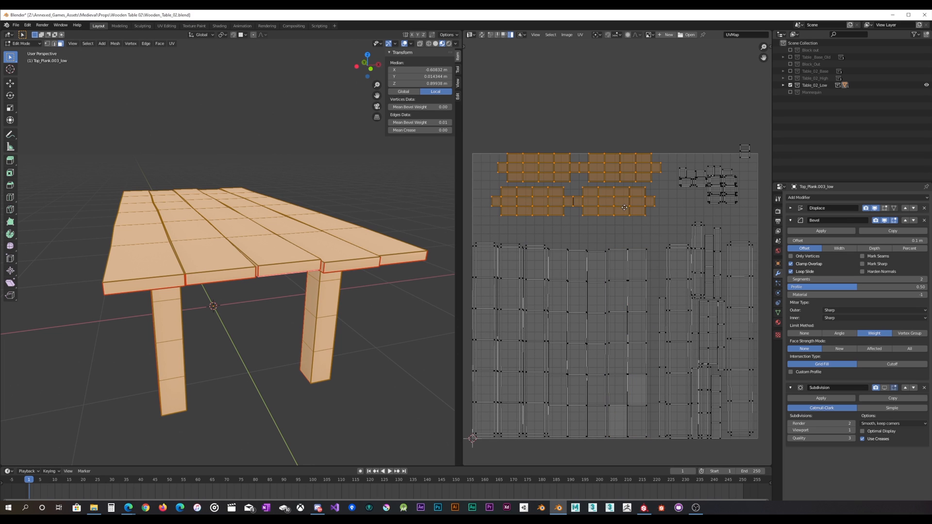
click(607, 218)
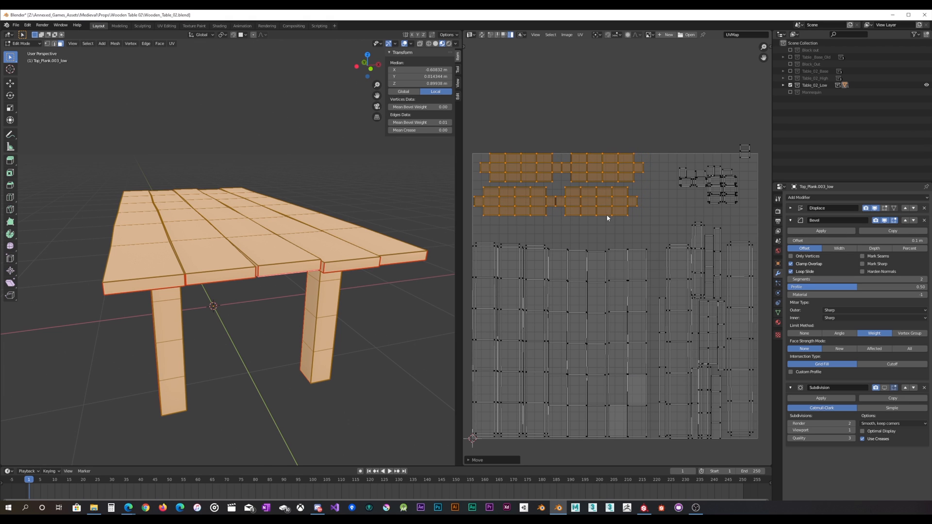
Select all the small end-piece islands in the tile's upper-right corner and move them above the tile.
middle_drag(686, 209, 582, 211)
drag(565, 211, 668, 121)
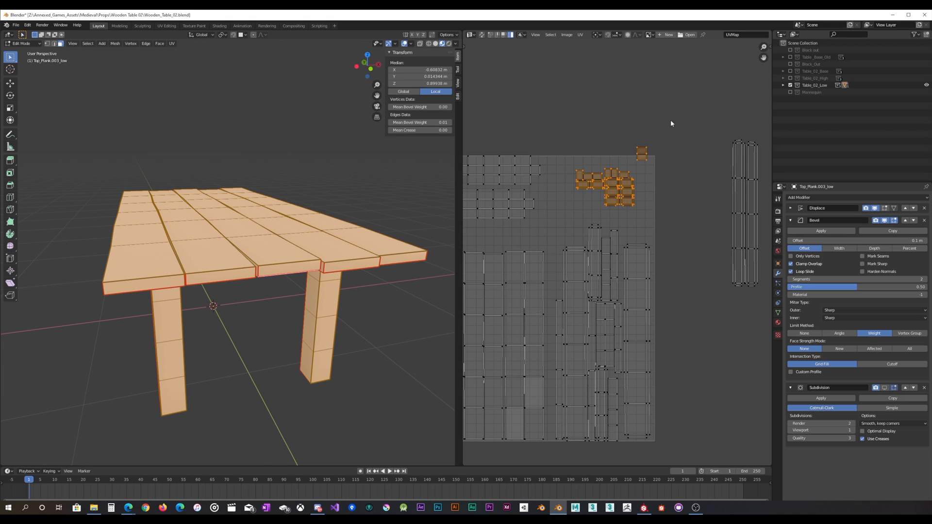
key(g)
click(683, 80)
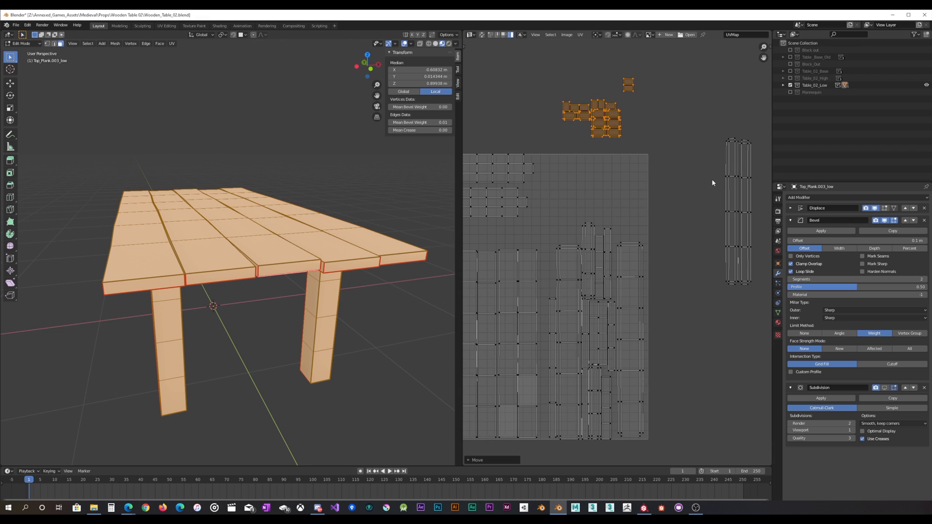
Move one of the two narrow leg strips outside the tile back into the gap beside the plank columns, on the tile's bottom edge.
click(730, 212)
key(g)
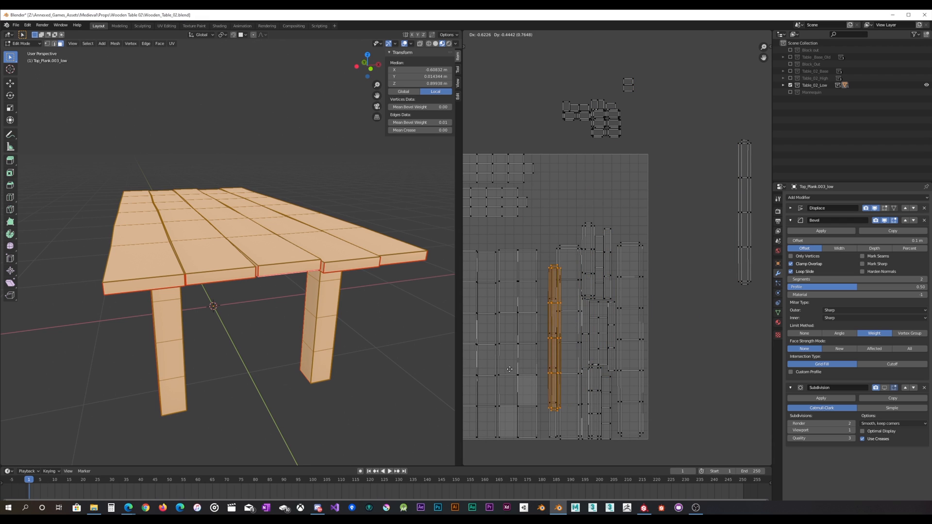
click(504, 397)
scroll(622, 288, up, 8)
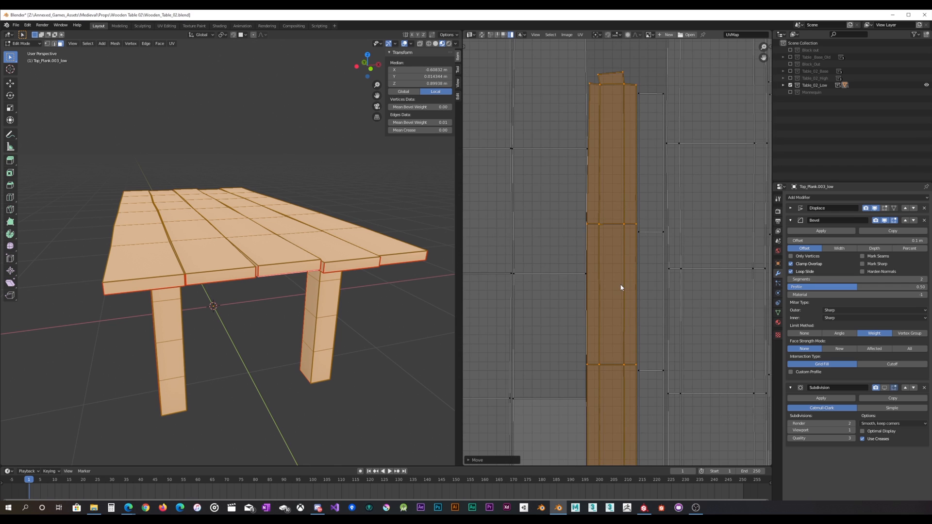
scroll(622, 290, down, 6)
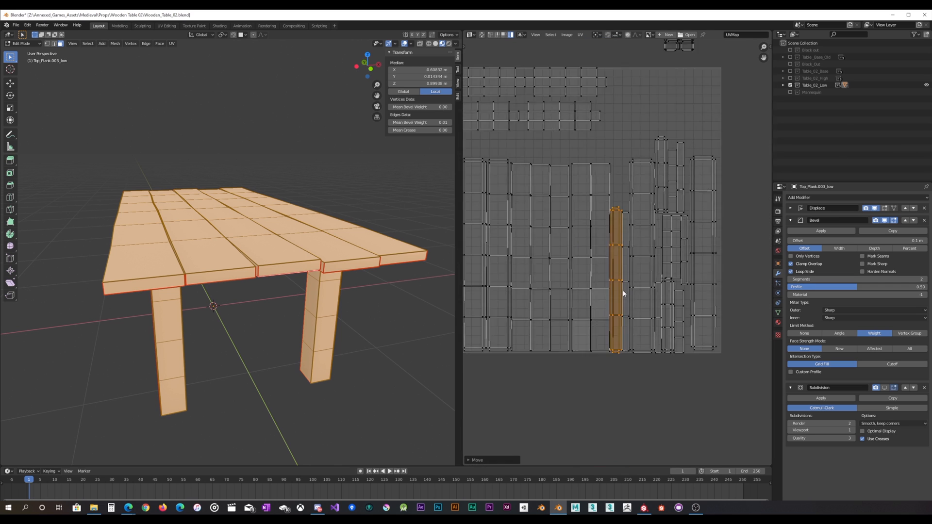
Nudge the first of the two newly placed plank strips slightly left, closer to its neighbouring column.
scroll(568, 307, up, 4)
middle_drag(565, 302, 627, 336)
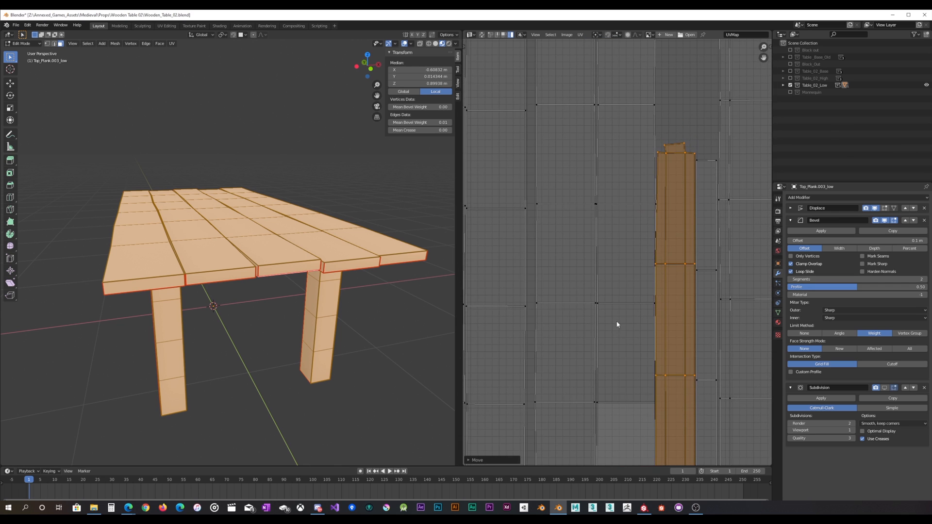
click(562, 289)
key(g)
click(559, 289)
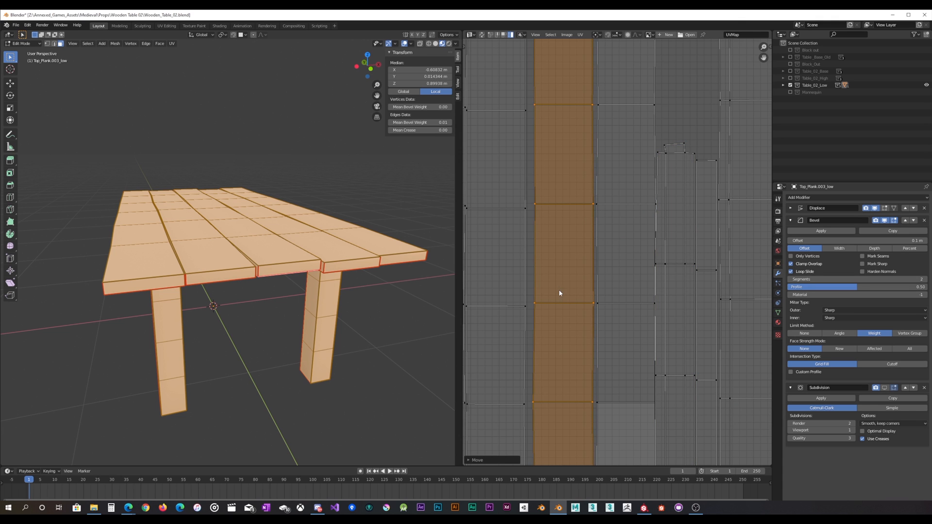
scroll(560, 293, down, 2)
middle_drag(654, 418, 575, 333)
scroll(637, 335, up, 3)
click(640, 340)
key(g)
right_click(643, 338)
scroll(575, 332, down, 4)
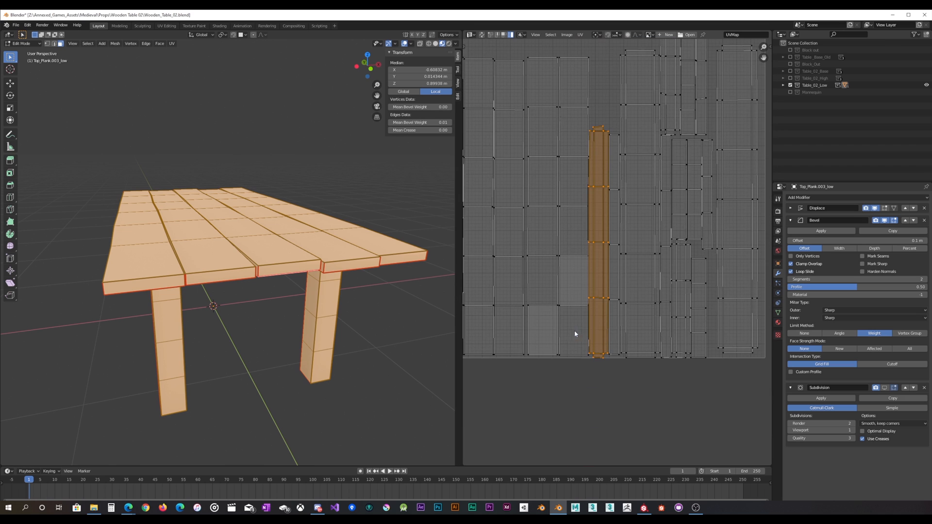
Move the wide plank island at the far right of the layout along X to the tile's right edge.
scroll(658, 320, down, 2)
middle_drag(638, 272, 610, 304)
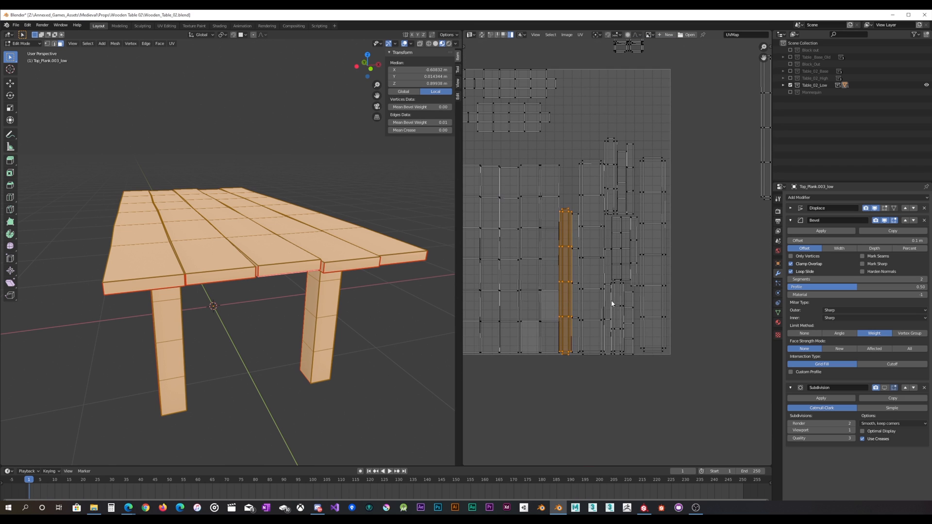
scroll(660, 299, up, 2)
click(685, 306)
key(g)
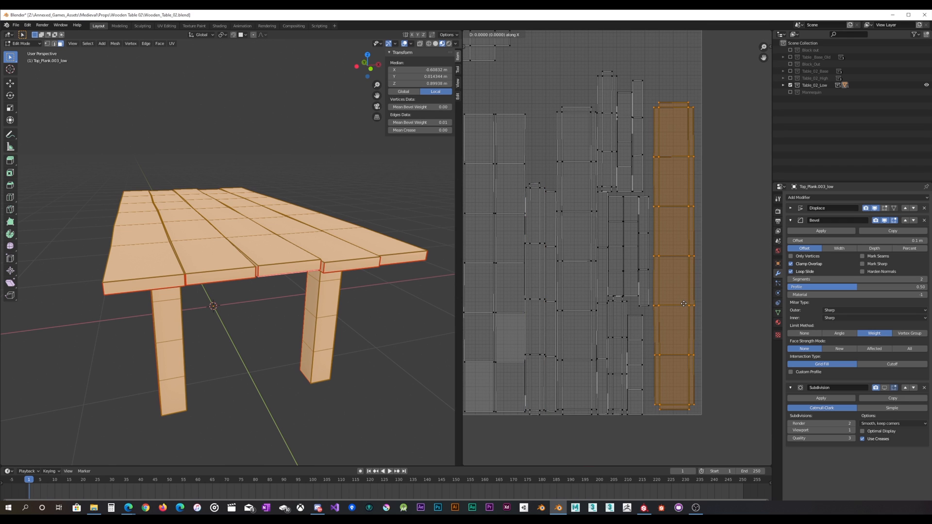
key(x)
click(685, 313)
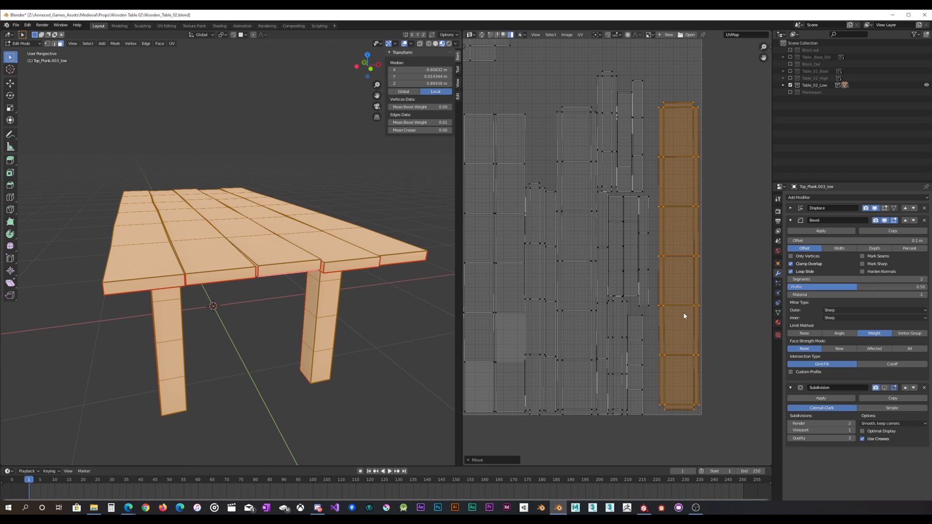
Move the narrow leg strip beside the plank columns back out of the tile, to its right.
click(544, 356)
key(Home)
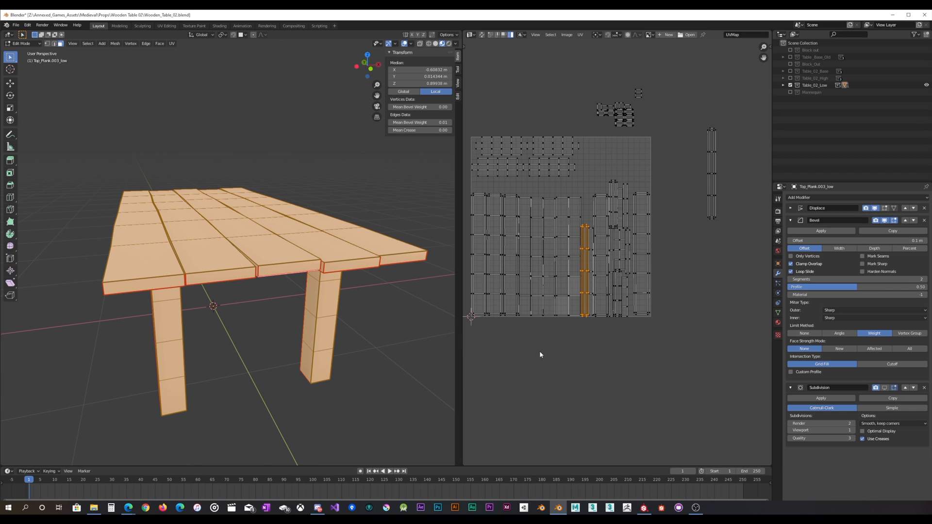
key(g)
click(635, 352)
scroll(627, 359, up, 2)
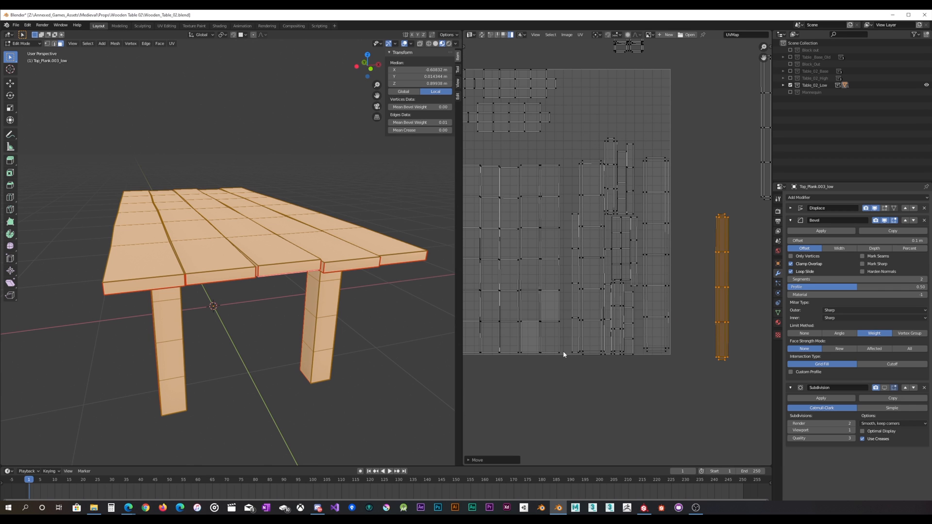
Box-select the block of tall islands between the plank columns and the rightmost plank, and move it left along X against the columns.
drag(563, 353, 627, 229)
click(567, 378)
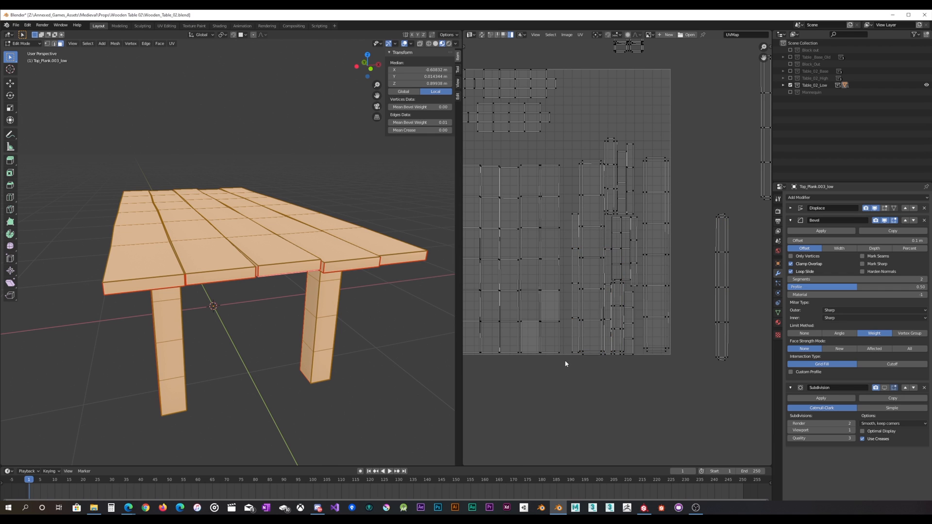
drag(565, 363, 641, 127)
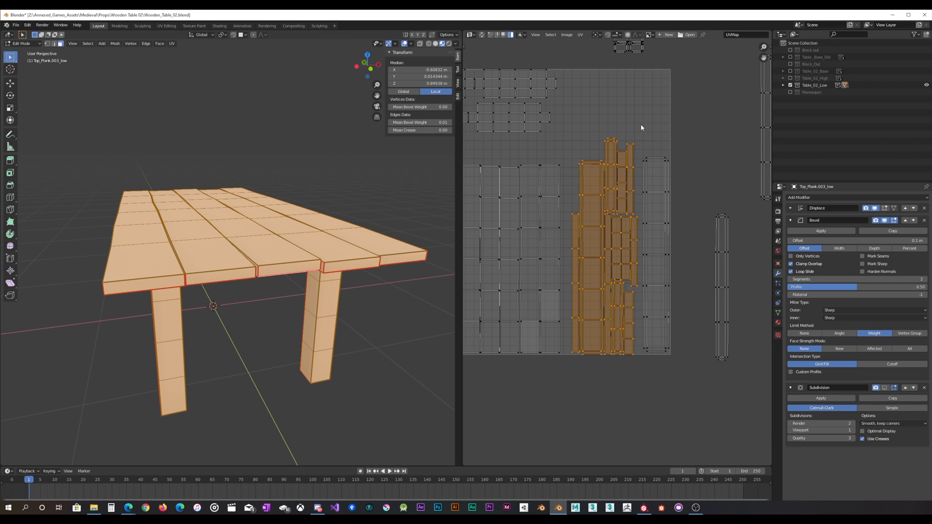
key(g)
key(x)
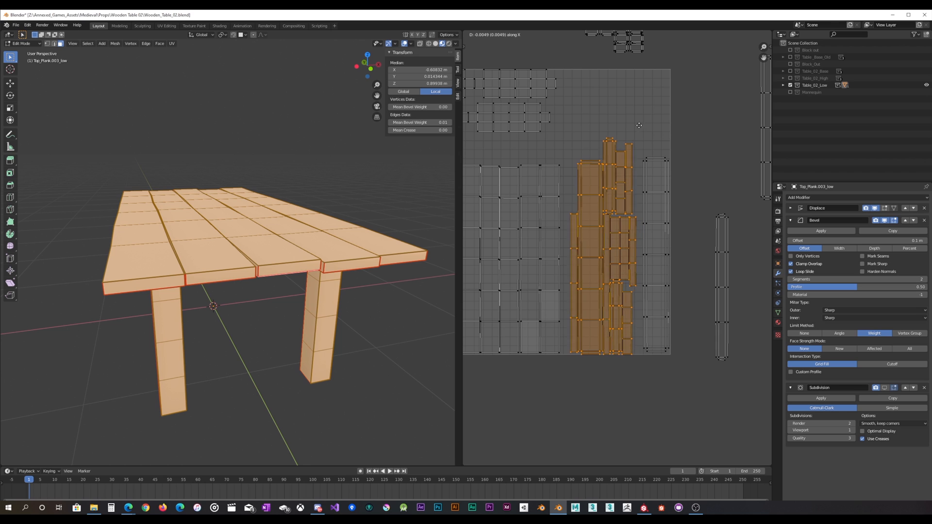
click(631, 132)
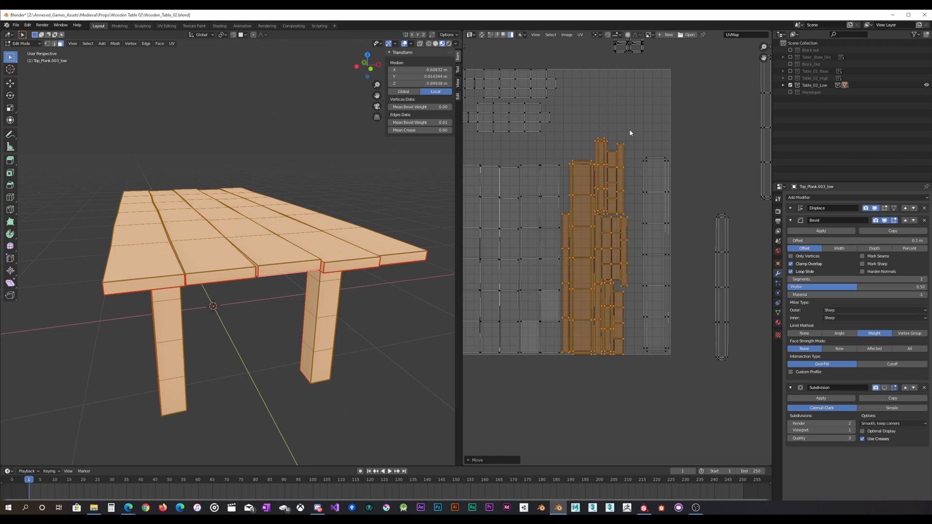
scroll(617, 250, up, 4)
middle_drag(556, 214, 613, 226)
scroll(620, 239, down, 4)
Move the lower outside leg strip into the gap beside the rightmost wide plank, at the tile's bottom edge.
middle_drag(671, 264, 614, 277)
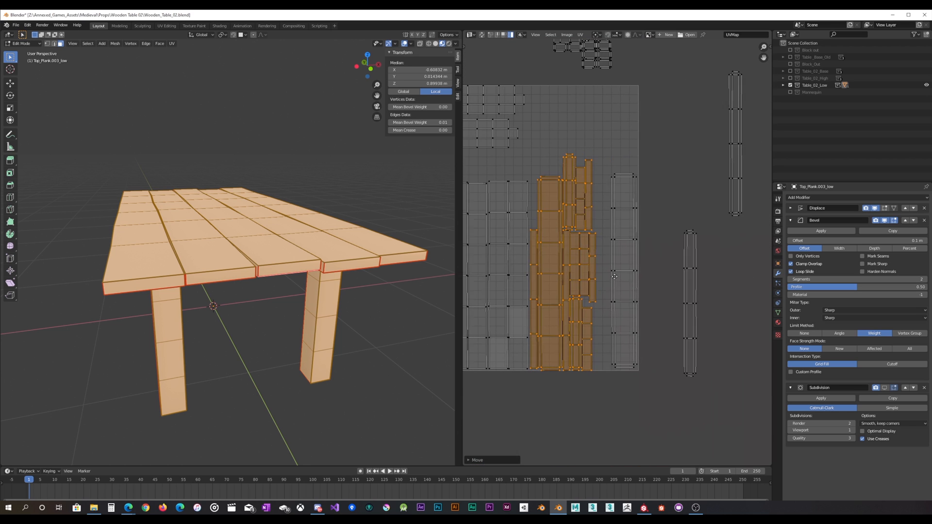
click(686, 285)
key(g)
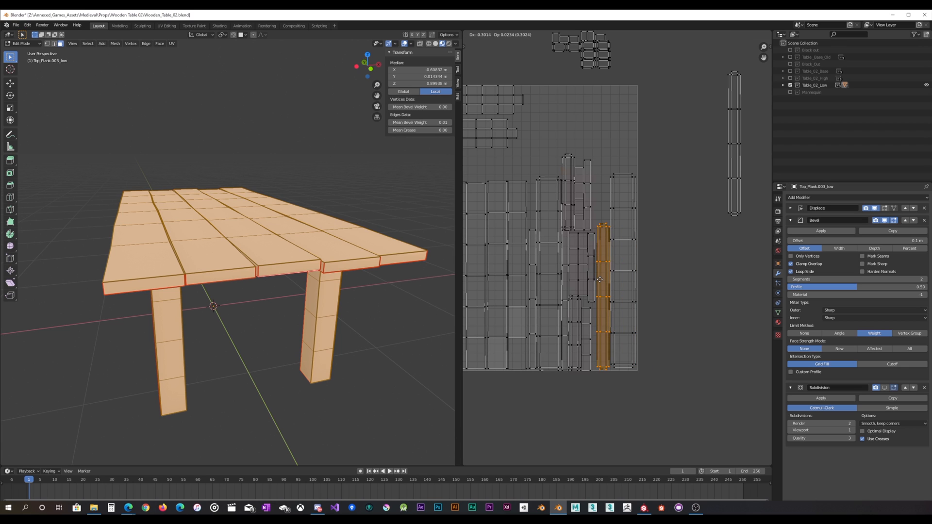
click(600, 282)
Move the remaining outside leg strip into the tile, directly above the leg strip beside the rightmost plank.
click(727, 156)
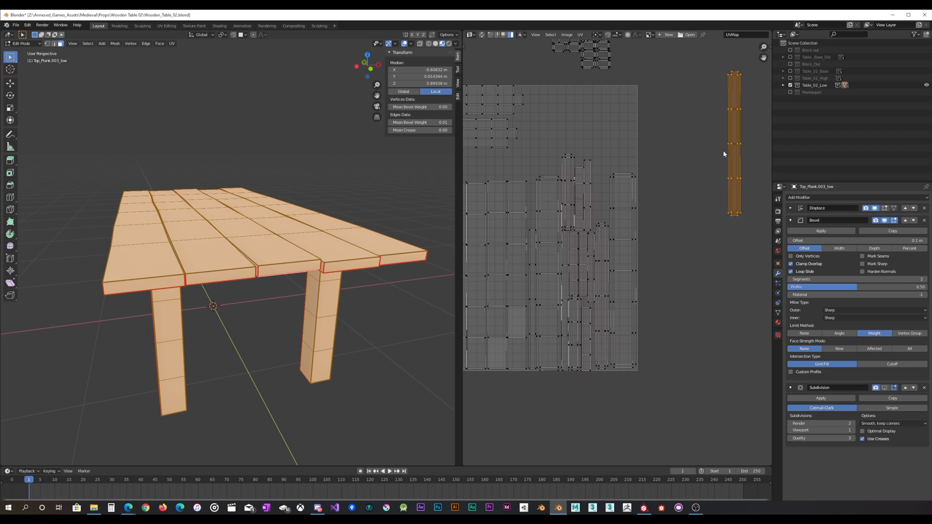
key(g)
click(588, 160)
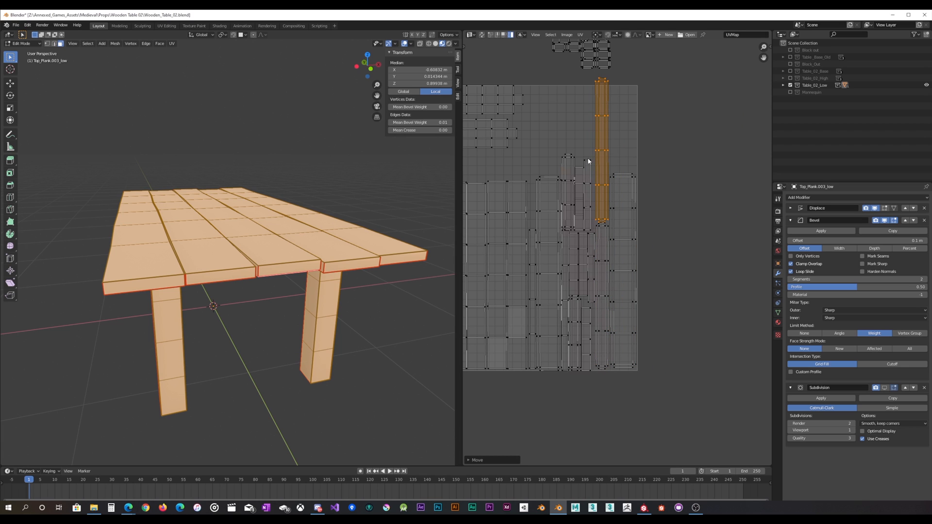
Select the three upper strips between the plank columns and move them out of the tile, to its right.
scroll(582, 238, up, 1)
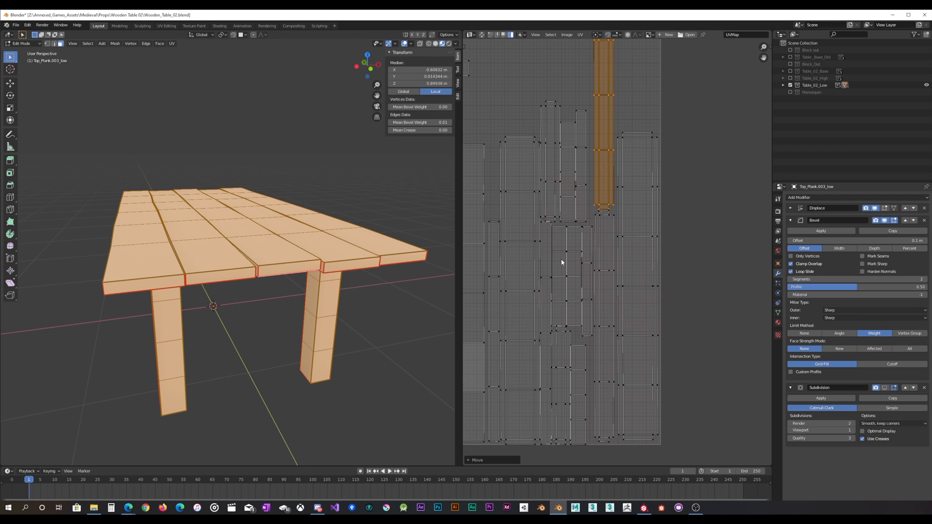
scroll(583, 270, up, 1)
middle_drag(582, 269, 572, 301)
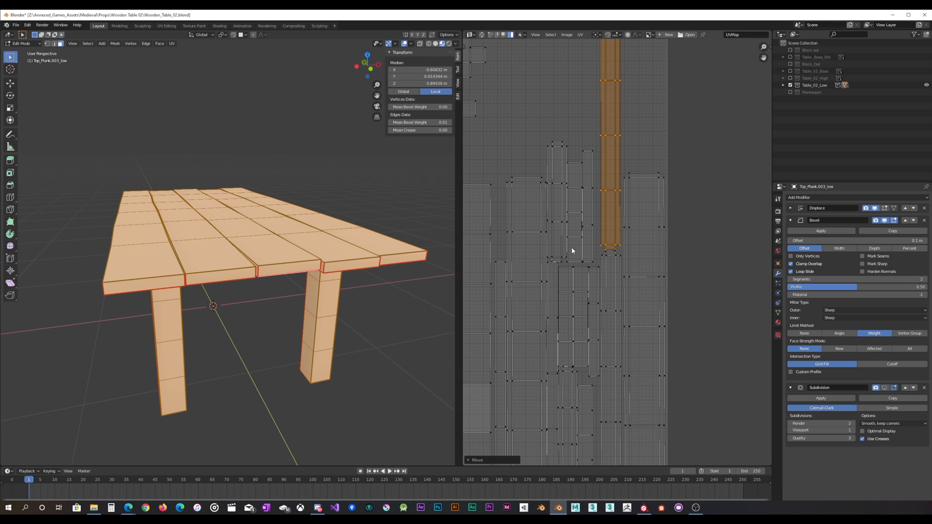
click(581, 223)
shift+click(585, 227)
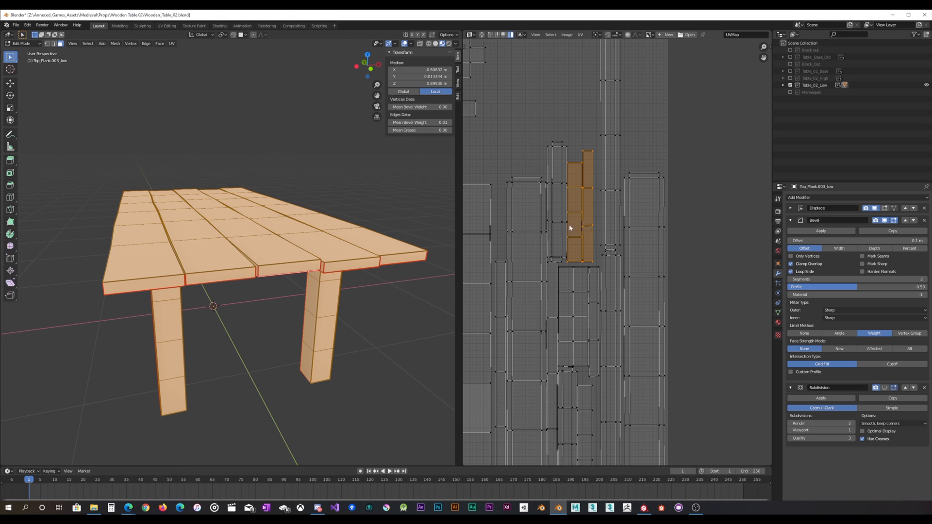
shift+click(561, 223)
scroll(561, 222, down, 2)
key(g)
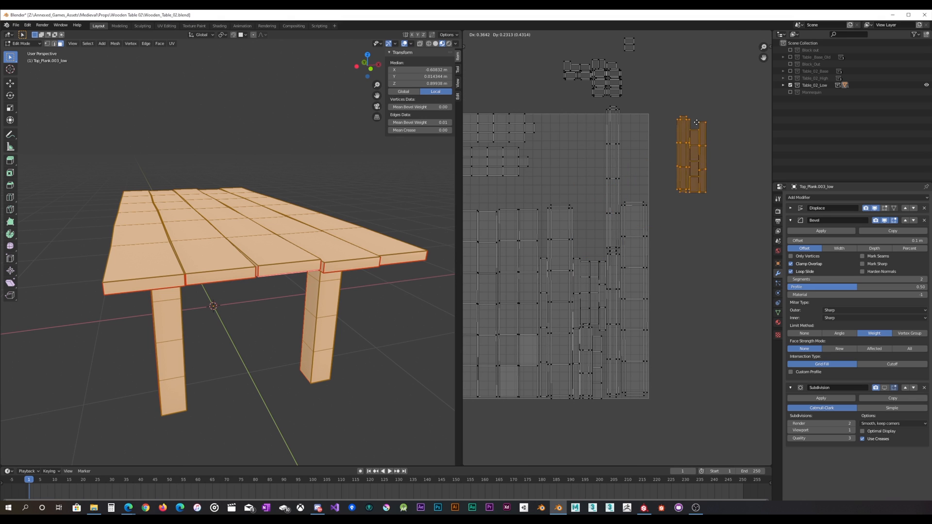
click(696, 121)
Select the three adjacent short strips in the middle of the narrow stack and move them out of the tile, to its right.
click(611, 183)
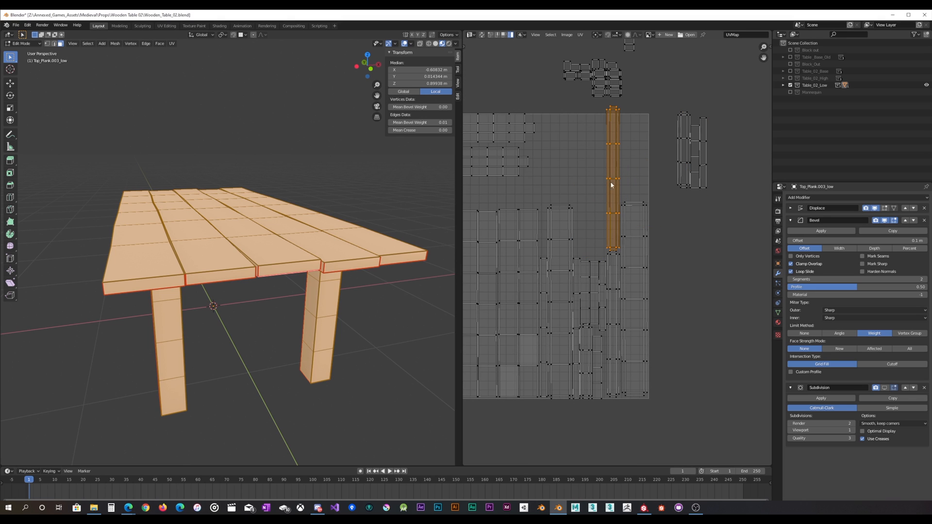
click(596, 297)
shift+click(582, 299)
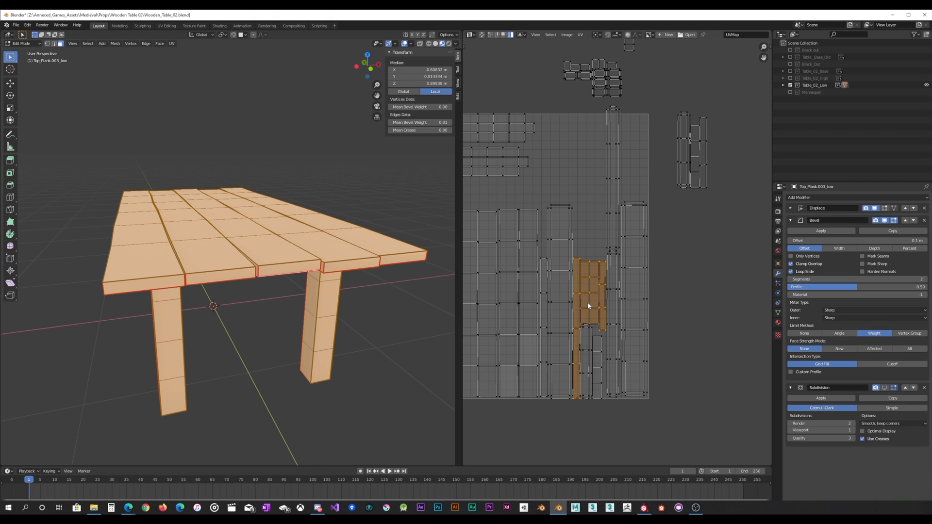
click(590, 305)
shift+click(603, 302)
drag(606, 305, 733, 287)
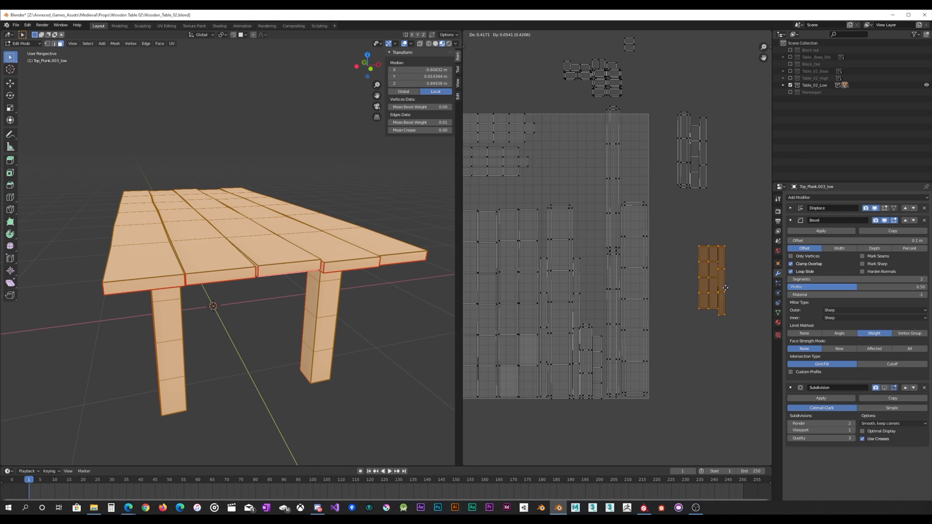
Move the long strip protruding above the tile down into the freed gap, directly above the short strips.
click(614, 206)
key(g)
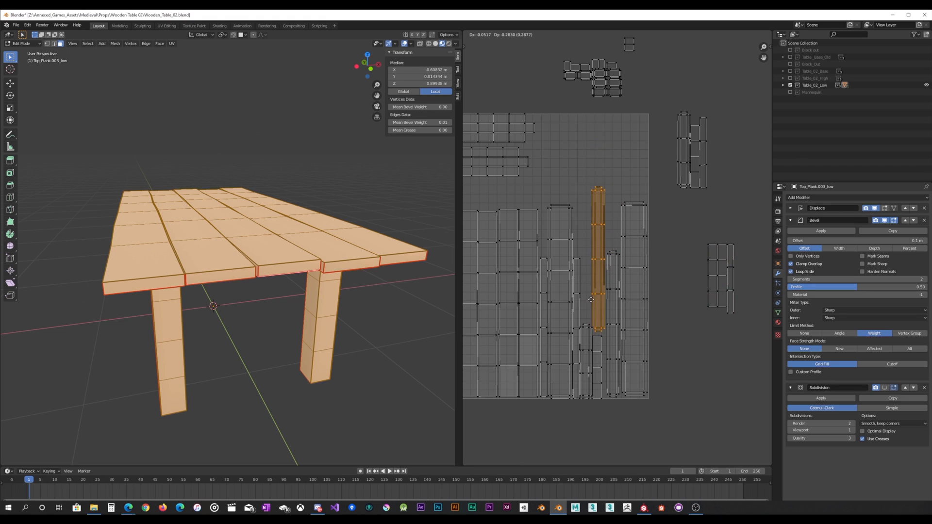
click(591, 300)
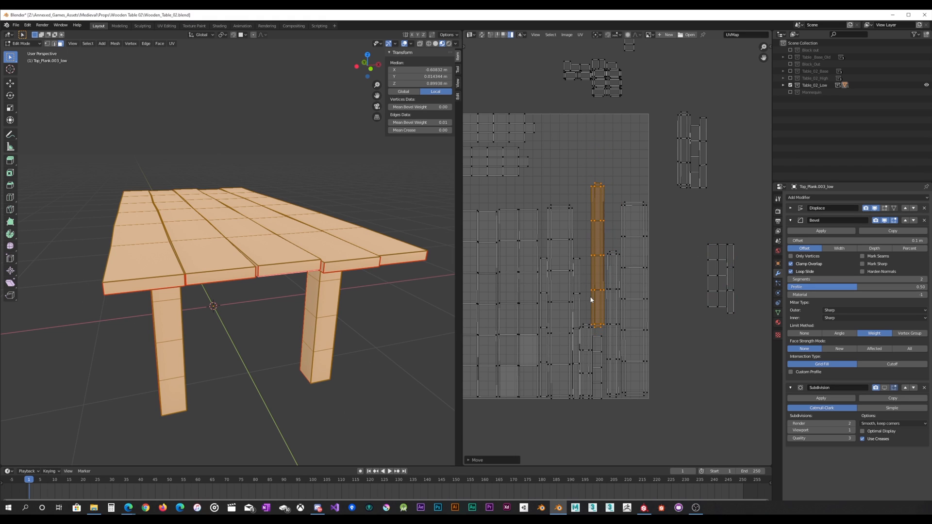
Place the long outside strip to the left of the relocated strip, and one shorter outside strip to its right beside the rightmost plank.
click(686, 178)
key(g)
click(584, 246)
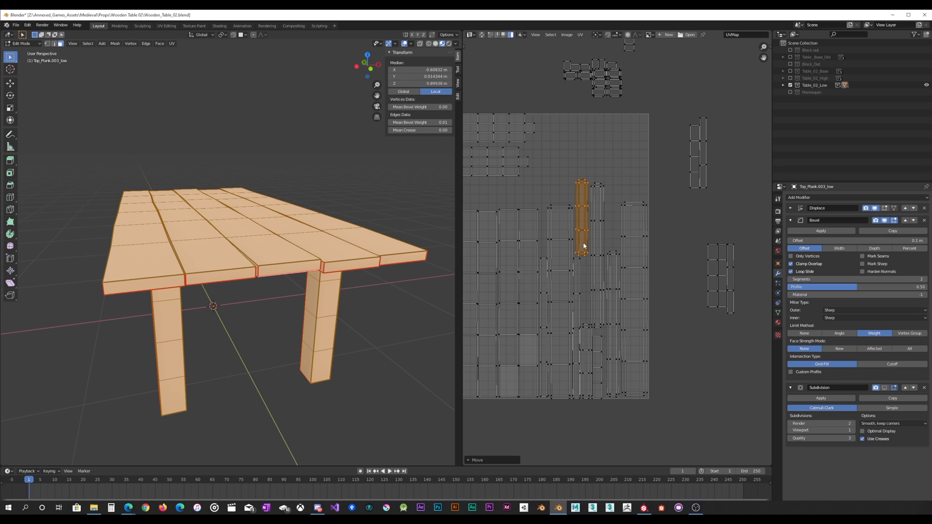
click(693, 171)
key(g)
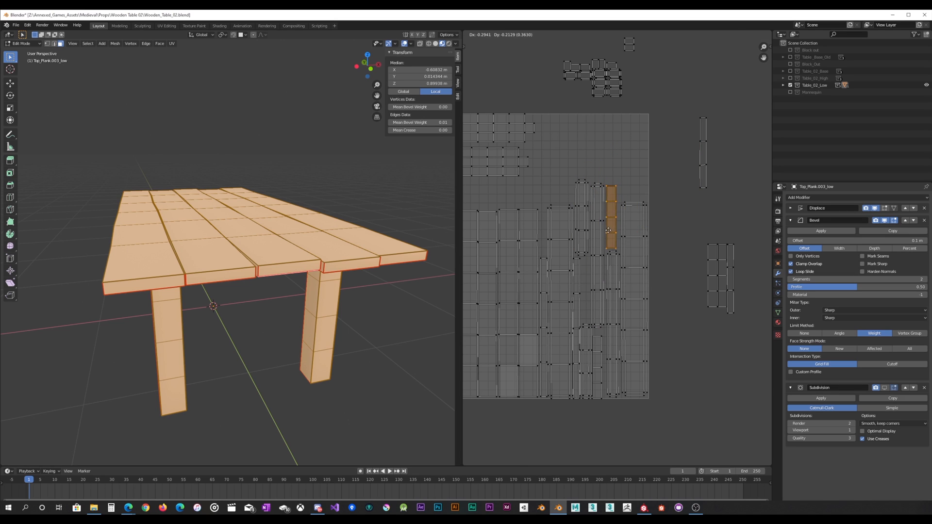
click(646, 231)
Move the outside three-strip block into the tile's upper-right corner and the last outside strip into the free area to its left.
click(716, 305)
key(g)
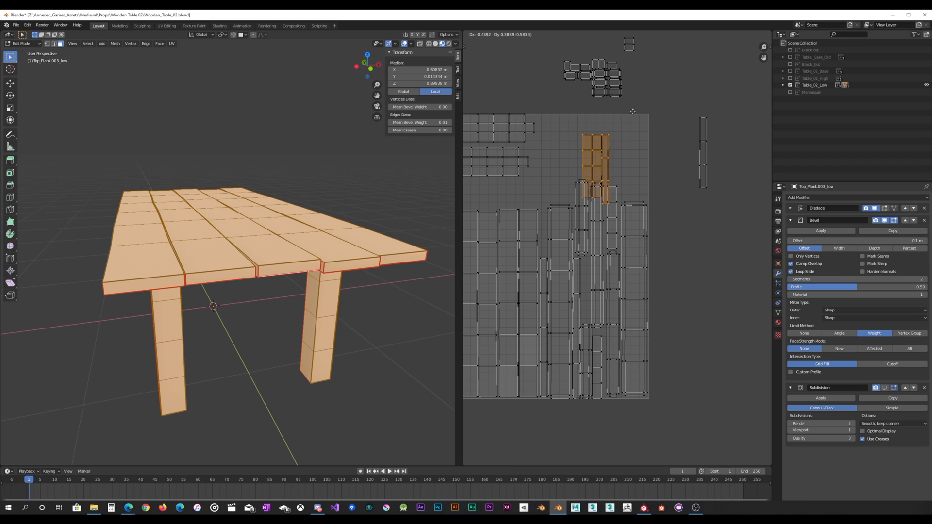
click(665, 98)
click(704, 150)
key(g)
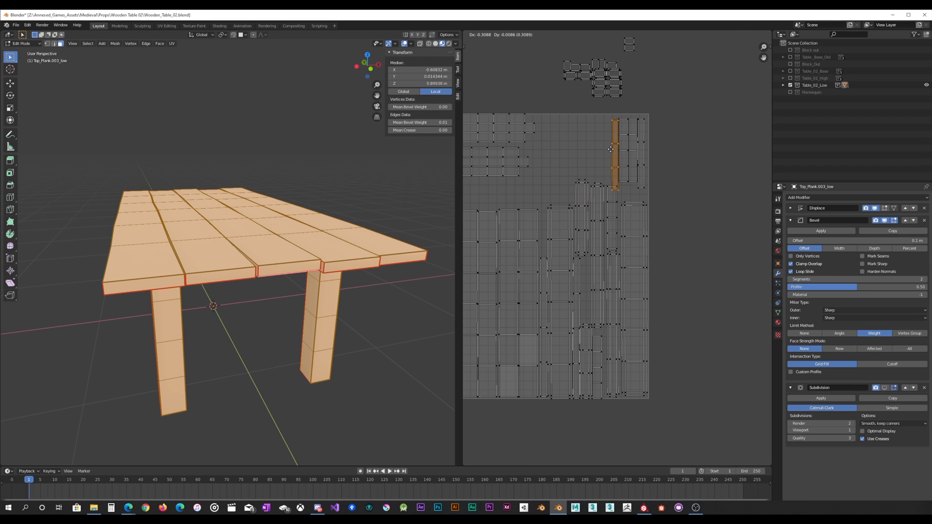
click(566, 147)
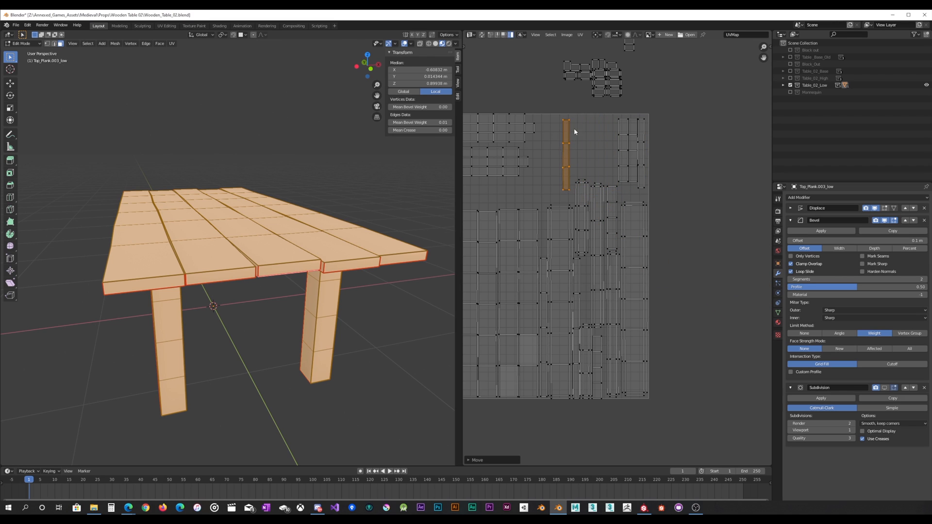
Box-select the cluster of small end-piece islands above the tile and move it left, away from the lone small island.
middle_drag(566, 147, 651, 207)
drag(631, 160, 742, 116)
key(g)
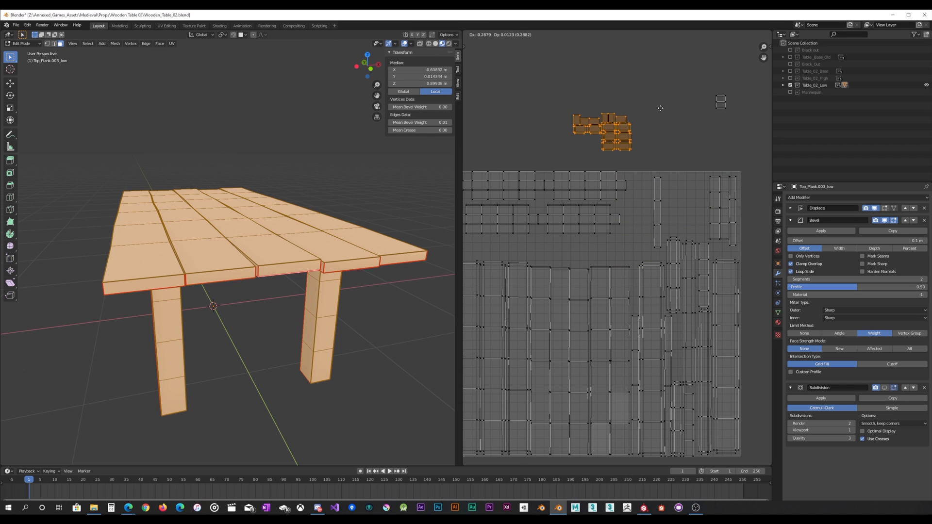
click(659, 108)
Select the six small islands in the two-by-three block and move them into the tile, beside the upper-right corner block.
click(599, 163)
click(611, 145)
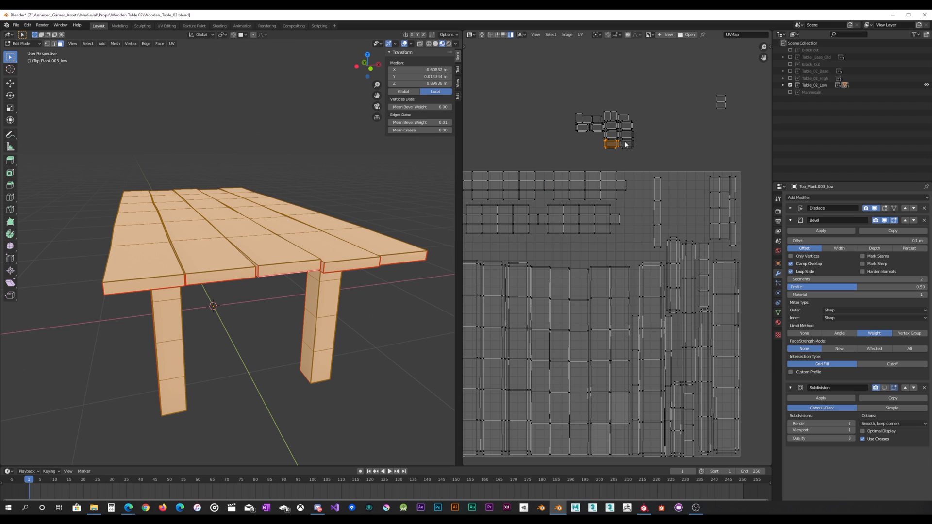
shift+click(625, 143)
shift+click(624, 135)
shift+click(613, 135)
shift+click(614, 125)
shift+click(627, 124)
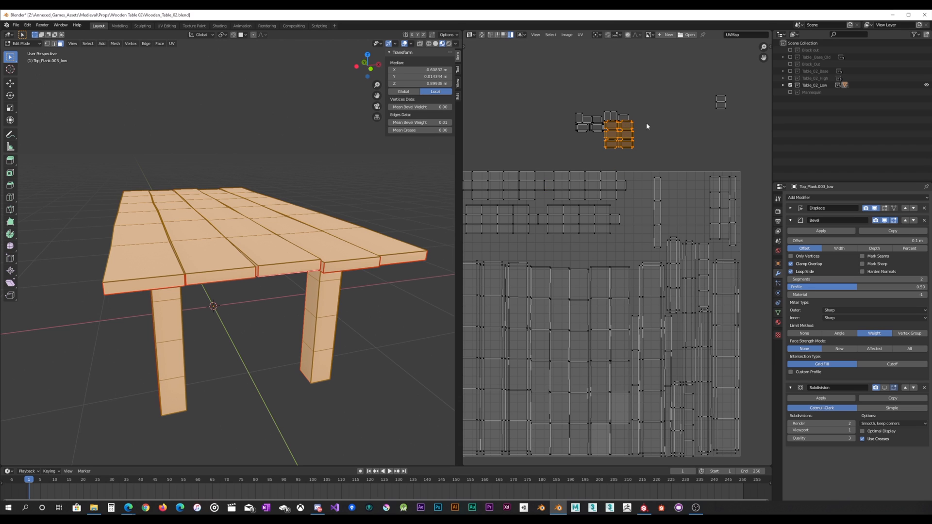
key(g)
click(719, 199)
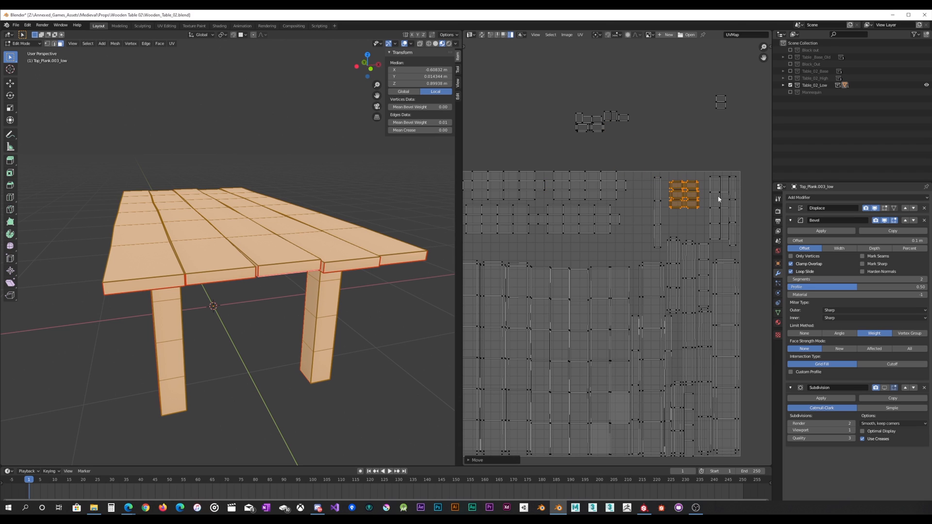
Move the lone small island above the tile into the gap between the lower leg islands and the single vertical strip.
click(724, 103)
key(g)
click(639, 228)
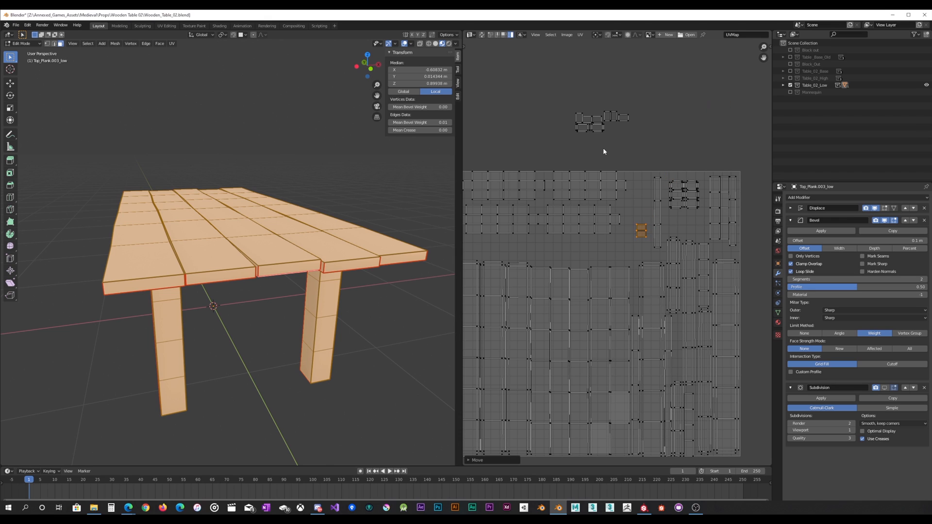
Rotate the two upright small islands above the tile by 90 degrees and move them into the gap beside the leg islands.
click(580, 118)
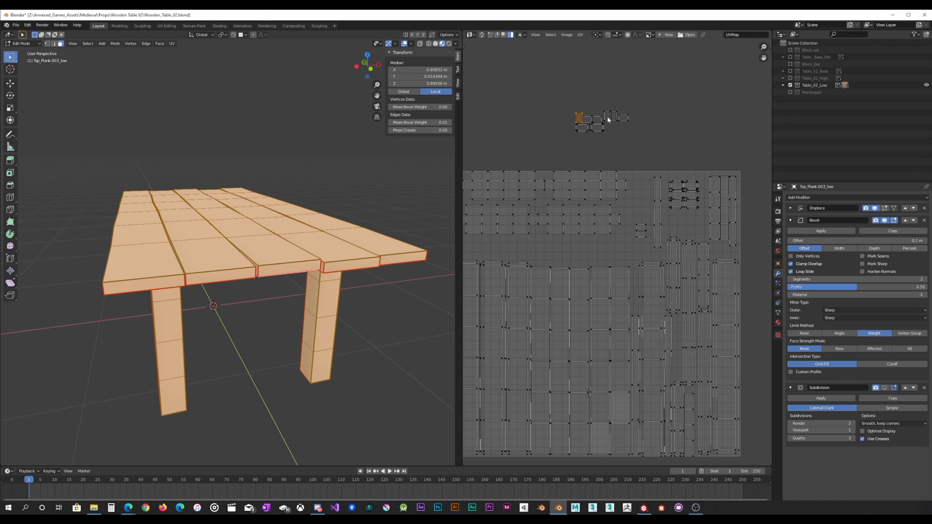
shift+click(609, 119)
text(r90)
key(Return)
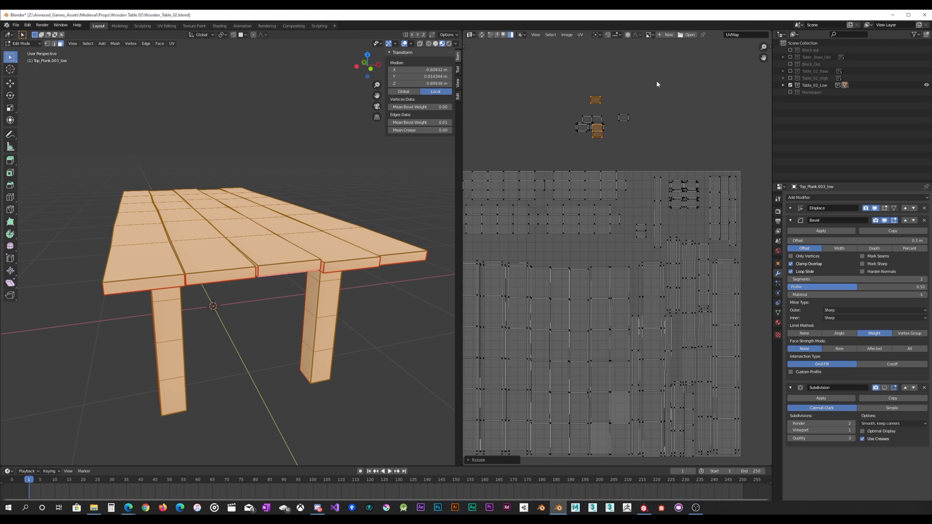
key(g)
click(683, 195)
key(g)
click(674, 197)
Box-select the remaining small islands above the tile and move them into the gap between the leg islands and the planks.
drag(559, 152, 651, 95)
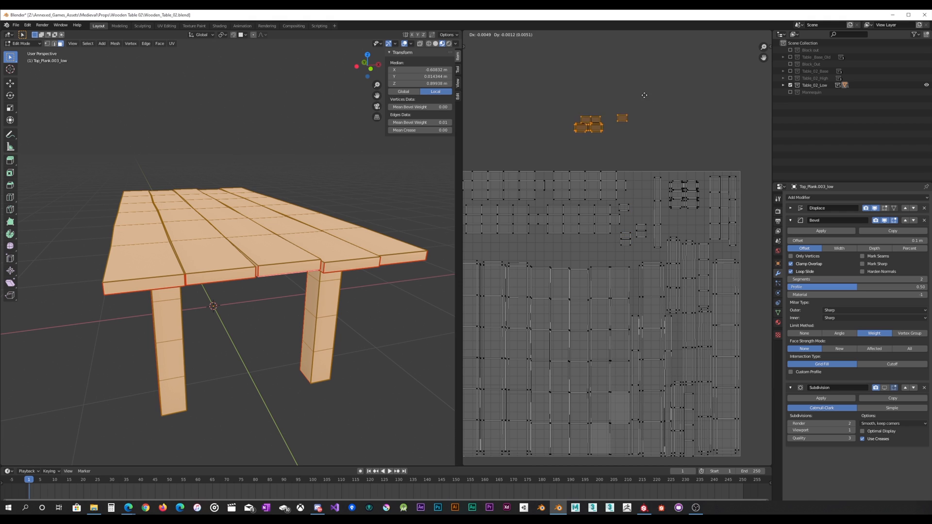
key(g)
click(620, 222)
Examine the leg islands in the packed UV layout and compare them with the table's legs in the 3D view.
scroll(621, 223, down, 3)
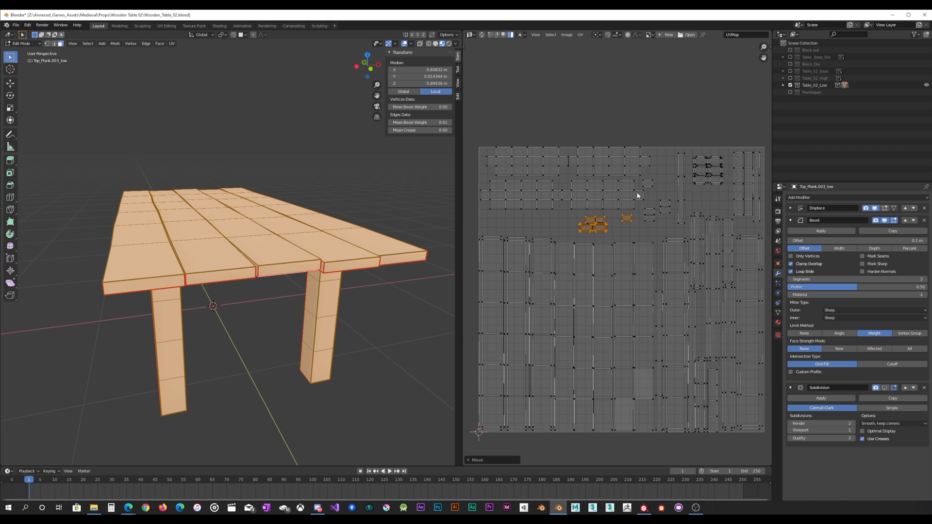
click(605, 214)
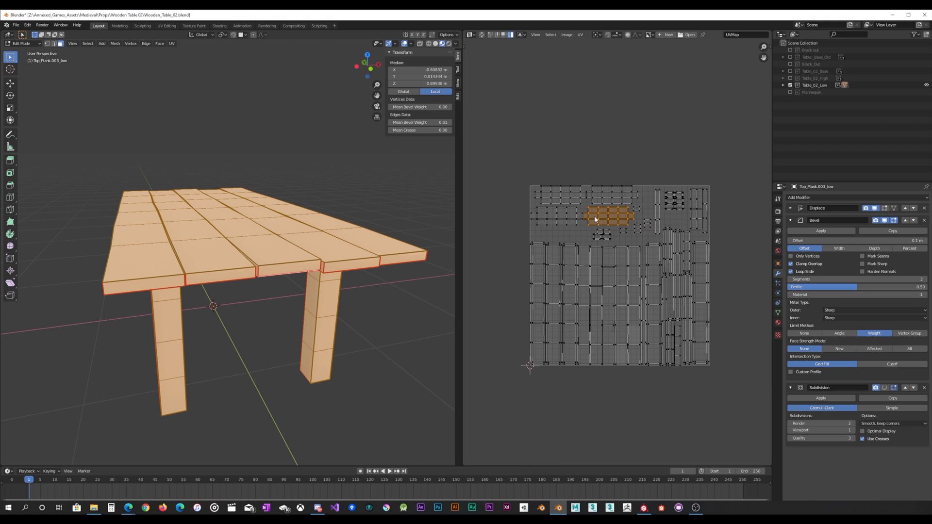
click(562, 212)
scroll(585, 219, up, 2)
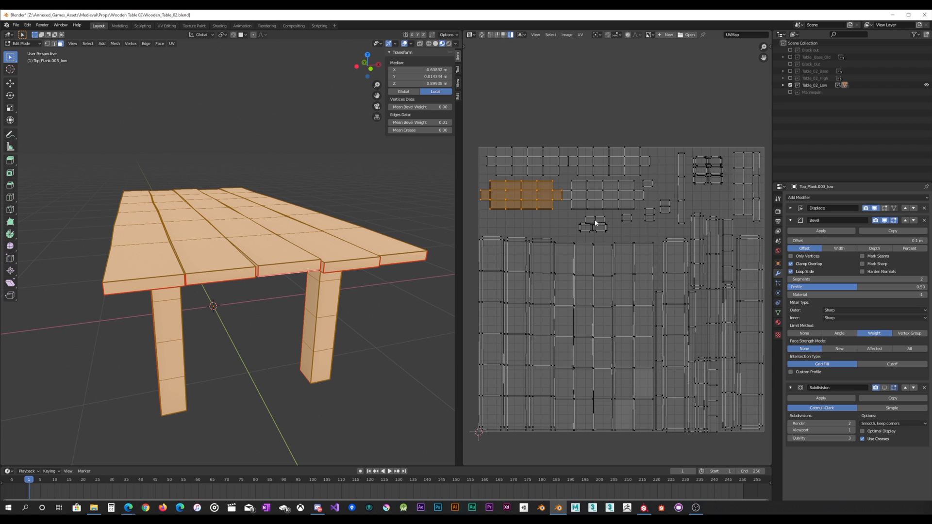
click(612, 175)
click(544, 163)
middle_drag(714, 289, 622, 277)
scroll(641, 257, down, 1)
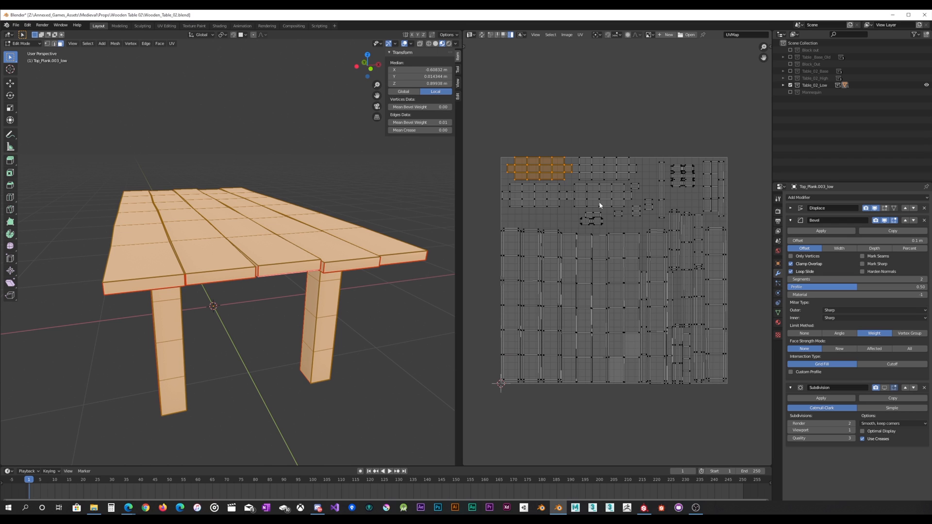
middle_drag(230, 250, 301, 237)
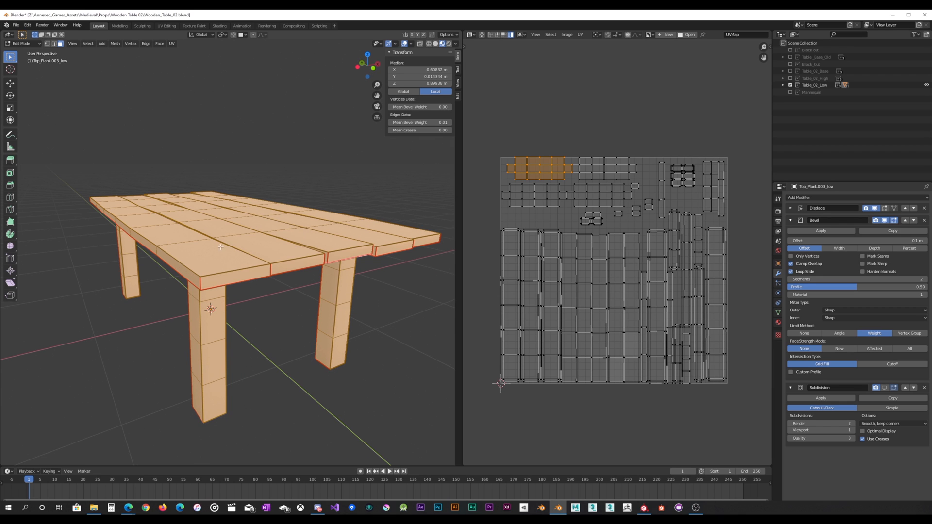
middle_drag(228, 285, 232, 277)
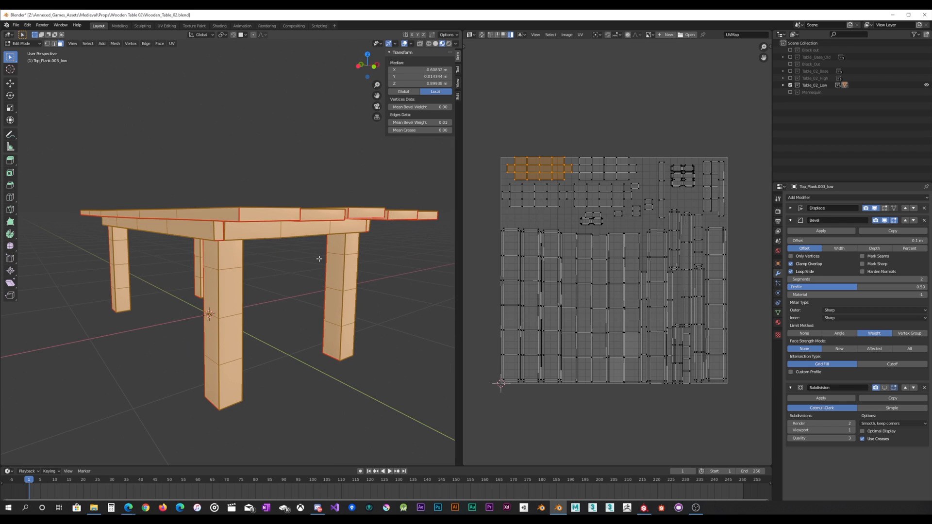
Inspect the UV islands of the individual table legs by opening each leg in Edit Mode.
key(Tab)
click(220, 307)
key(Tab)
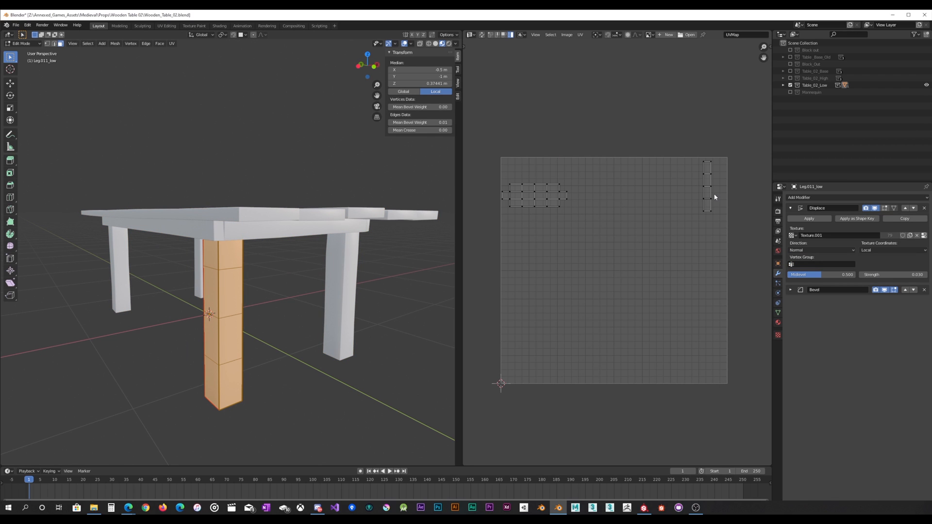
key(Tab)
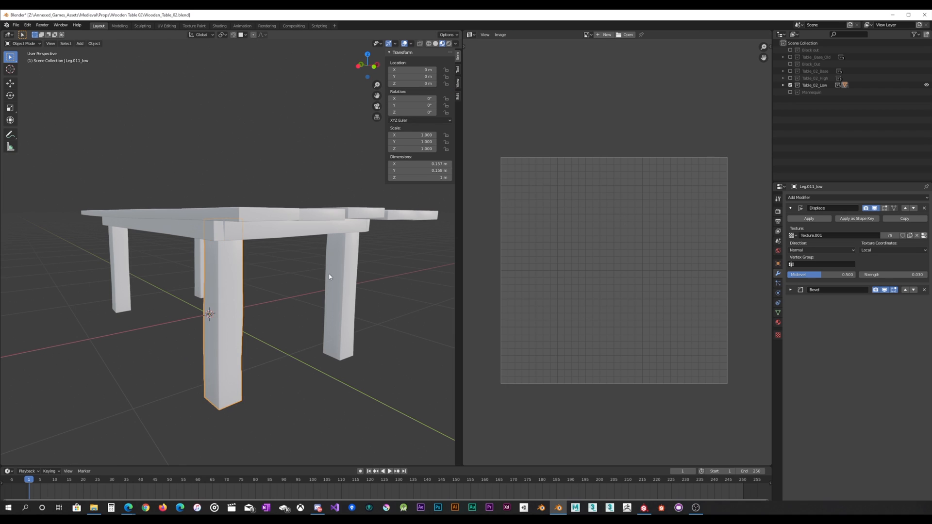
click(349, 287)
key(Tab)
key(Tab)
click(201, 261)
key(Tab)
key(Tab)
click(122, 268)
key(Tab)
key(Tab)
Edit the far back leg (Leg.008_low) and move its narrow UV strip out above the tile.
click(194, 263)
key(Tab)
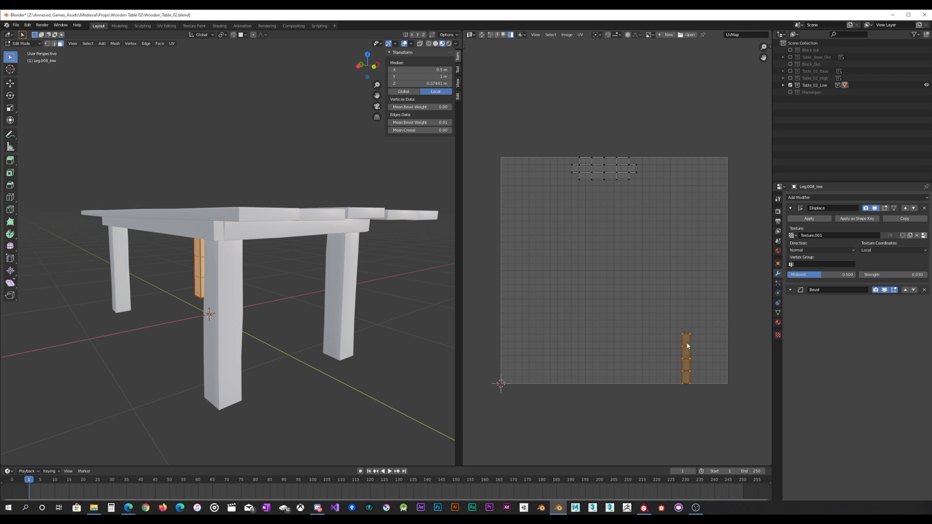
key(g)
click(624, 77)
key(Tab)
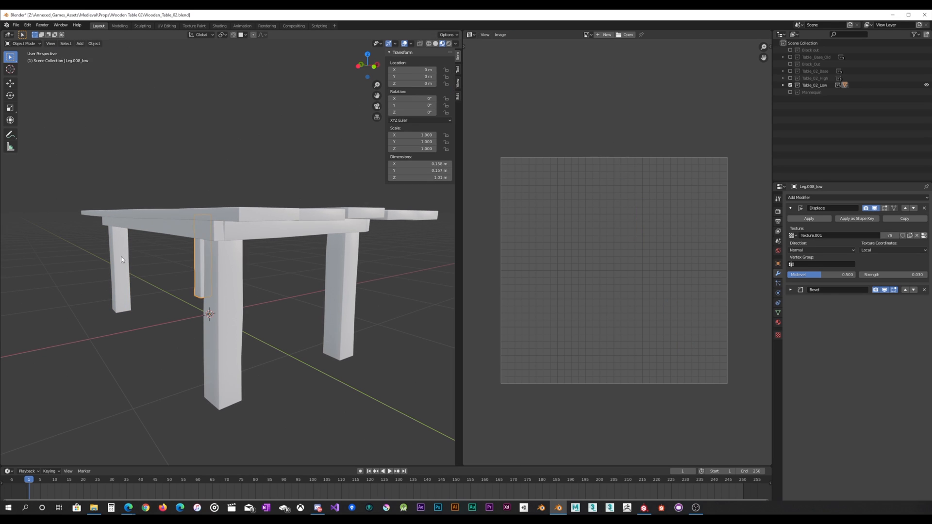
Edit the back-left leg (Leg.009_low) and move its narrow UV strip out above the tile.
click(122, 266)
key(Tab)
click(703, 248)
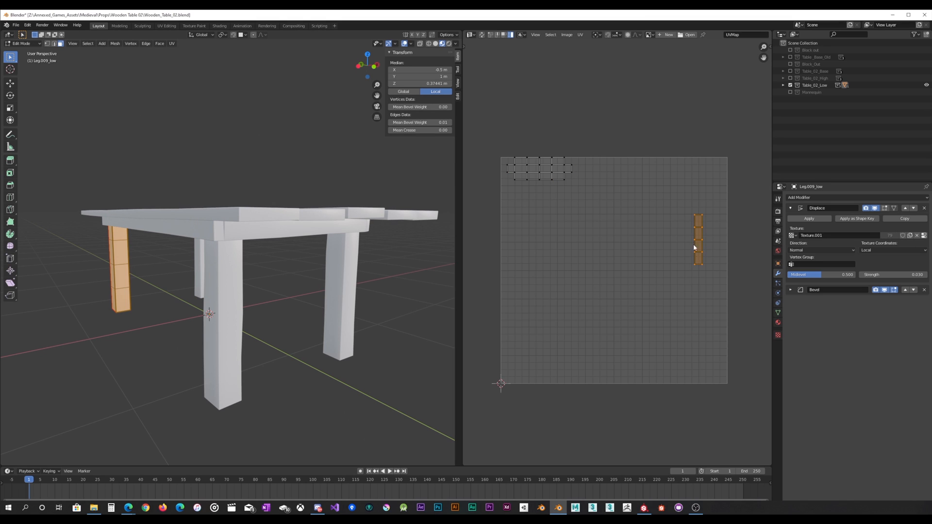
key(g)
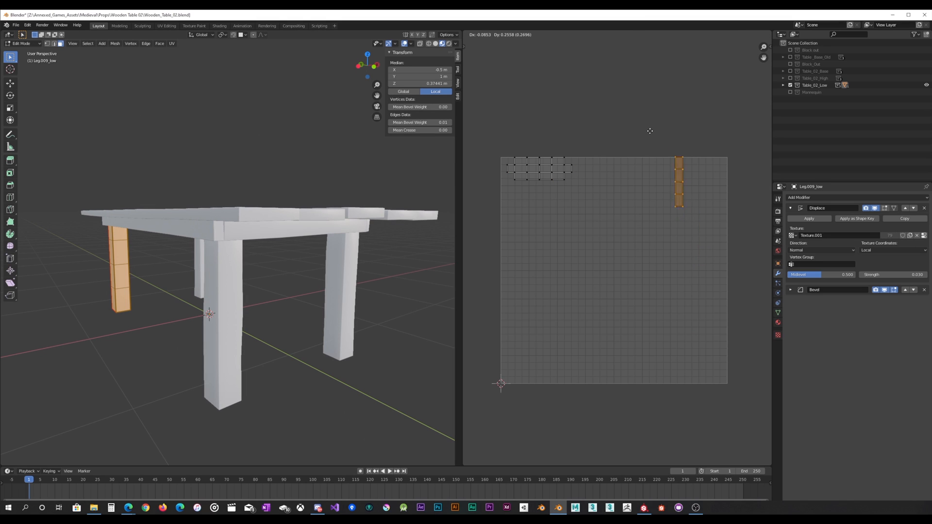
click(606, 81)
key(Tab)
Edit the two front legs (Leg.010_low and Leg.011_low) together and move their narrow UV strips out above the tile.
click(223, 296)
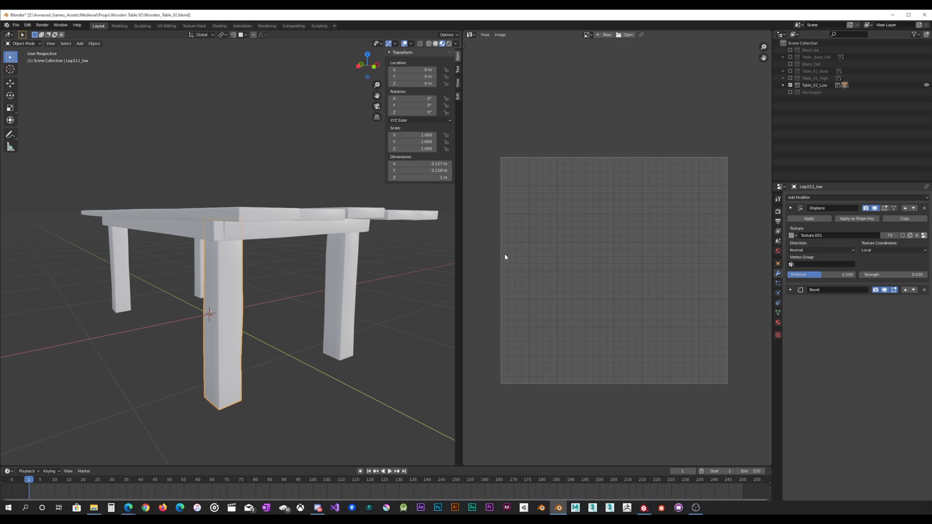
shift+click(345, 295)
key(Tab)
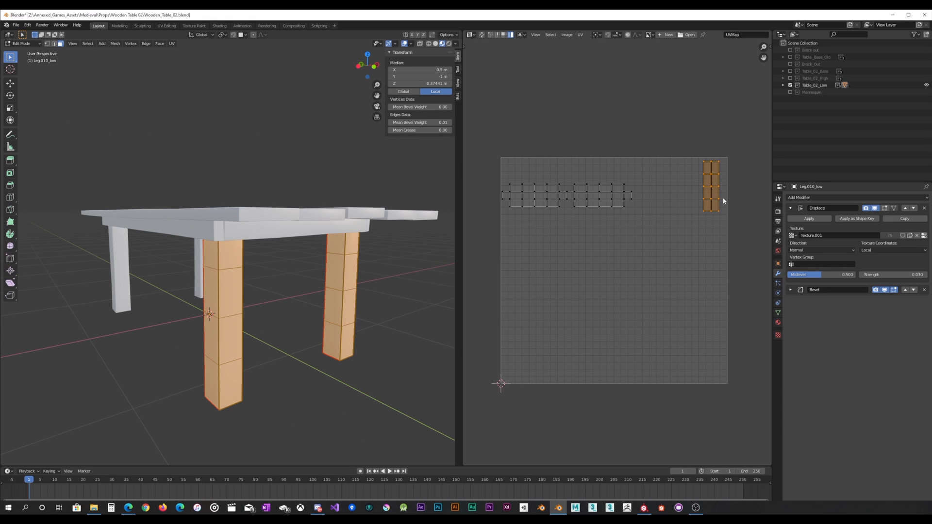
key(g)
click(674, 106)
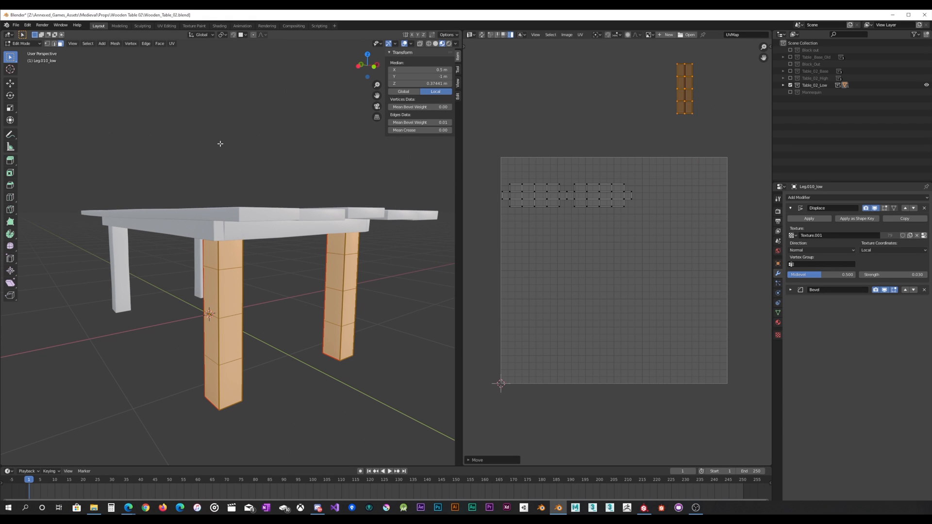
Edit all table parts together and move the lone narrow vertical UV strip beside the one in the tile's upper-right corner.
key(Tab)
key(a)
key(Tab)
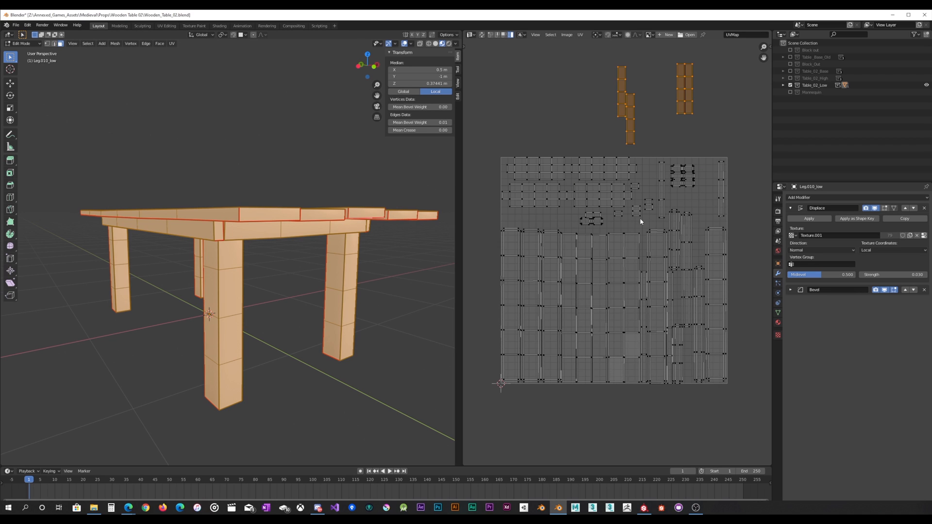
middle_drag(691, 226, 663, 221)
scroll(661, 220, up, 1)
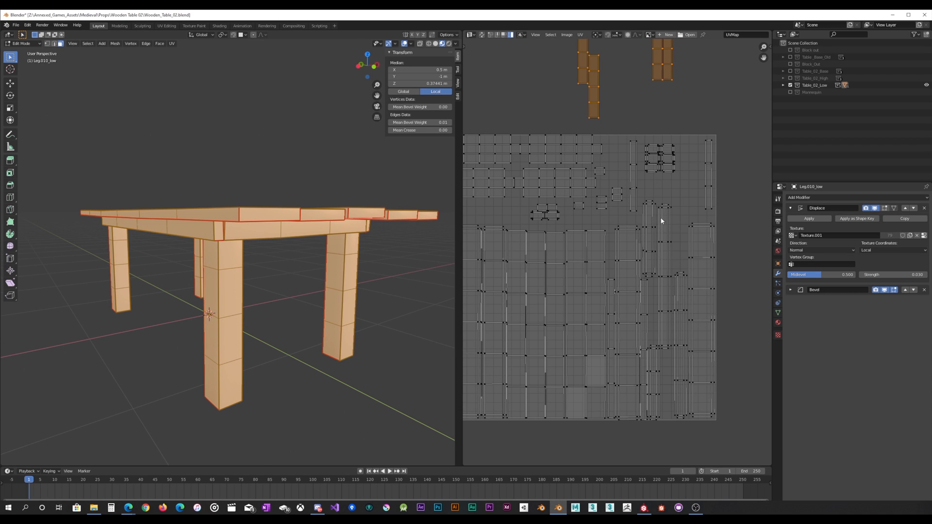
click(635, 187)
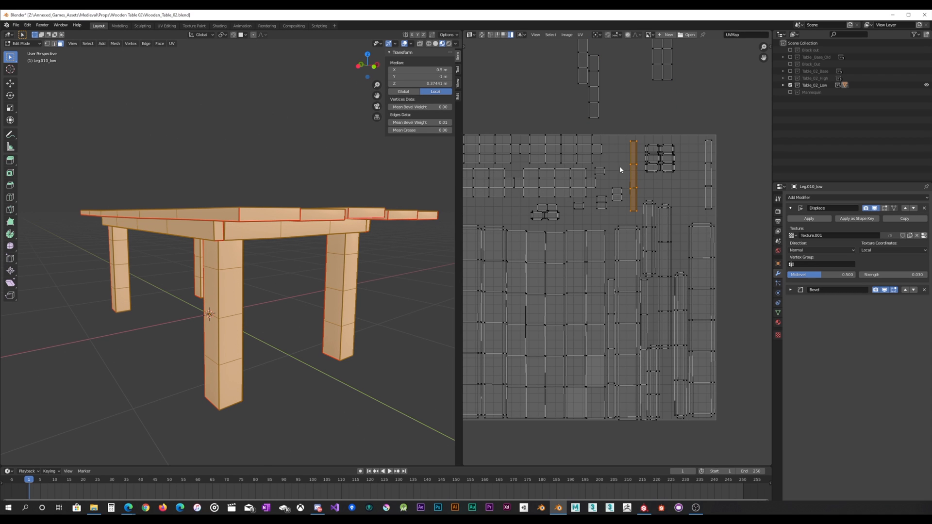
key(g)
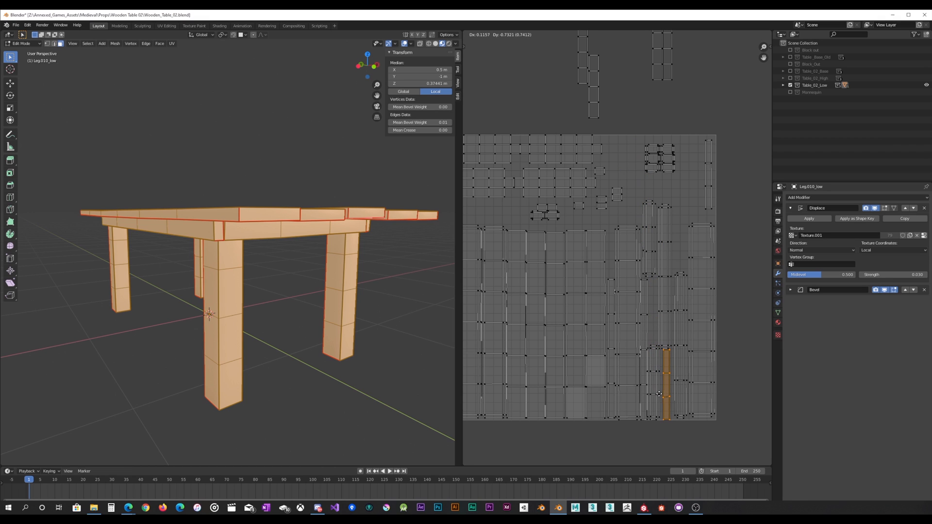
click(659, 394)
key(g)
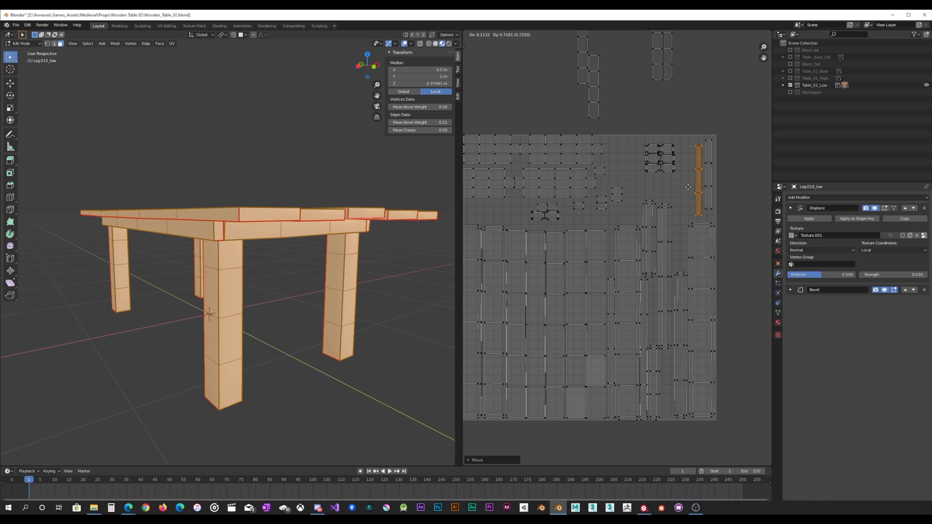
click(688, 183)
middle_drag(622, 199, 664, 214)
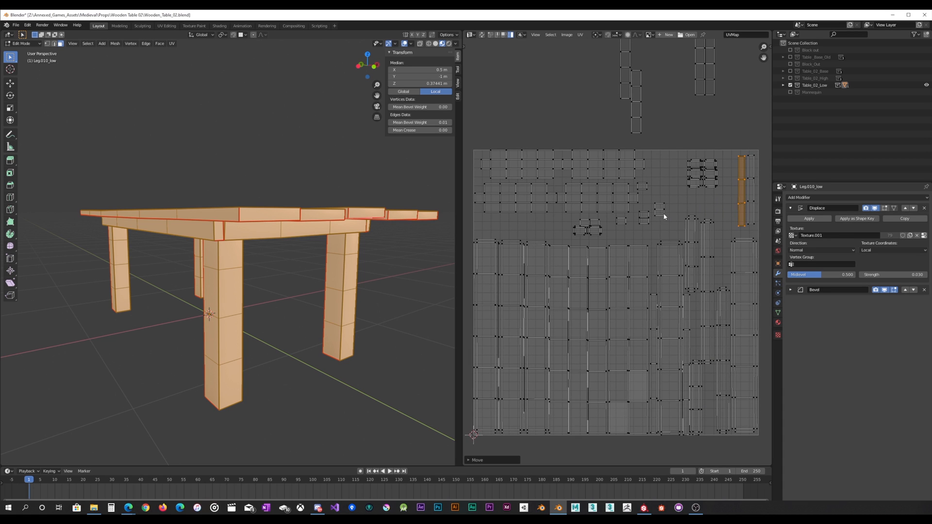
Move the small square UV island near the end of the wide leg islands into the gap beside the small end-cap islands.
click(643, 187)
key(g)
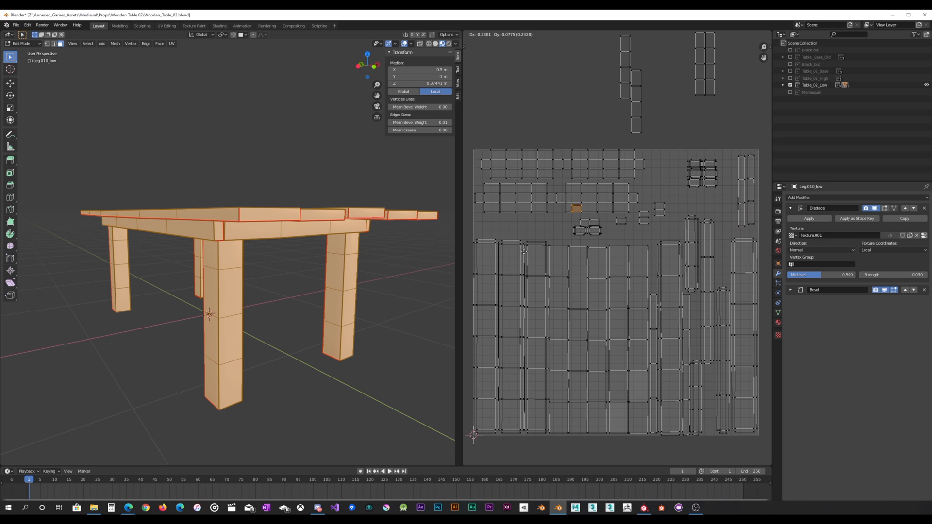
click(516, 263)
Move the block of six small end-cap UV islands from the tile's upper-right area out above the tile.
drag(675, 200, 731, 142)
key(g)
click(522, 60)
middle_drag(649, 119, 592, 156)
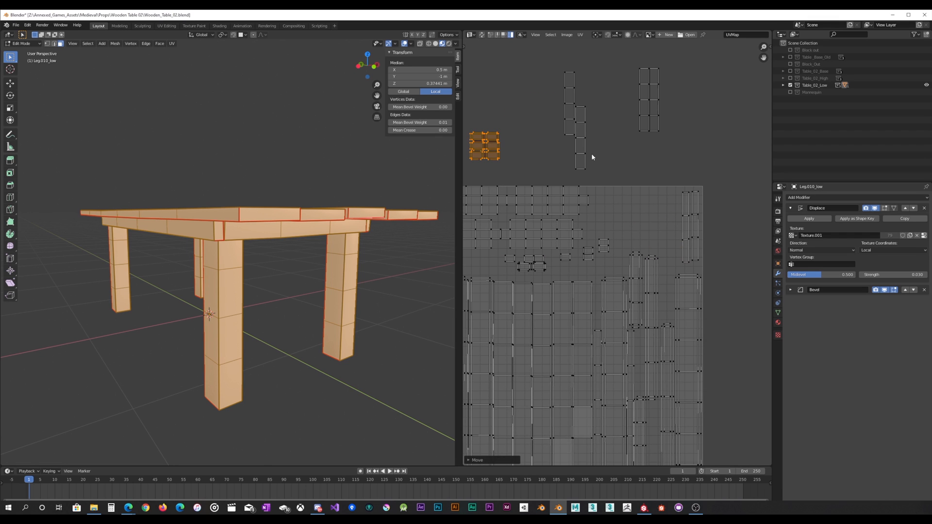
Rotate the front legs' pair of UV strips by 90 degrees and place it along the tile's top edge beside the leg islands.
drag(613, 135, 699, 58)
text(r)
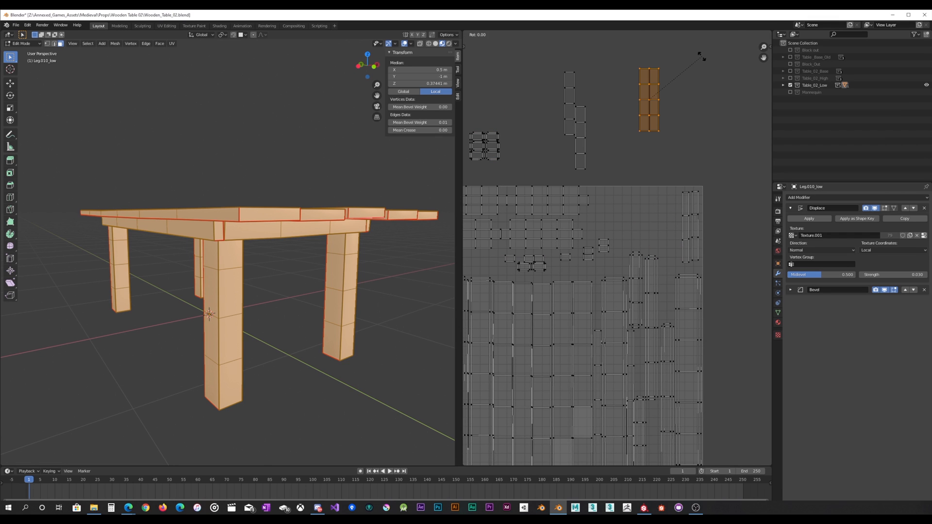
text(90)
key(Return)
key(g)
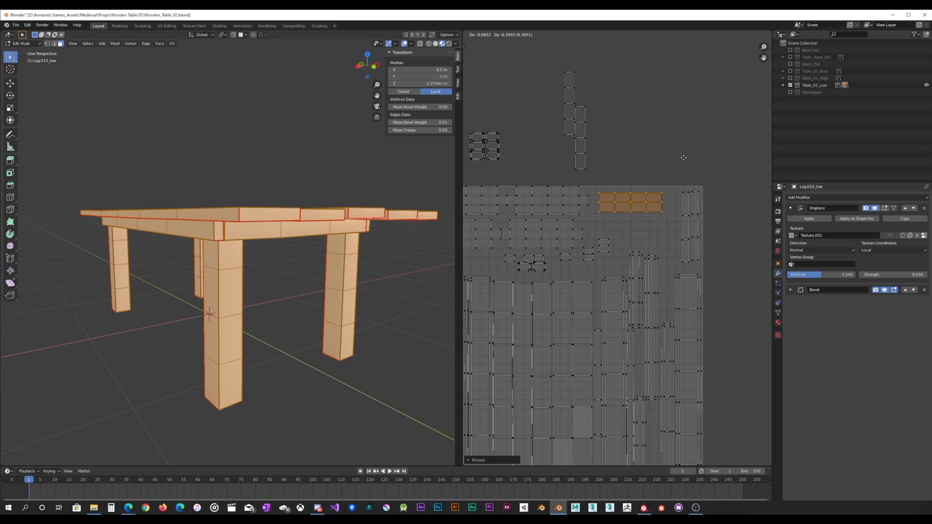
click(692, 155)
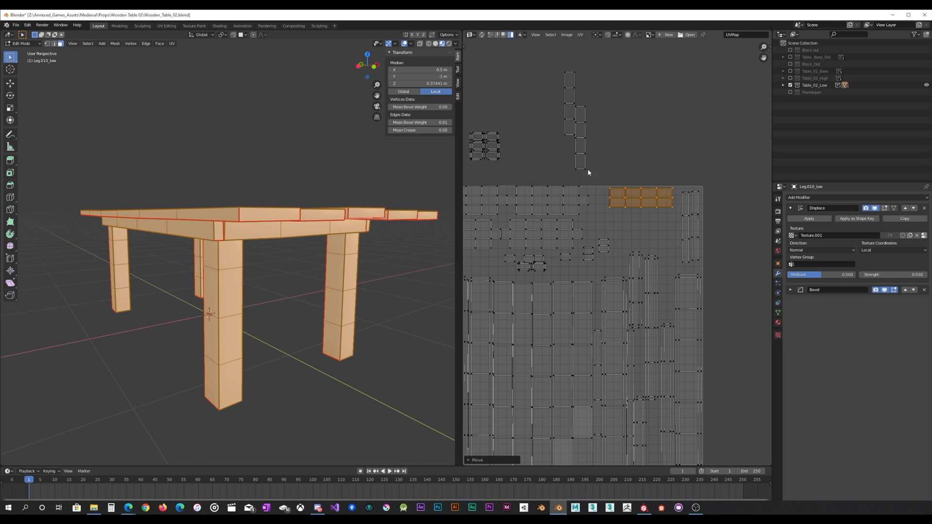
Move the lower loose leg strip up along Y until it lines up with its neighbour above the tile.
click(585, 163)
key(g)
key(y)
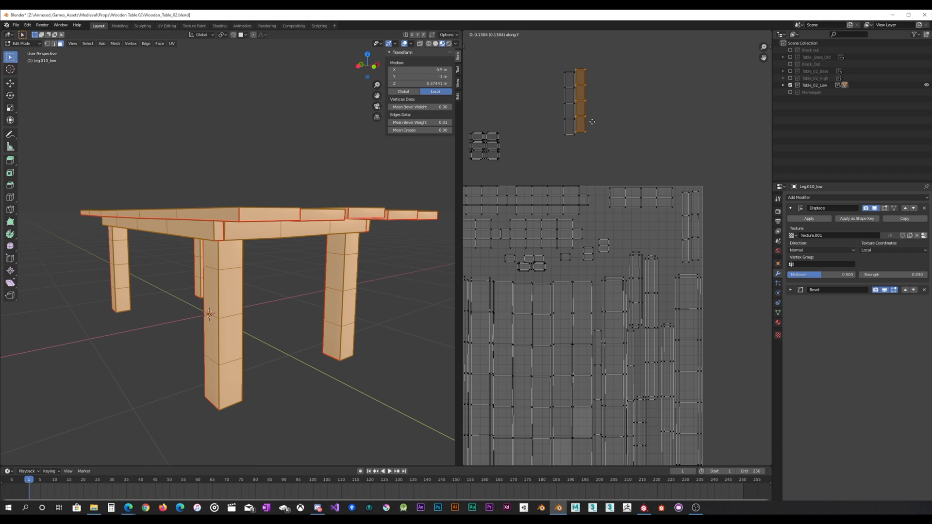
click(592, 124)
Rotate the back legs' pair of UV strips by 90 degrees and place it inside the tile directly below the first horizontal pair.
drag(528, 161, 620, 55)
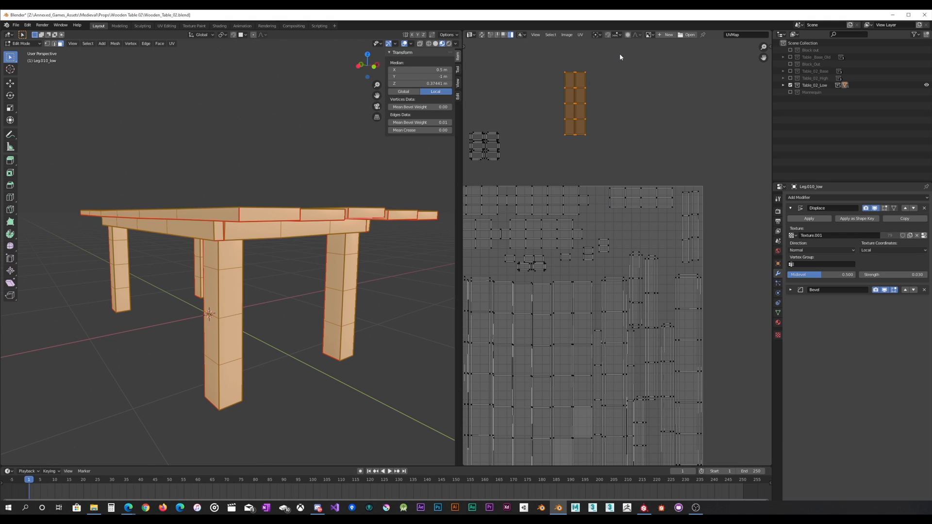
key(r)
key(9)
key(0)
key(Return)
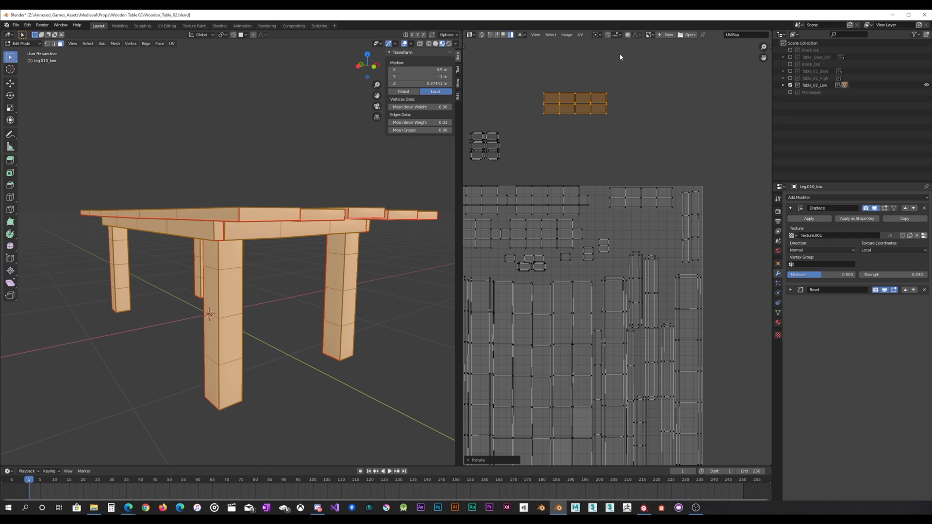
key(g)
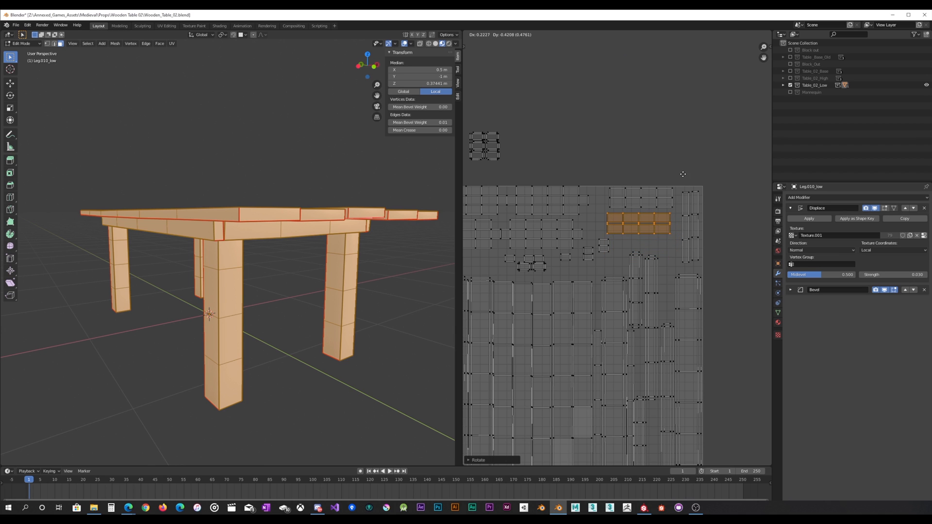
click(685, 174)
Separate the lowest two islands from the end-cap block and place them in the gap below the wide leg islands.
middle_drag(597, 203, 662, 186)
drag(502, 154, 607, 88)
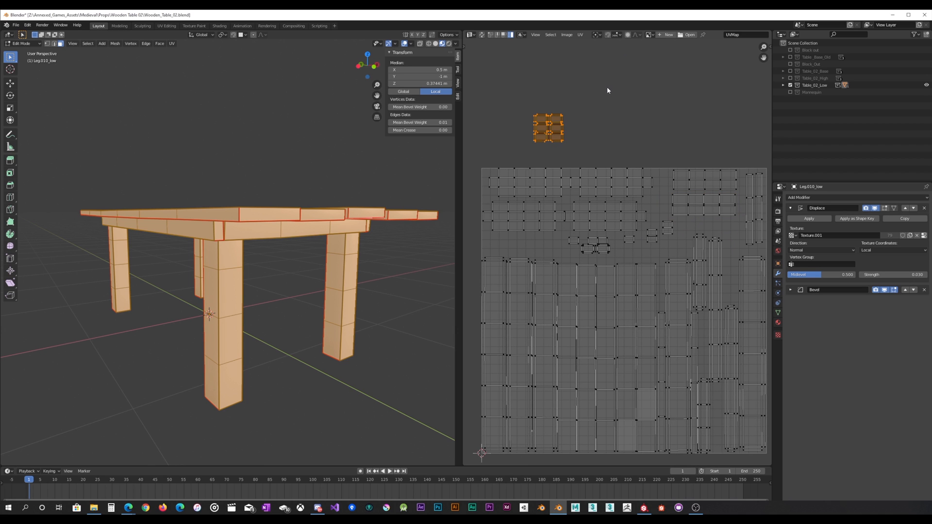
key(g)
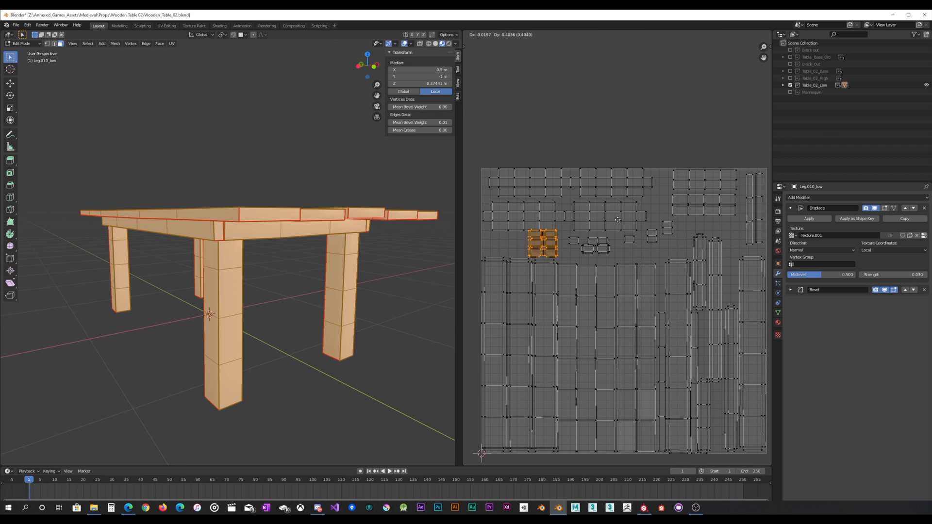
click(635, 88)
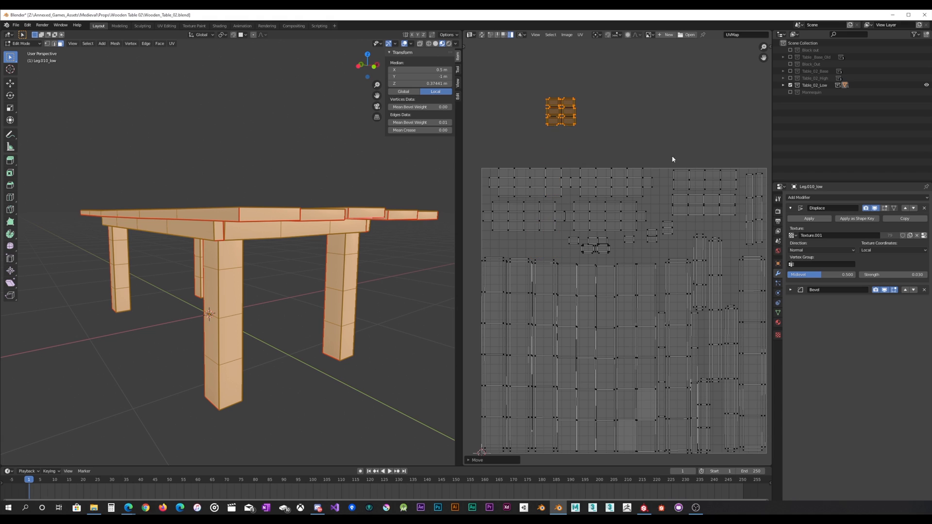
click(552, 122)
shift+click(570, 122)
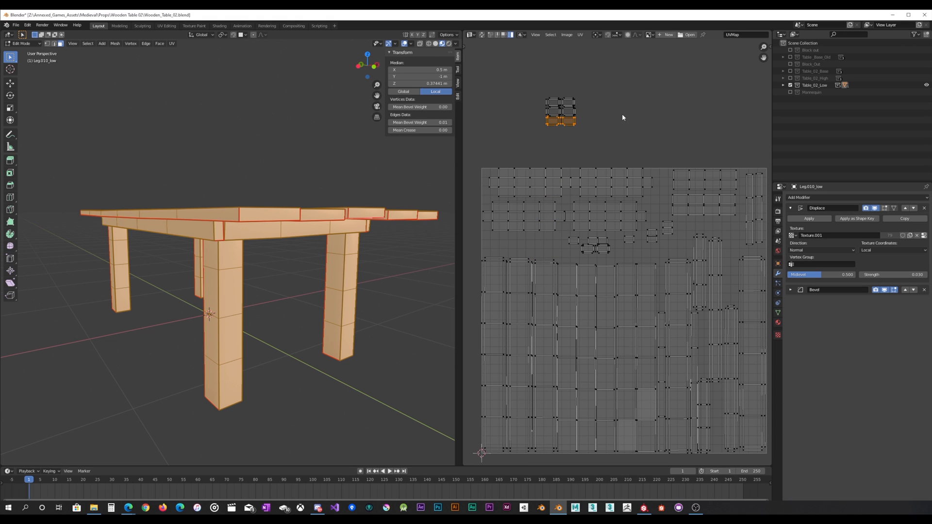
key(g)
click(564, 236)
Place the remaining four end-cap islands in the gap between the separated pair and the existing small islands.
drag(526, 147, 593, 81)
key(g)
click(581, 210)
scroll(577, 211, down, 2)
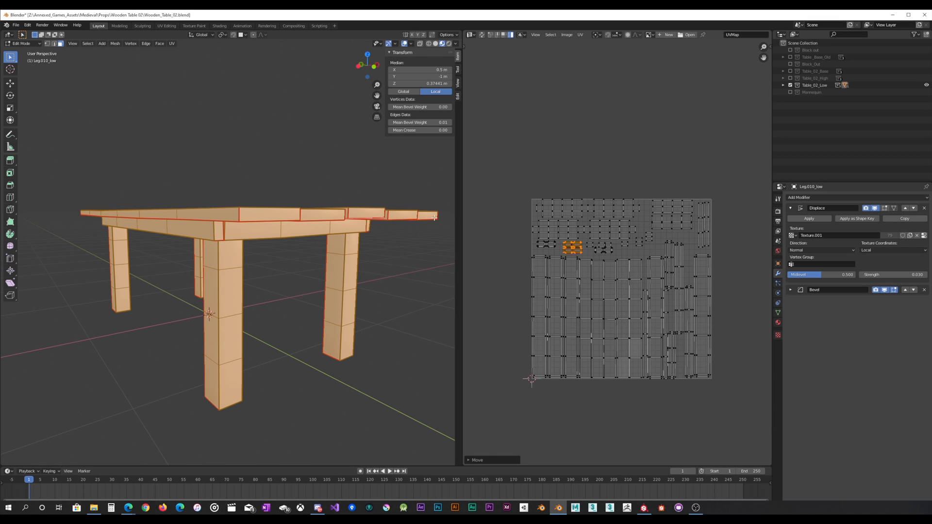
Inspect the UV islands of the individual table frame beams by opening each beam in Edit Mode.
key(Tab)
mouse_move(298, 235)
middle_down()
mouse_move(314, 242)
mouse_move(281, 236)
middle_up()
click(314, 234)
key(Tab)
key(Tab)
click(179, 229)
key(Tab)
key(Tab)
click(280, 236)
key(Tab)
key(Tab)
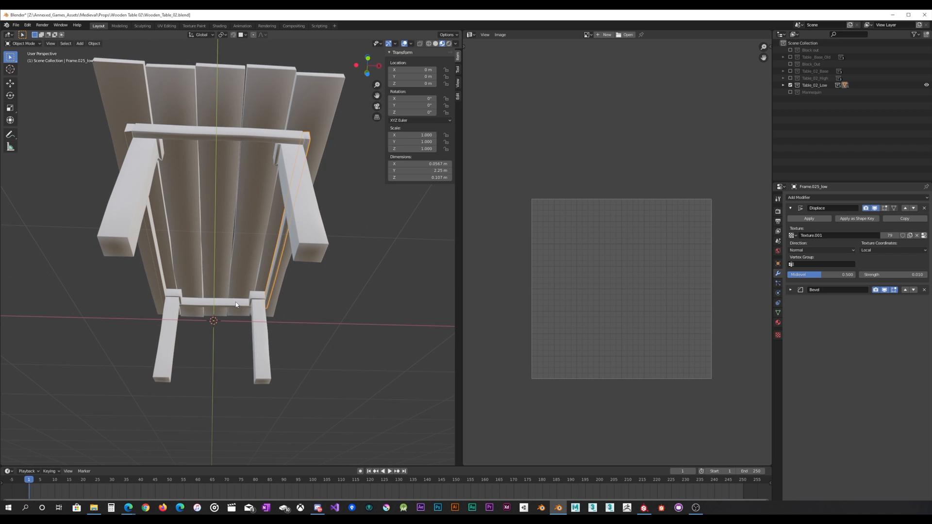
click(234, 302)
key(Tab)
key(Tab)
middle_drag(223, 298, 210, 154)
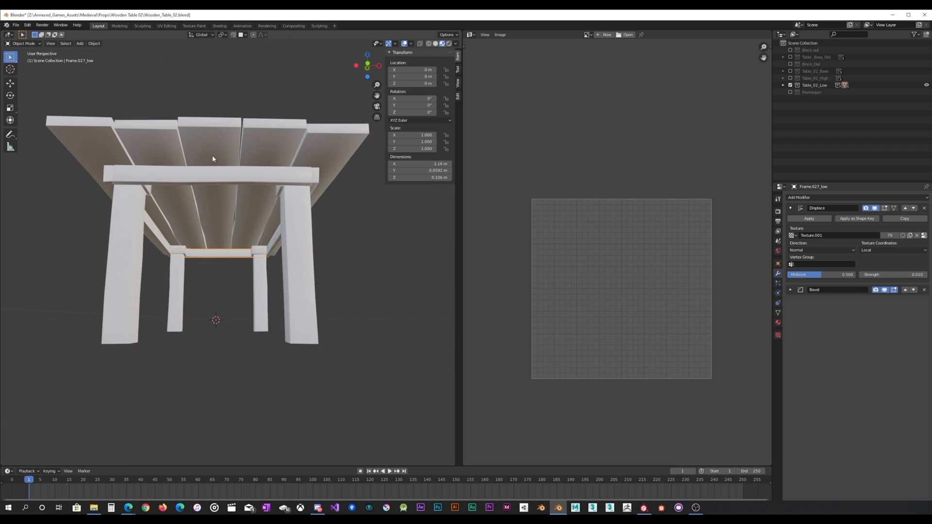
Inspect the UV islands of the tabletop planks by opening them one at a time in Edit Mode.
click(210, 151)
key(Tab)
key(Tab)
click(268, 146)
key(Tab)
key(Tab)
click(324, 153)
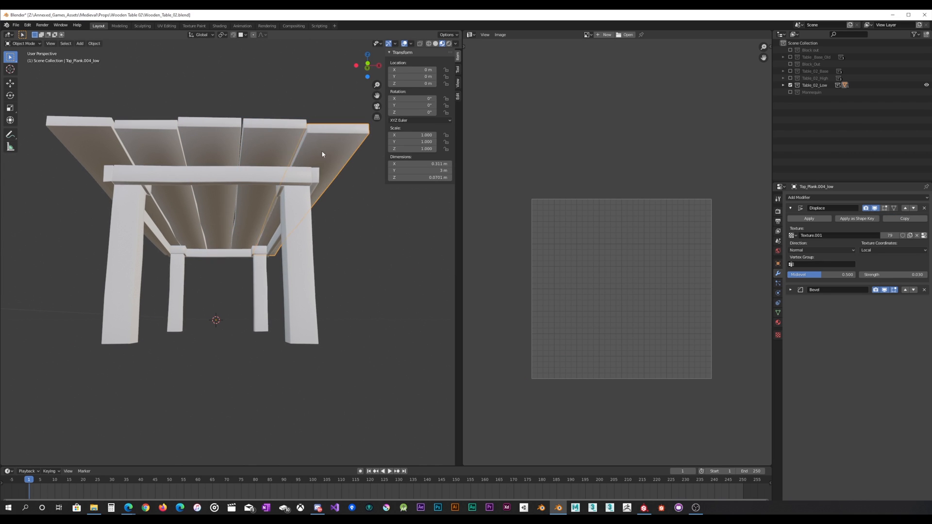
key(Tab)
key(Tab)
click(130, 139)
click(84, 139)
key(Tab)
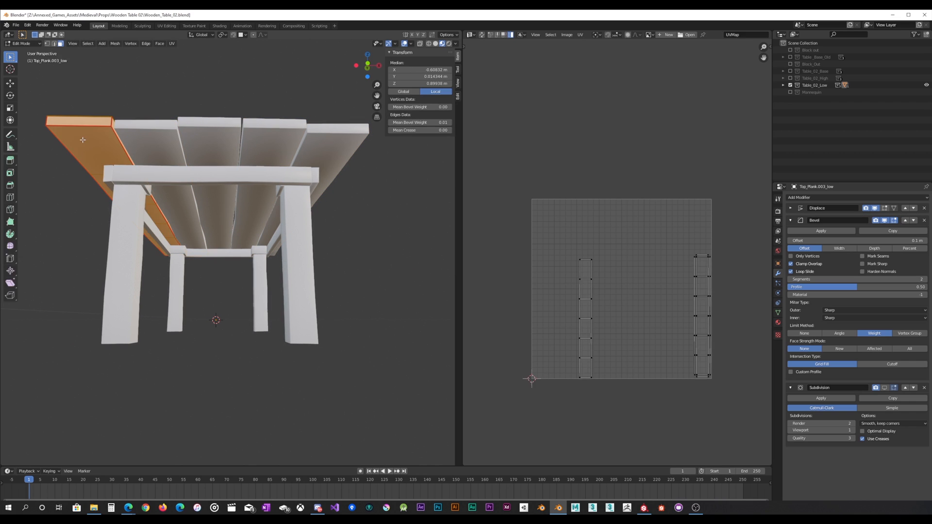
key(Tab)
Select all parts of the low-poly table in Object Mode and save the Blender file.
middle_drag(84, 139, 127, 177)
scroll(253, 199, down, 2)
key(a)
middle_drag(253, 199, 223, 146)
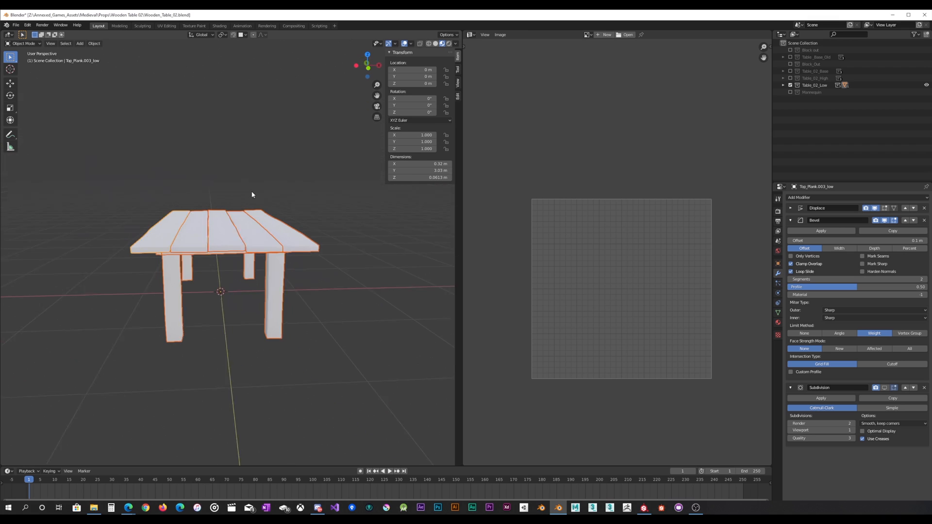
click(16, 25)
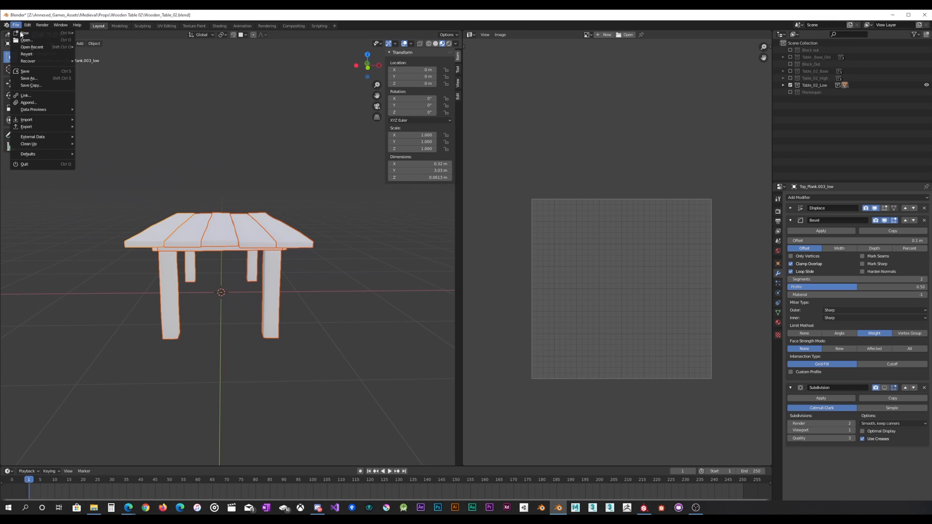
click(26, 73)
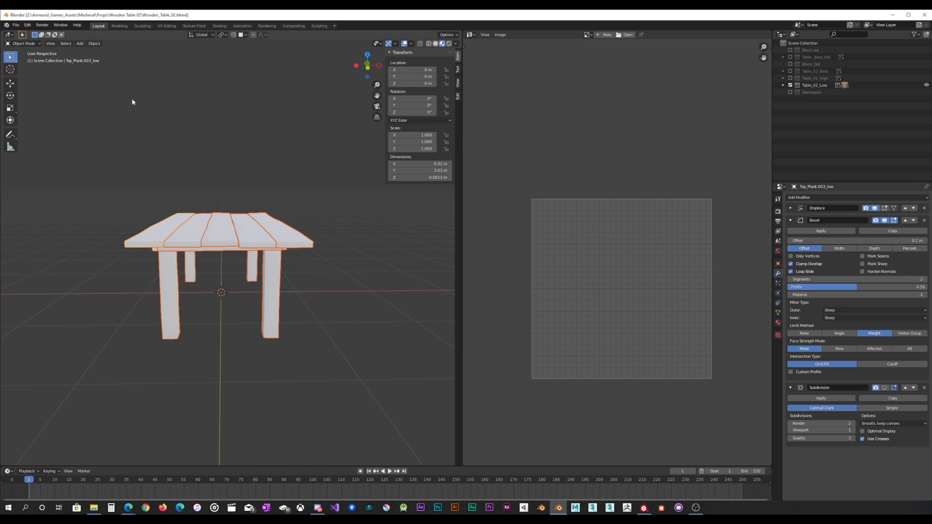
Expand the Table_02_Low collection and select Top_Plank.000_low, and enable and expand the Table_02_High collection.
middle_drag(187, 116, 233, 152)
scroll(233, 152, up, 5)
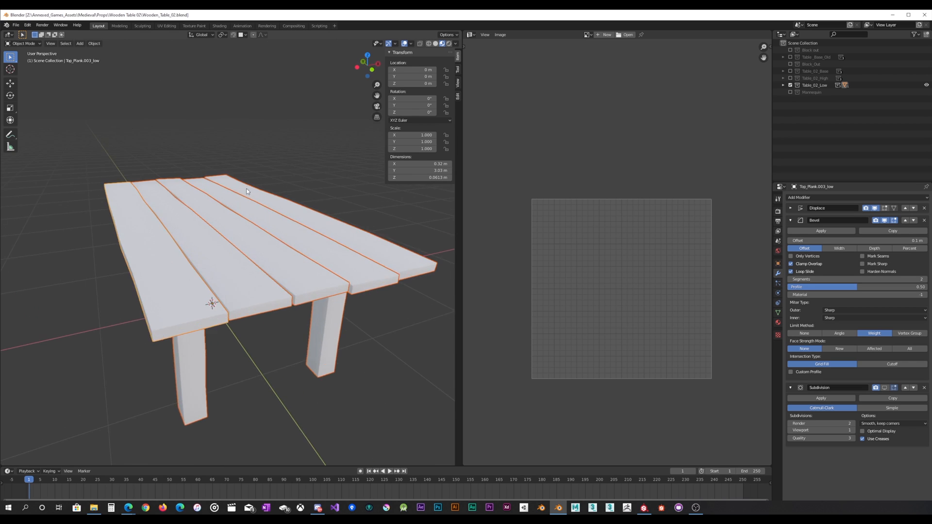
click(784, 85)
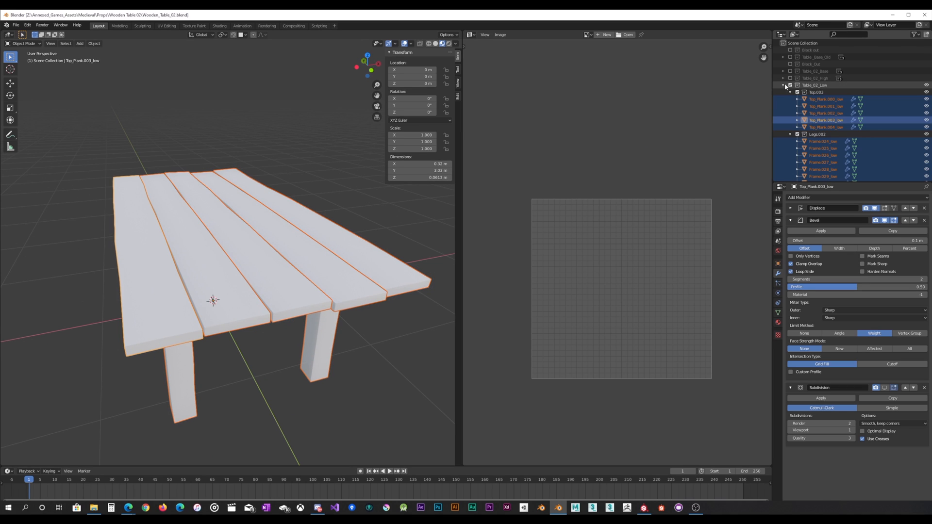
click(834, 100)
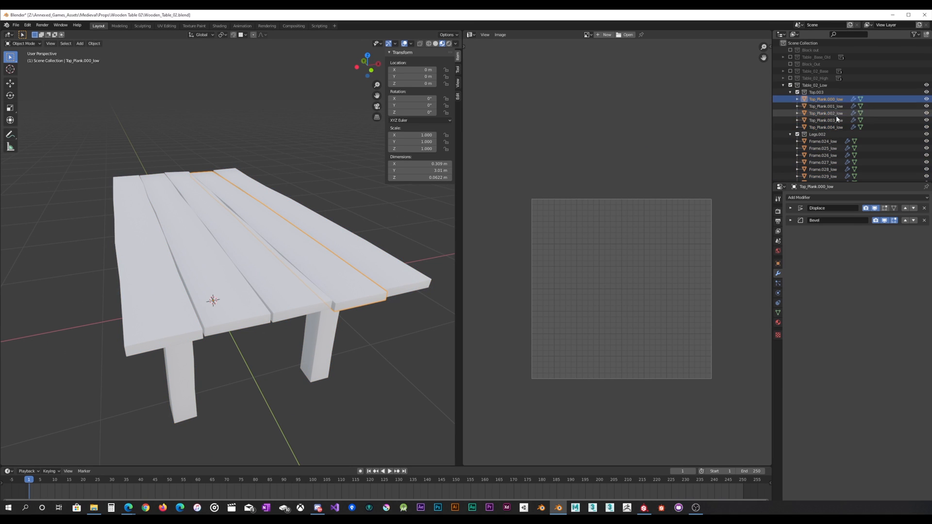
click(790, 78)
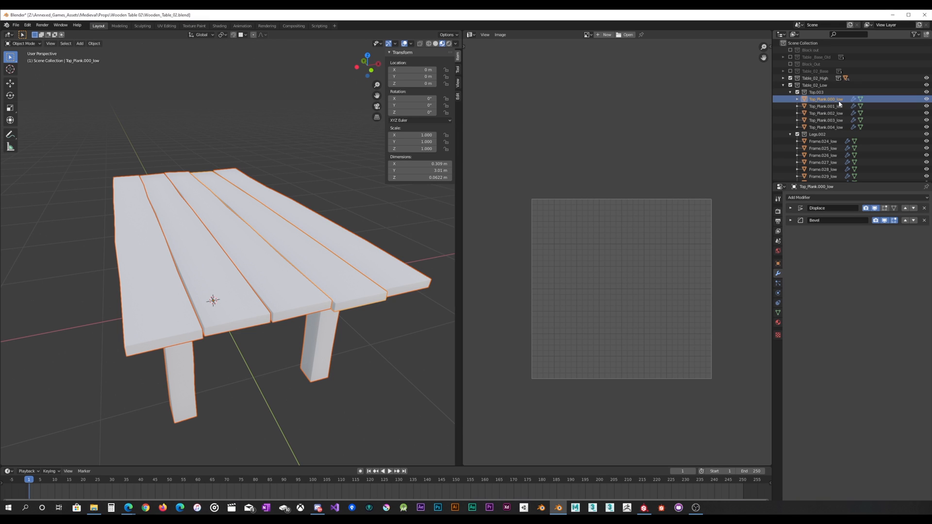
click(783, 78)
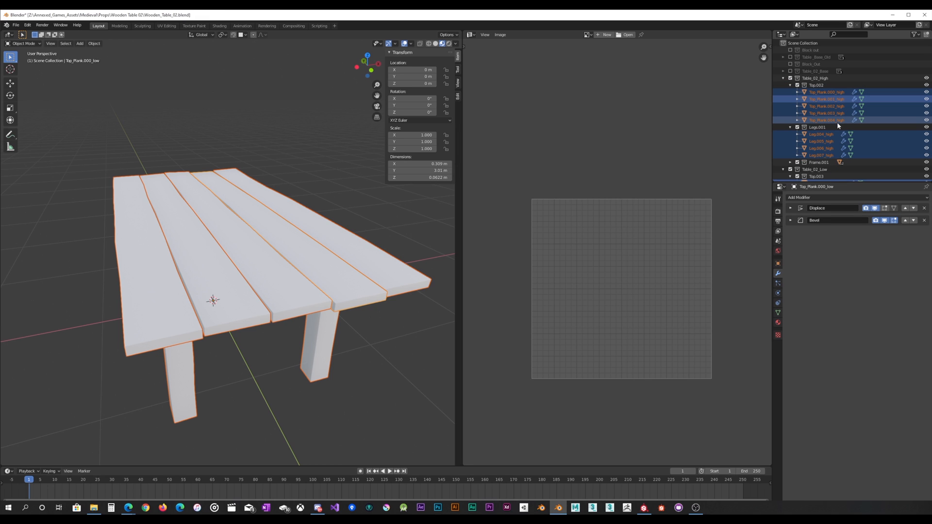
Collapse and disable the Table_02_High collection and select the five low-poly tabletop planks, undoing the subdivision added to them.
click(792, 85)
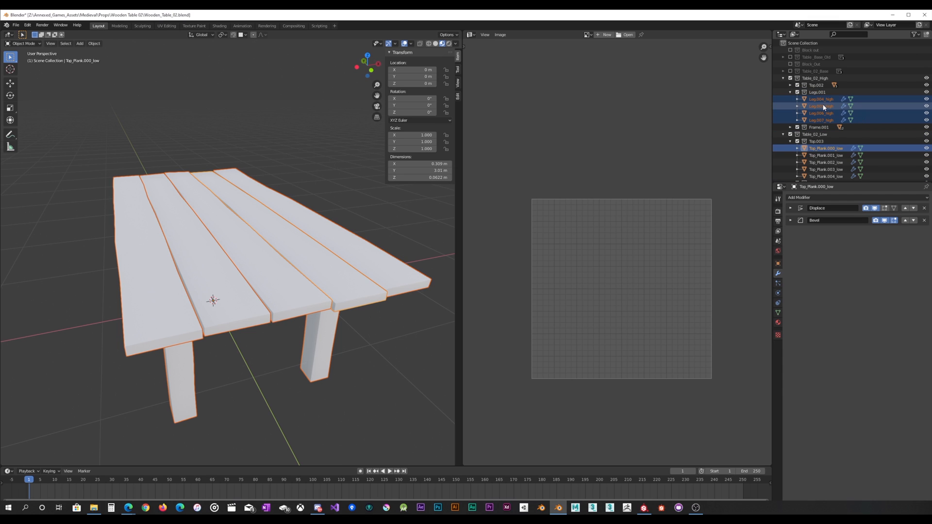
click(784, 78)
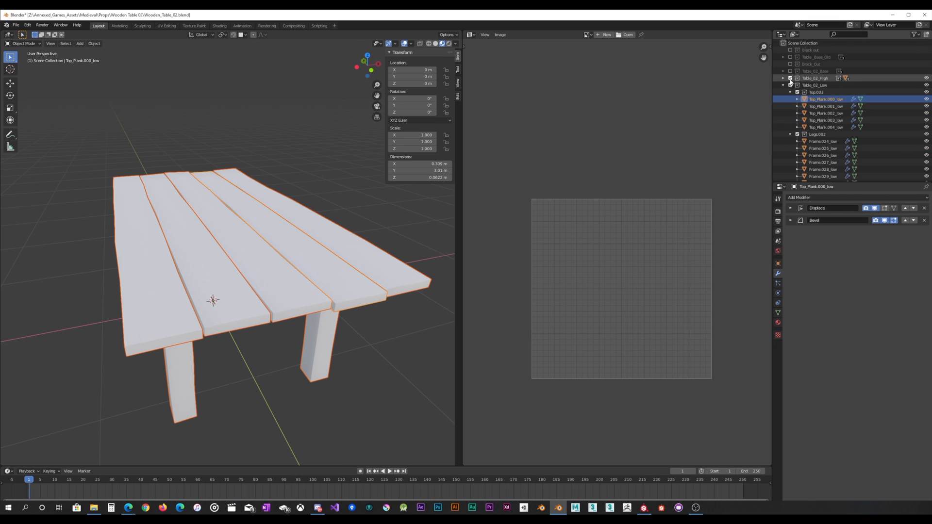
click(791, 78)
shift+click(830, 127)
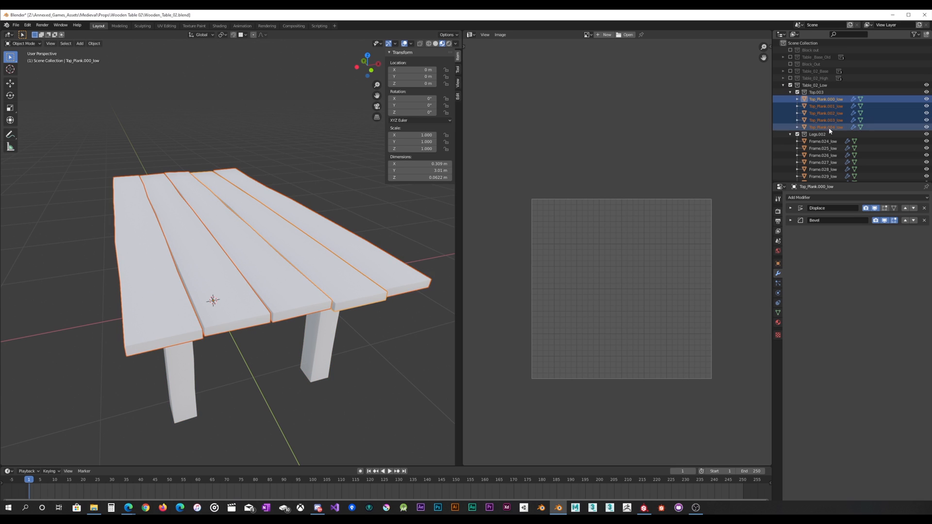
scroll(271, 183, down, 3)
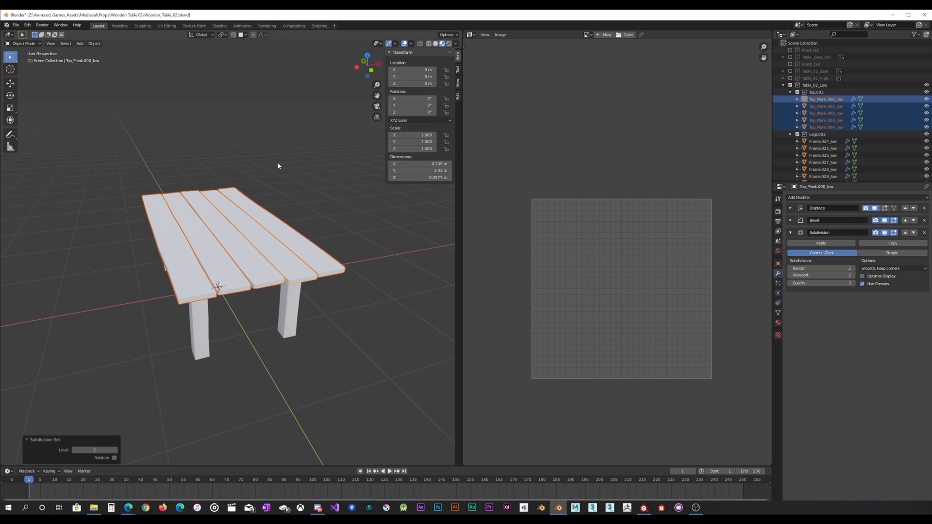
key(ctrl+z)
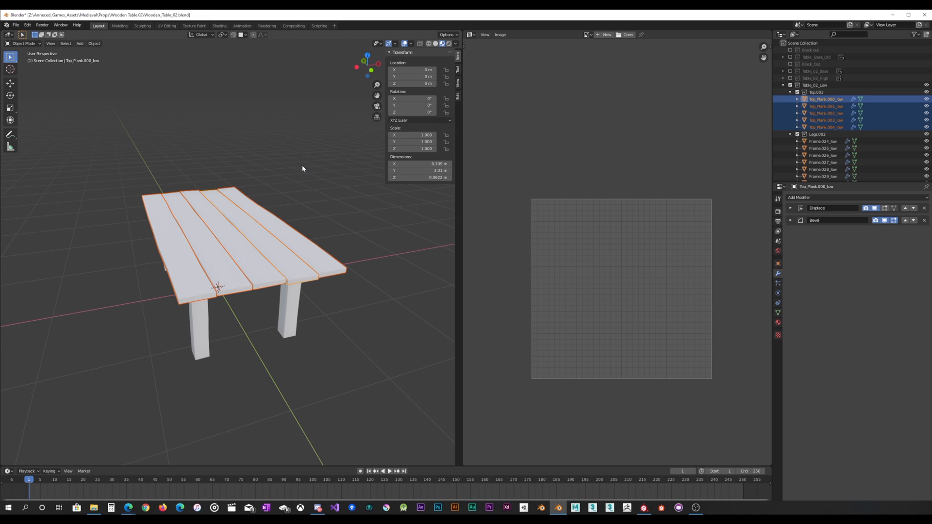
Batch rename the five selected low-poly planks using Set Name with the New method and the name Top_Plank.000.
key(ctrl+F2)
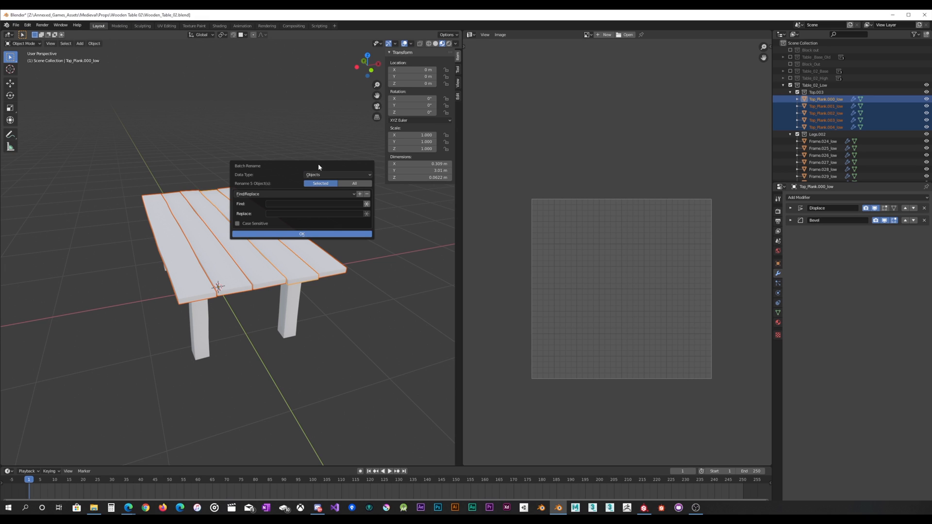
click(310, 194)
click(299, 209)
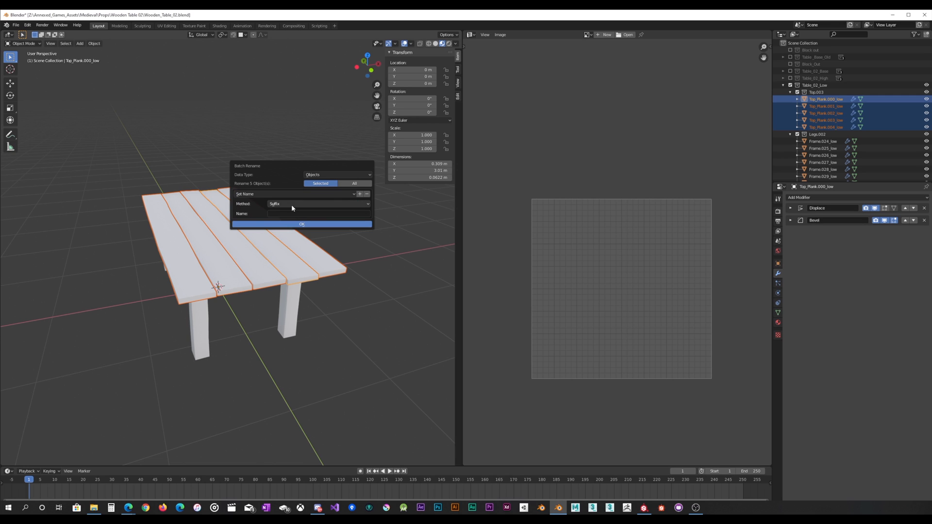
click(294, 205)
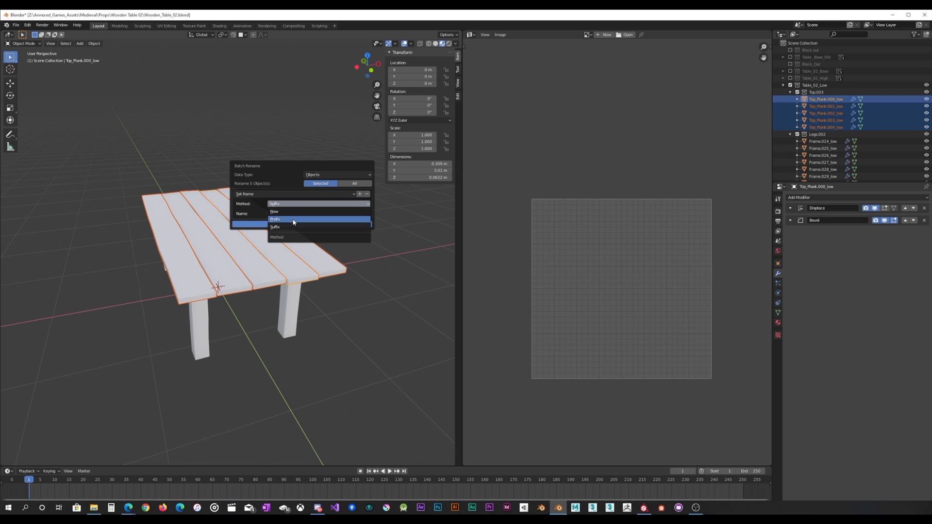
click(293, 212)
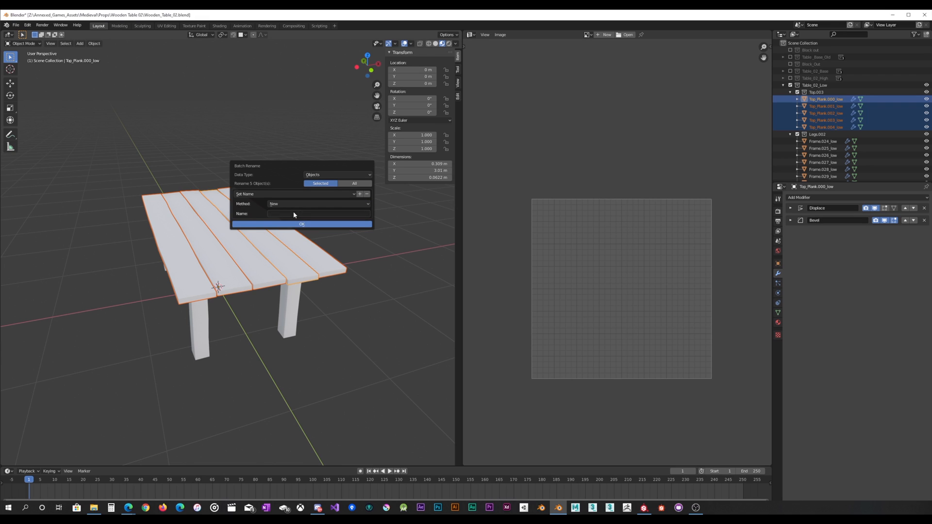
click(294, 213)
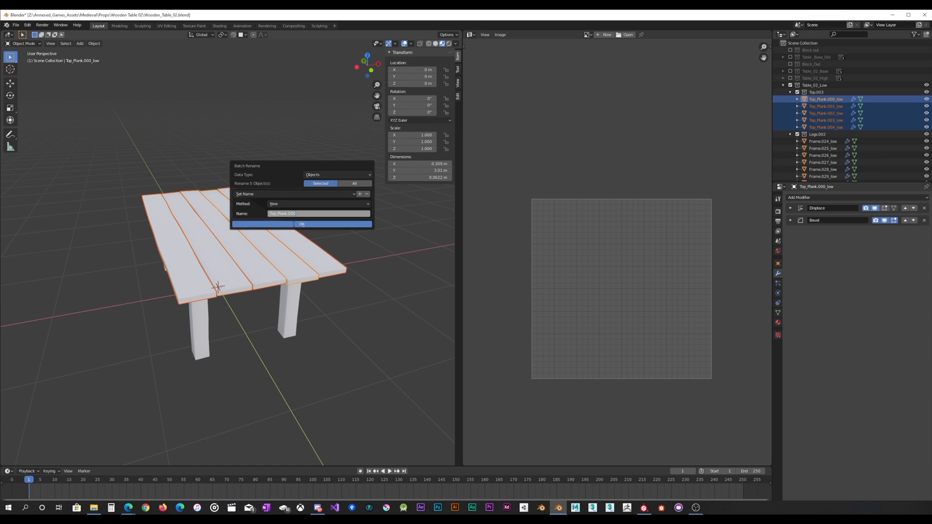
key(Return)
Reselect the five low-poly planks and batch rename them with the new name Top_Plank.000_low.
click(821, 100)
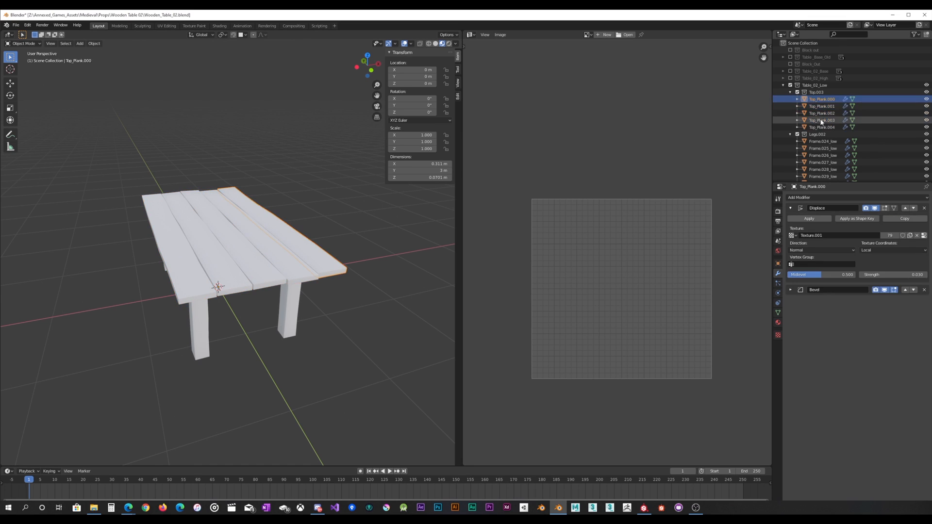
shift+click(822, 127)
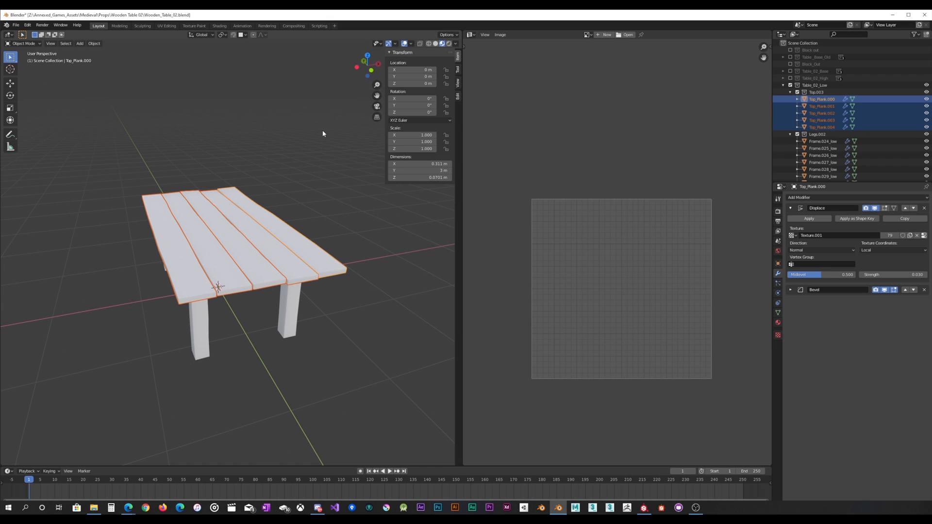
key(ctrl+F2)
click(305, 169)
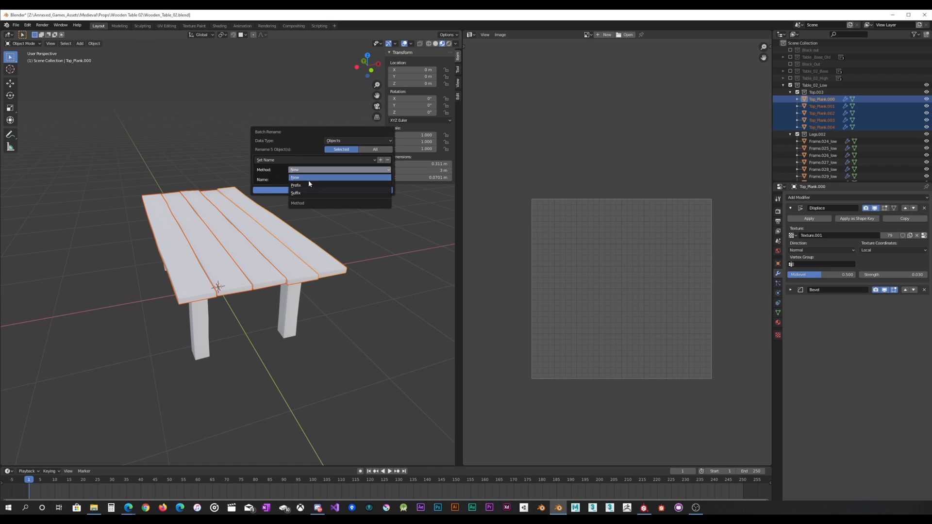
click(311, 194)
click(321, 179)
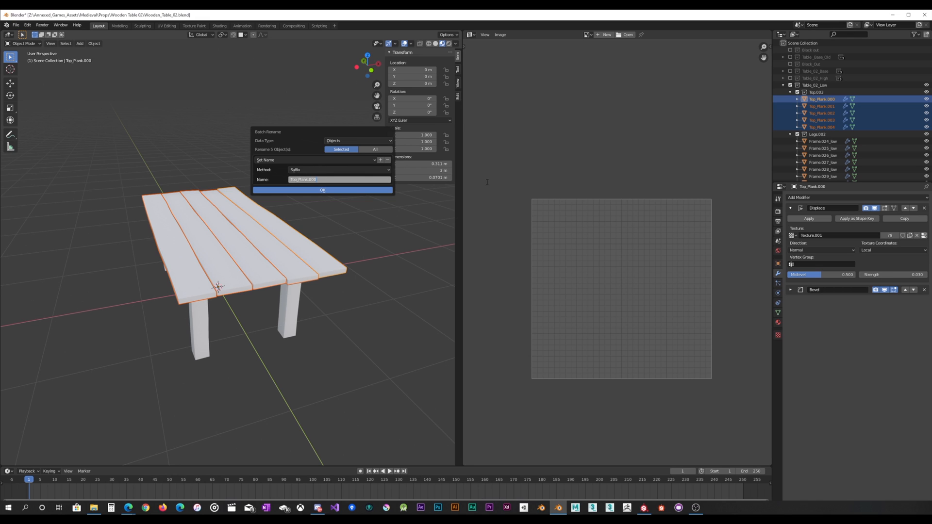
click(321, 170)
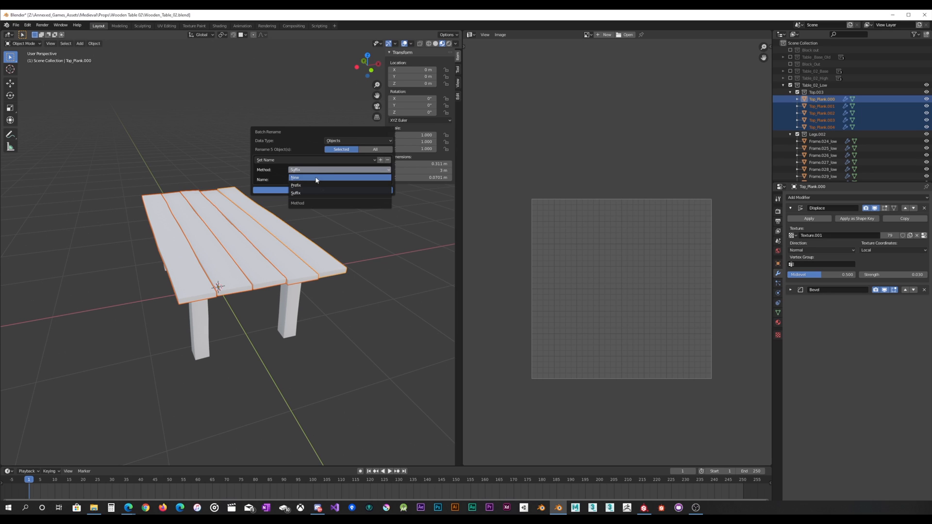
click(317, 182)
click(325, 180)
key(ctrl+a)
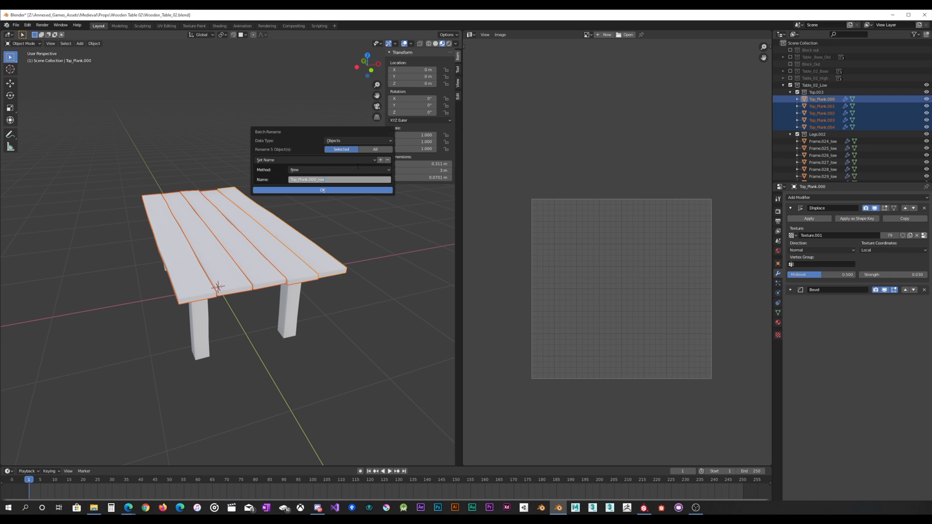
click(336, 191)
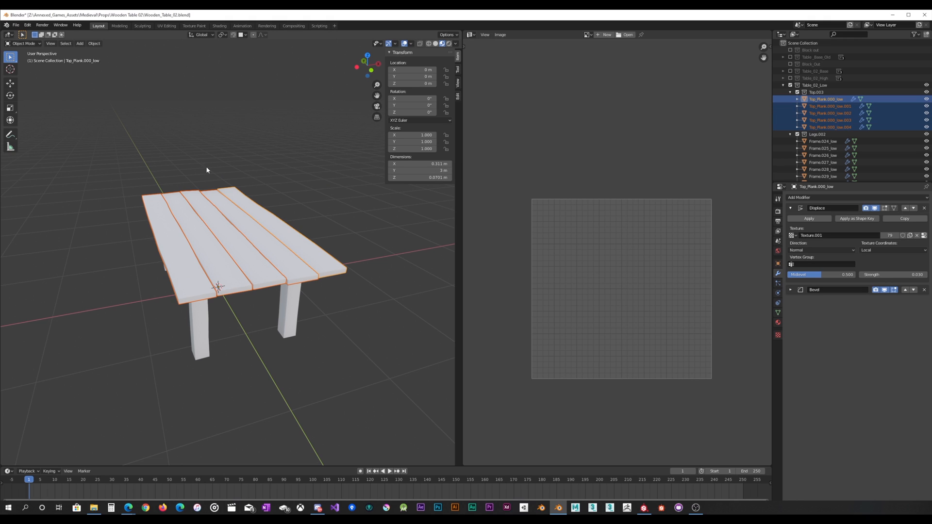
Batch rename the five low-poly planks as Top_Plank.000_low_ by adding a trailing underscore.
key(ctrl+F2)
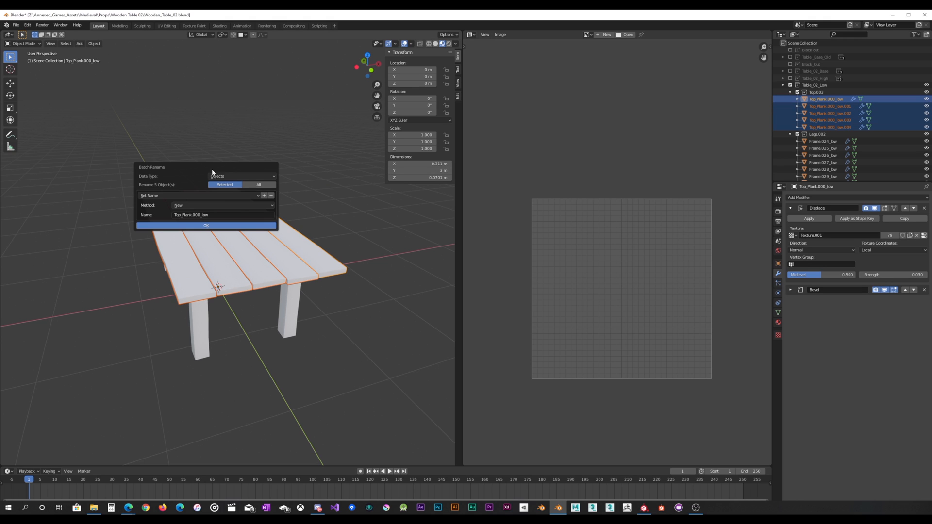
click(215, 215)
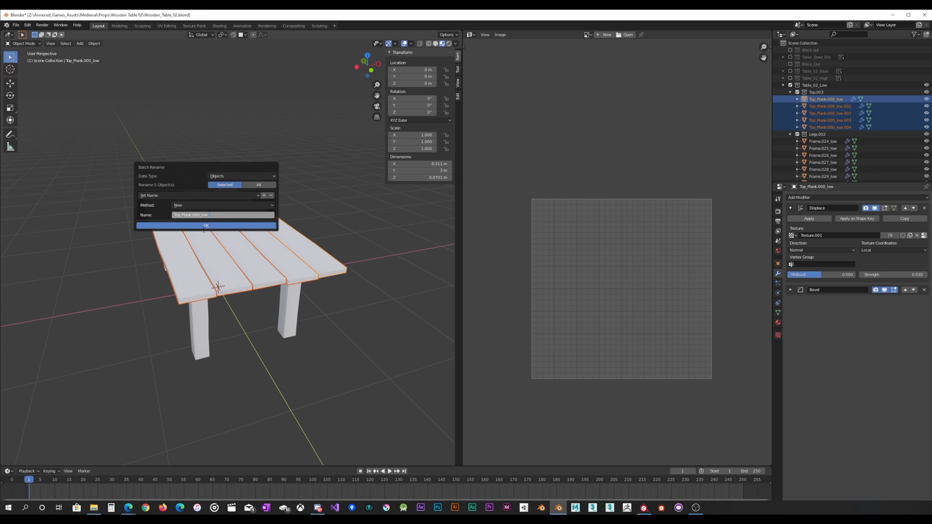
key(End)
text(_)
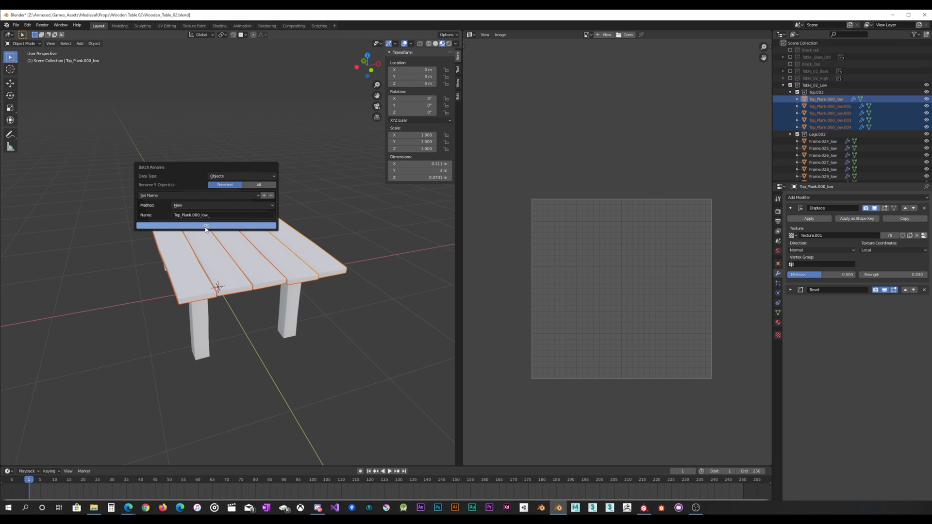
click(206, 226)
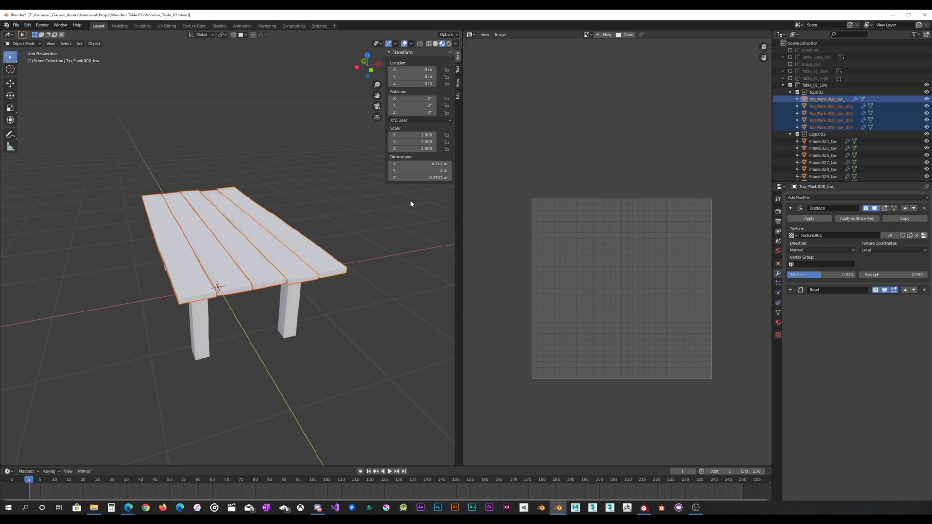
Batch rename the five low-poly planks as Top_Plank_low_, removing the 000 from the base name.
key(ctrl+F2)
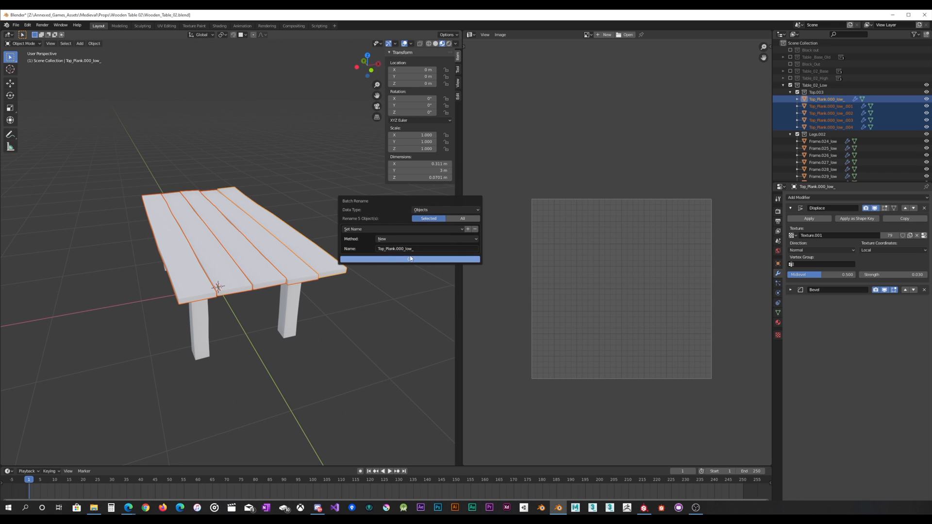
click(427, 248)
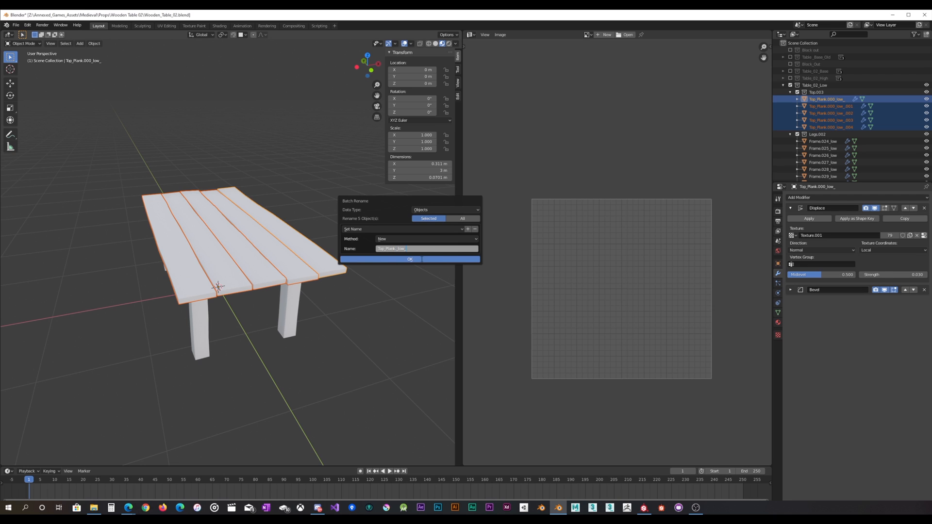
key(Return)
click(422, 259)
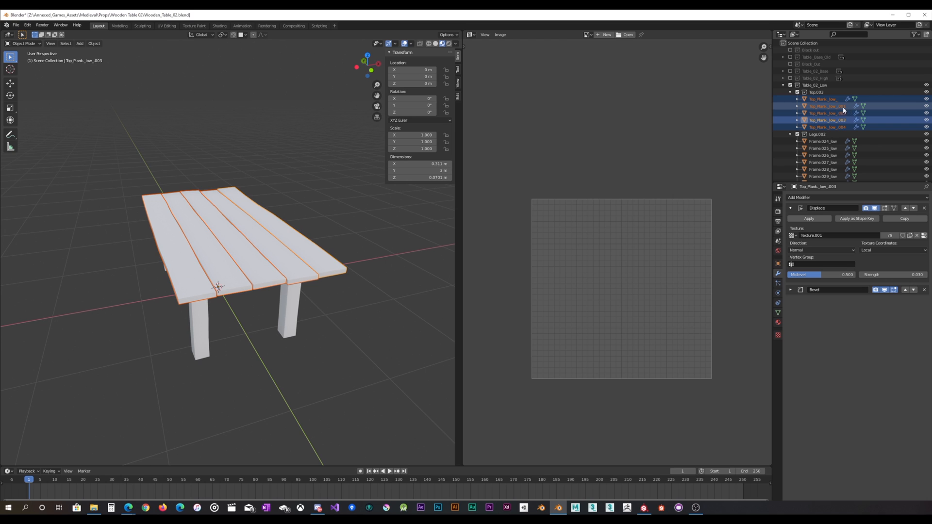
Disable the Table_02_Low collection, enable Table_02_High, and expand its Top.002 collection with Legs.001 collapsed.
click(790, 85)
click(791, 79)
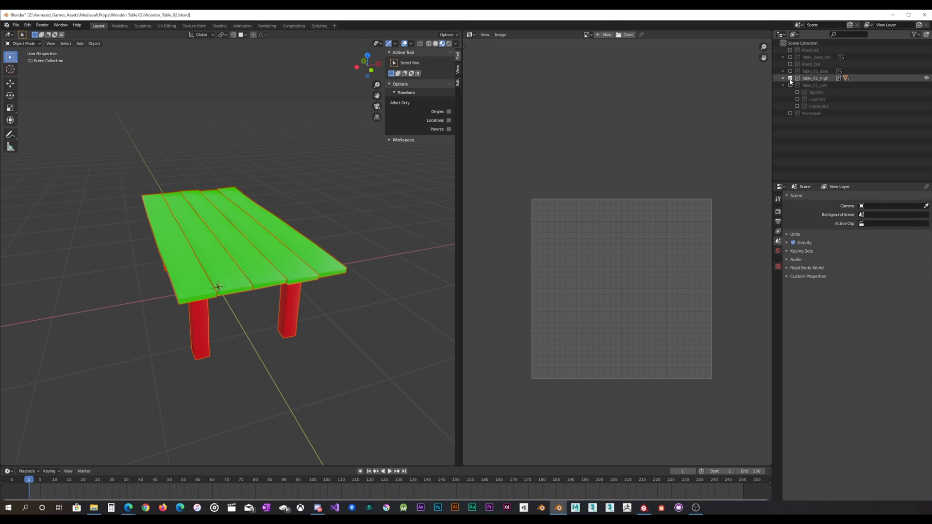
click(784, 79)
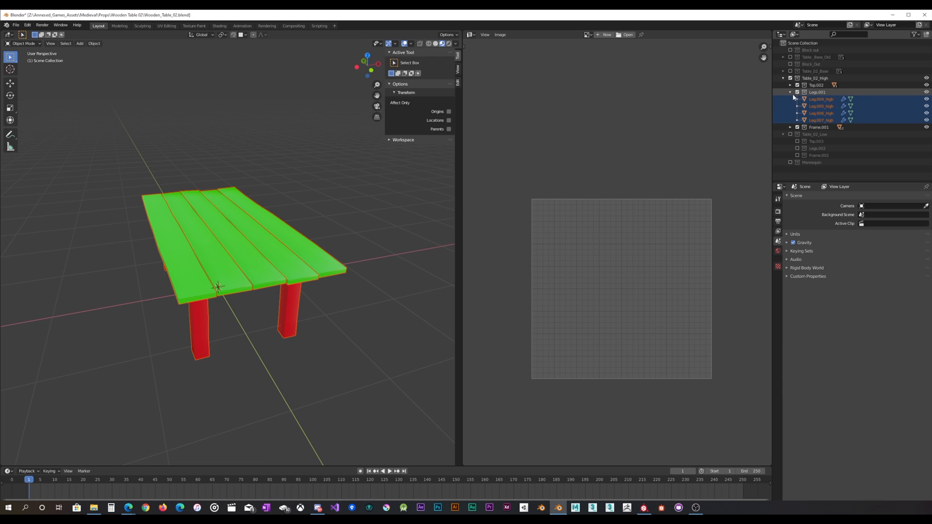
click(790, 92)
click(790, 85)
Select the five high-poly tabletop planks and batch rename them as Top_Plank_high_.
click(823, 92)
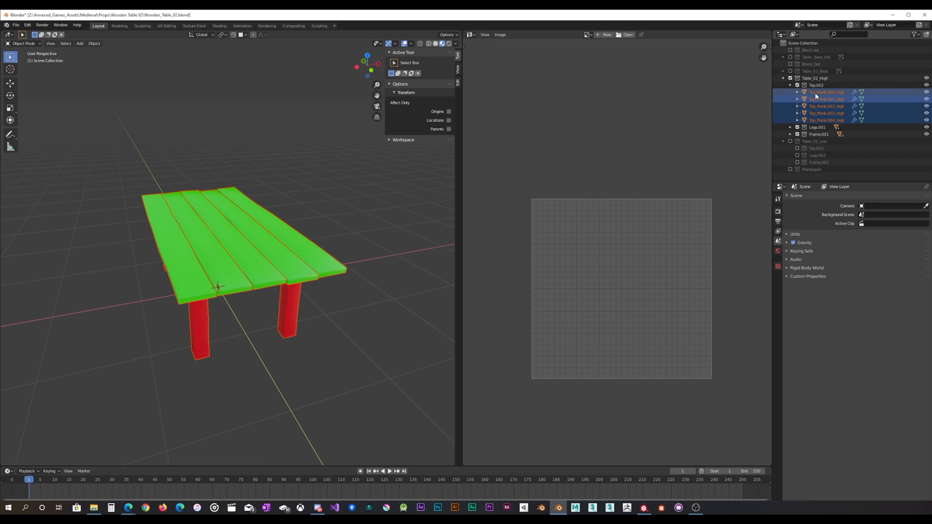
shift+click(825, 119)
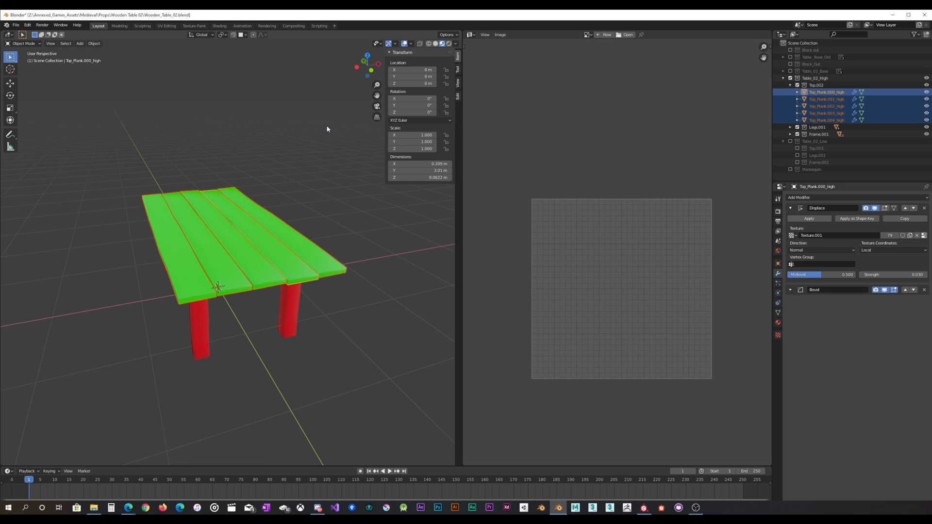
key(ctrl+F2)
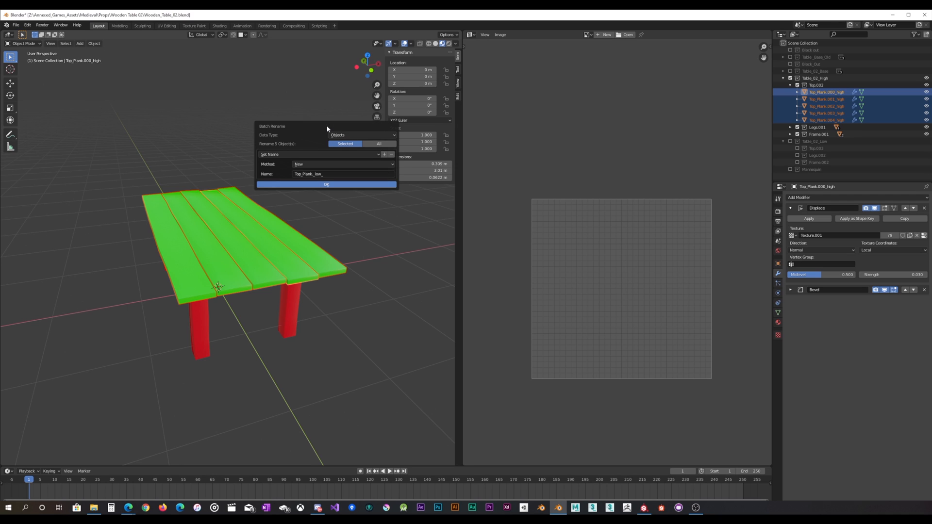
click(320, 174)
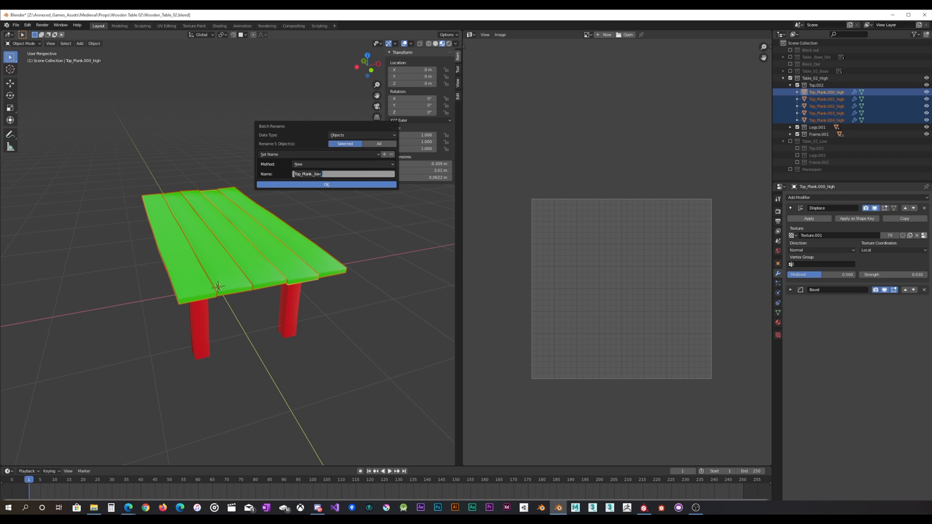
drag(321, 174, 315, 174)
text(high)
click(340, 185)
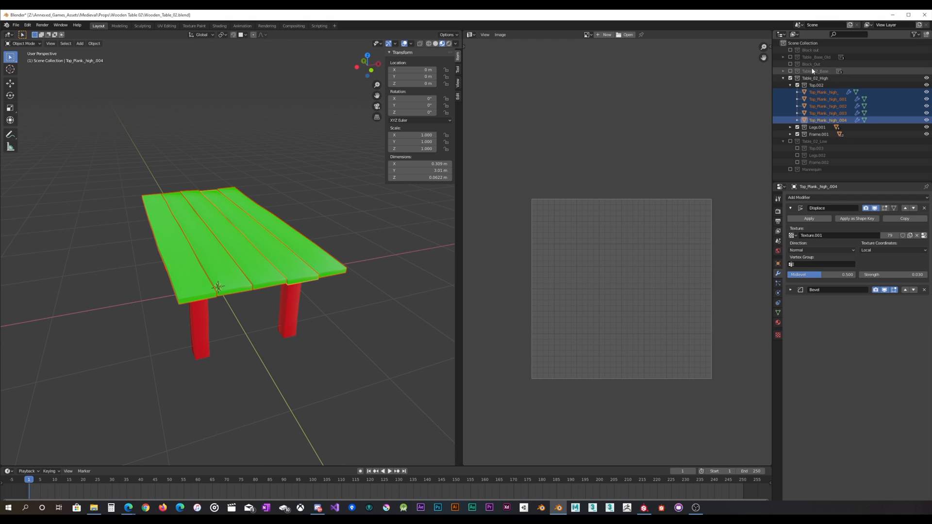
Export the selected high-poly table objects as FBX, overwriting Wooden_Table_02_High.fbx.
click(15, 26)
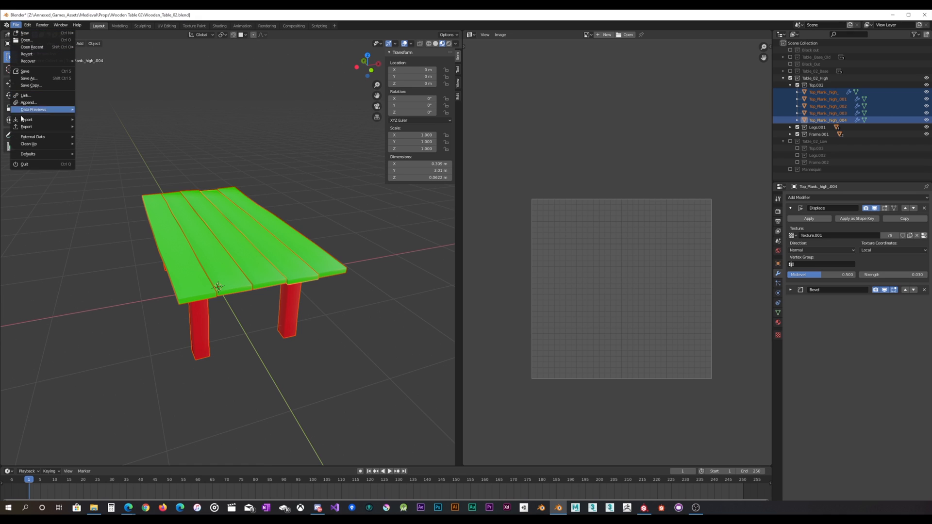
mouse_move(27, 127)
click(105, 148)
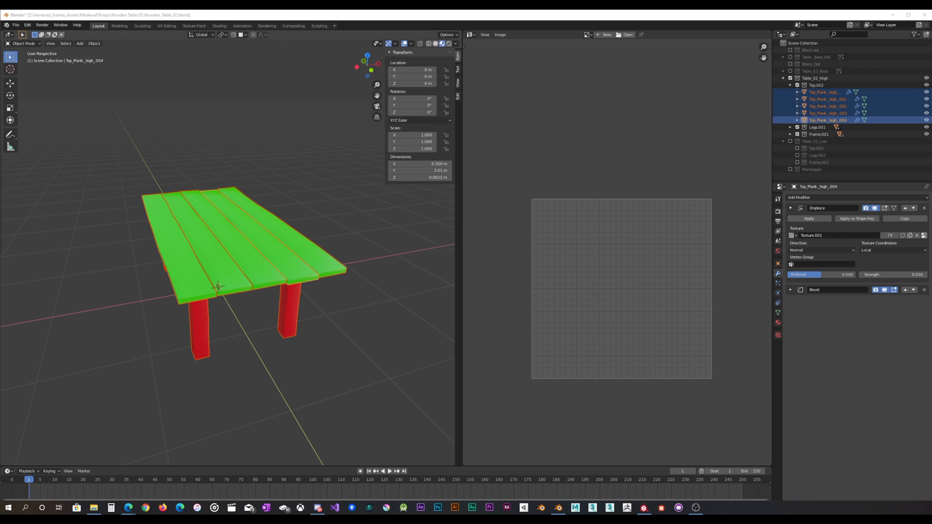
drag(0, 132, 316, 116)
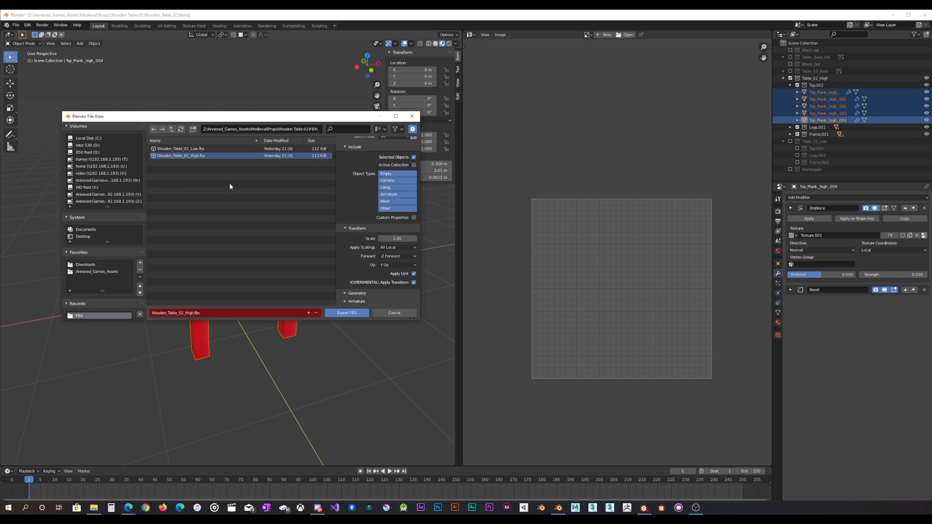
click(352, 314)
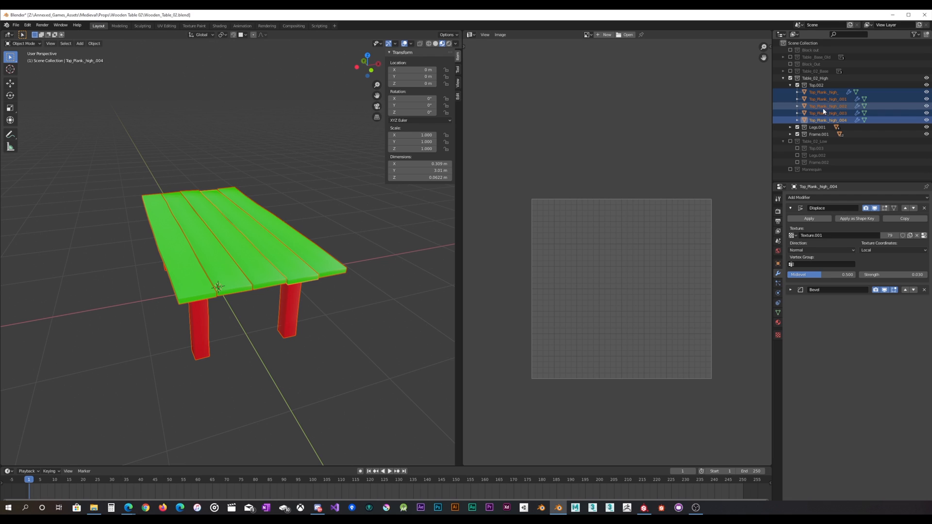
Disable the Table_02_High collection, enable Table_02_Low, and select all of its objects.
click(791, 78)
click(791, 106)
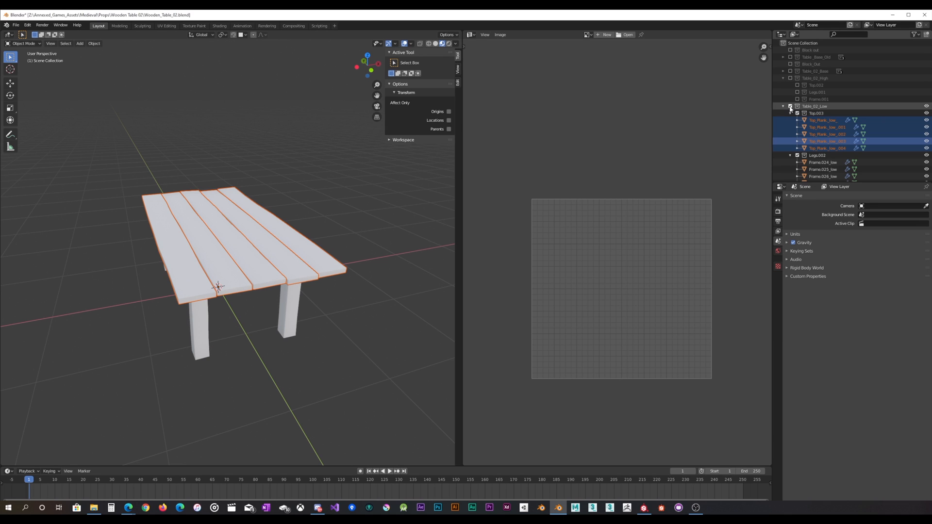
key(a)
middle_drag(249, 161, 122, 114)
Export the selected low-poly table objects as FBX, overwriting Wooden_Table_02_Low.fbx.
click(15, 24)
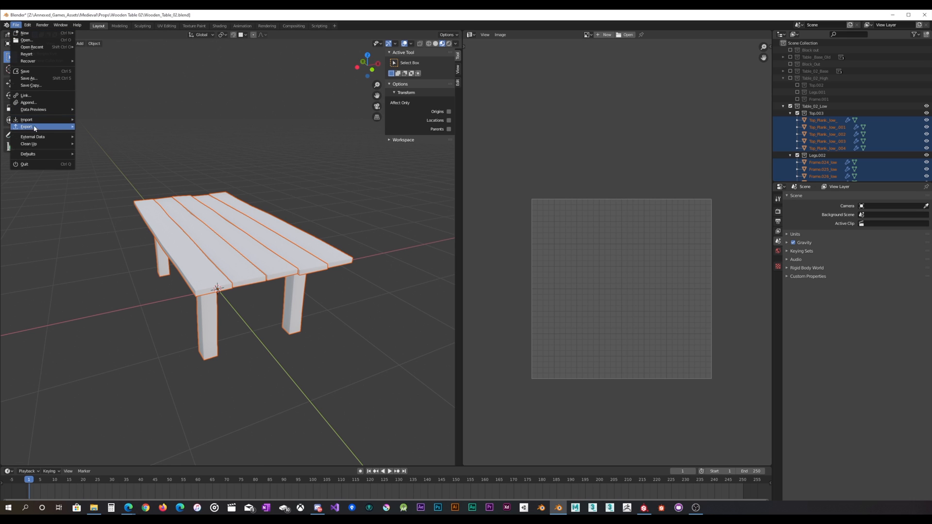
mouse_move(34, 127)
click(111, 149)
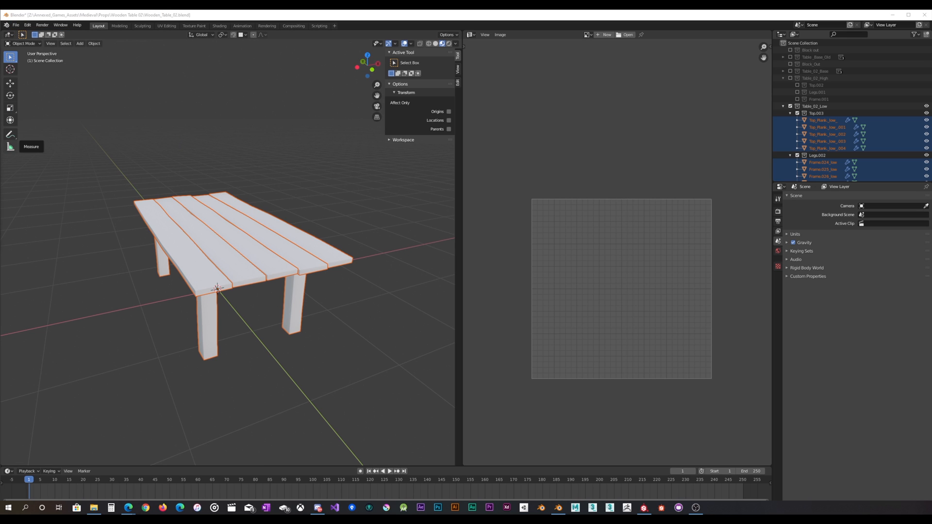
click(145, 120)
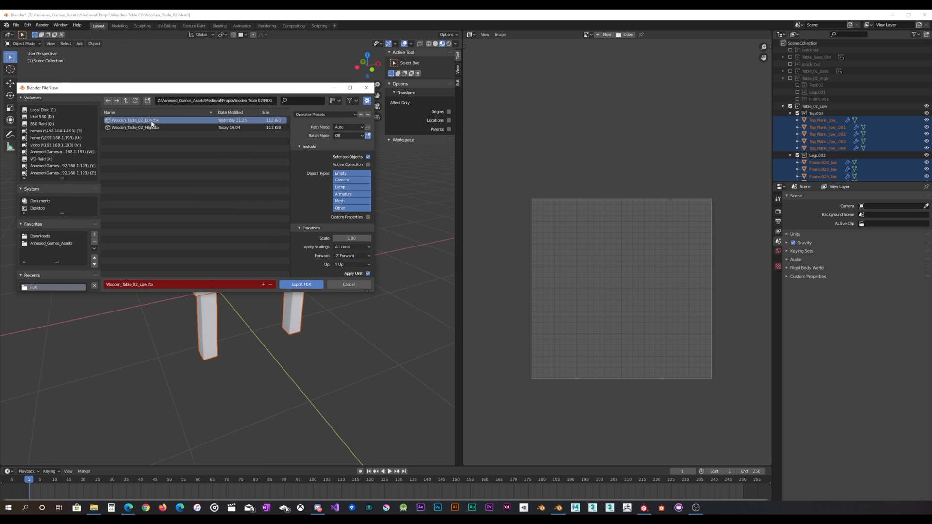
scroll(353, 248, down, 3)
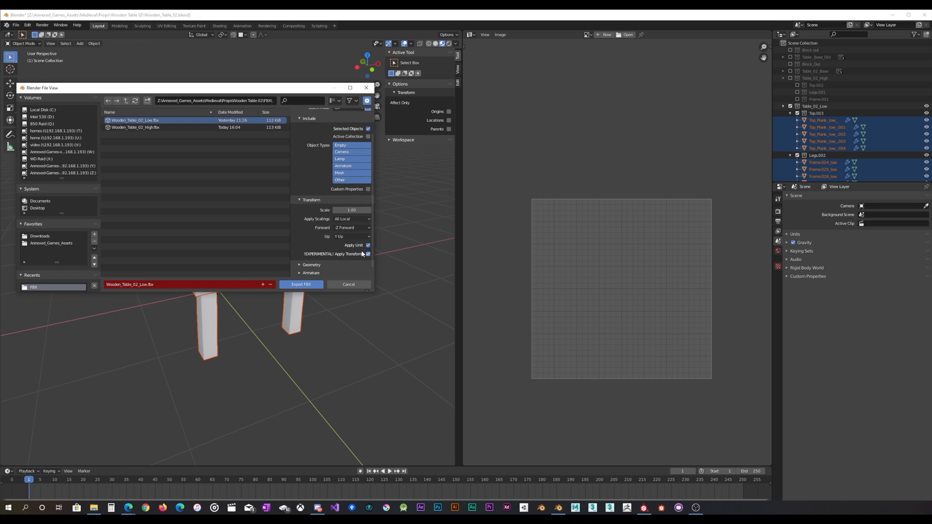
click(310, 285)
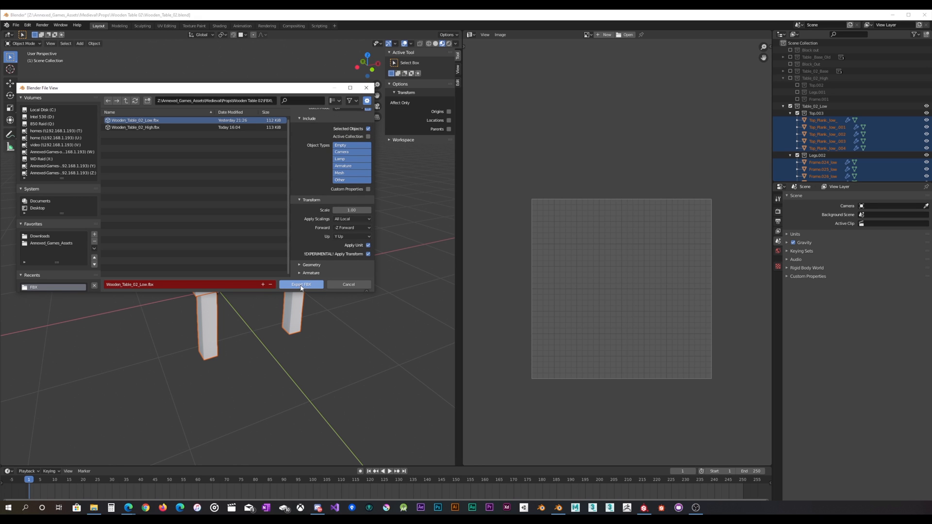
Switch to Substance Painter and create a project from Wooden_Table_02_Low.fbx with the Unreal Engine 4 template and a document resolution of 4096.
click(643, 510)
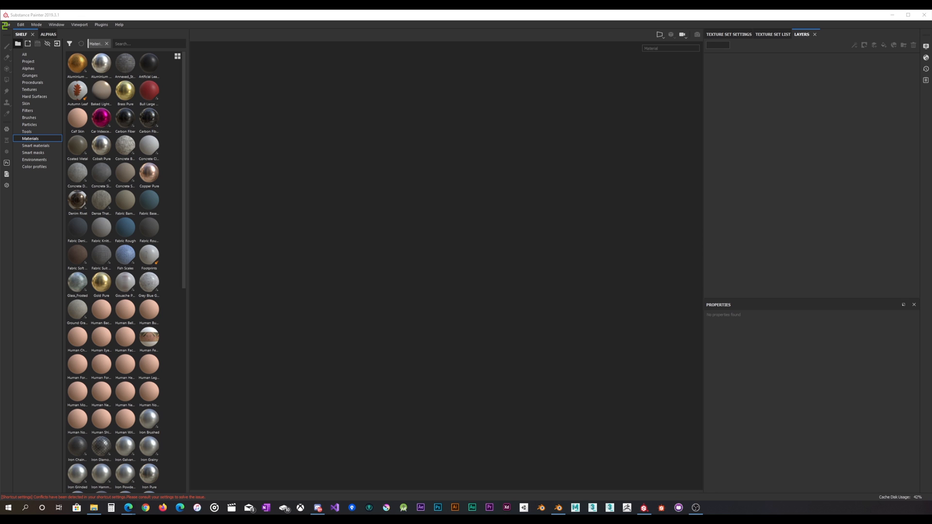
key(super+e)
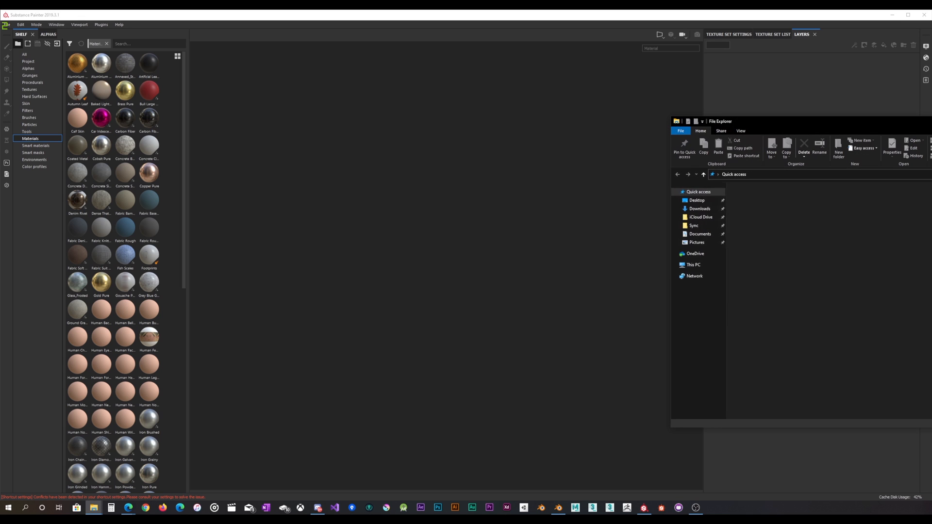
drag(838, 122, 0, 115)
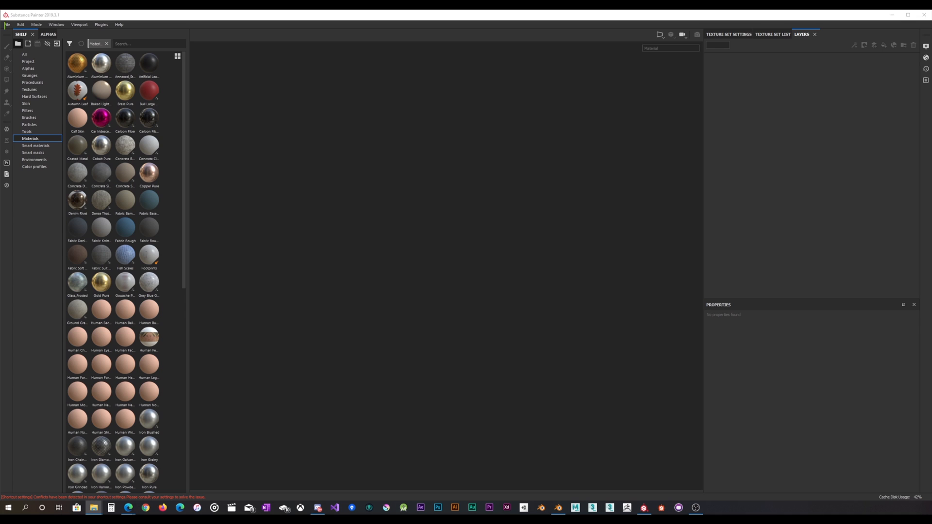
drag(335, 217, 352, 219)
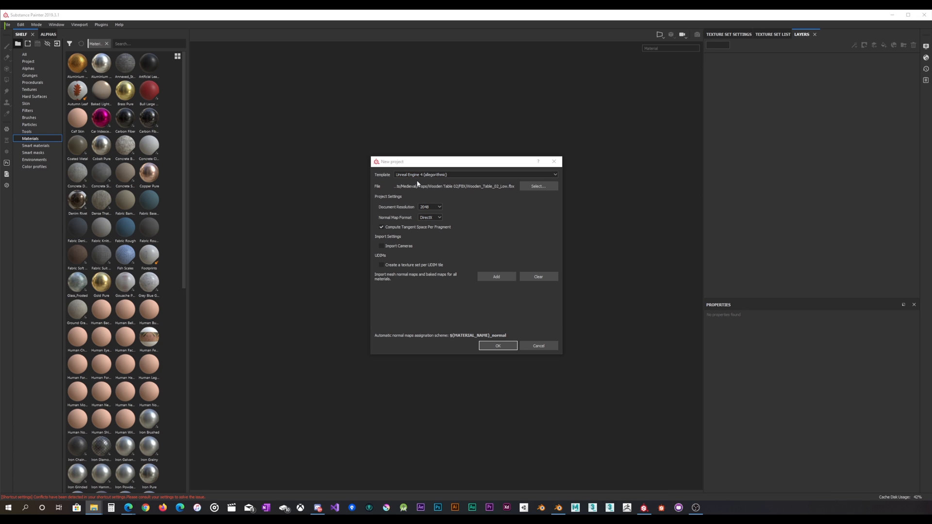
click(427, 207)
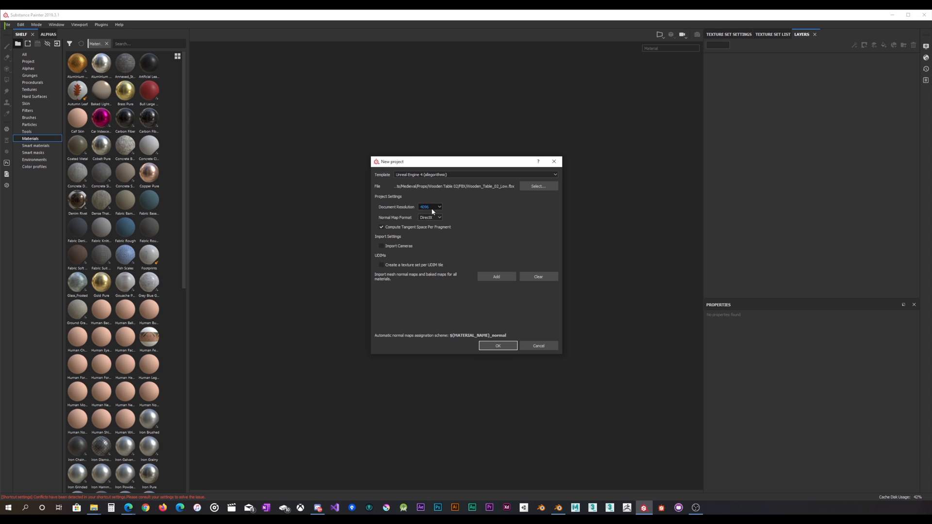
click(498, 346)
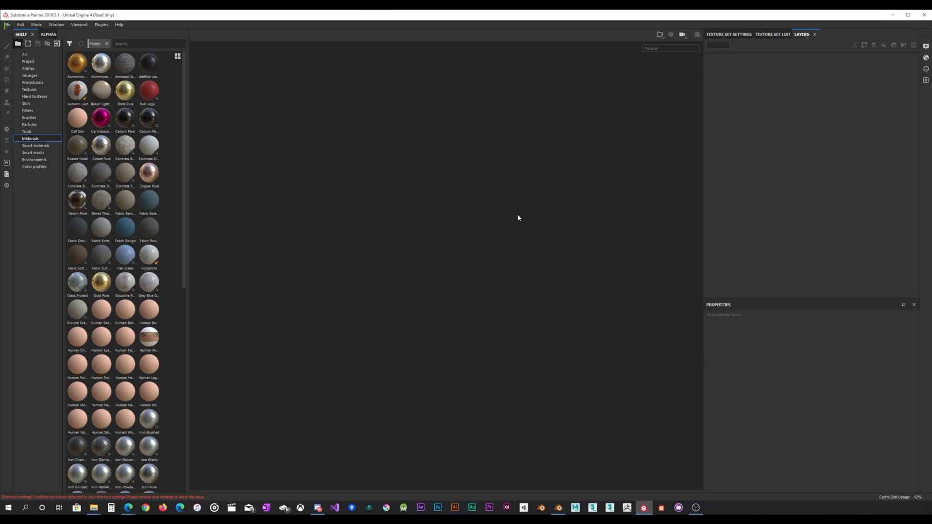
Open the mesh map baking settings for the table's texture set and set the output size to 4096.
alt+drag(542, 148, 574, 181)
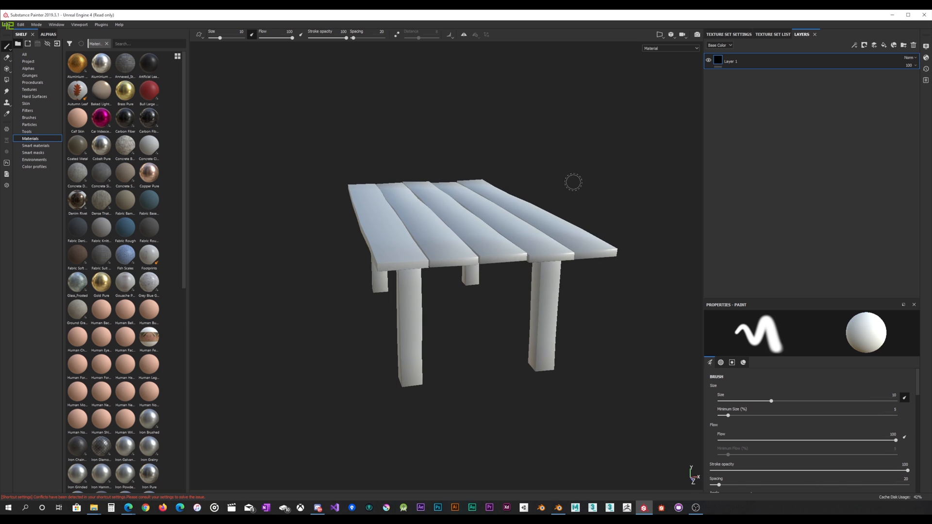
click(729, 34)
scroll(527, 181, down, 2)
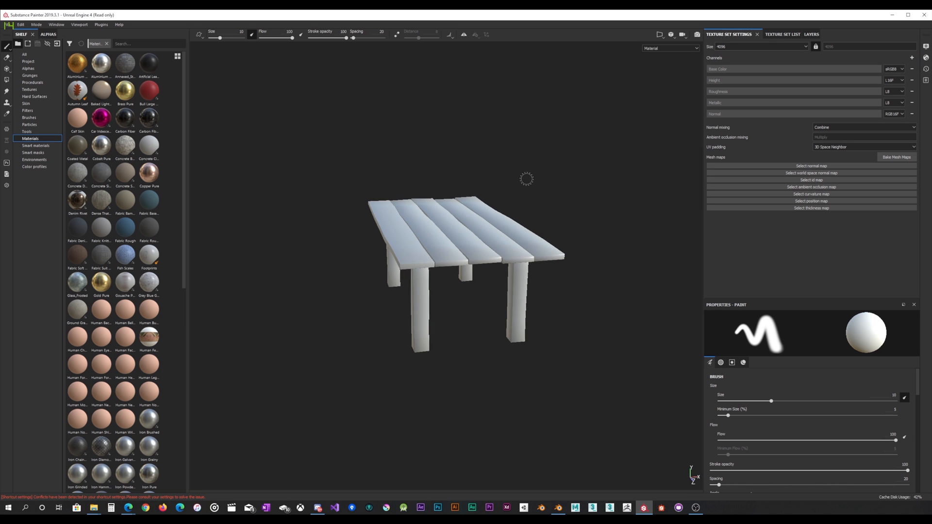
scroll(530, 189, up, 5)
scroll(530, 191, down, 2)
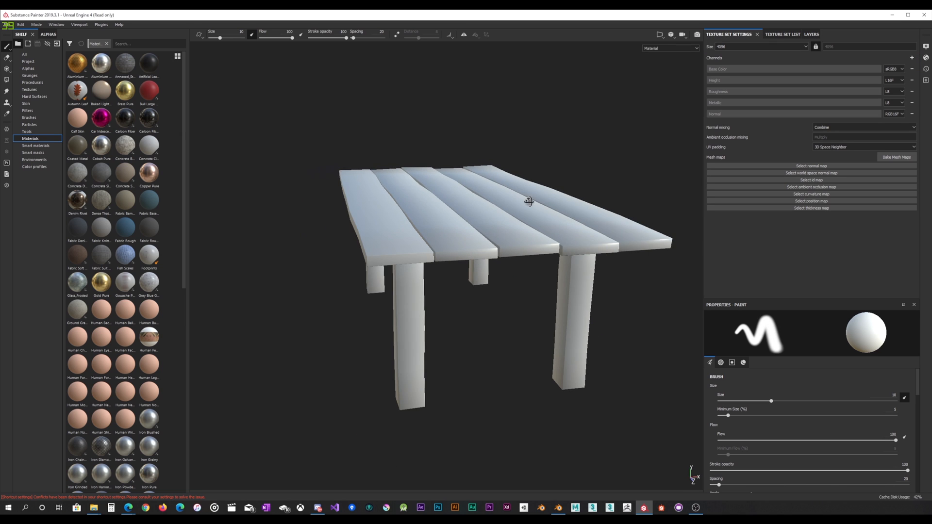
alt+drag(529, 200, 521, 207)
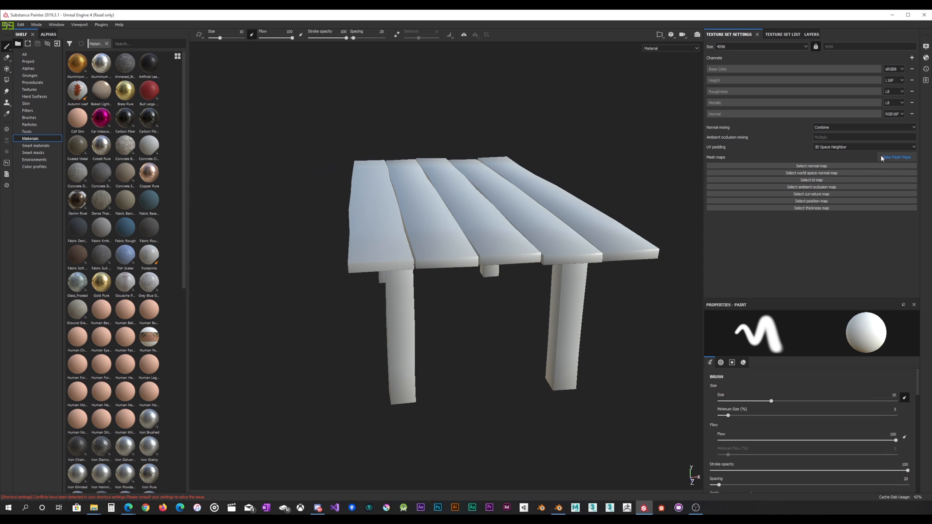
click(882, 158)
click(488, 163)
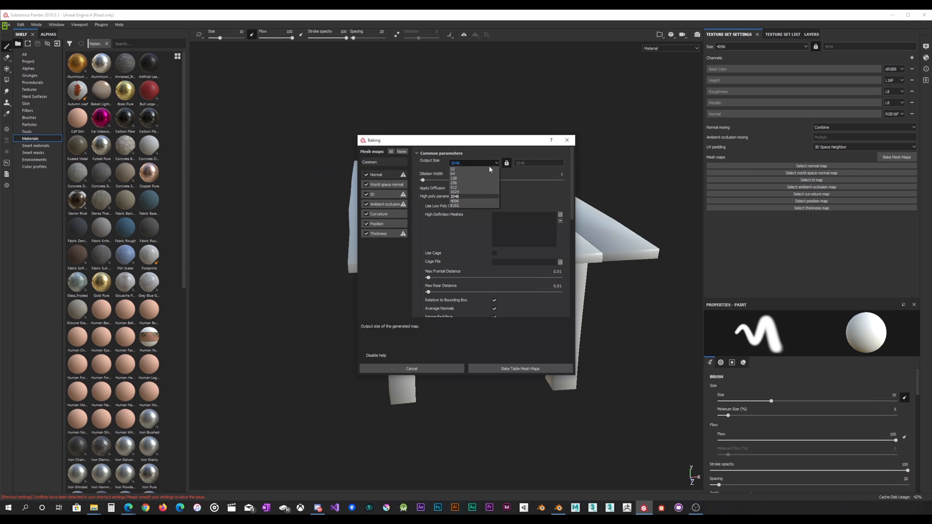
click(462, 202)
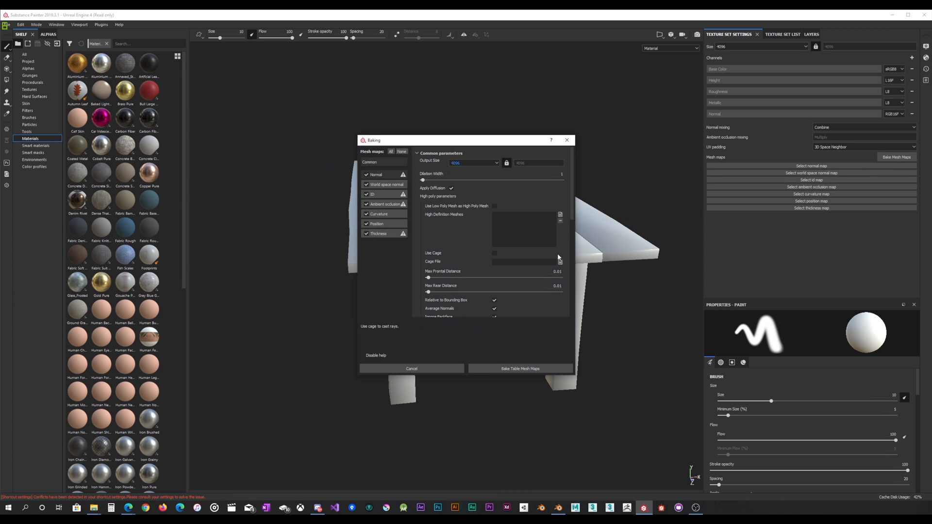
Add Wooden_Table_02_High.fbx as the high definition mesh for the bake.
click(561, 215)
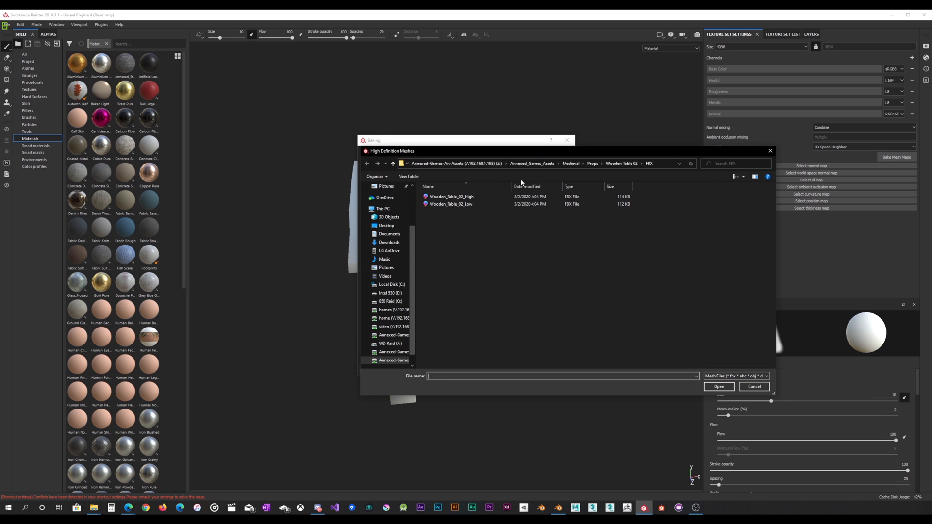
click(486, 199)
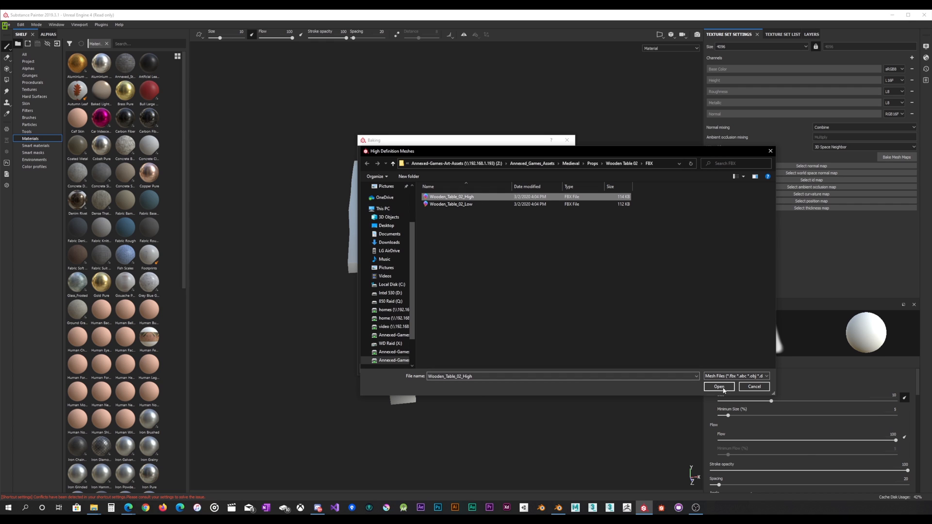
click(719, 388)
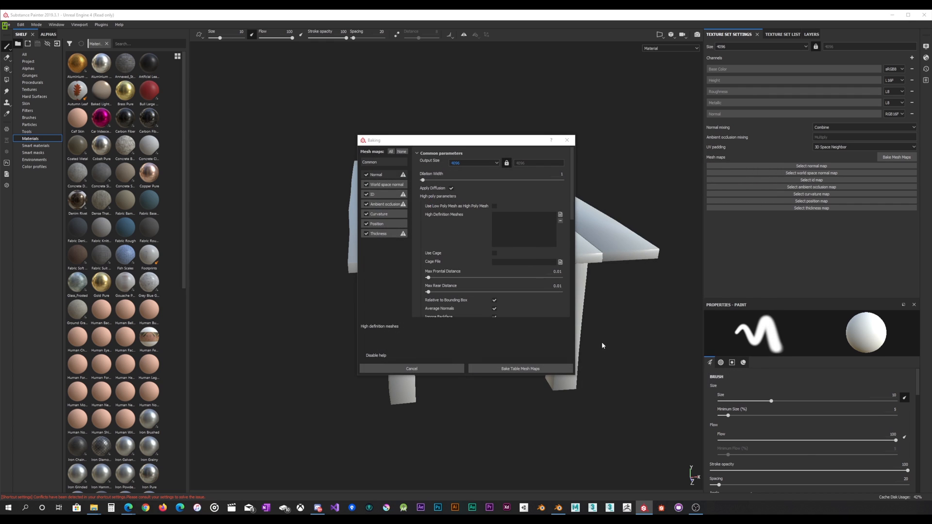
Set the high- and low-poly matching method for the bake to By Mesh Name.
scroll(500, 245, down, 3)
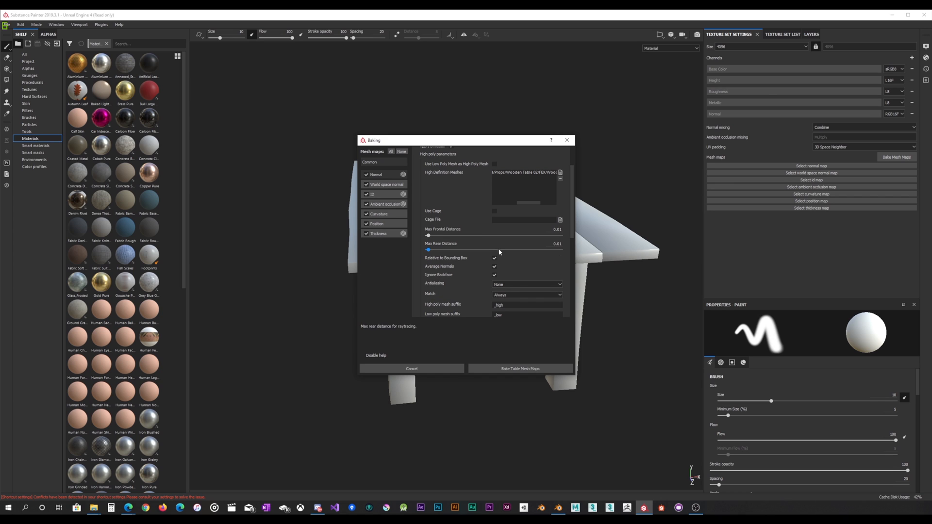
click(517, 294)
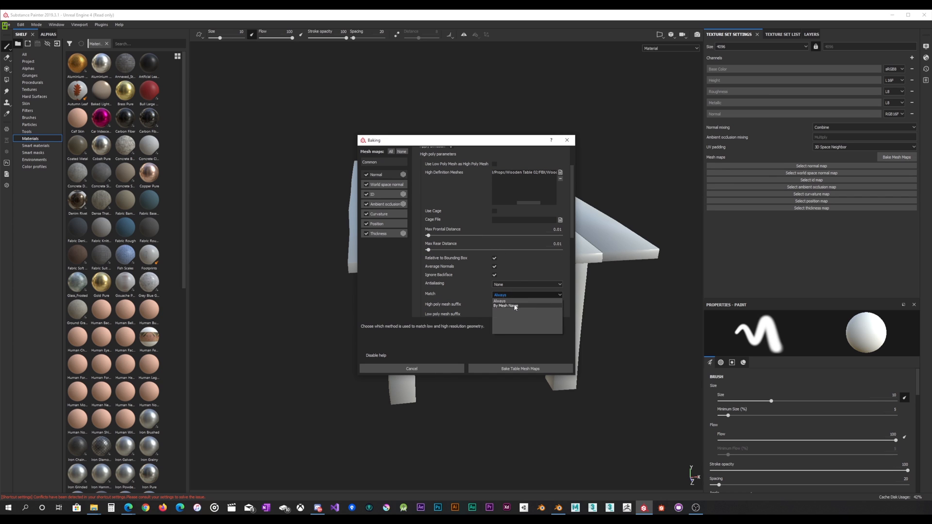
click(508, 306)
scroll(486, 257, down, 3)
scroll(497, 252, up, 3)
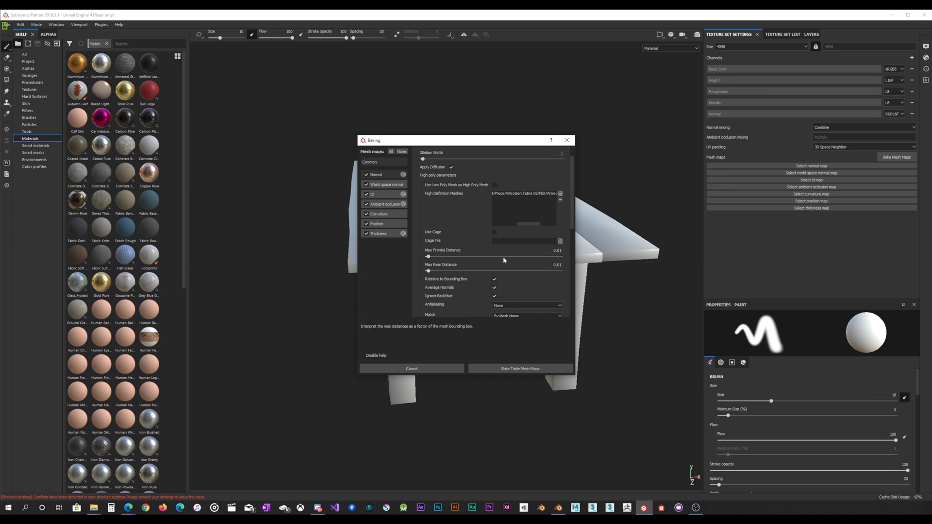
Set the ID map's color source to Material Color and bake the Table mesh maps.
click(383, 195)
click(503, 161)
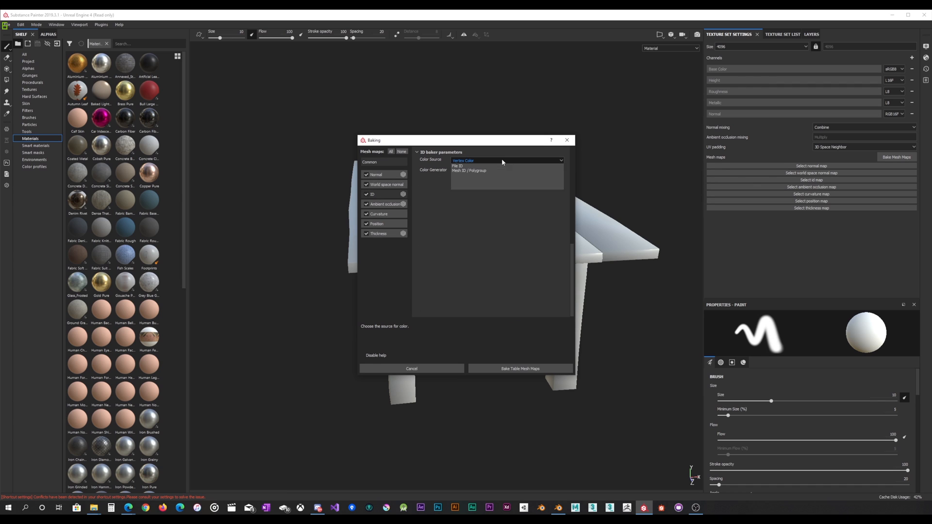
click(478, 172)
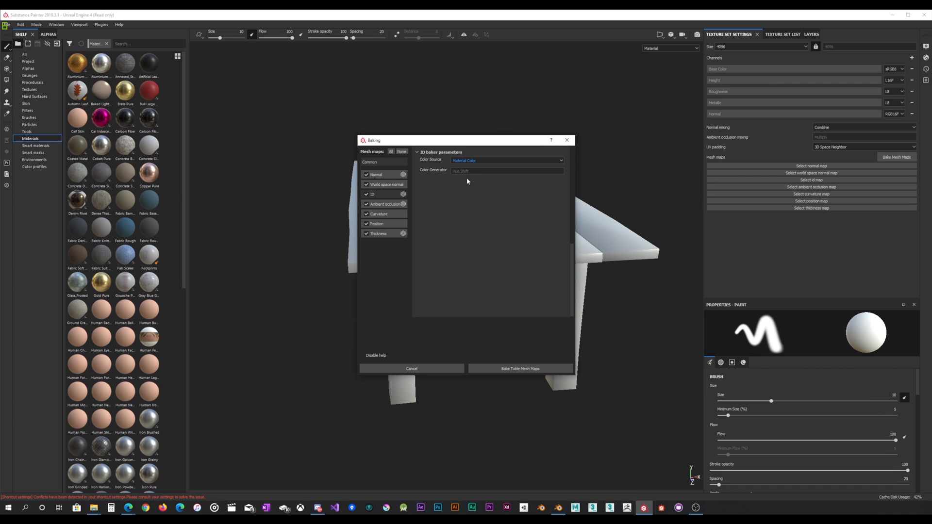
click(390, 176)
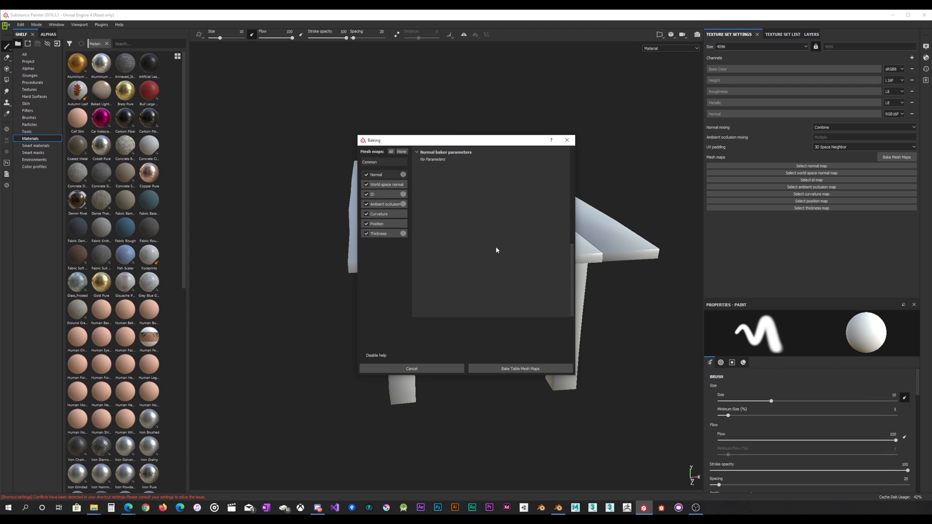
click(518, 370)
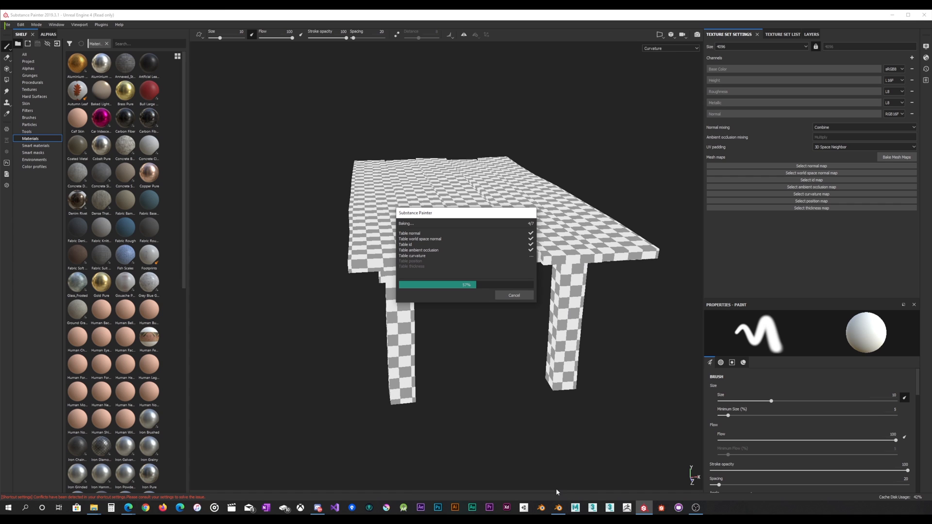
Switch to Blender, enable Table_02_High alongside Table_02_Low, and compare the leg object names in Legs.002 and Legs.001.
click(558, 508)
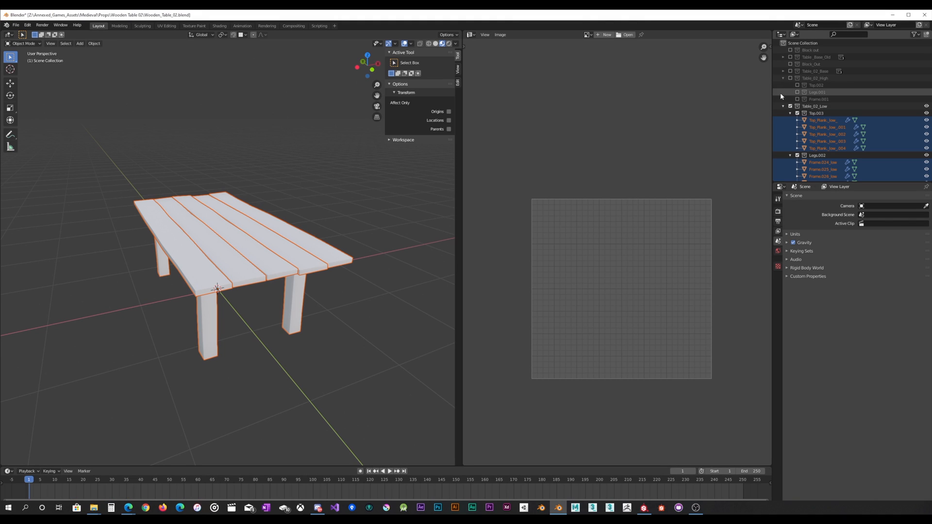
scroll(795, 131, down, 5)
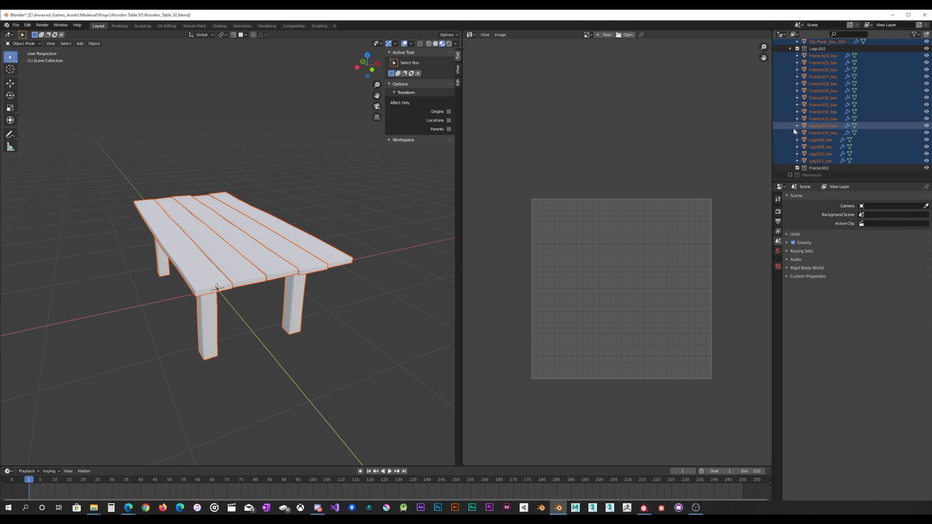
click(821, 140)
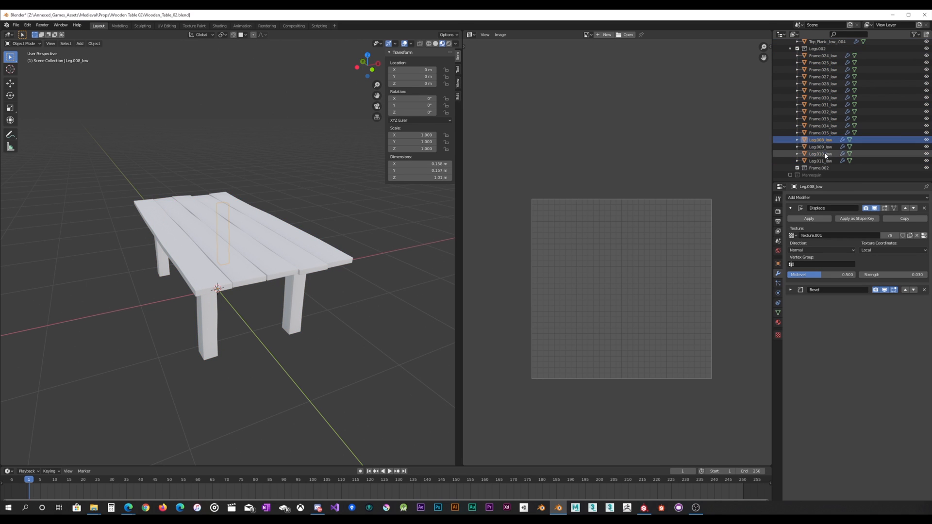
scroll(825, 153, up, 5)
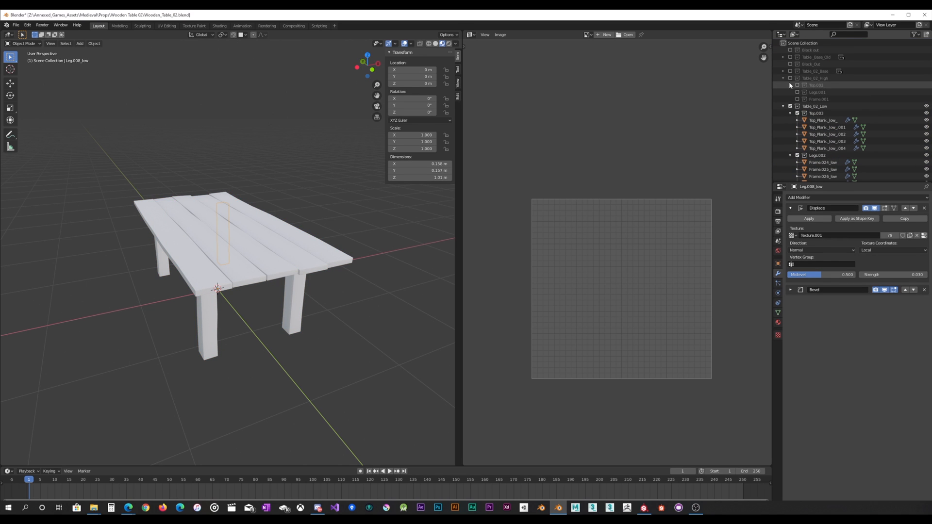
click(791, 78)
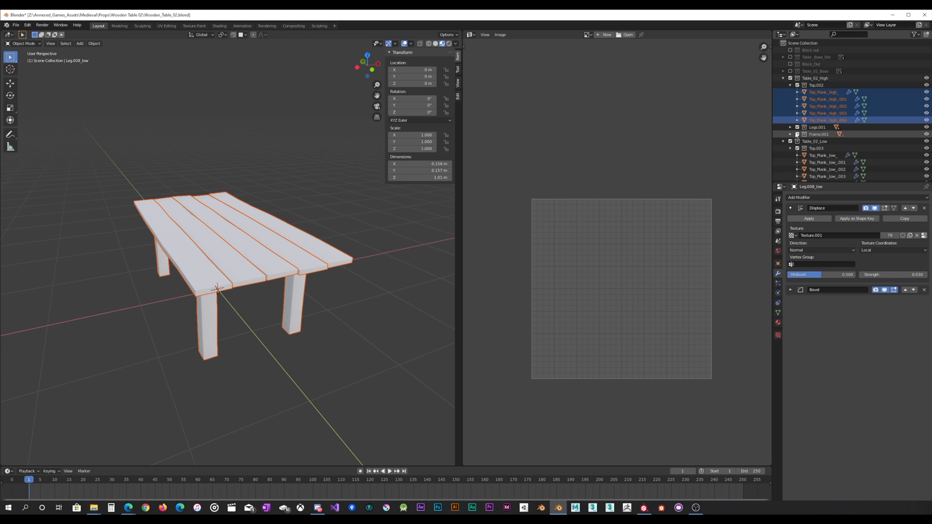
click(791, 127)
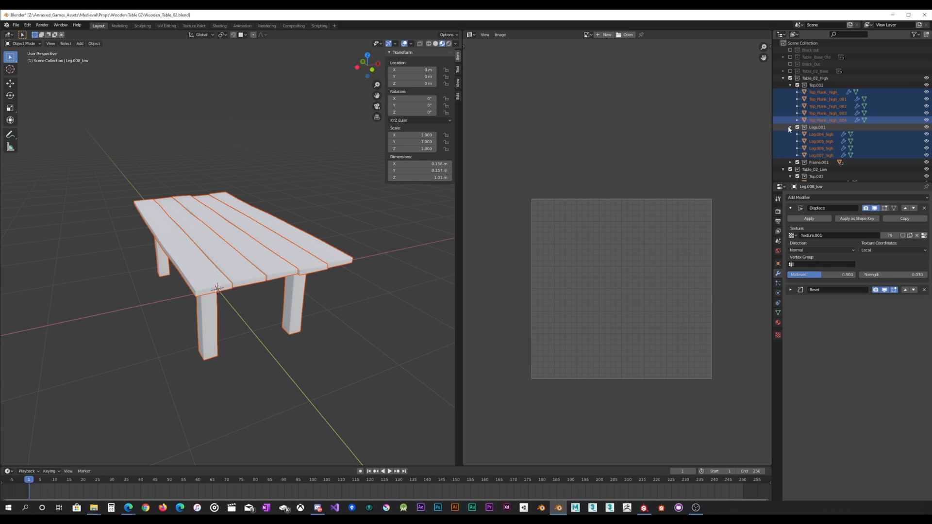
click(829, 135)
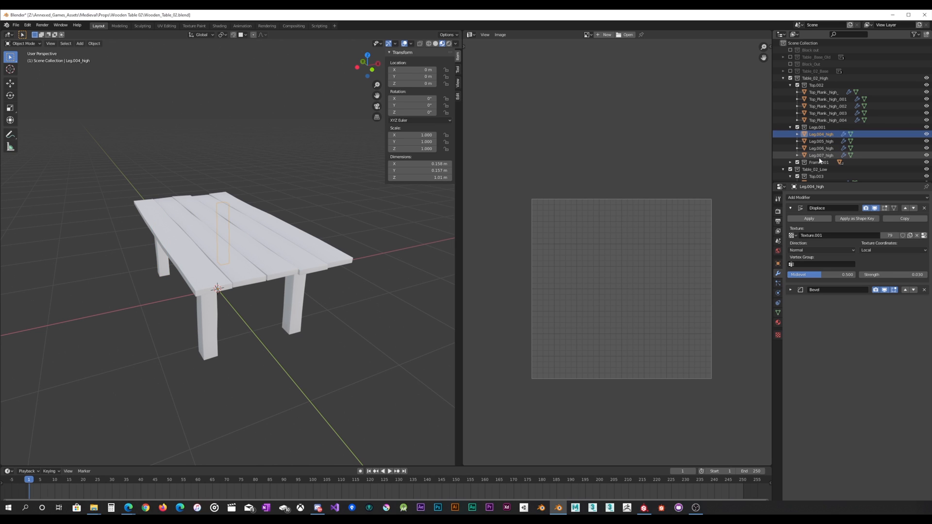
Review the object names in Legs.002, switch to Substance Painter and inspect the baked shading along the tabletop plank edges and gaps.
scroll(826, 146, down, 3)
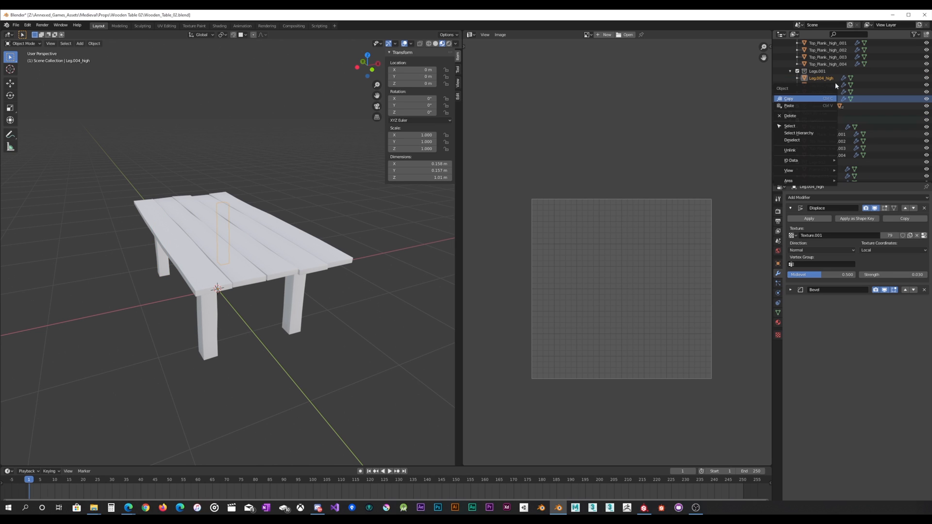
scroll(832, 146, down, 6)
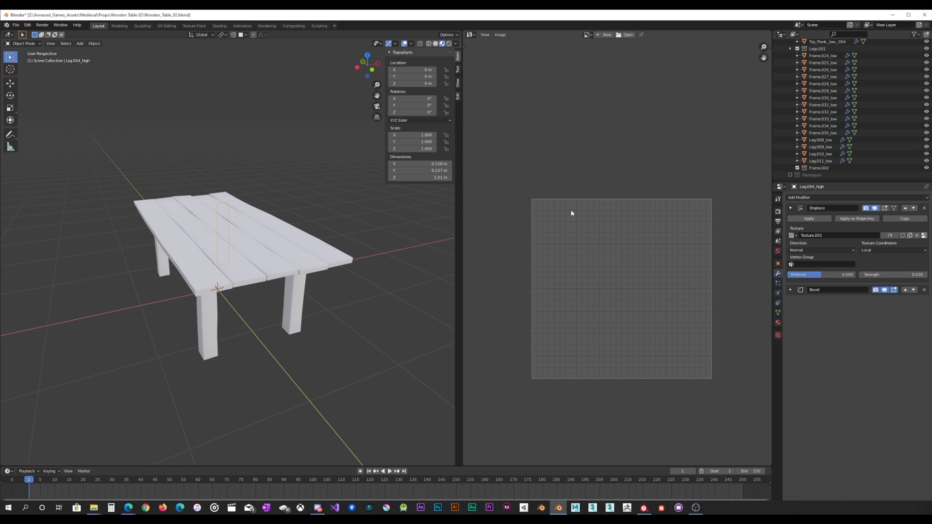
click(645, 508)
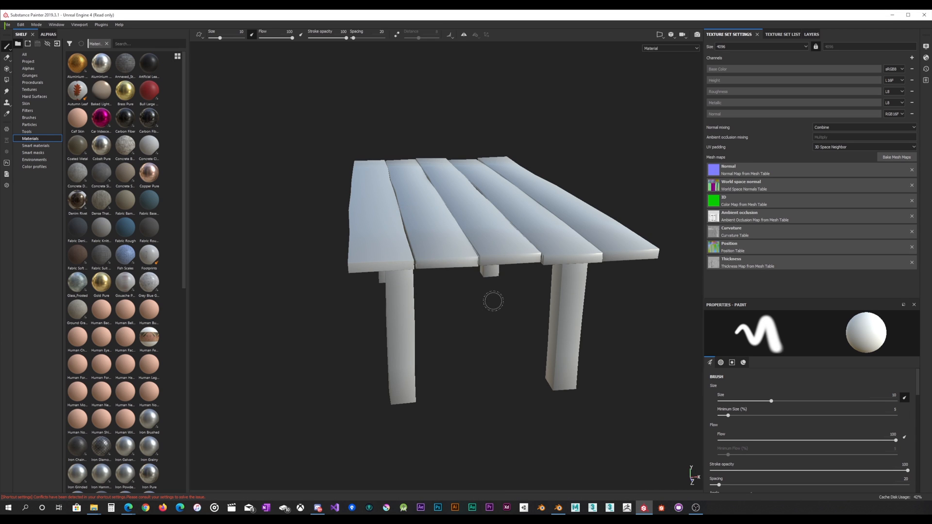
alt+drag(494, 301, 501, 293)
scroll(513, 239, up, 6)
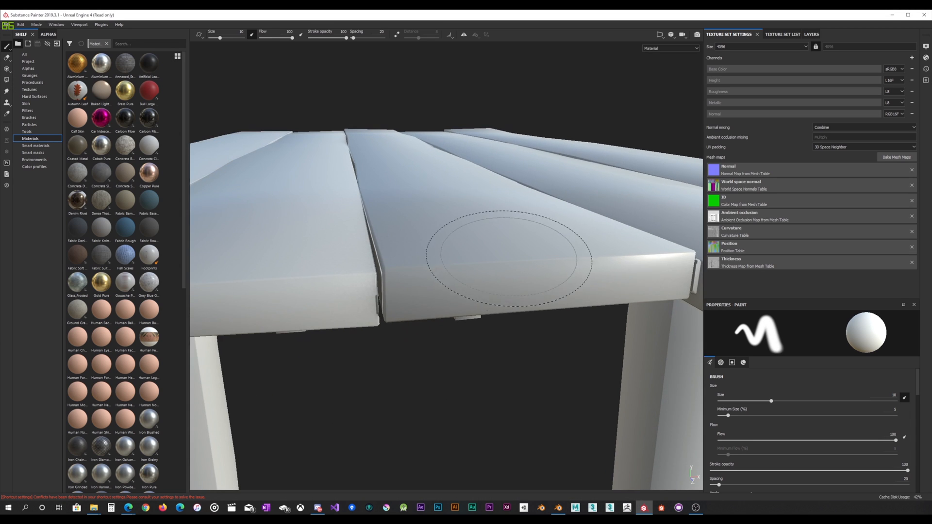
alt+drag(509, 258, 467, 240)
alt+middle_drag(412, 249, 451, 248)
scroll(449, 253, up, 4)
mouse_move(443, 278)
alt+mouse_down()
mouse_move(397, 267)
mouse_move(471, 272)
mouse_move(471, 285)
mouse_move(395, 312)
mouse_move(435, 275)
mouse_move(500, 281)
mouse_move(492, 260)
mouse_move(470, 250)
mouse_move(470, 267)
mouse_move(520, 262)
mouse_move(474, 267)
mouse_move(495, 271)
mouse_move(458, 271)
mouse_move(500, 263)
mouse_move(375, 266)
alt+mouse_up()
alt+middle_drag(243, 267, 400, 262)
scroll(400, 262, up, 3)
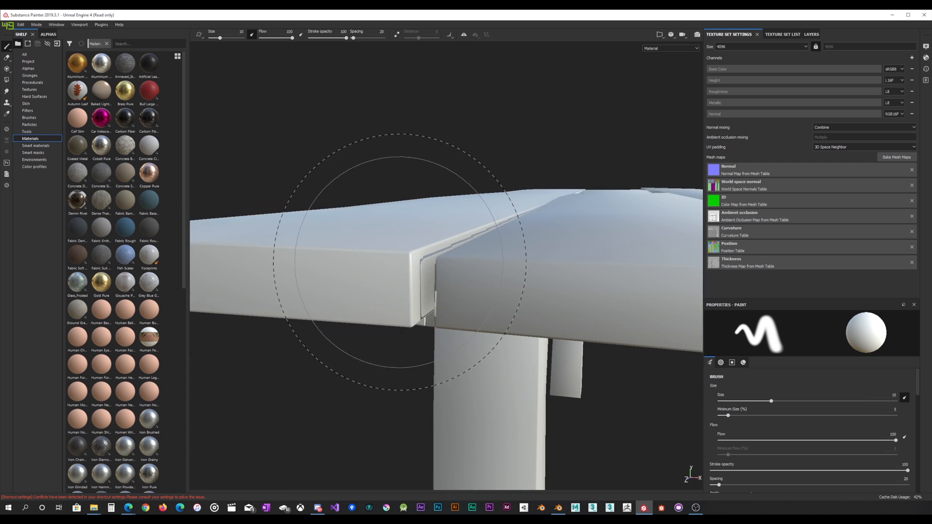
scroll(399, 262, up, 2)
mouse_move(400, 262)
alt+mouse_down()
mouse_move(422, 252)
mouse_move(474, 261)
mouse_move(404, 264)
mouse_move(430, 264)
mouse_move(441, 227)
mouse_move(427, 267)
mouse_move(482, 270)
mouse_move(469, 284)
mouse_move(428, 289)
mouse_move(399, 267)
mouse_move(406, 291)
mouse_move(433, 290)
alt+mouse_up()
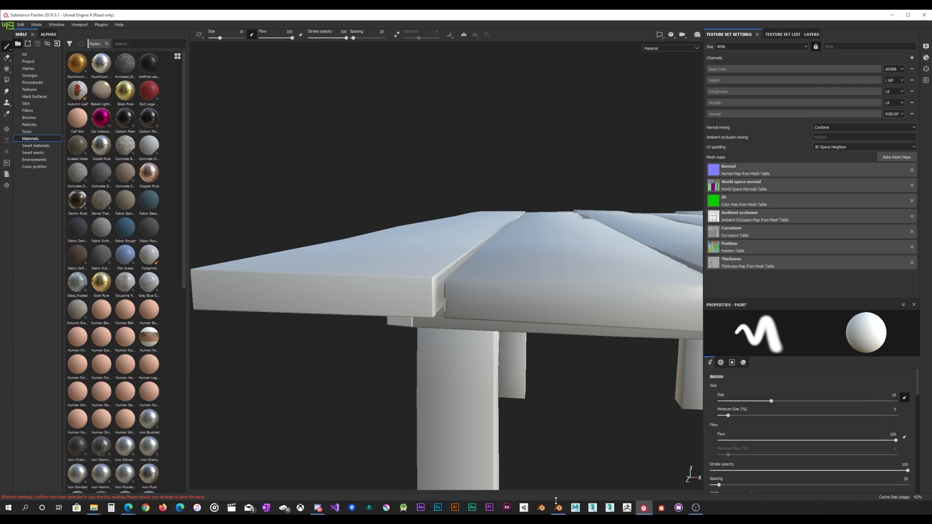
mouse_move(642, 510)
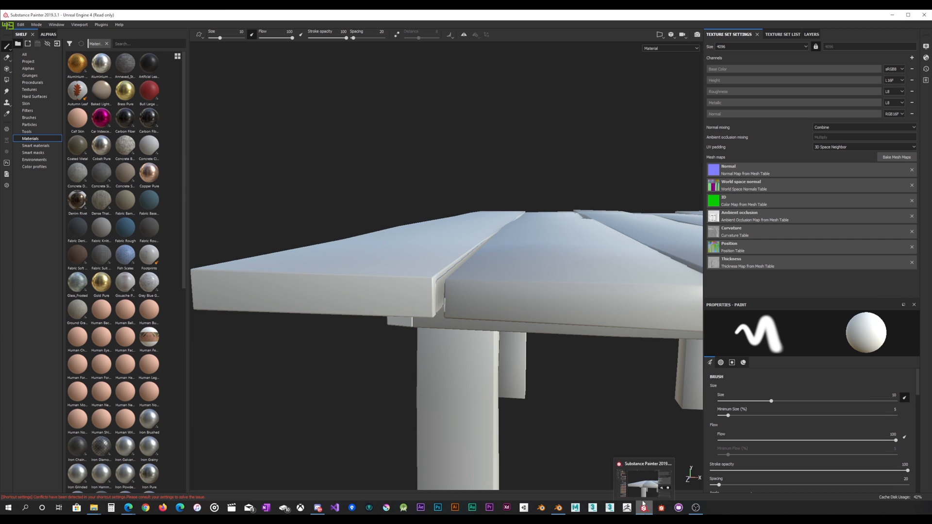
alt+drag(566, 270, 520, 259)
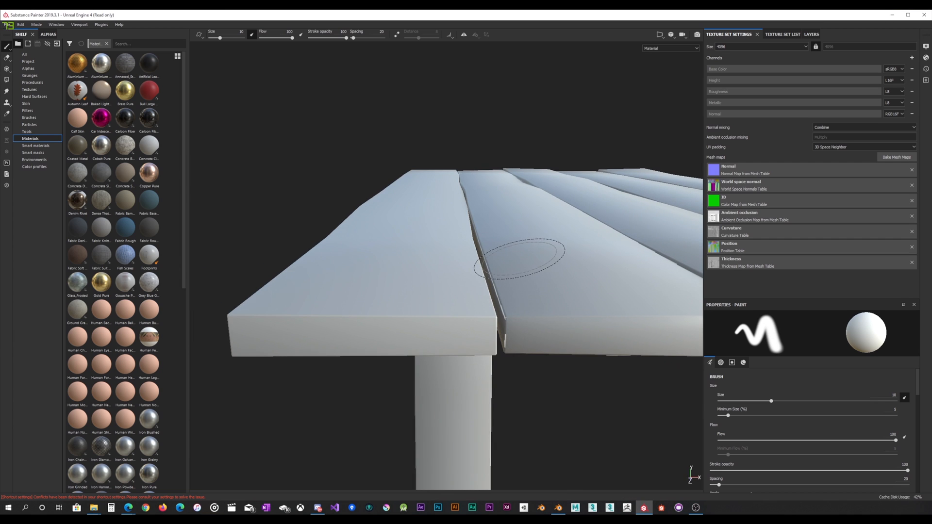
scroll(520, 259, down, 6)
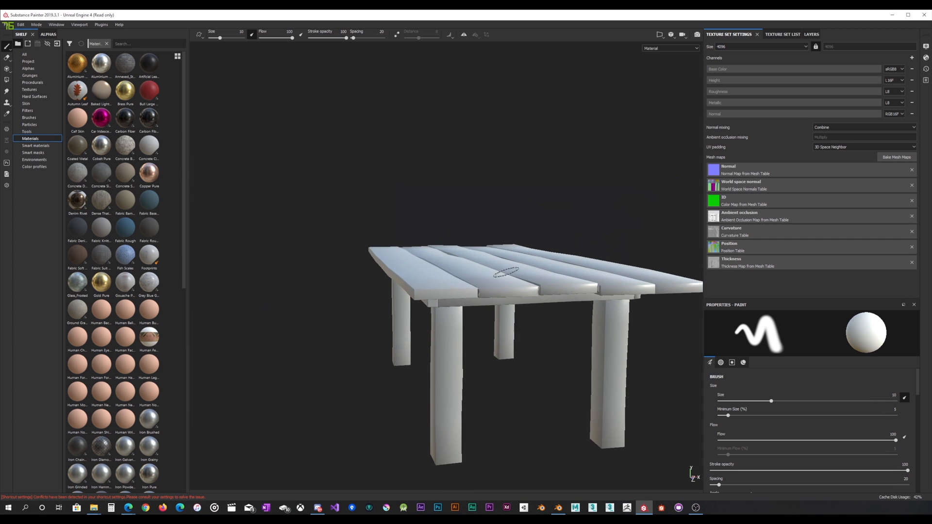
Switch to Blender and inspect the second high-poly tabletop plank in Top.002 close up.
click(558, 508)
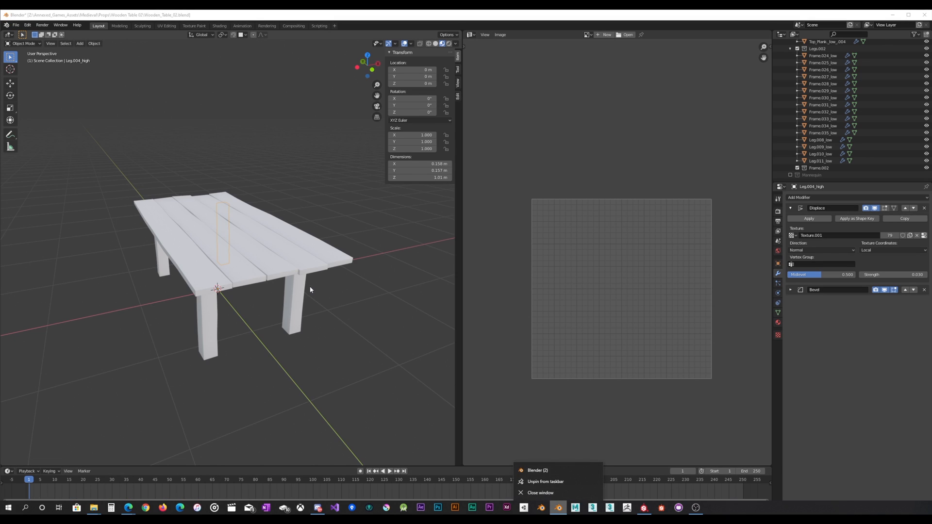
alt+drag(310, 289, 307, 275)
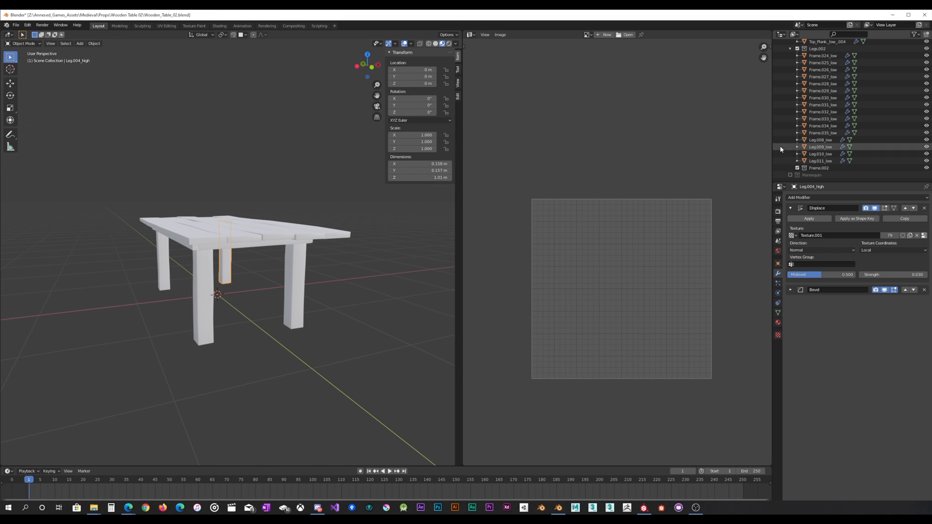
scroll(848, 102, up, 8)
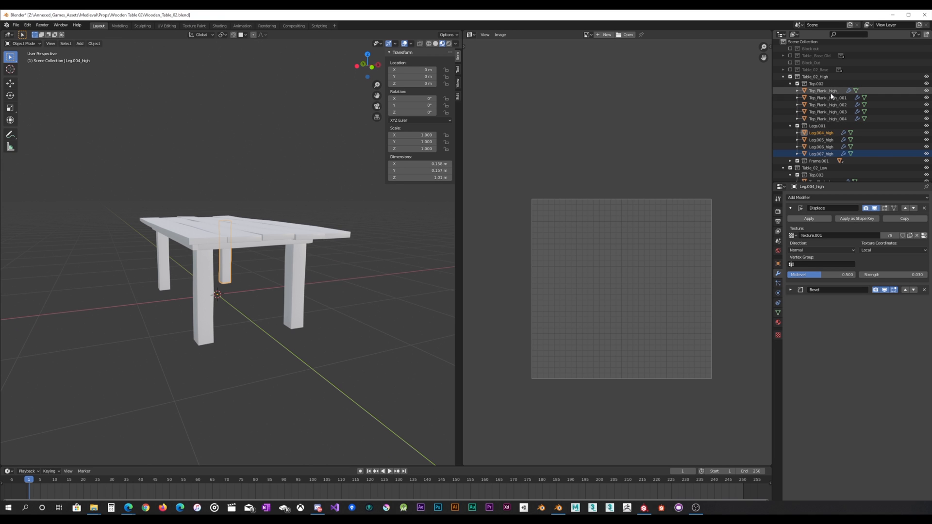
click(828, 97)
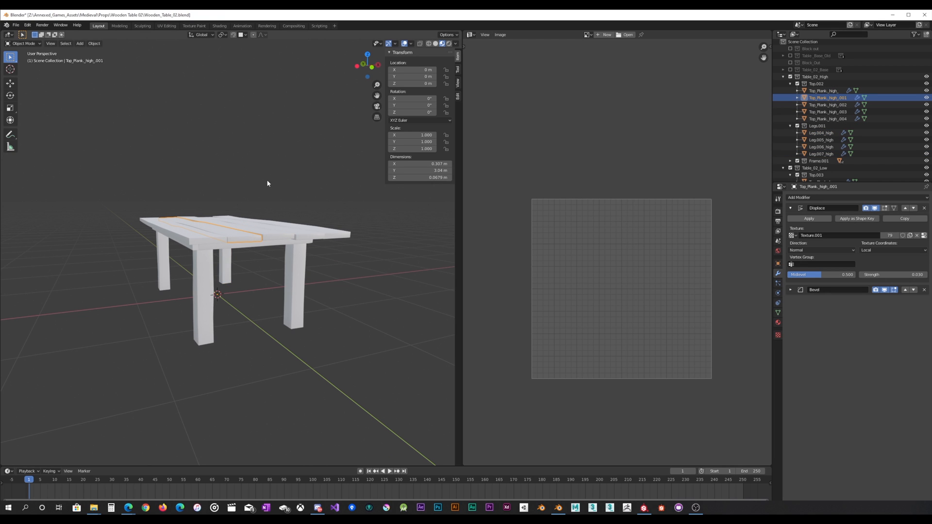
scroll(267, 181, down, 5)
scroll(269, 180, up, 8)
middle_drag(277, 180, 280, 200)
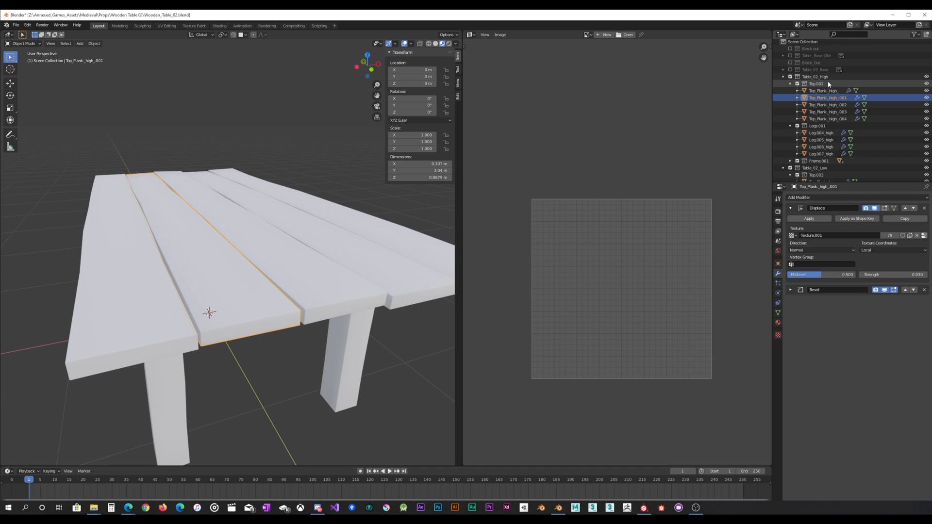
Switch to Substance Painter and examine the baked plank ends from another side for comparison with the Blender model.
click(644, 510)
alt+drag(470, 401, 450, 281)
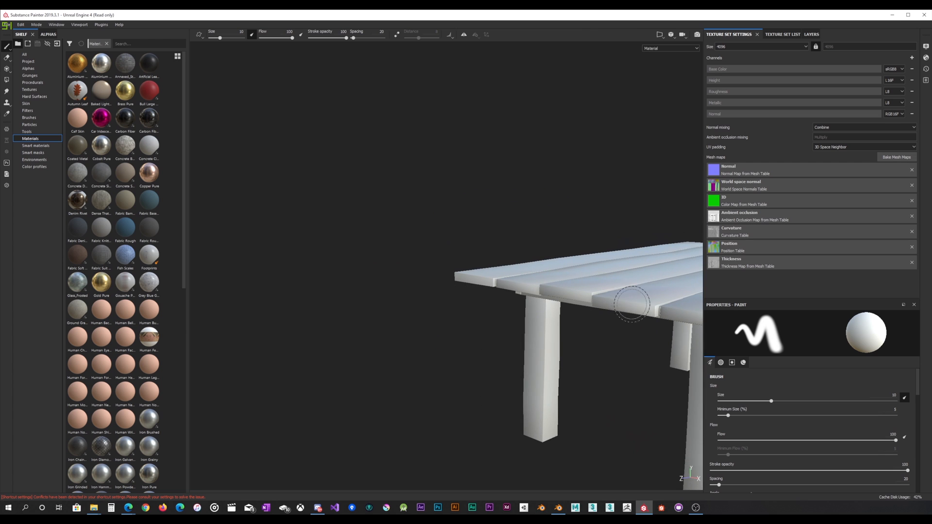
alt+middle_drag(632, 301, 460, 272)
scroll(460, 276, up, 3)
scroll(460, 289, up, 3)
mouse_move(460, 290)
alt+mouse_down()
mouse_move(479, 314)
mouse_move(572, 285)
mouse_move(562, 291)
mouse_move(569, 295)
mouse_move(526, 291)
mouse_move(537, 291)
alt+mouse_up()
Switch to Blender and batch rename the five low-poly planks in Top.003 with the new base name Top_Plank..000.
click(558, 508)
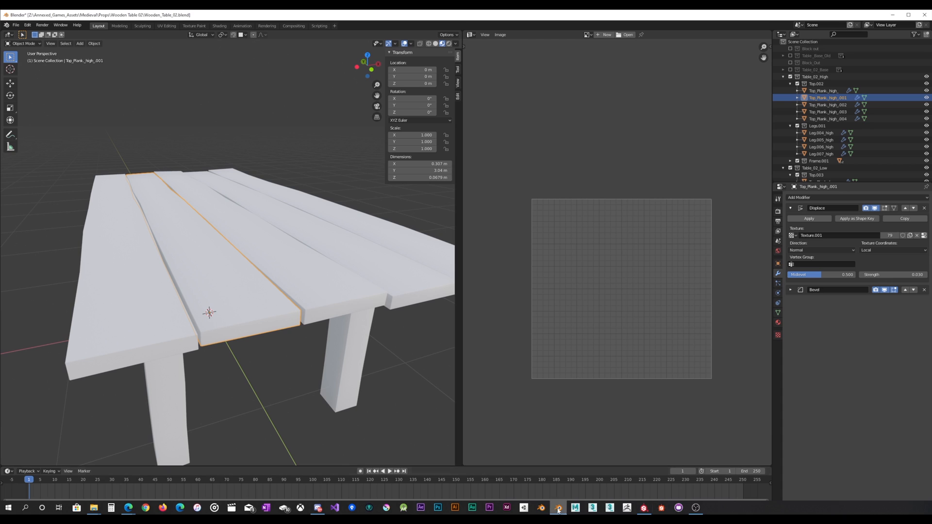
click(783, 76)
click(823, 97)
shift+click(828, 125)
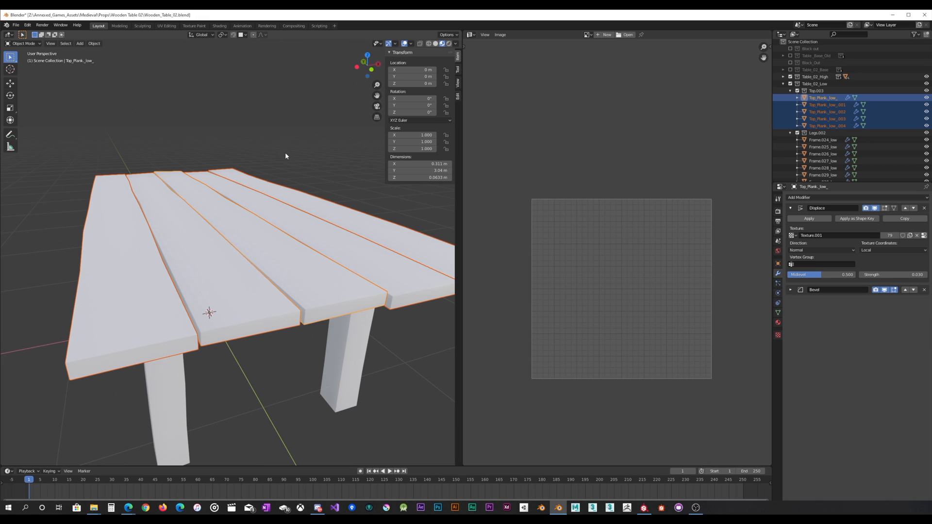
key(ctrl+F2)
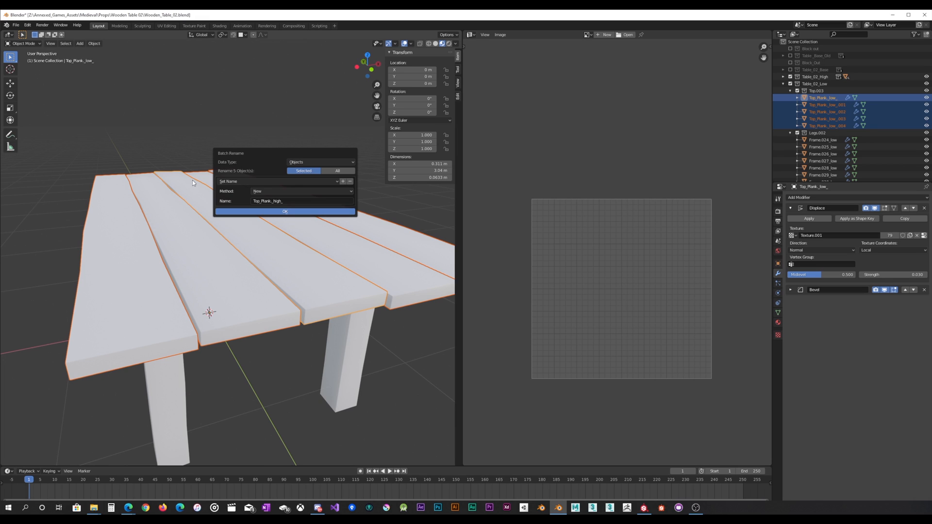
click(293, 200)
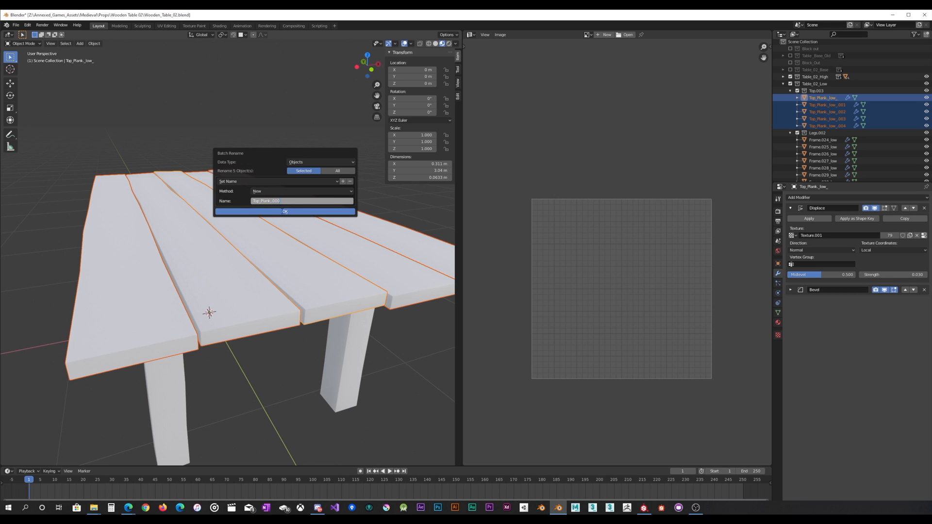
click(284, 212)
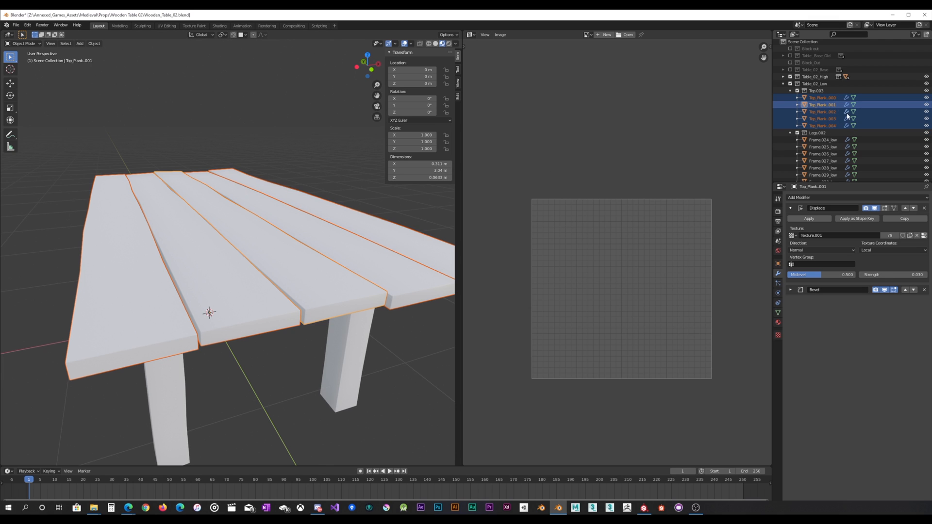
Batch rename the five planks in Top.003 to add the suffix _low.
click(823, 98)
shift+click(829, 126)
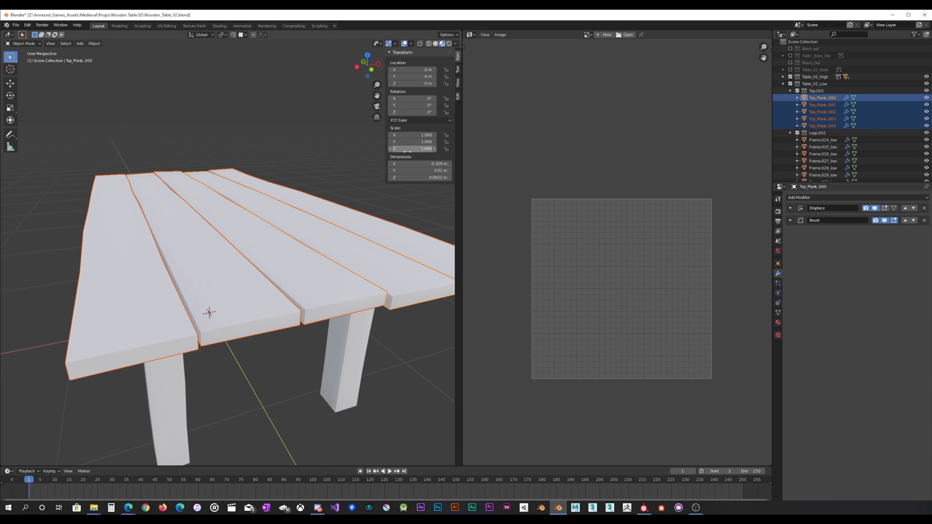
key(ctrl+F2)
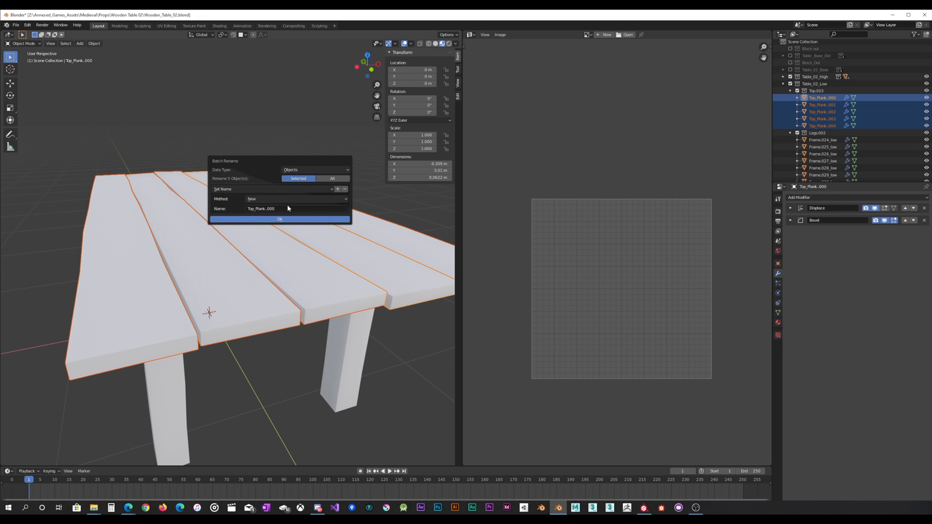
click(275, 200)
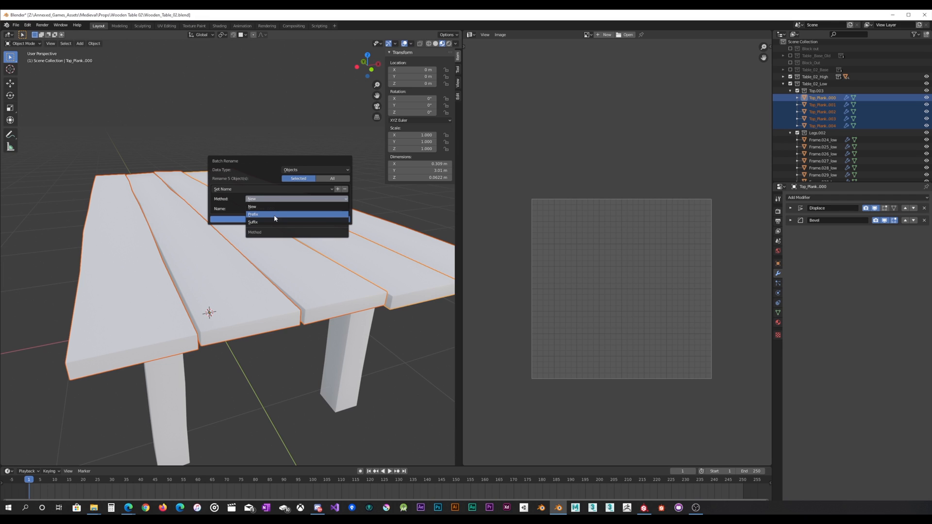
click(266, 222)
click(284, 208)
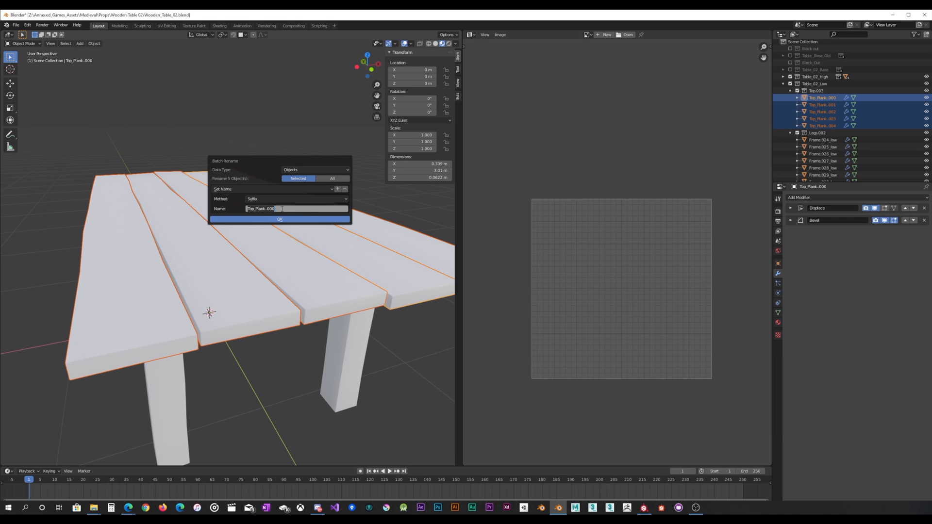
key(BackSpace)
key(Return)
click(294, 219)
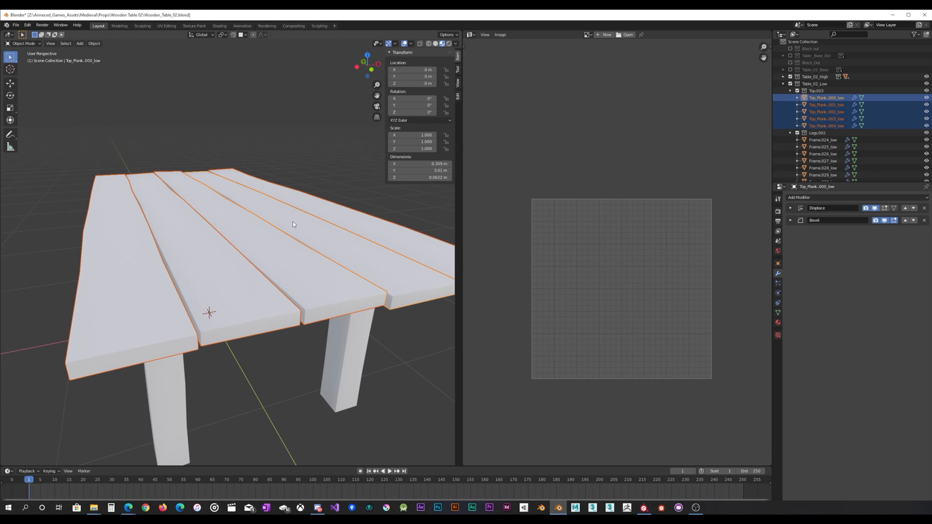
Batch rename the five high-poly planks in Top.002 with the new base name Top_Plank..000.
click(784, 78)
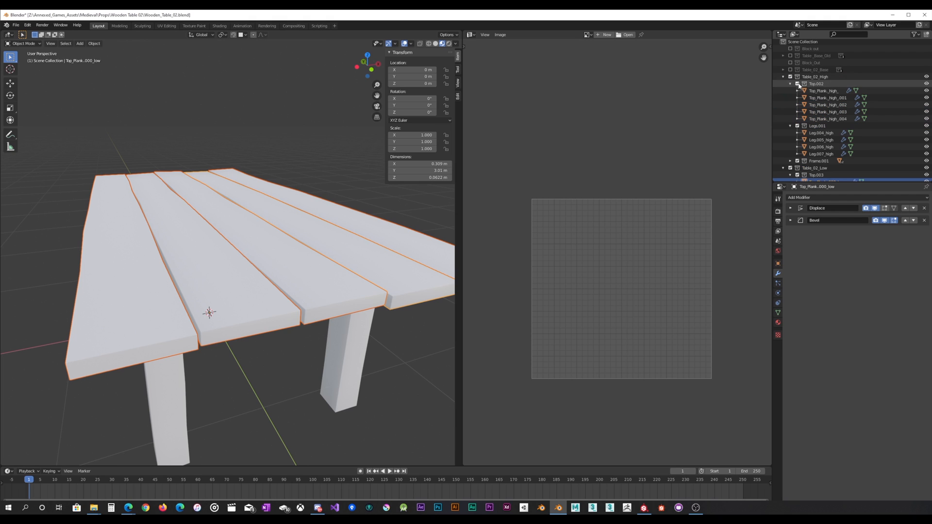
click(822, 91)
shift+click(824, 119)
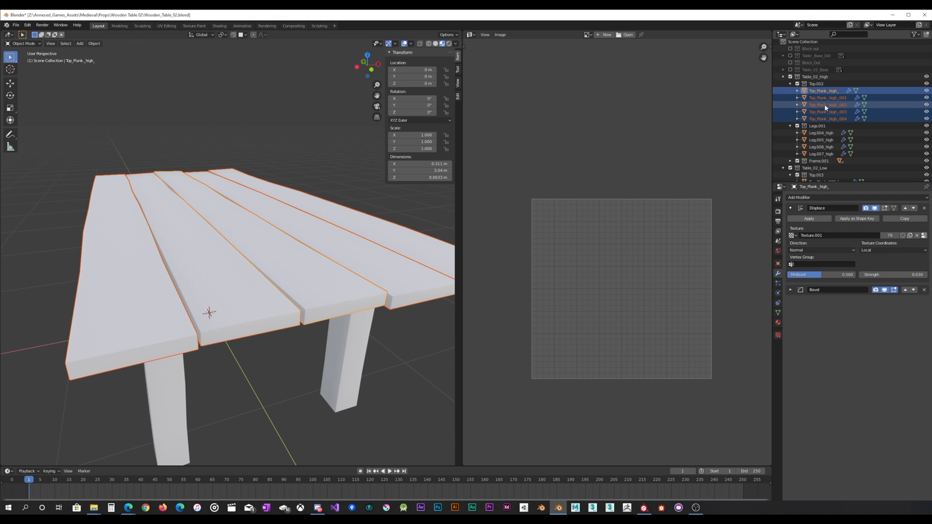
key(ctrl+F2)
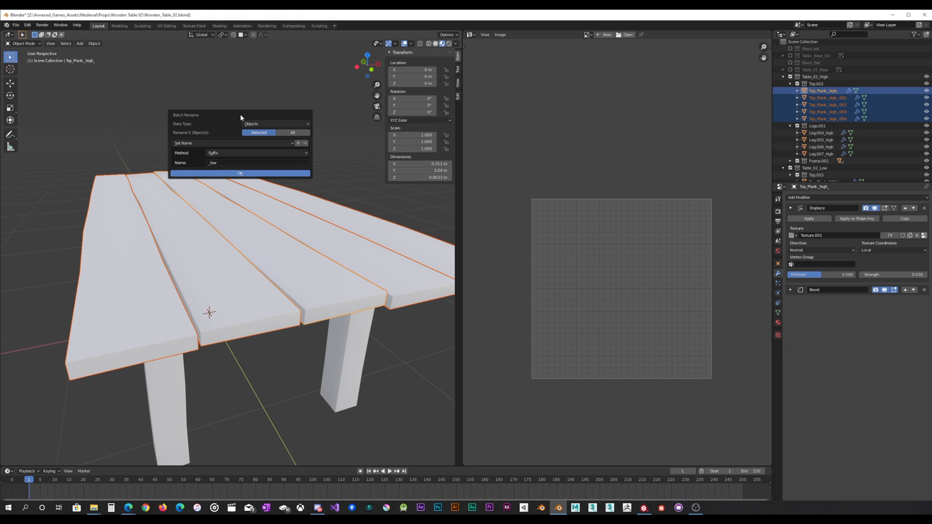
click(231, 154)
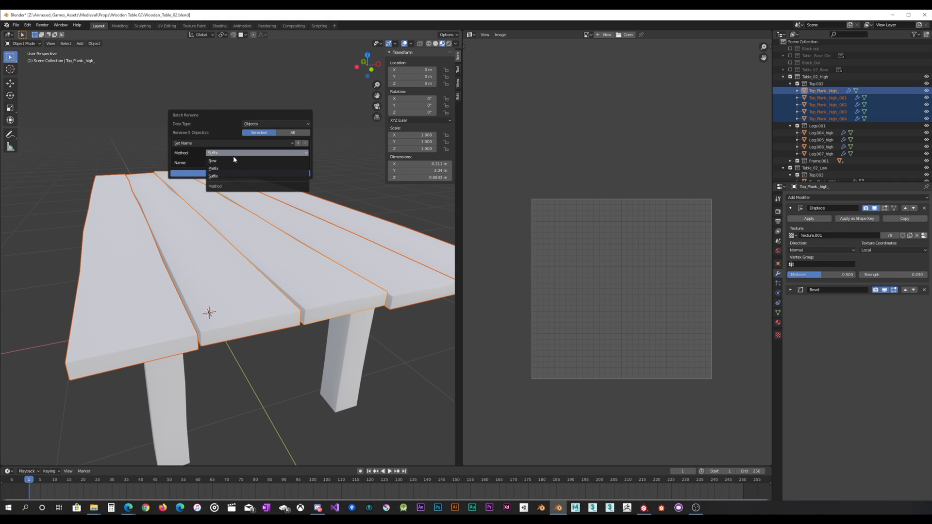
click(234, 163)
click(228, 164)
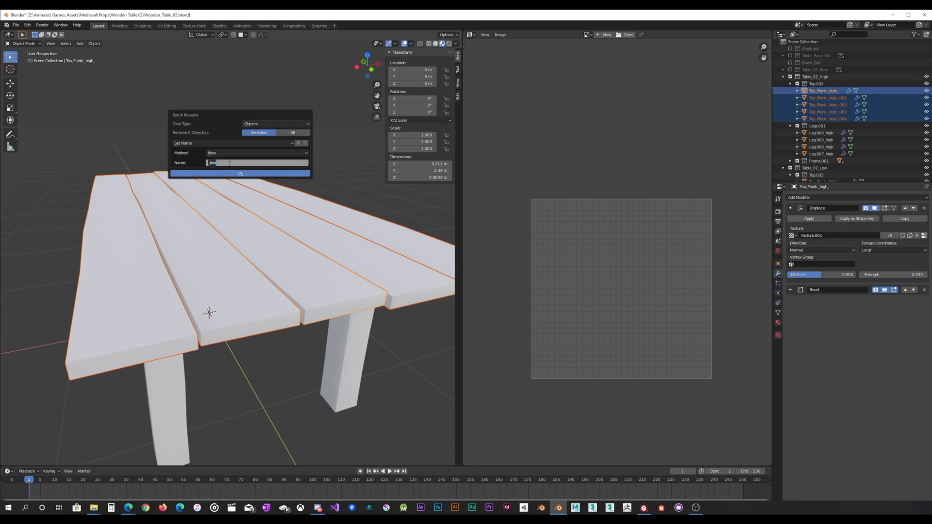
text(Top_Plank..000)
click(240, 174)
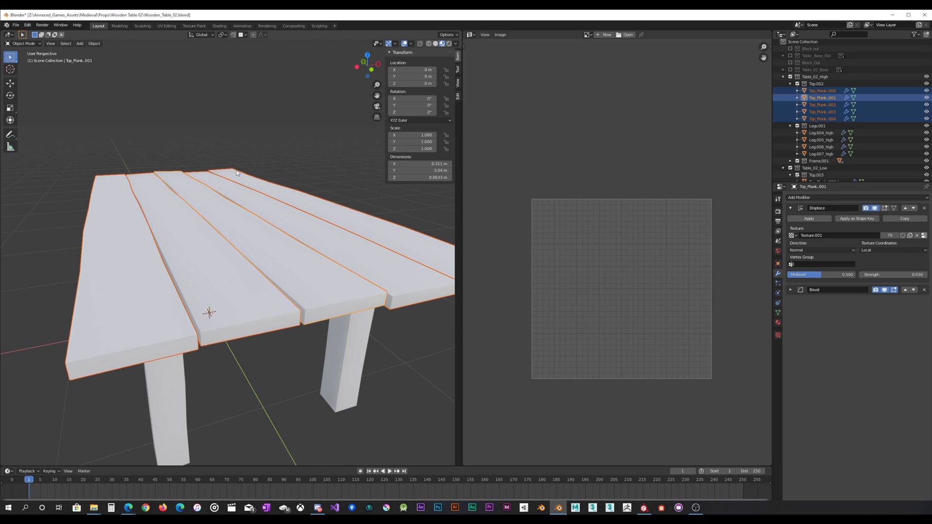
Add the suffix _high to the five planks in Top.002 with Batch Rename and collapse the Table_02_High collection.
key(ctrl+F2)
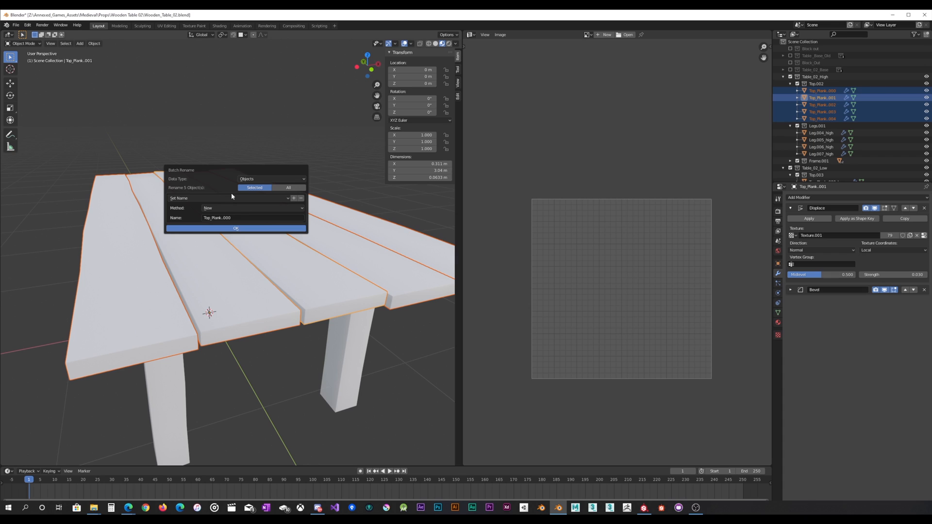
click(232, 208)
click(231, 231)
click(238, 219)
drag(239, 218, 171, 218)
text(high)
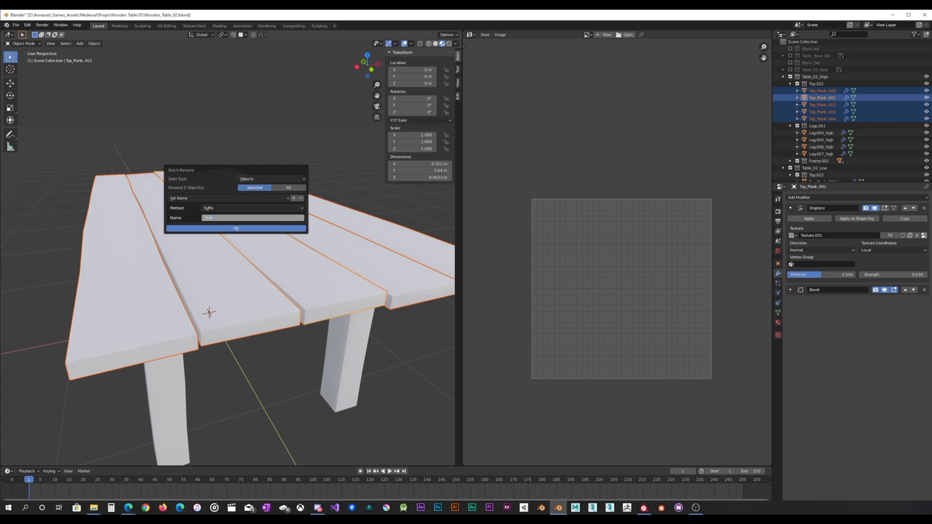
click(236, 228)
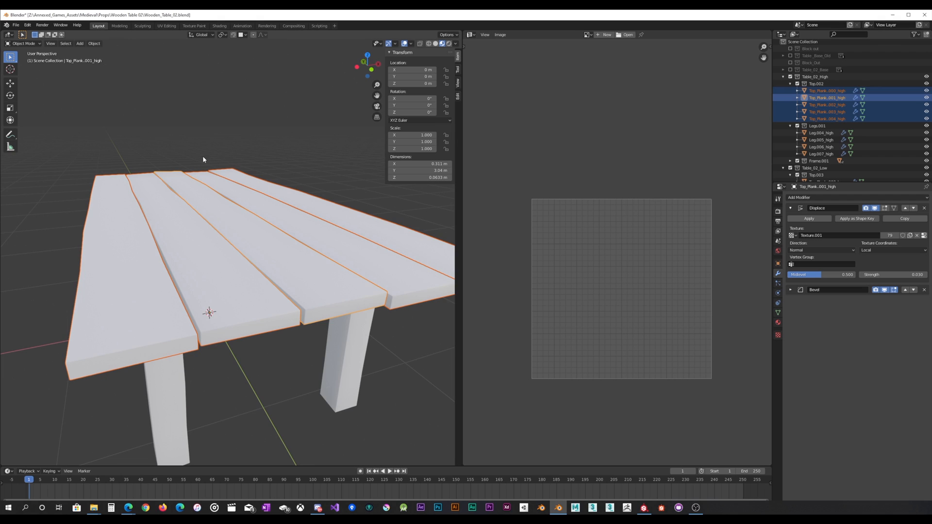
scroll(203, 160, down, 2)
click(783, 77)
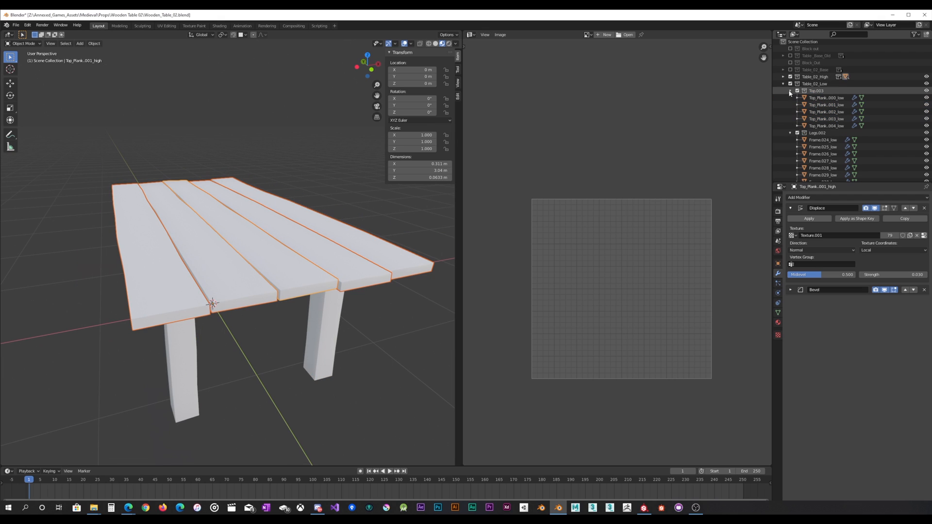
Exclude the Table_02_Low collection, select the whole high-poly table in Table_02_High and export it as FBX.
click(791, 83)
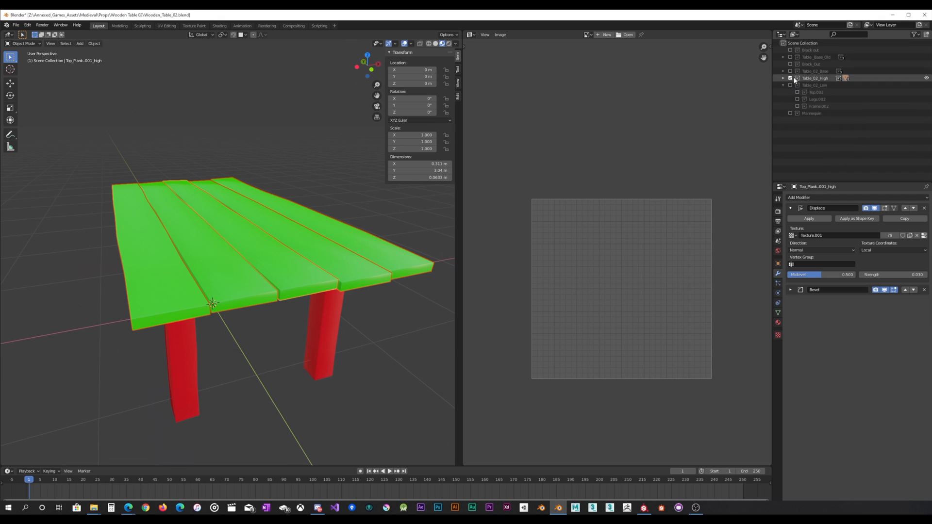
click(16, 25)
mouse_move(29, 126)
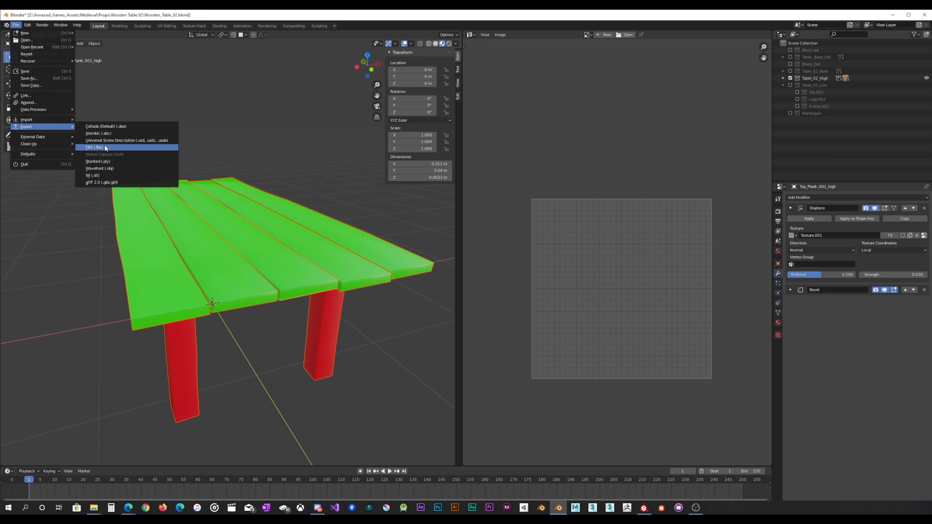
click(106, 148)
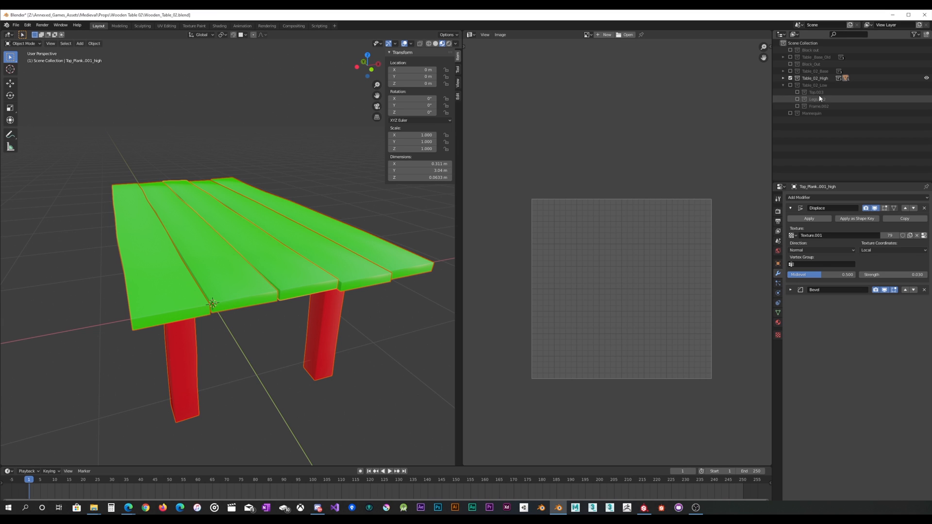
Exclude Table_02_High, enable Table_02_Low again, select all its parts and export the low-poly table as FBX.
click(790, 78)
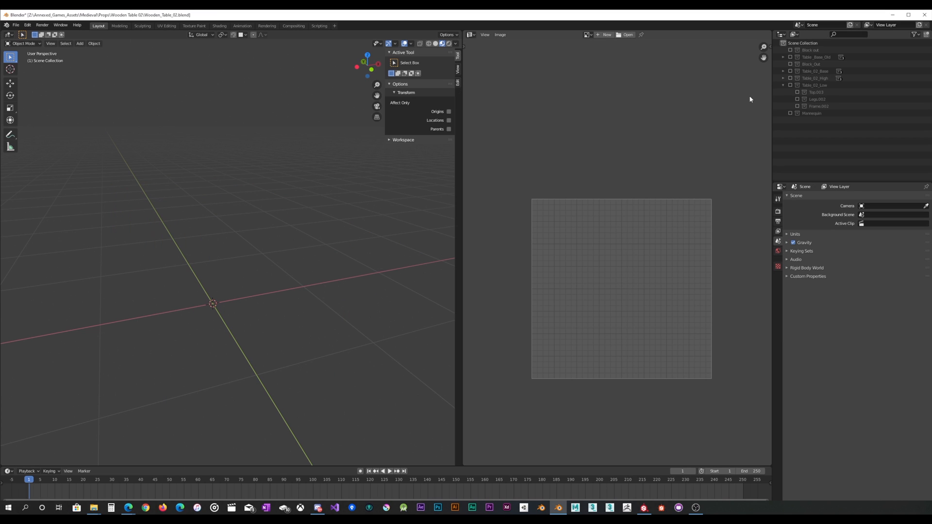
click(790, 85)
key(a)
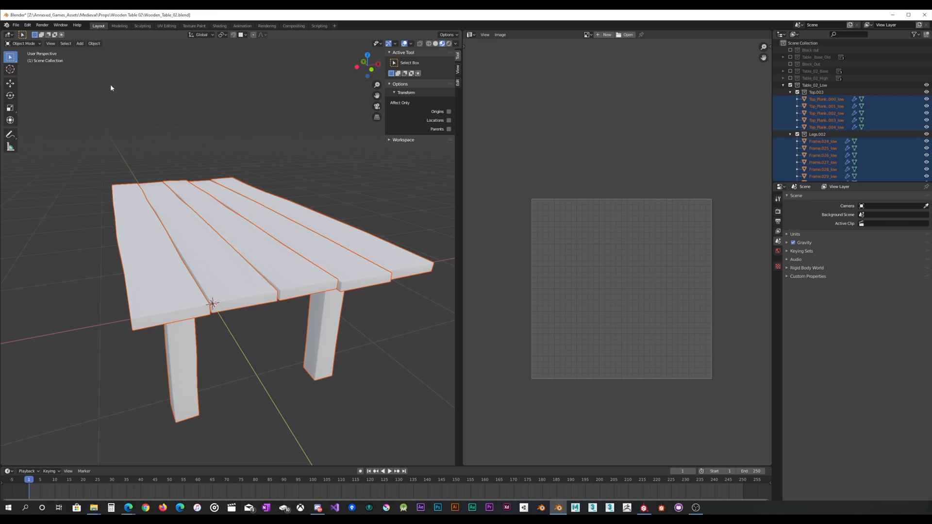
click(15, 25)
mouse_move(41, 125)
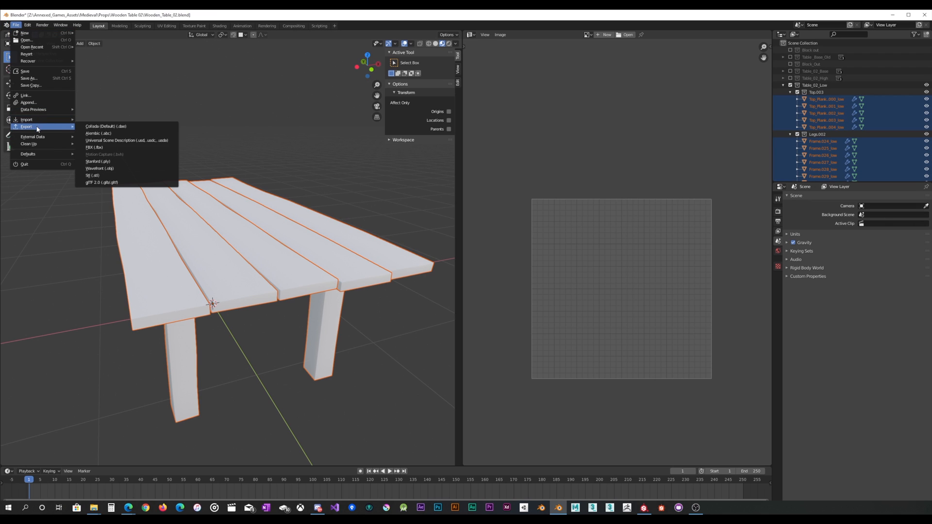
click(100, 147)
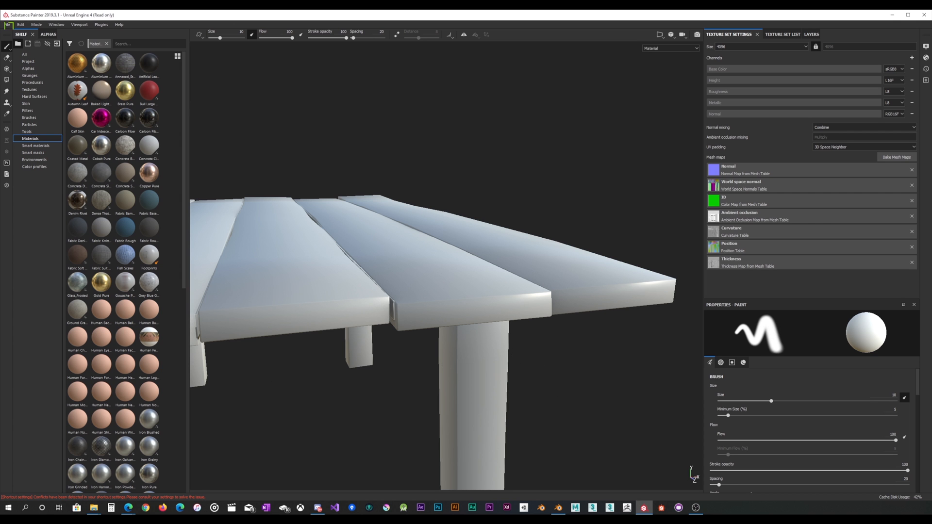
Switch to Substance Painter, reload Wooden_Table_02_Low.fbx in the project configuration and rebake all Table mesh maps at 4096, matching by mesh name.
drag(0, 218, 403, 217)
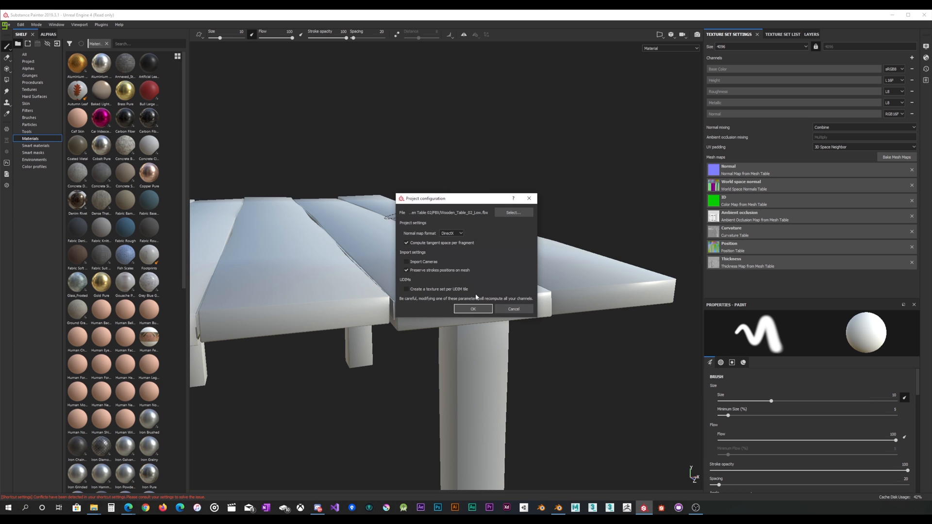
click(478, 312)
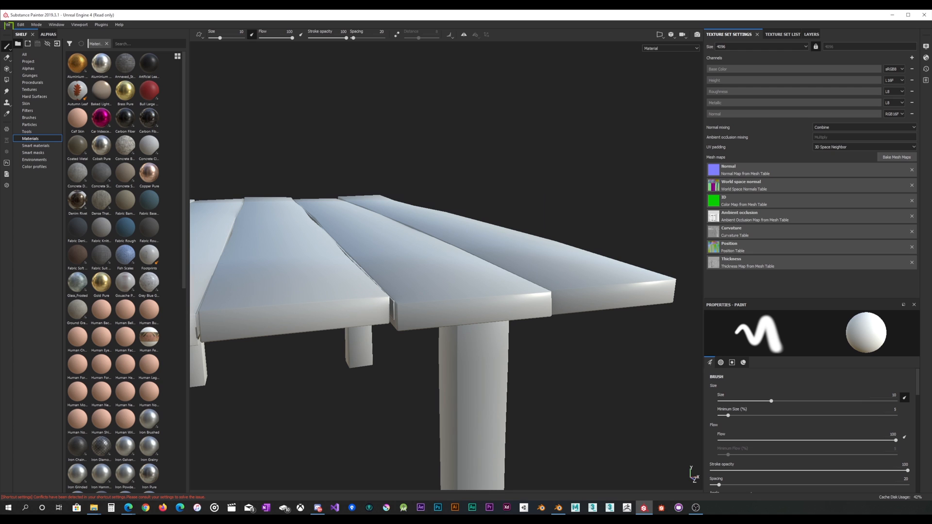
click(895, 158)
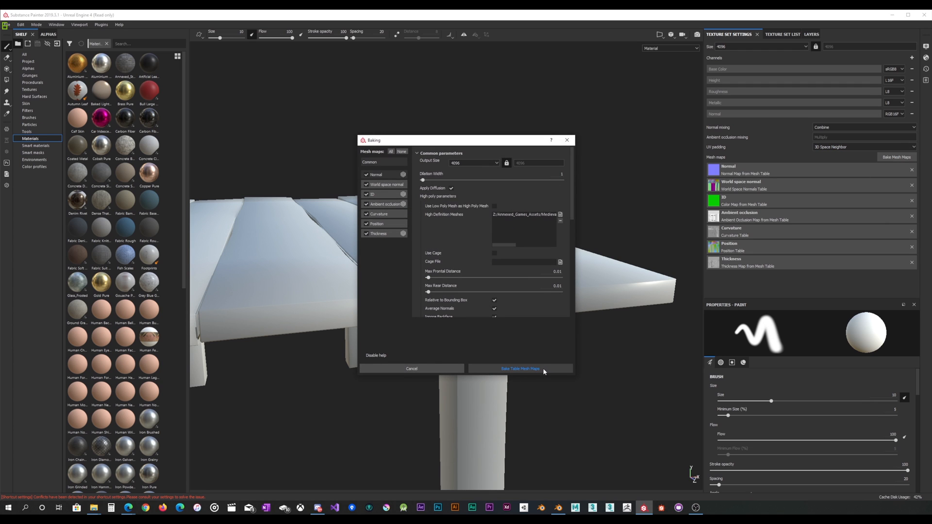
scroll(520, 279, down, 5)
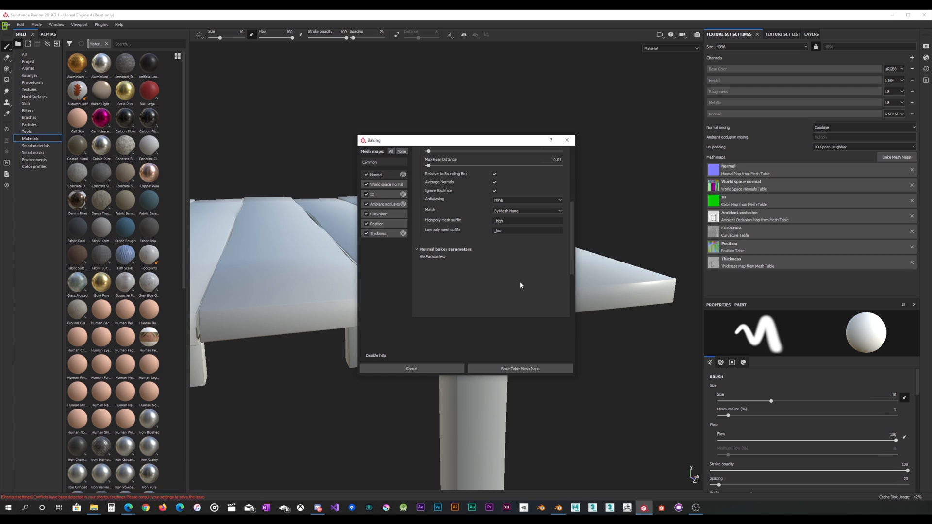
click(535, 370)
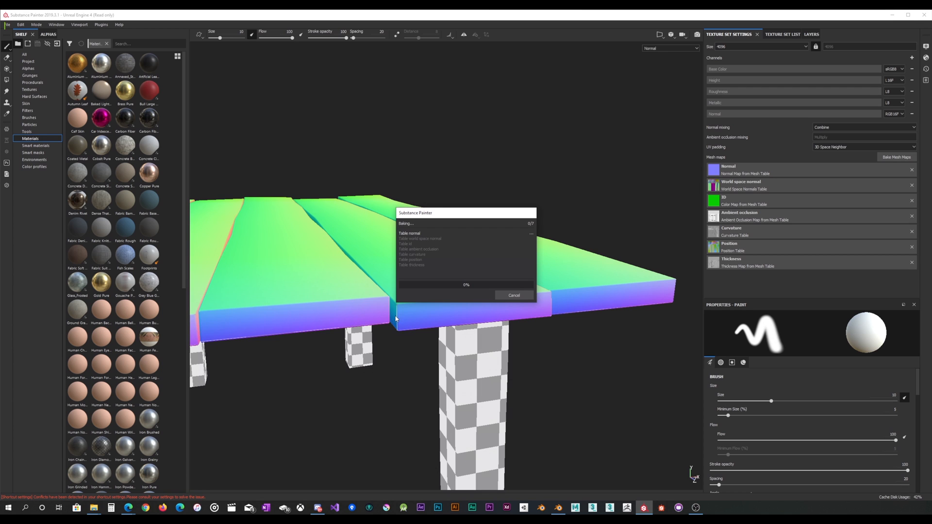
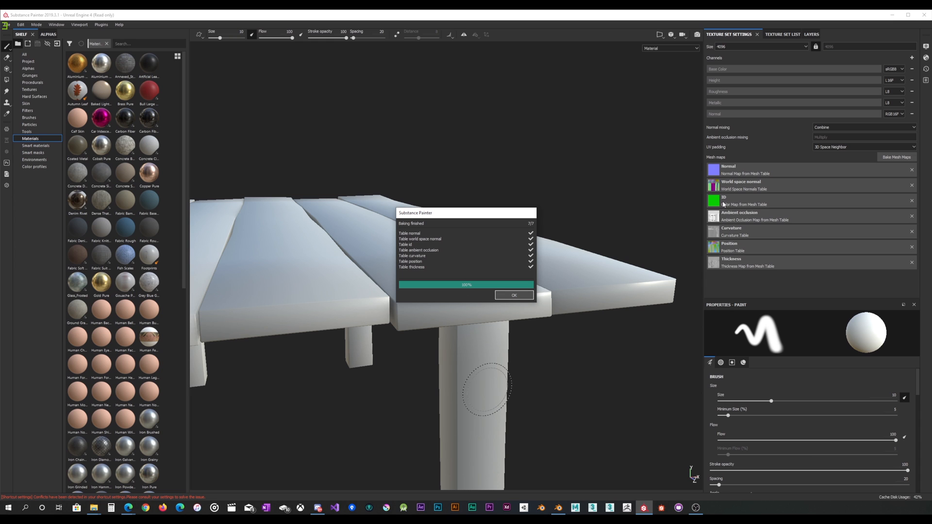
click(515, 295)
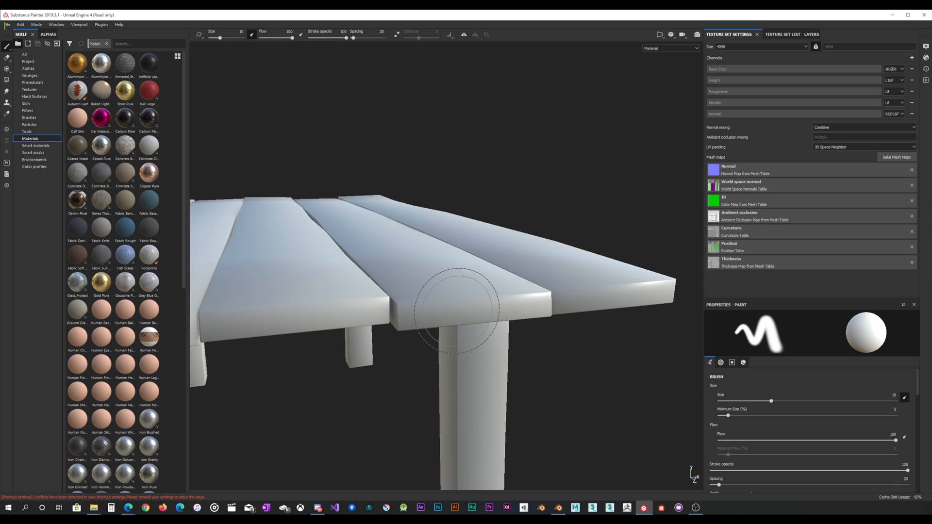
Examine the baked tabletop planks up close, checking their edges, end faces and the gaps between them.
mouse_move(427, 292)
alt+mouse_down()
mouse_move(389, 301)
mouse_move(475, 297)
mouse_move(483, 287)
mouse_move(472, 262)
mouse_move(392, 295)
alt+mouse_up()
scroll(387, 297, up, 5)
scroll(392, 295, down, 5)
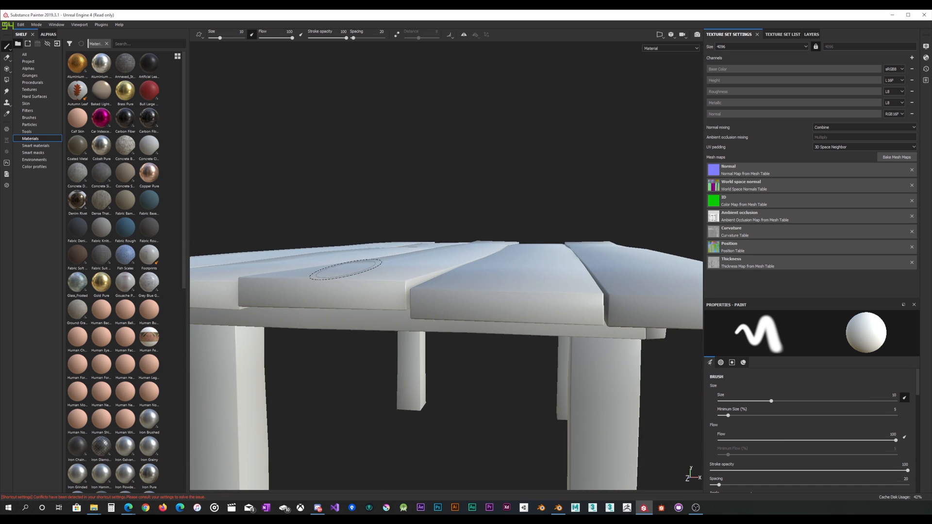
alt+middle_drag(490, 265, 544, 310)
alt+middle_drag(427, 301, 511, 292)
scroll(510, 292, up, 6)
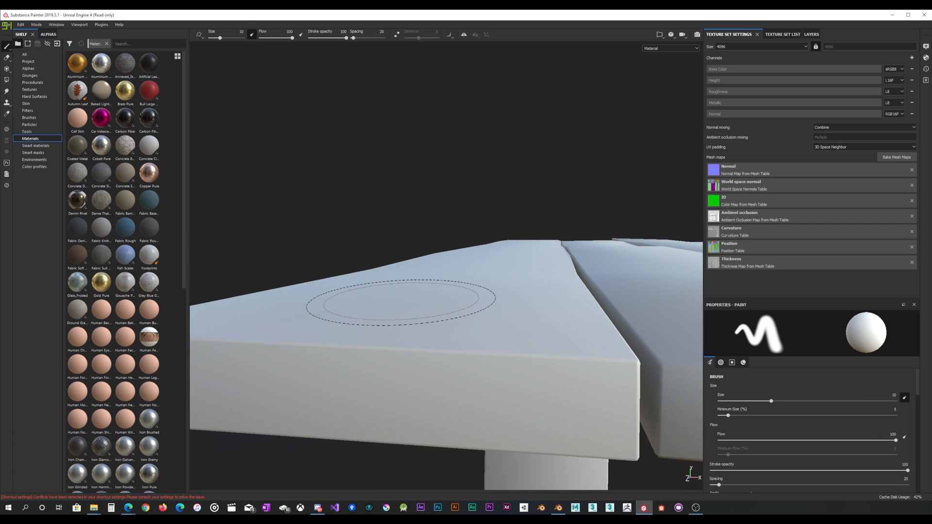
mouse_move(517, 362)
alt+mouse_down()
mouse_move(406, 281)
mouse_move(333, 271)
alt+mouse_up()
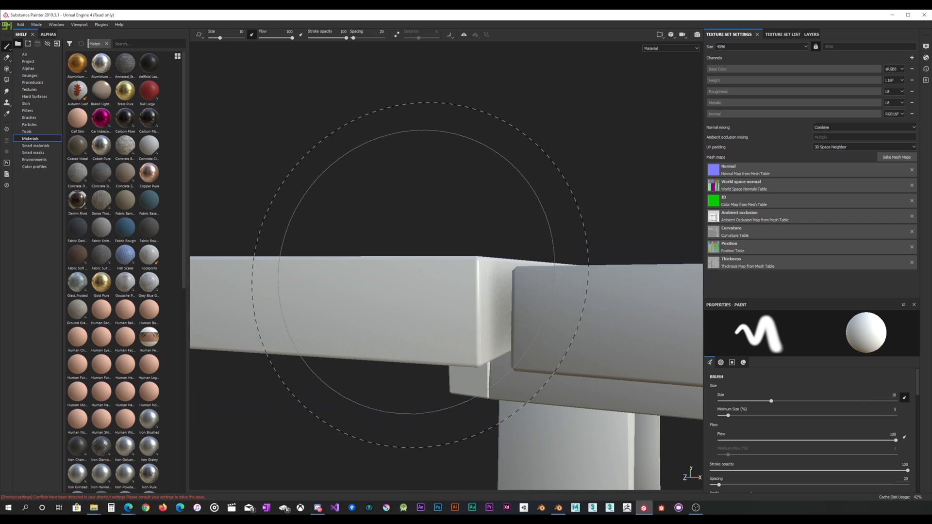
mouse_move(466, 216)
alt+mouse_down()
mouse_move(505, 273)
mouse_move(469, 288)
mouse_move(499, 243)
mouse_move(474, 240)
mouse_move(412, 272)
mouse_move(454, 277)
mouse_move(502, 256)
mouse_move(503, 245)
mouse_move(516, 260)
mouse_move(395, 254)
alt+mouse_up()
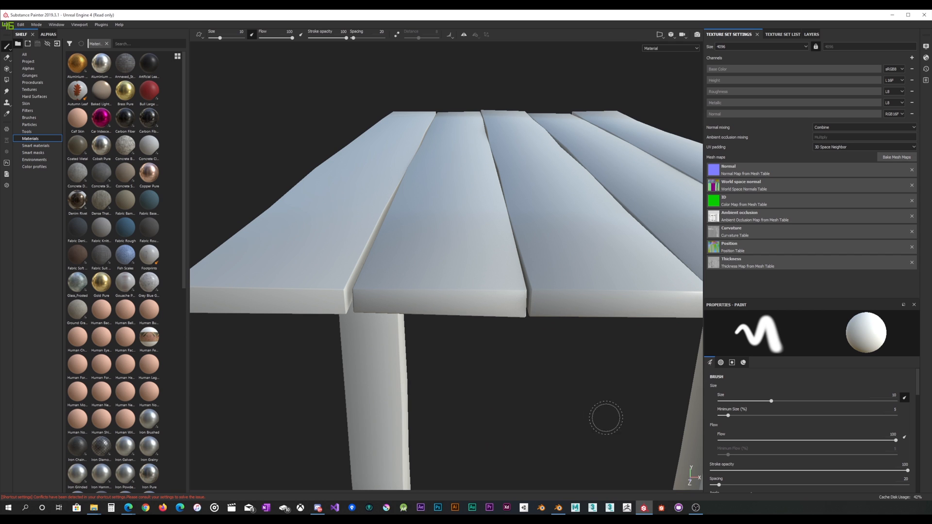
Compare the low-poly plank Top_Plank..000_low in Blender with the baked tabletop in Substance Painter.
click(558, 507)
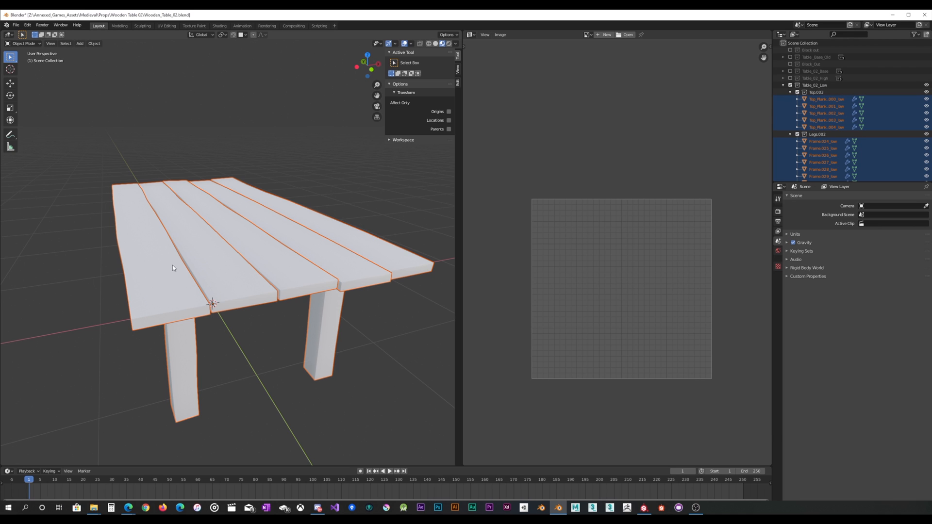
click(834, 98)
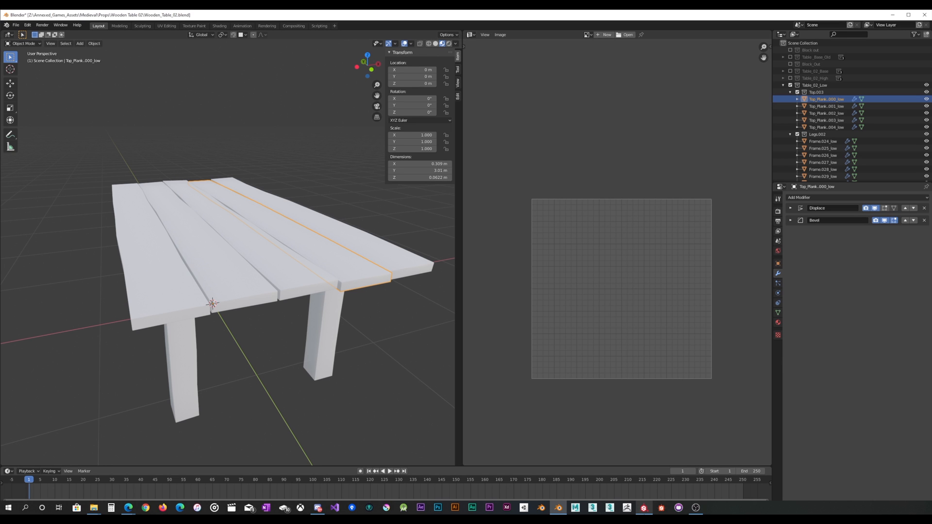
click(644, 508)
mouse_move(401, 303)
alt+mouse_down()
mouse_move(441, 275)
mouse_move(378, 293)
mouse_move(455, 267)
mouse_move(477, 235)
mouse_move(476, 246)
mouse_move(403, 270)
mouse_move(441, 277)
mouse_move(485, 260)
mouse_move(478, 226)
mouse_move(442, 265)
mouse_move(489, 248)
mouse_move(448, 258)
alt+mouse_up()
scroll(457, 265, up, 5)
scroll(461, 254, down, 5)
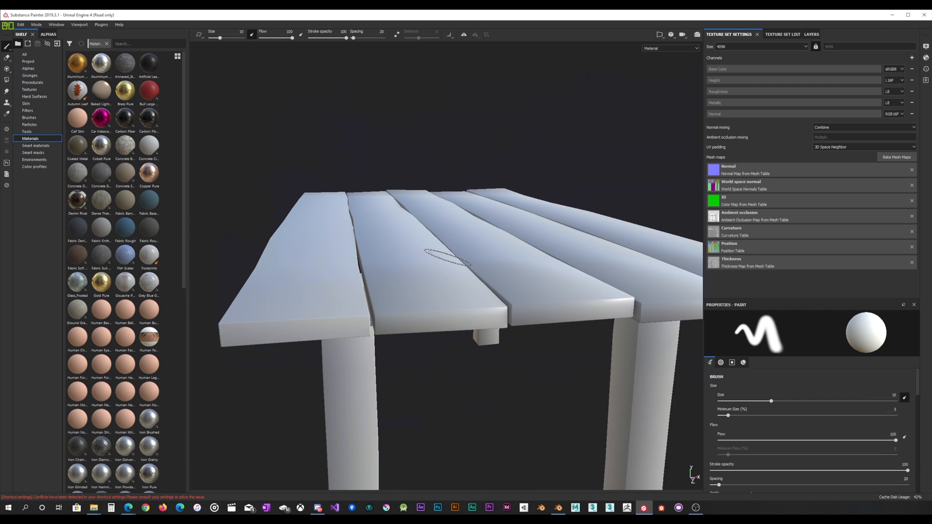
Switch to Blender, select the five low-poly planks in Top.003 and set their Bevel modifier segments to 2.
click(561, 510)
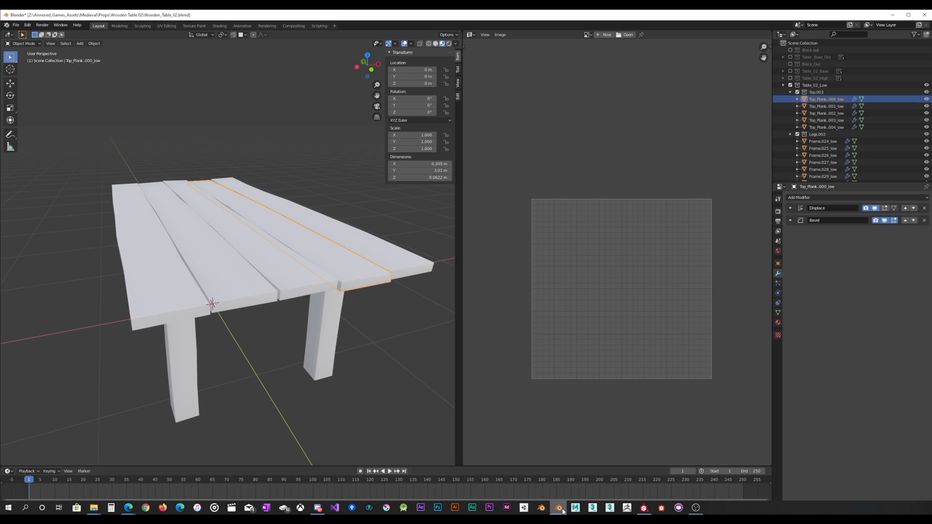
click(395, 255)
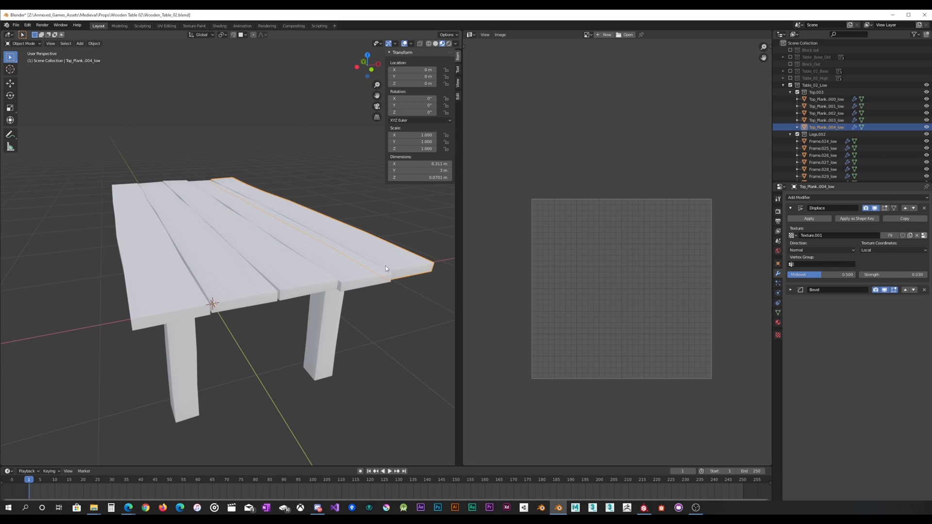
shift+click(819, 104)
scroll(307, 209, down, 3)
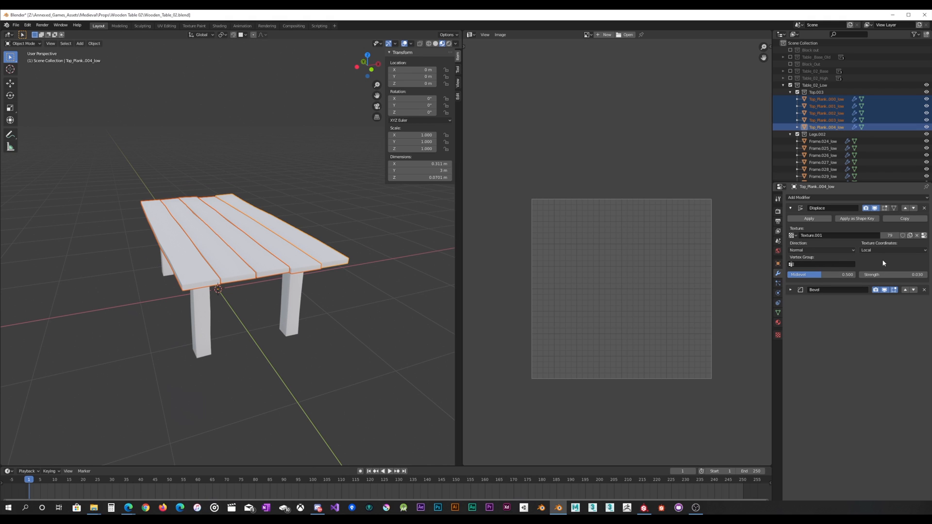
click(790, 207)
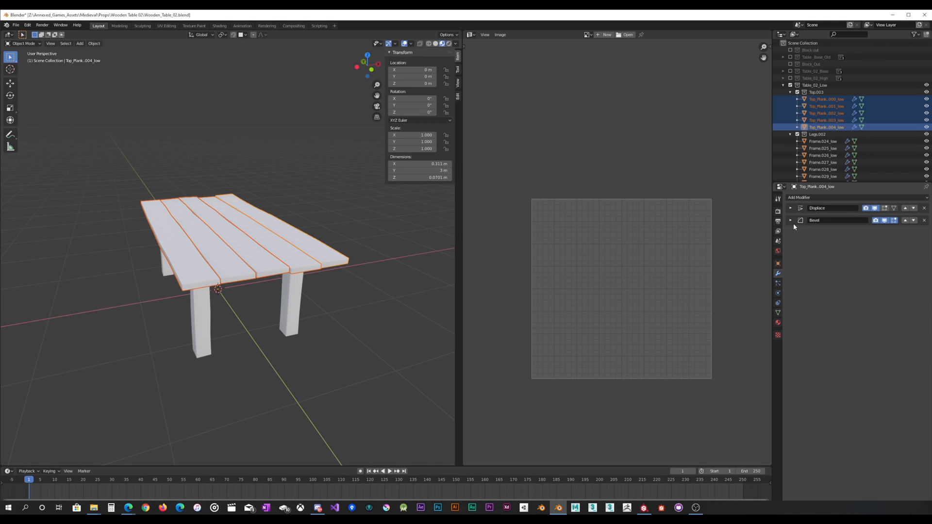
click(792, 220)
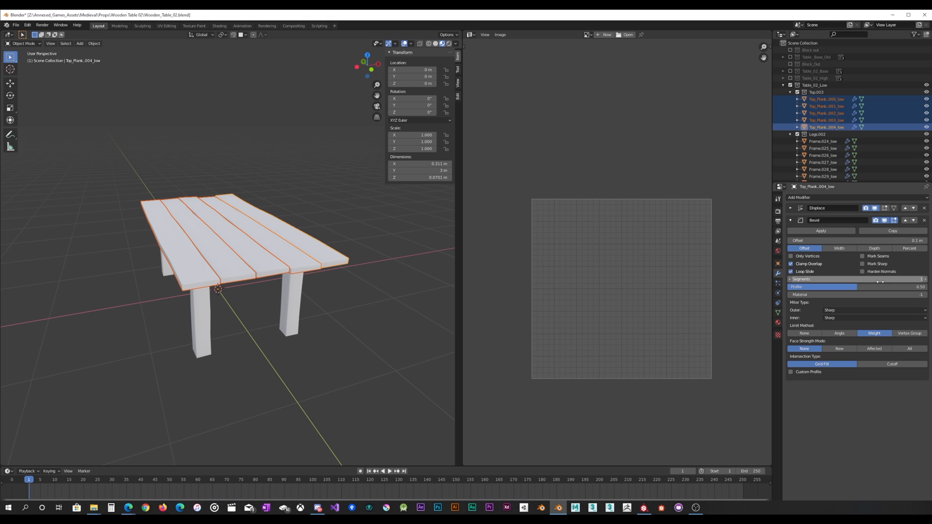
click(925, 281)
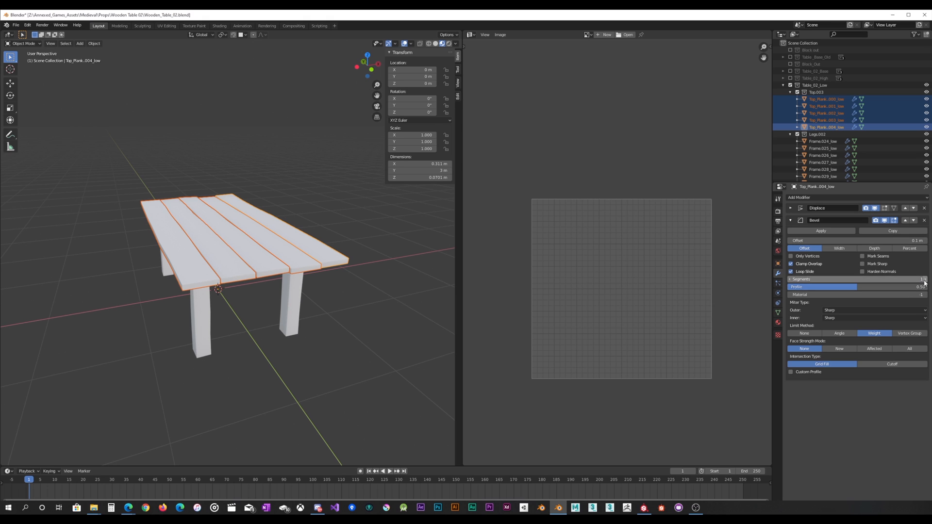
Examine the bevelled edges and corners of the low-poly tabletop planks from close up.
scroll(267, 287, up, 6)
scroll(271, 279, down, 5)
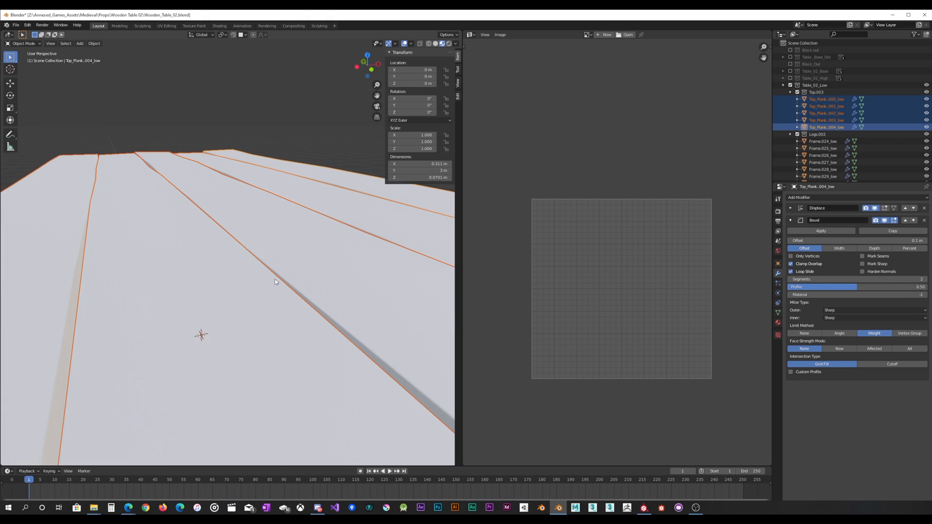
scroll(277, 275, up, 5)
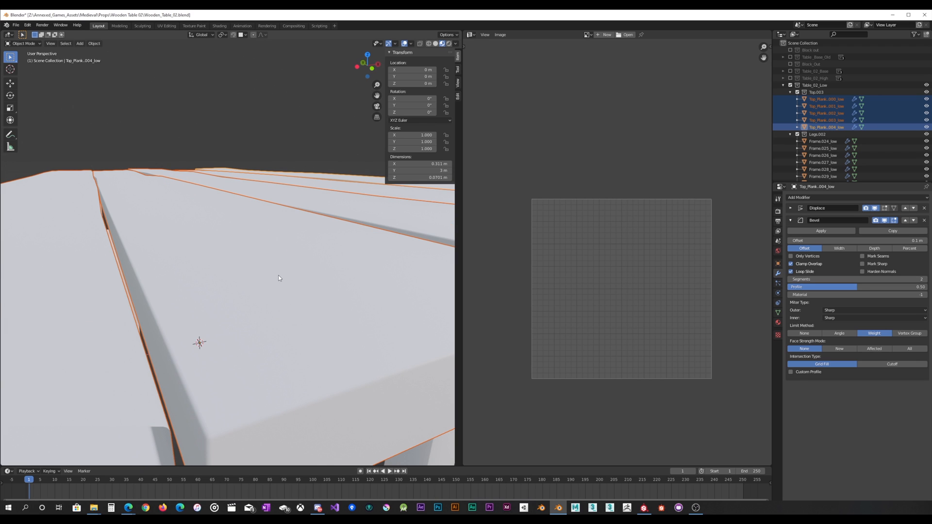
scroll(278, 274, down, 5)
middle_drag(278, 273, 287, 334)
scroll(287, 369, up, 5)
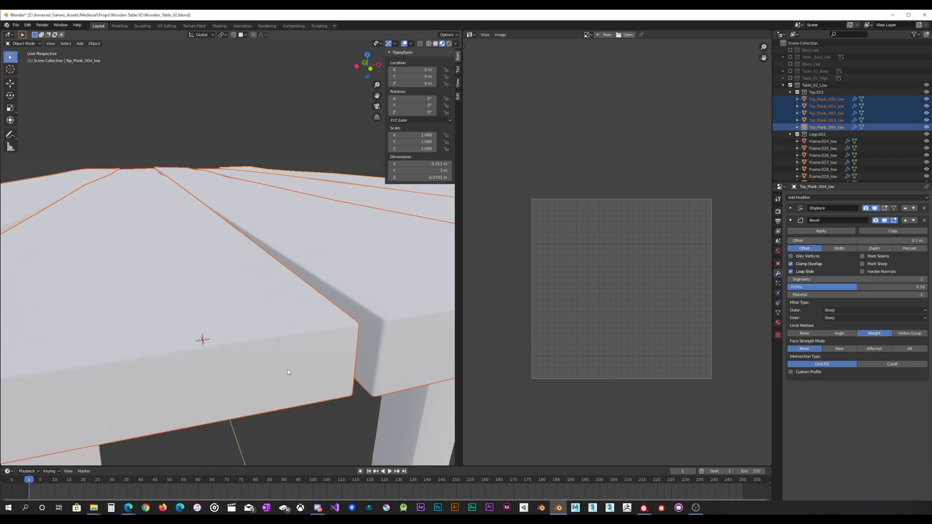
scroll(288, 372, down, 5)
scroll(285, 368, up, 3)
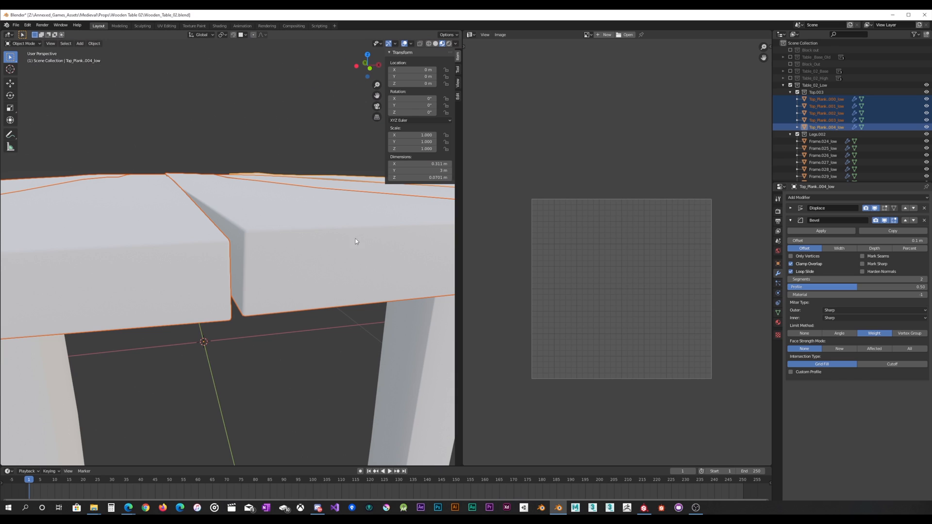
Check the Bevel modifier settings of the single plank Top_Plank..000_low.
click(826, 99)
click(791, 219)
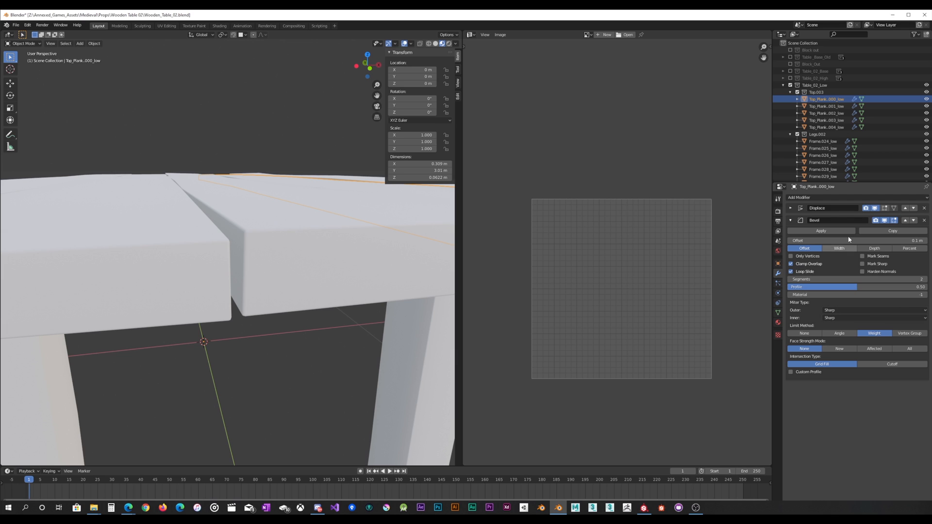
click(790, 221)
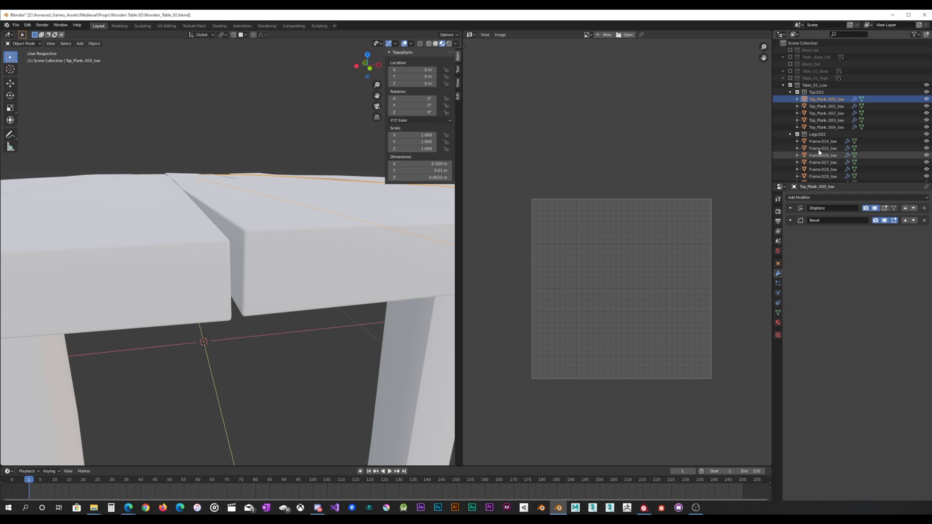
Select the five low-poly planks in Top.003 and show the active plank's Bevel modifier settings.
shift+click(825, 127)
key(KP_Decimal)
scroll(300, 209, up, 6)
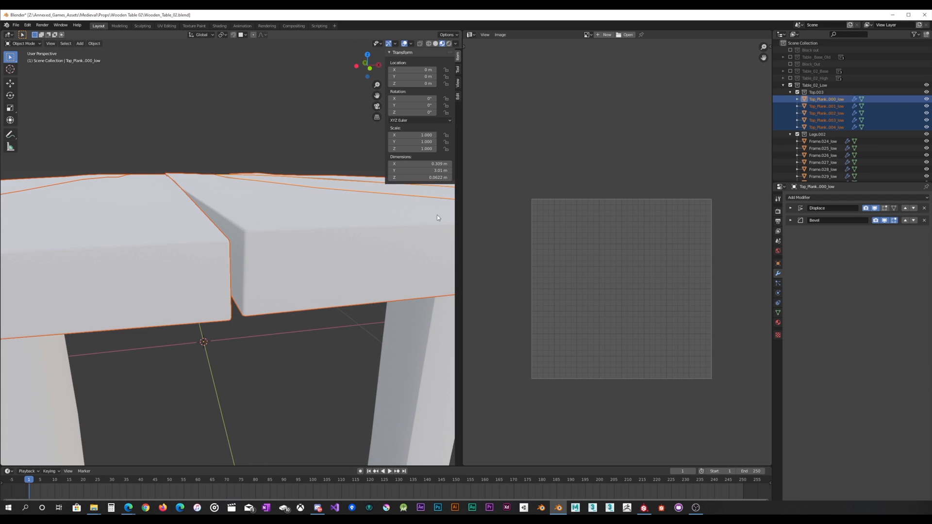
click(790, 221)
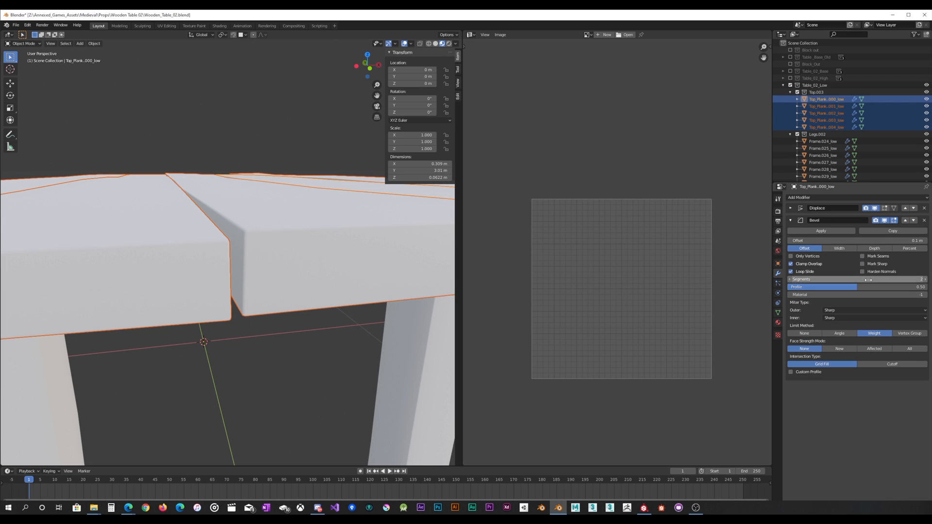
Examine the bevelled edges and gaps of the low-poly tabletop planks from above, below and the end.
scroll(237, 244, down, 1)
scroll(250, 245, up, 2)
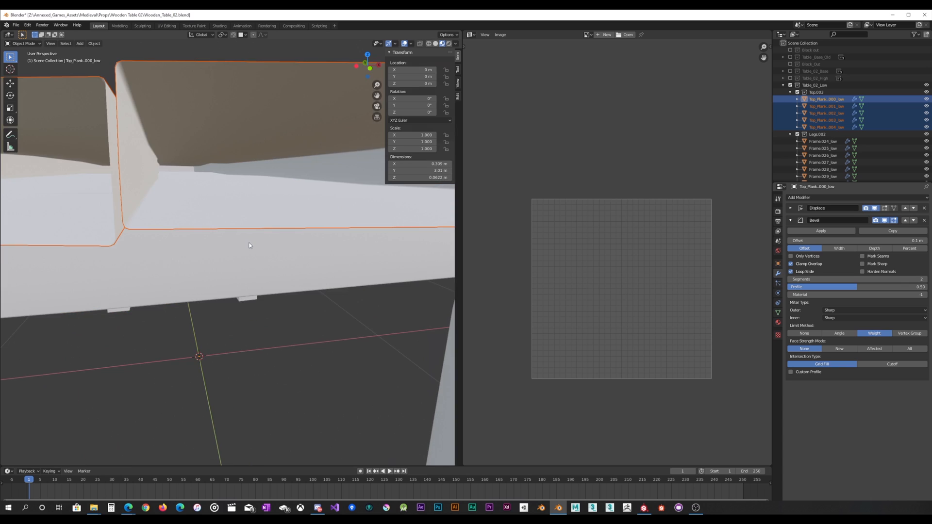
scroll(254, 243, down, 1)
middle_drag(261, 241, 268, 246)
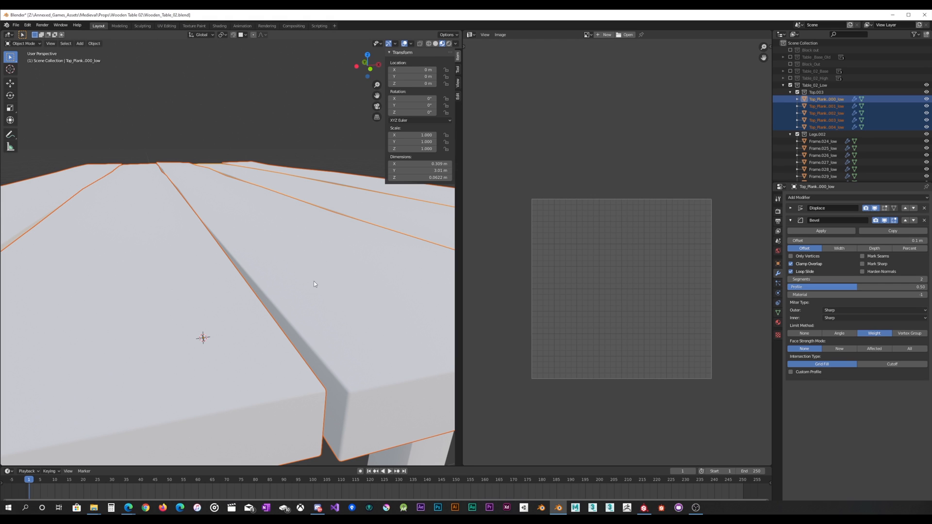
scroll(313, 281, down, 3)
scroll(261, 279, up, 1)
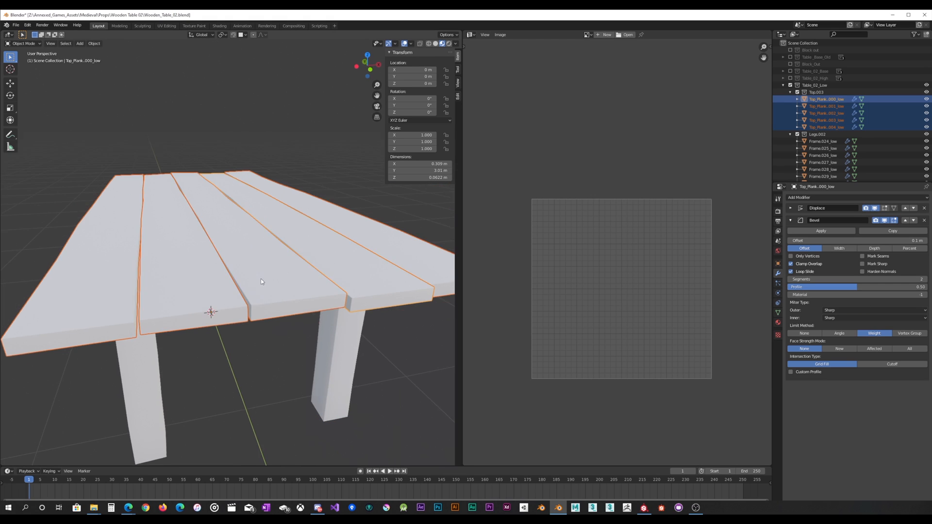
scroll(260, 283, up, 3)
scroll(850, 120, down, 1)
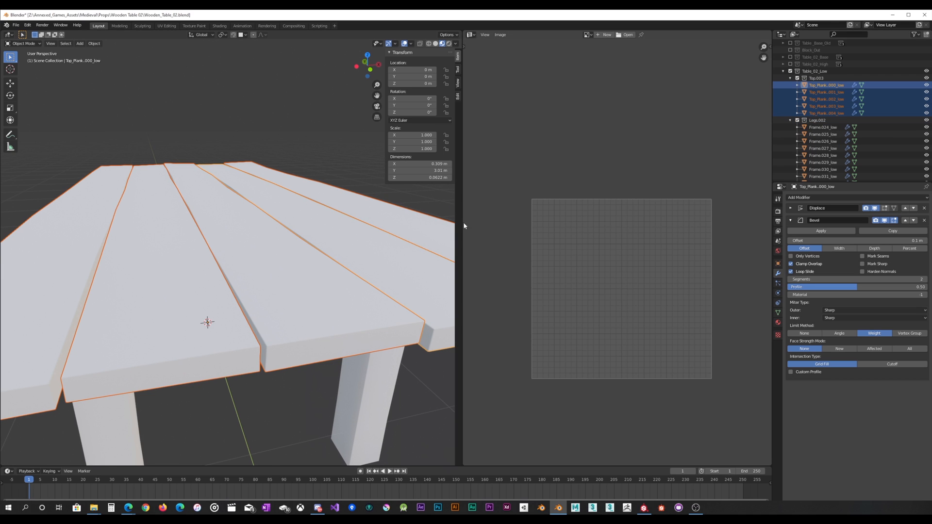
scroll(265, 332, up, 2)
middle_drag(266, 331, 268, 323)
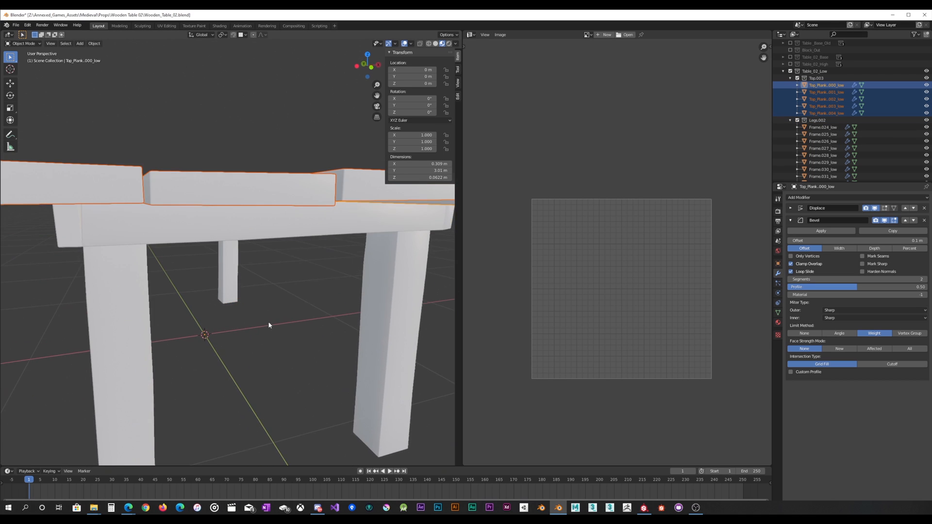
scroll(186, 188, up, 2)
Inspect the whole mesh and UV layout of the five low-poly planks in Edit Mode.
key(Tab)
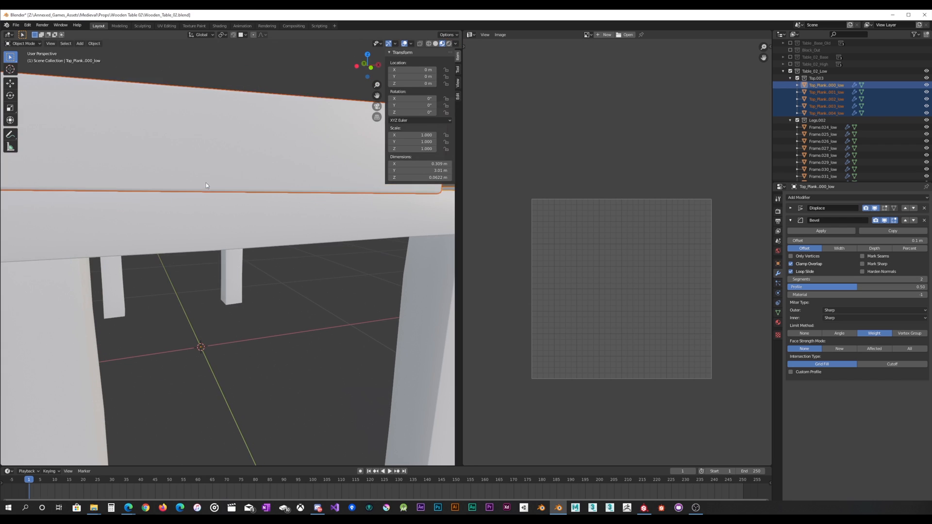
key(a)
mouse_move(250, 189)
middle_down()
mouse_move(257, 185)
mouse_move(250, 185)
middle_up()
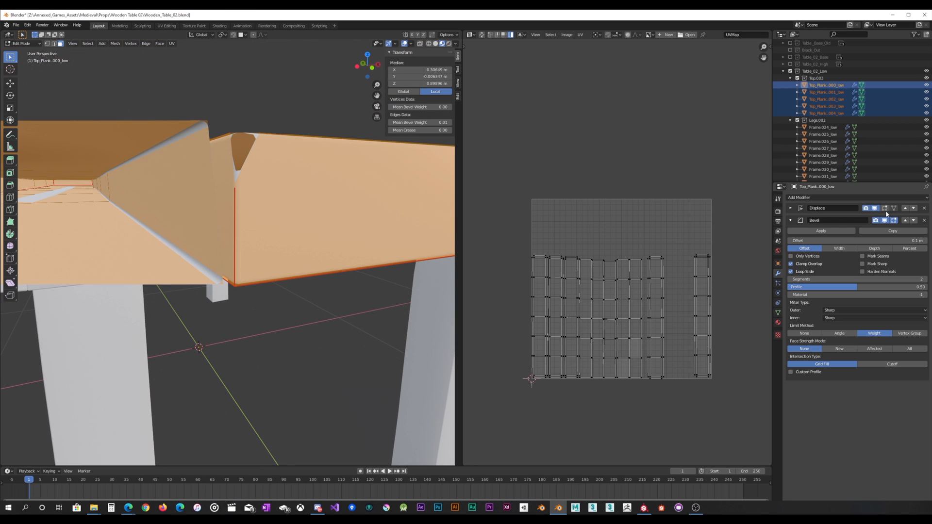
scroll(173, 246, down, 5)
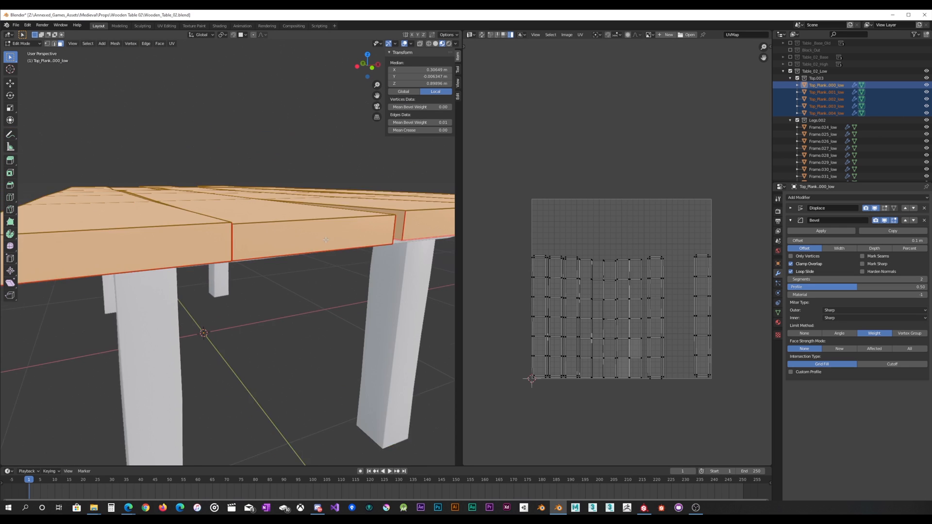
Select only the outer plank Top_Plank..003_low and check its mesh and UVs in Edit Mode.
key(Tab)
click(173, 246)
middle_drag(173, 247, 447, 235)
key(Tab)
scroll(242, 271, up, 3)
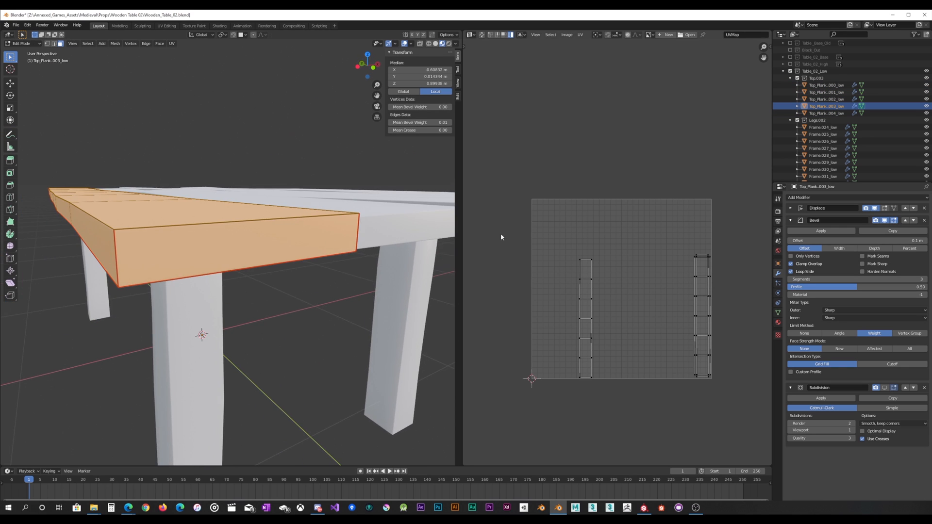
key(Tab)
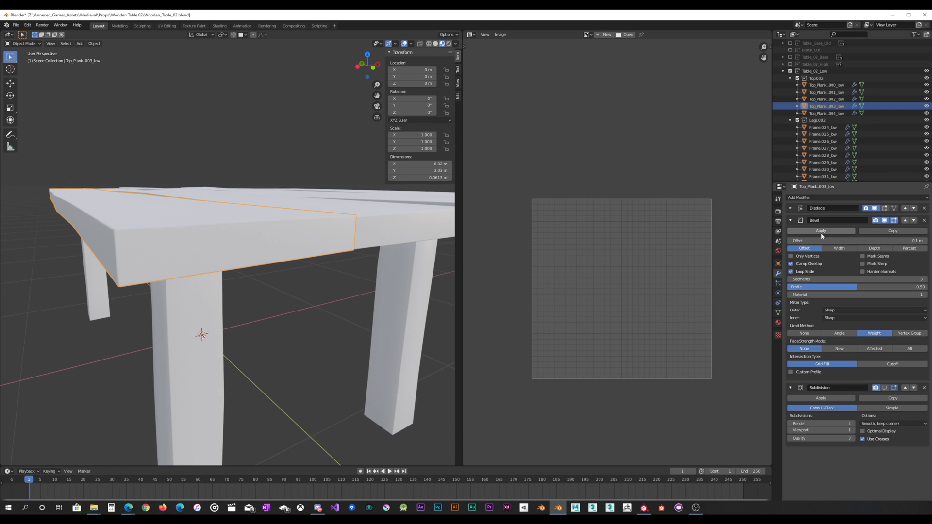
Apply the Bevel modifier of Top_Plank..003_low and inspect the resulting edge geometry in Edit Mode.
click(848, 231)
key(Tab)
middle_drag(204, 229, 277, 243)
scroll(296, 239, up, 1)
scroll(295, 239, down, 1)
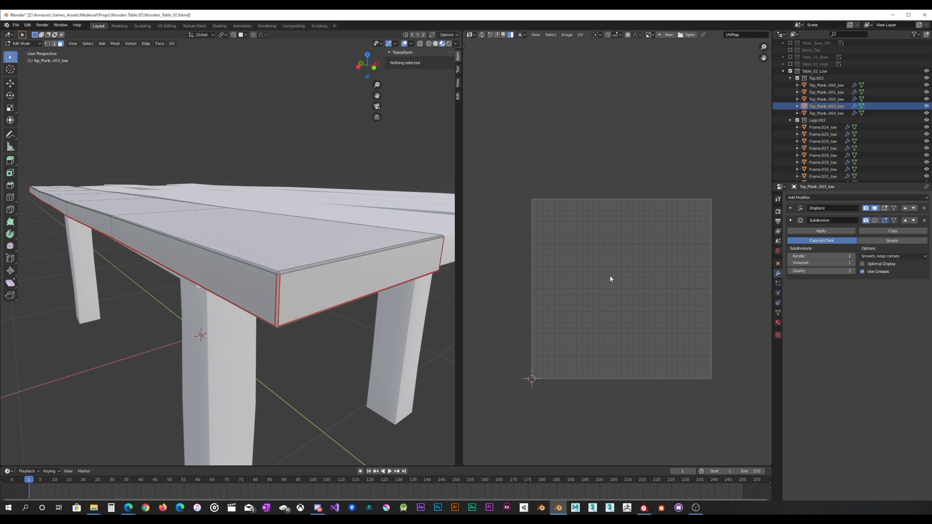
Return Top_Plank..003_low to Object Mode and undo the application of its Bevel modifier.
key(Tab)
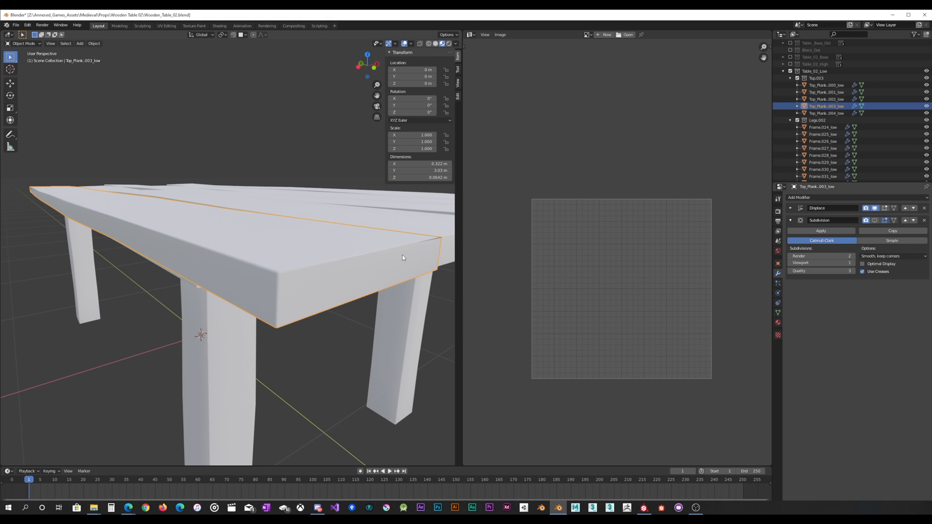
key(Tab)
key(Tab)
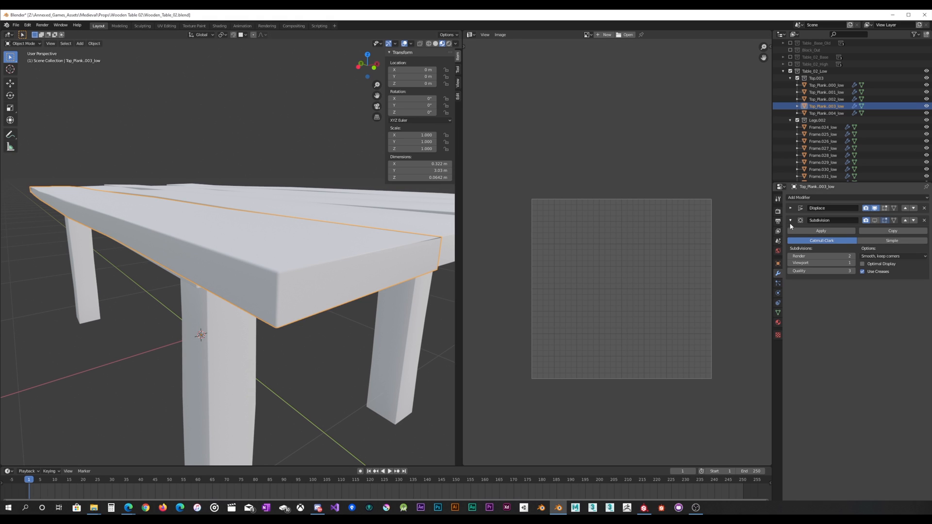
click(804, 199)
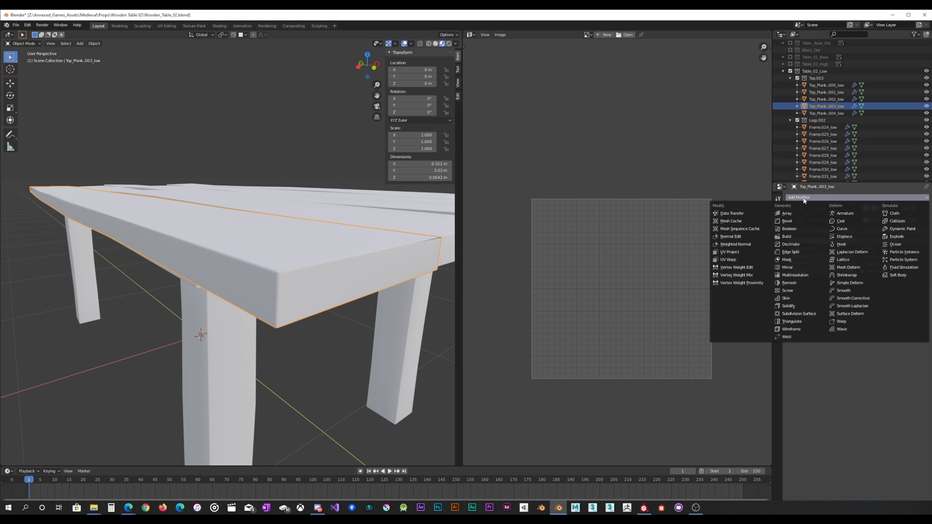
click(804, 199)
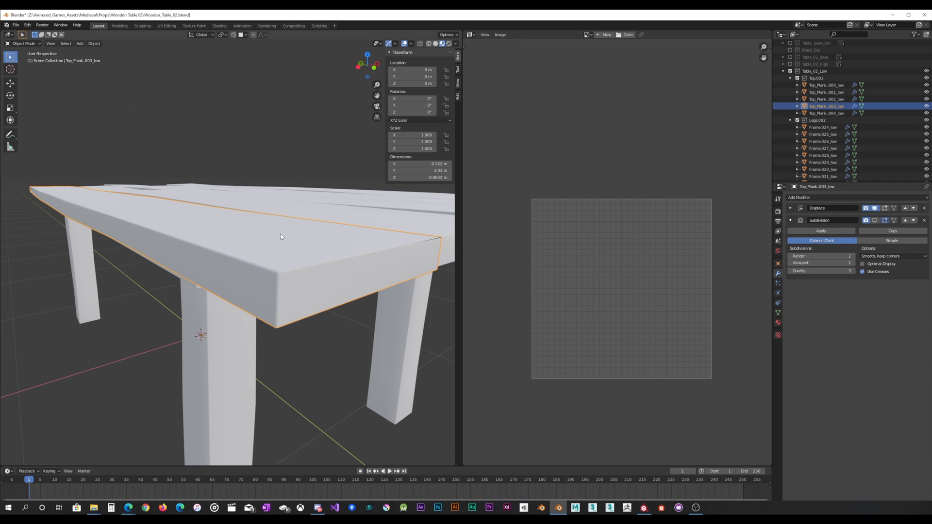
key(ctrl+z)
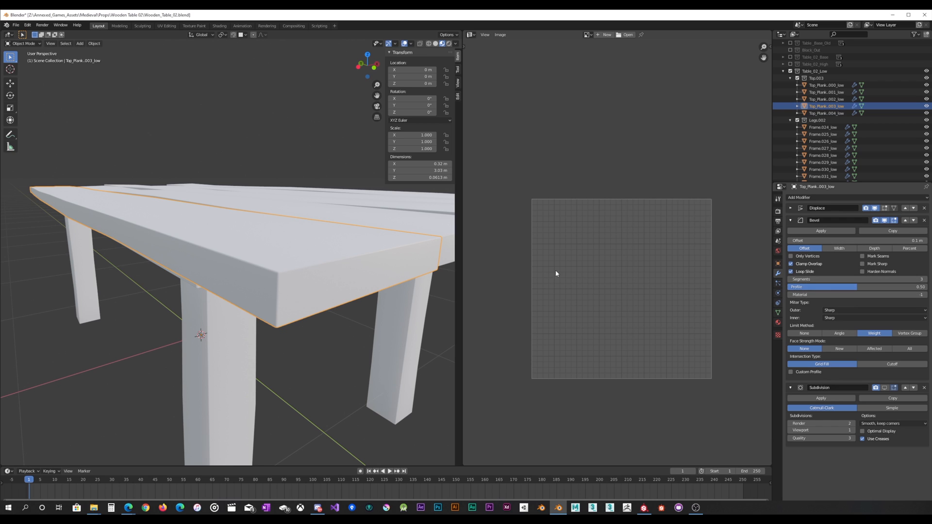
Set the Bevel segments of Top_Plank..003_low to 2, apply the modifier and open the mesh in Edit Mode.
click(790, 280)
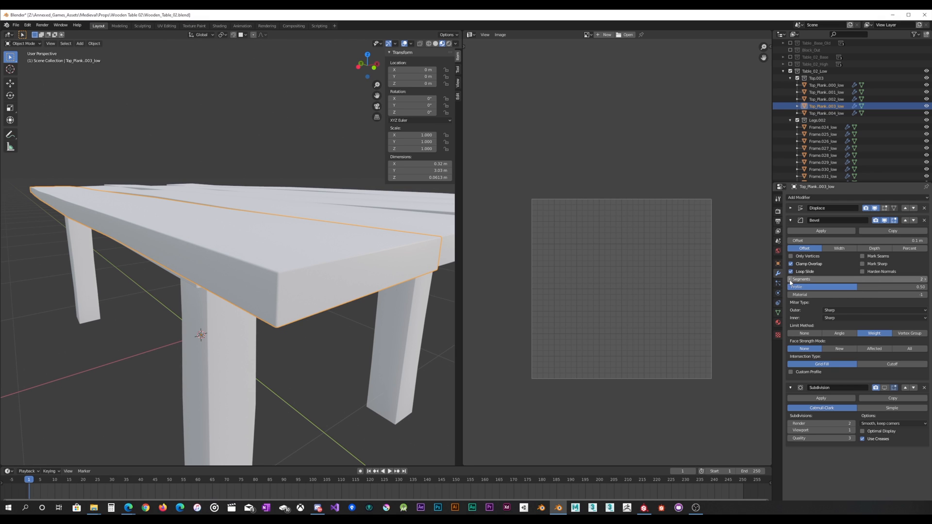
click(821, 231)
key(Tab)
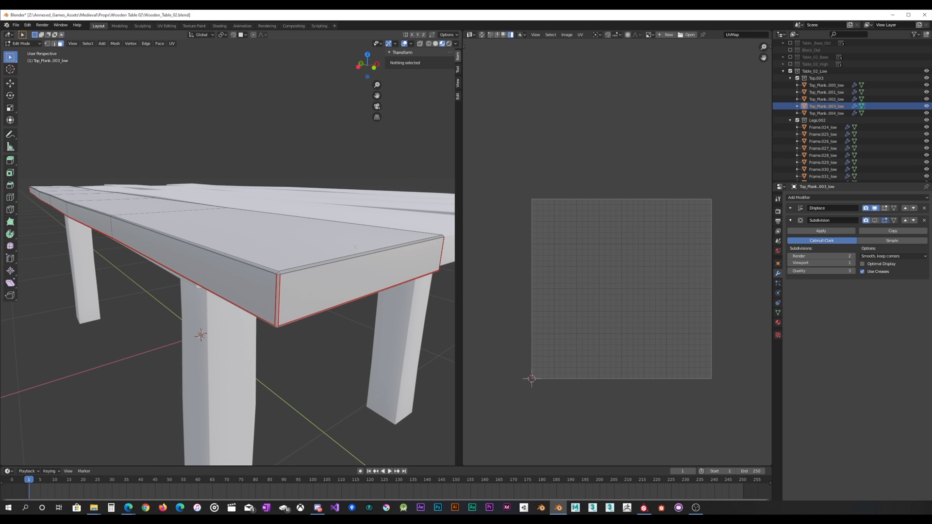
Undo the applied bevel on the front tabletop plank and reapply its Bevel modifier with 1 segment.
key(Tab)
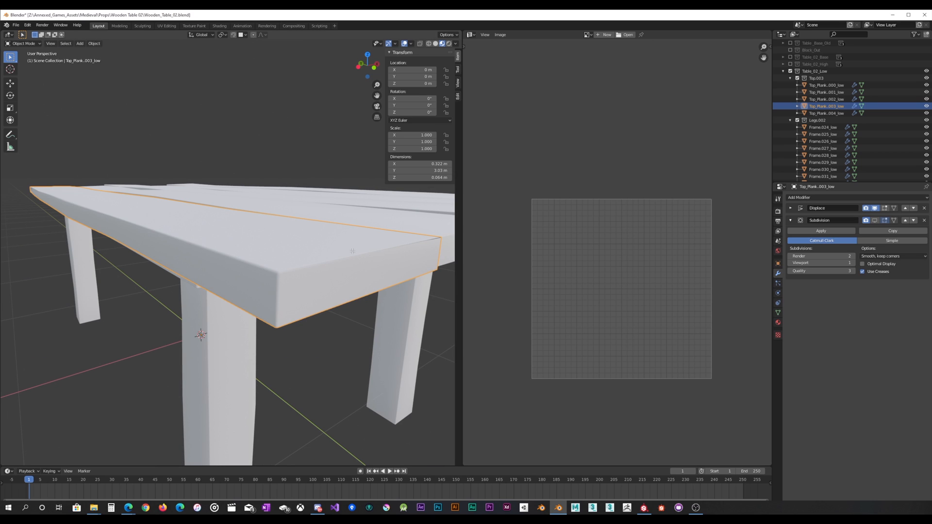
key(ctrl+z)
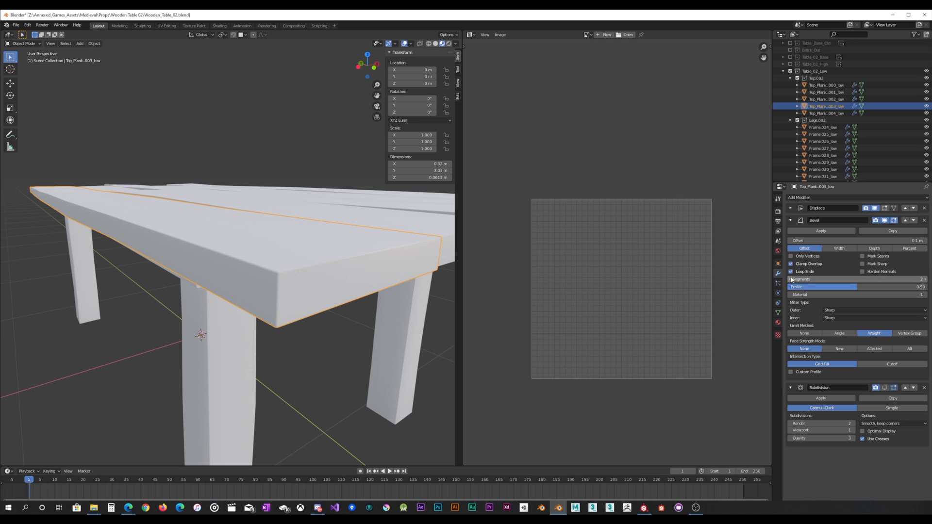
click(822, 231)
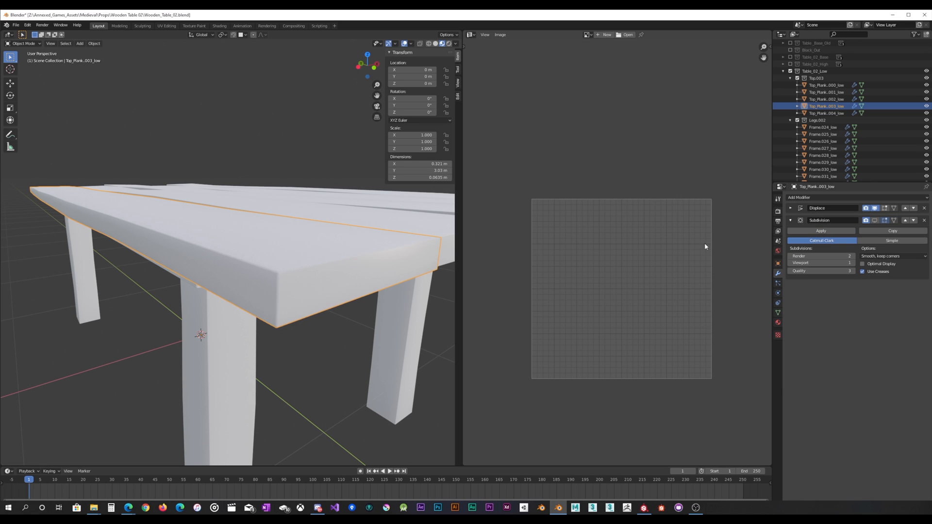
Compare the plank's bevelled edge mesh in Edit Mode with its smooth shading in Object Mode.
key(Tab)
key(KP_9)
key(KP_9)
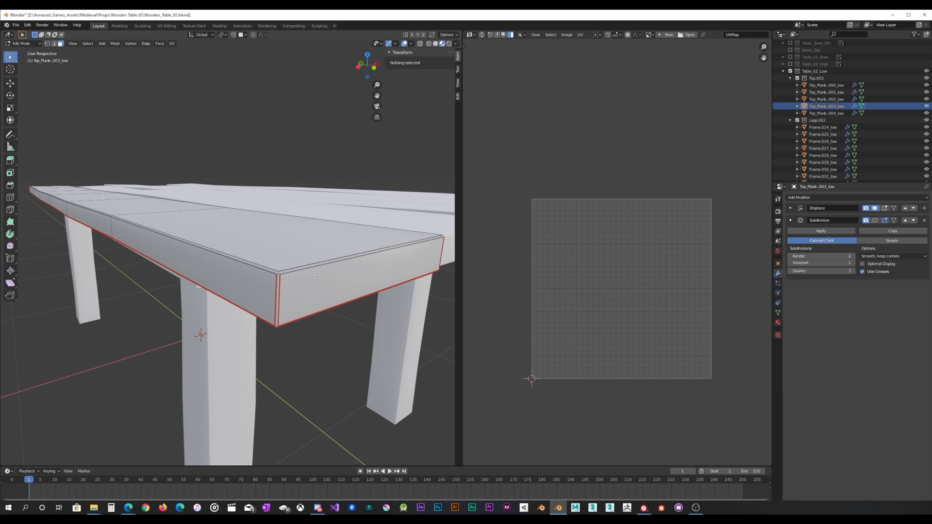
key(KP_9)
key(KP_9)
key(Tab)
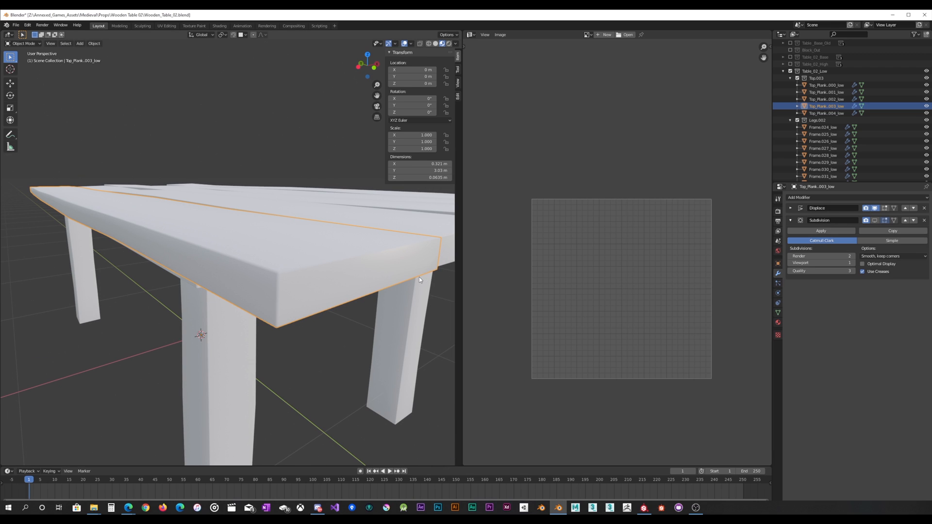
key(Tab)
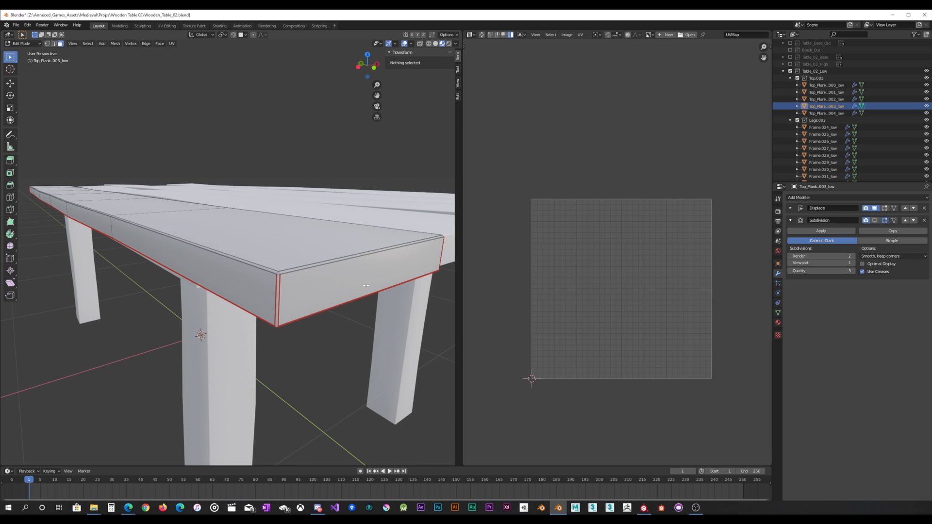
Undo the 1-segment bevel on the plank and reapply its Bevel modifier with 2 segments, ending in Edit Mode.
key(ctrl+z)
key(ctrl+z)
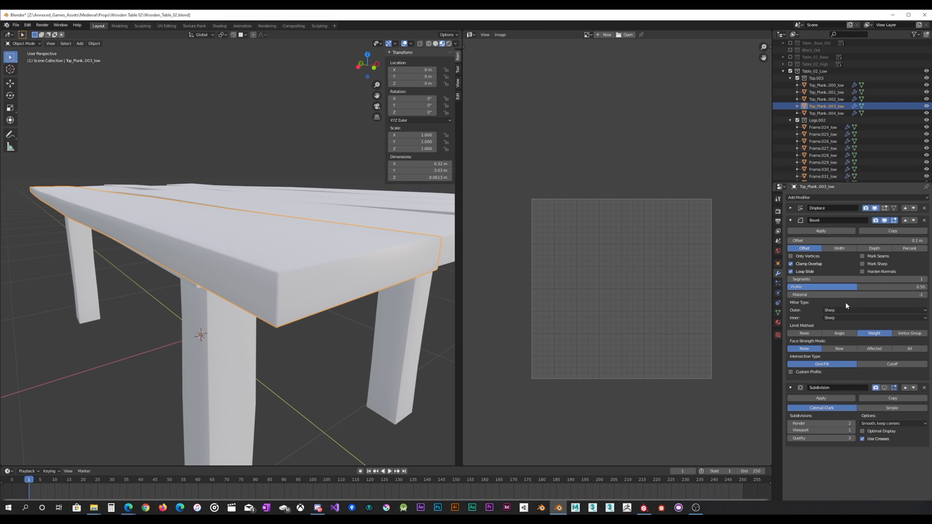
click(924, 280)
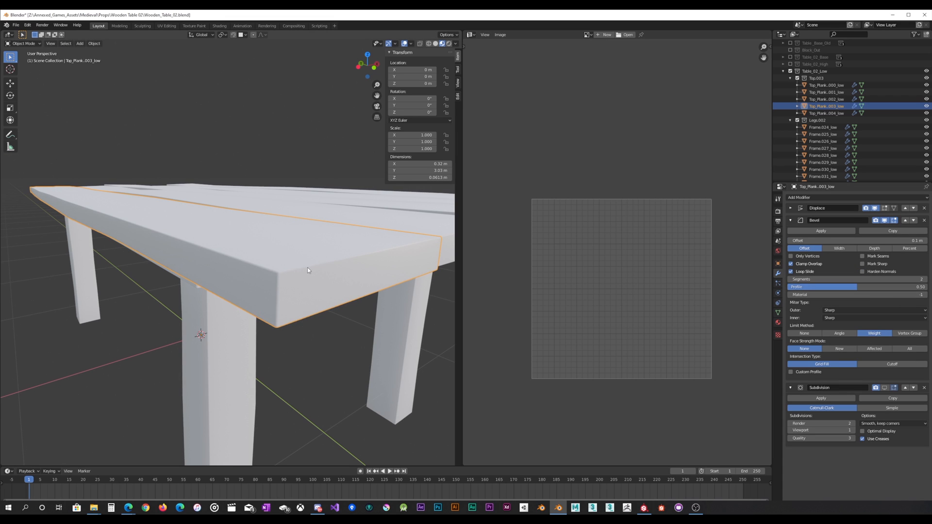
scroll(308, 268, up, 1)
scroll(308, 268, down, 1)
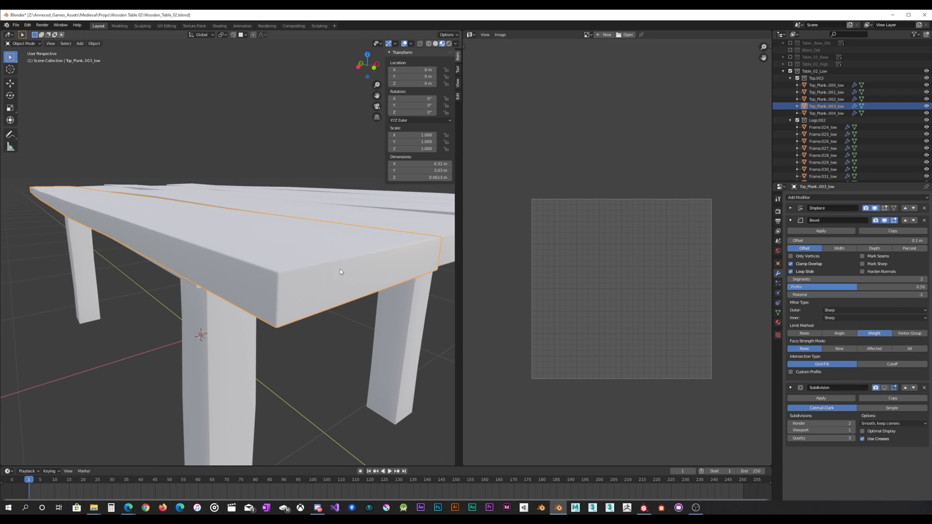
click(828, 231)
key(Tab)
scroll(315, 270, up, 2)
scroll(315, 270, down, 2)
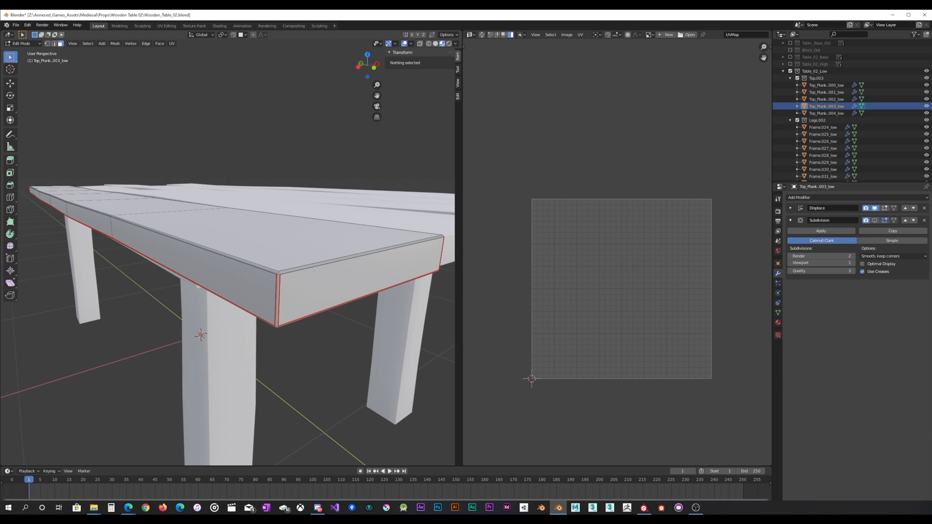
Select the narrow vertical face at the plank's front corner, frame it, and try to bevel it.
click(279, 285)
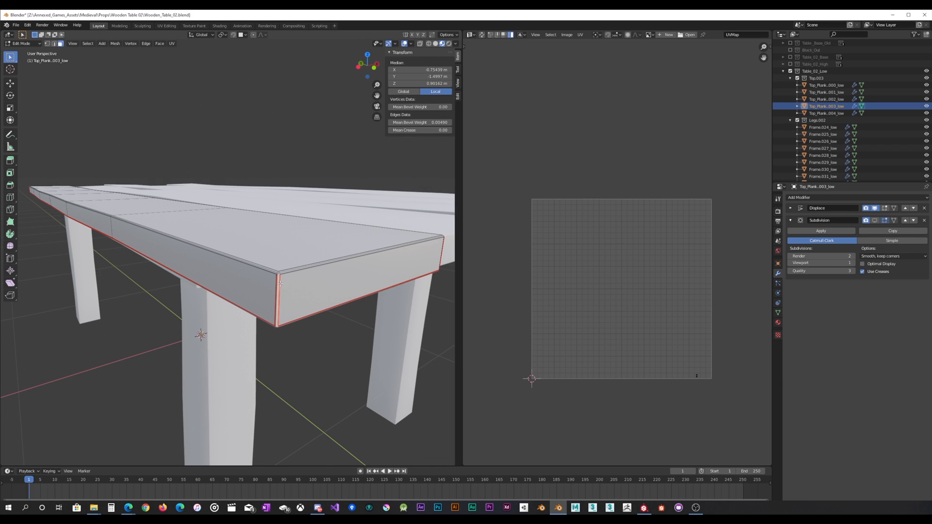
click(280, 284)
click(279, 286)
key(KP_Decimal)
key(ctrl+b)
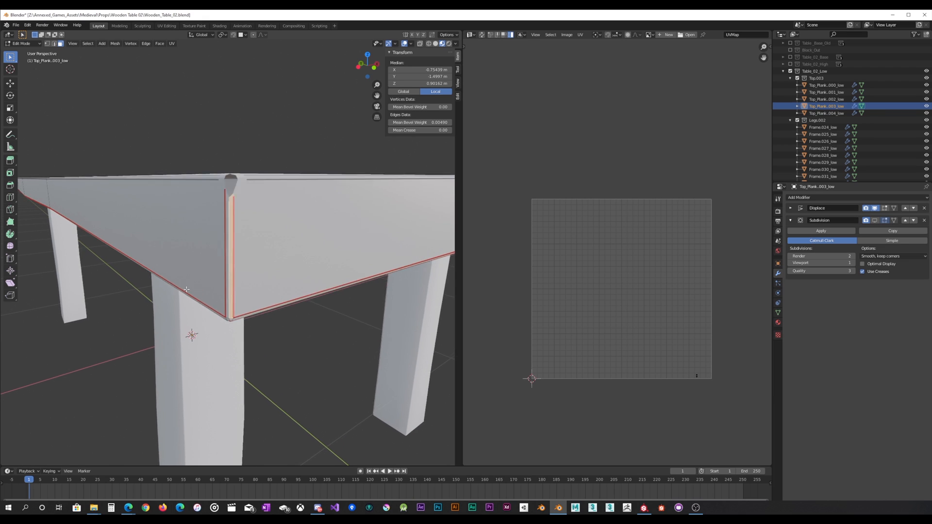
right_click(147, 285)
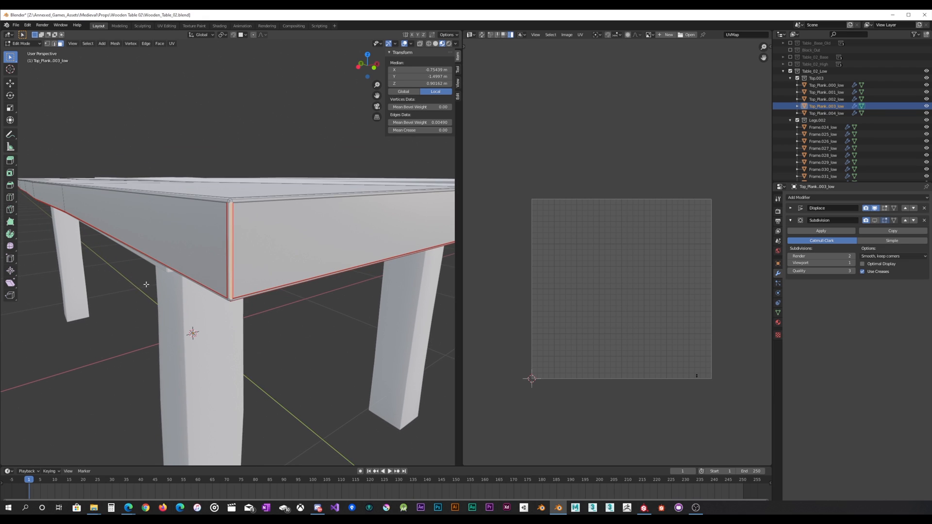
Examine the geometry of the plank's bevelled front corner by selecting its vertices, its edge loop and its narrow vertical face.
click(51, 44)
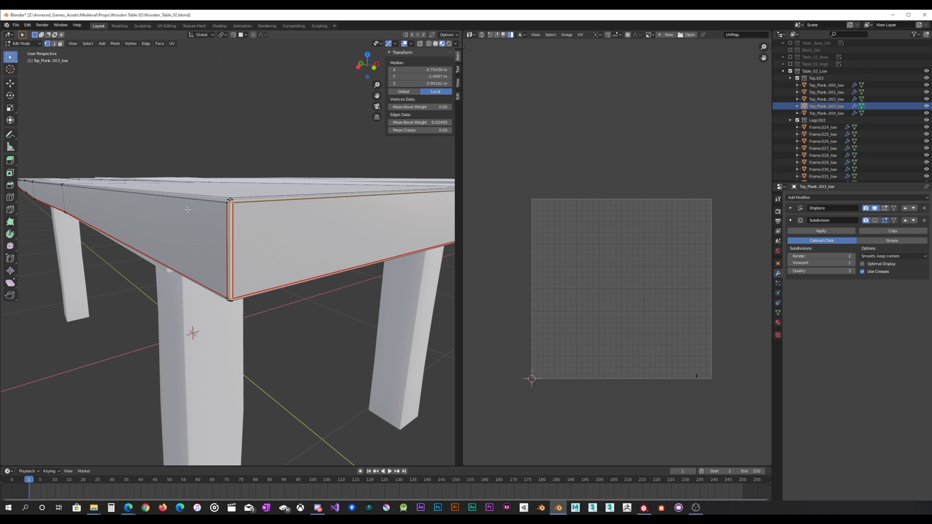
click(231, 202)
click(230, 204)
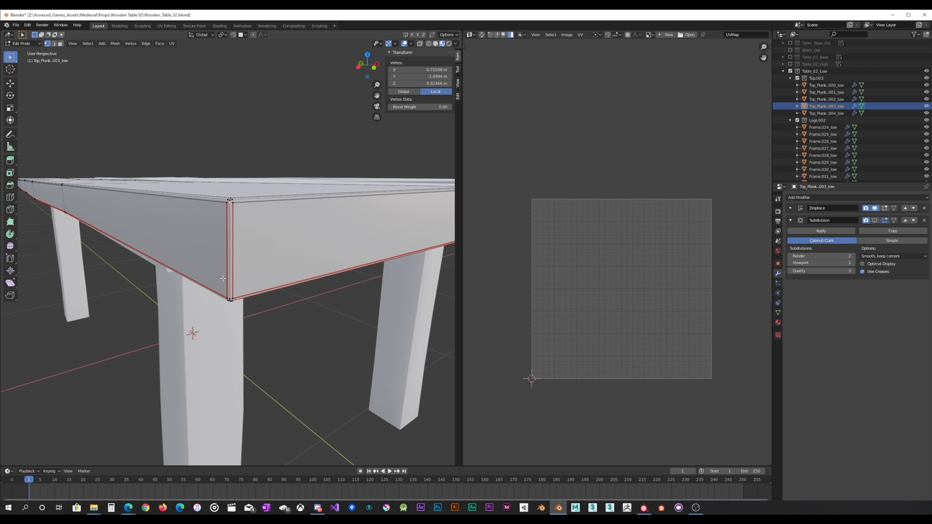
click(233, 295)
click(234, 251)
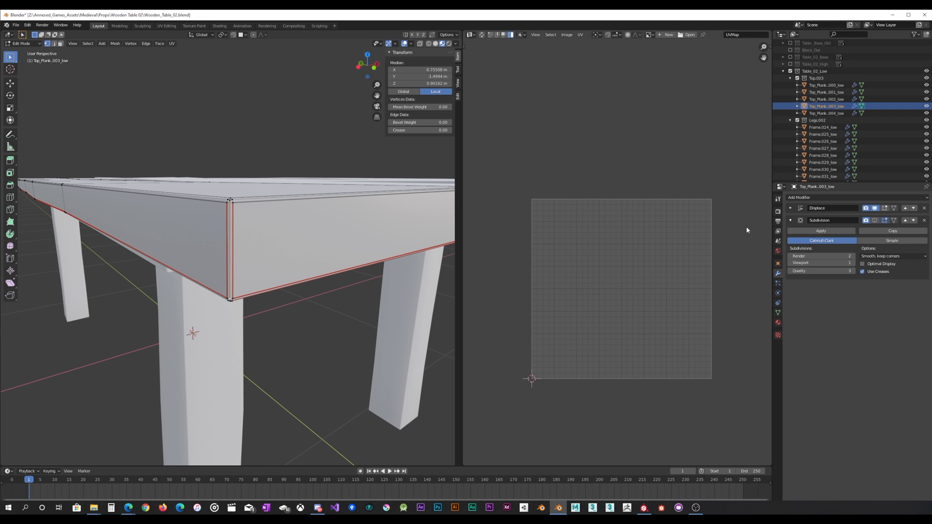
click(214, 214)
click(237, 218)
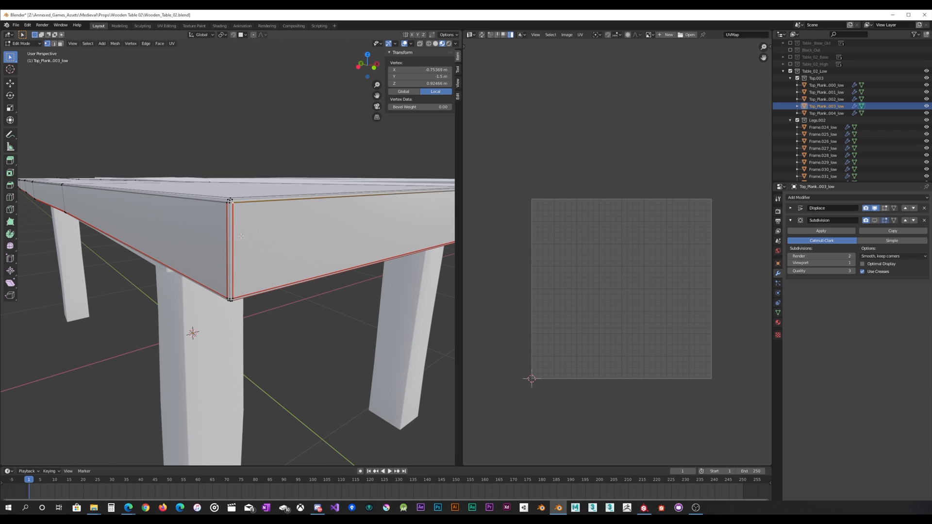
alt+click(234, 236)
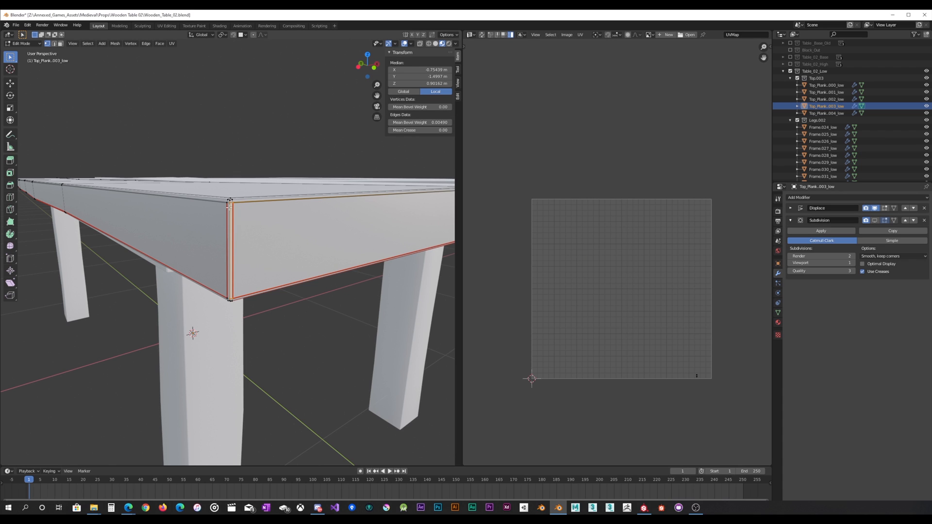
key(3)
click(235, 253)
click(232, 263)
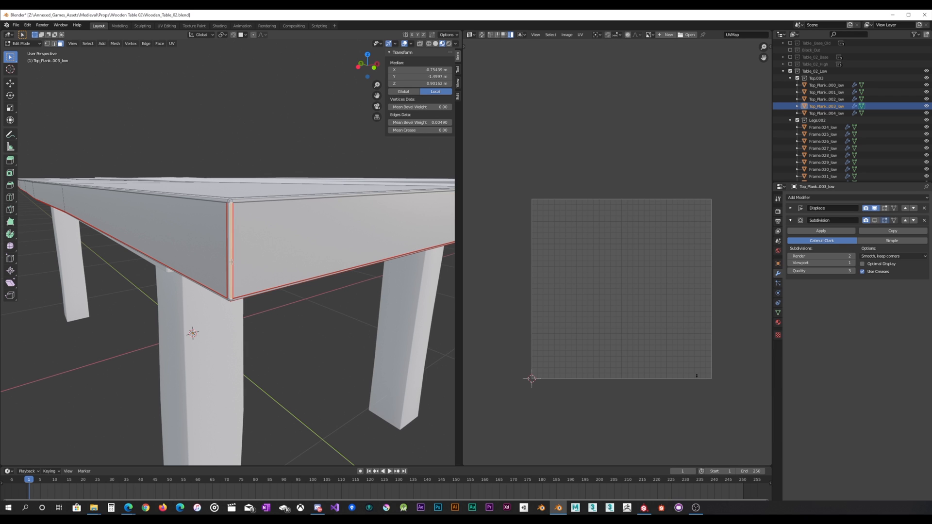
Undo the 2-segment bevel on the plank and reapply its Bevel modifier with 1 segment, ending in Edit Mode.
key(Tab)
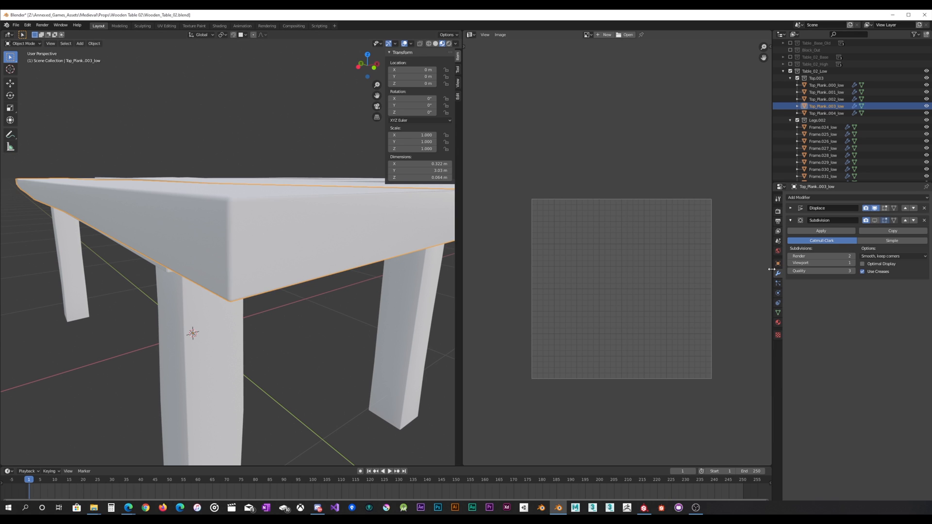
key(ctrl+z)
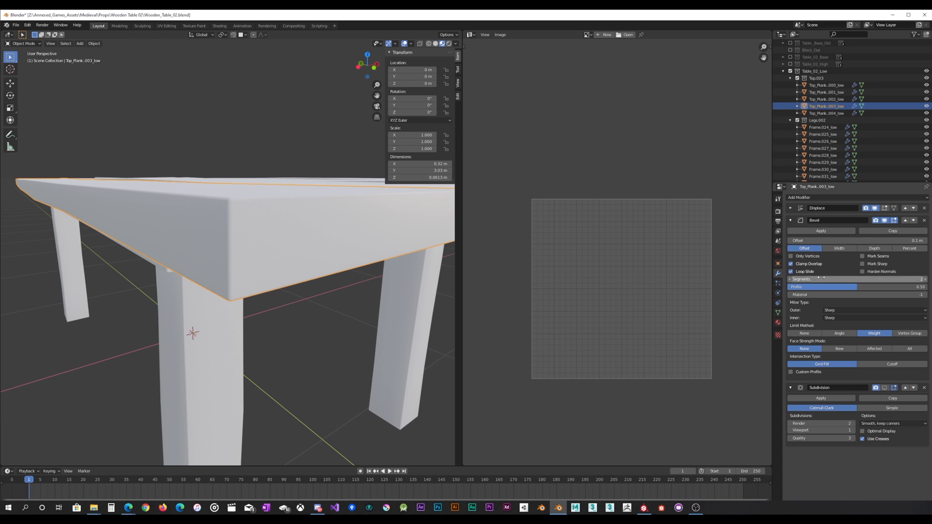
click(790, 279)
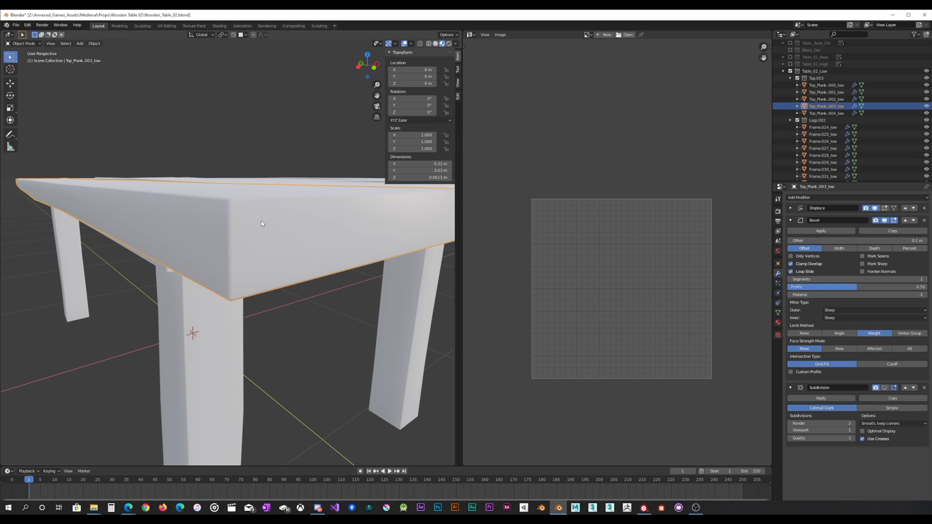
click(820, 231)
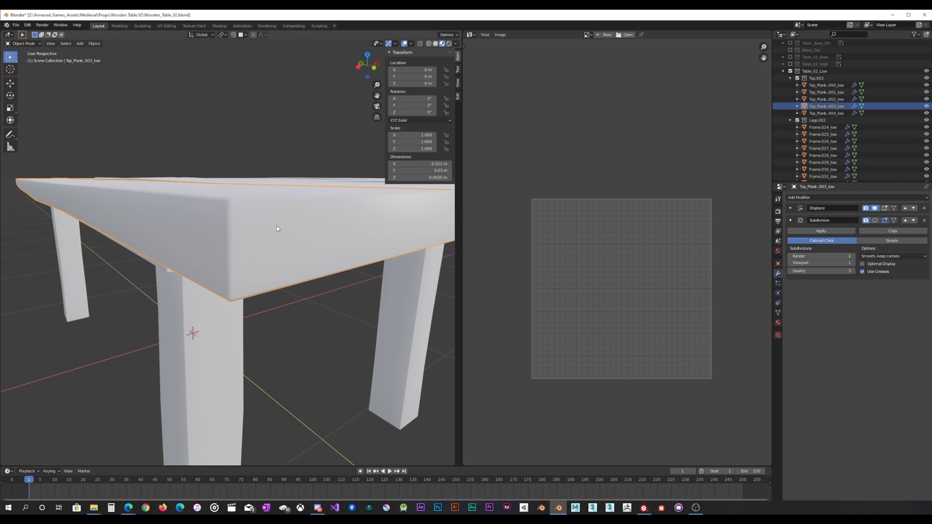
key(Tab)
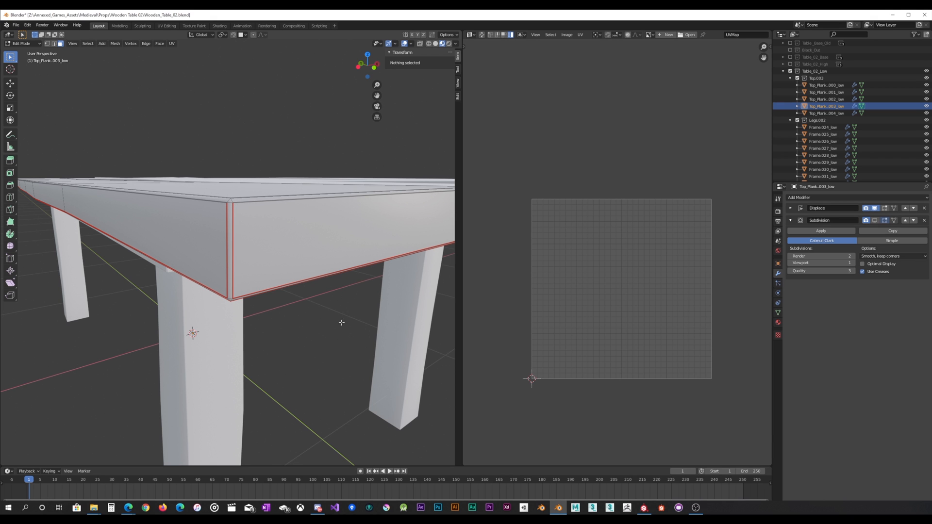
Switch to Substance Painter and examine the baked, rounded edges at the tabletop plank's corner up close.
click(644, 508)
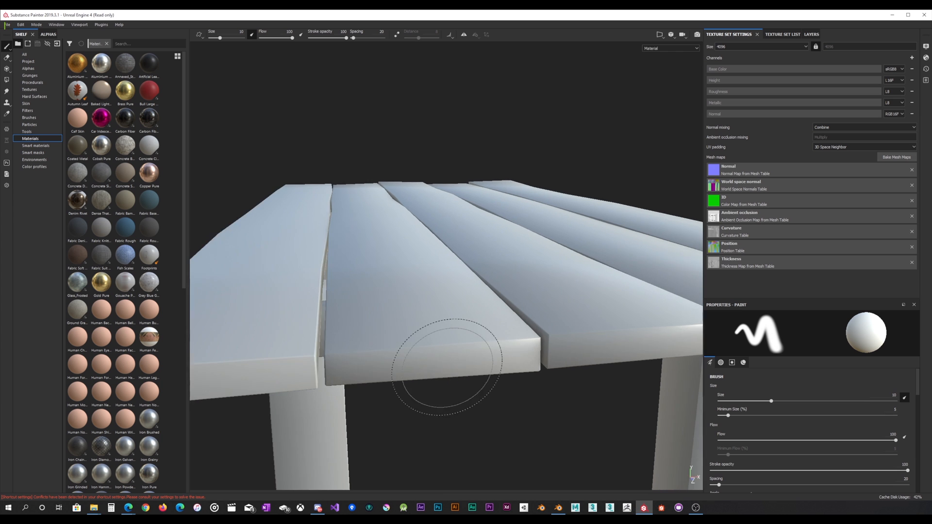
mouse_move(446, 366)
alt+mouse_down()
mouse_move(427, 354)
mouse_move(482, 308)
mouse_move(514, 320)
alt+mouse_up()
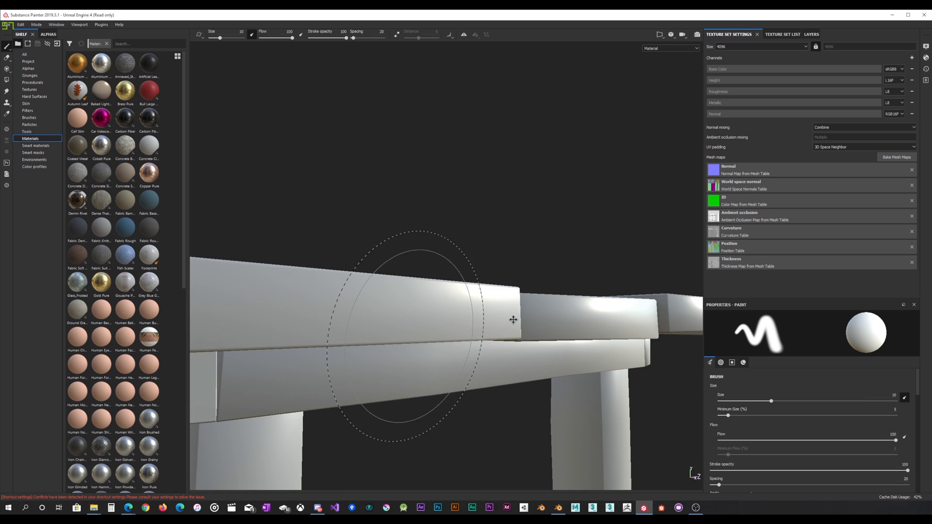
alt+middle_drag(513, 320, 600, 321)
alt+drag(439, 314, 431, 319)
scroll(359, 286, up, 5)
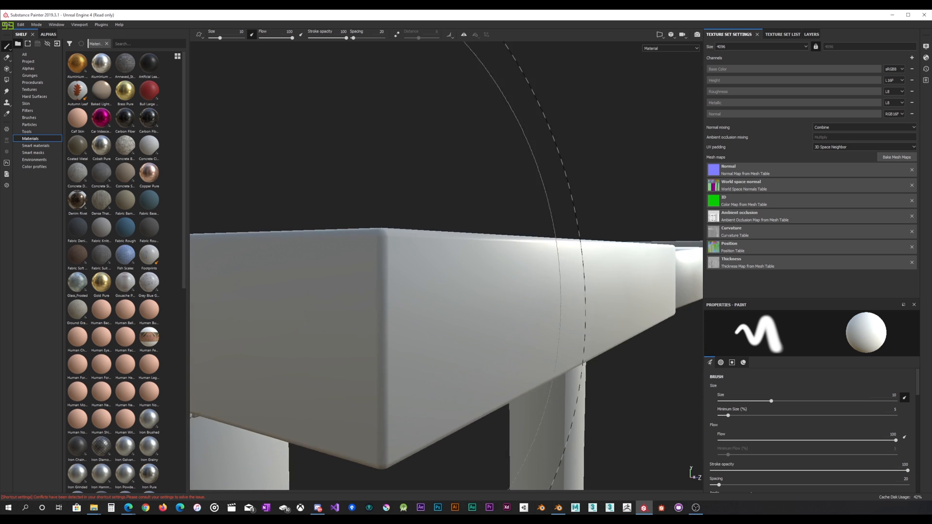
mouse_move(403, 233)
alt+mouse_down()
mouse_move(402, 293)
mouse_move(376, 316)
mouse_move(279, 316)
mouse_move(279, 302)
alt+mouse_up()
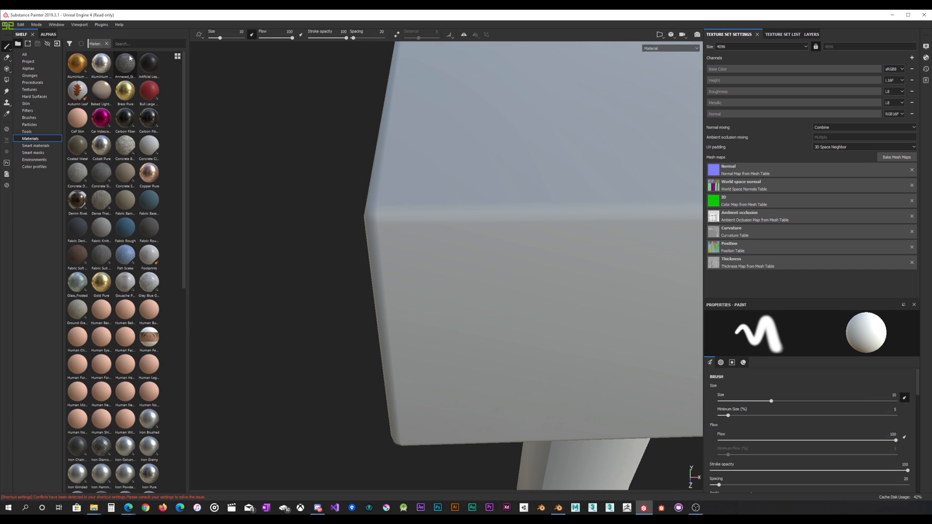
Search the materials for "wo" and assign the Wood Rough material to the table mesh.
click(141, 44)
text(wo)
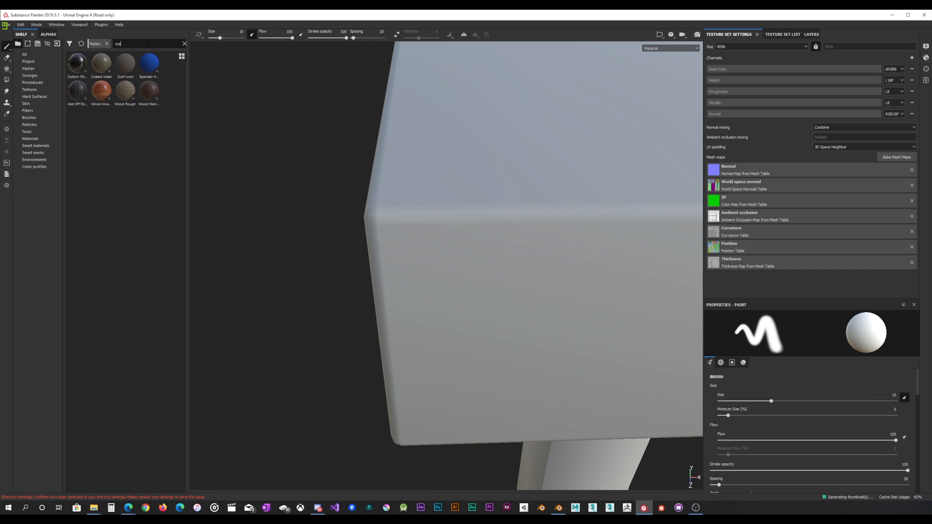
mouse_move(126, 90)
mouse_down()
mouse_move(467, 151)
mouse_move(631, 129)
mouse_move(590, 157)
mouse_up()
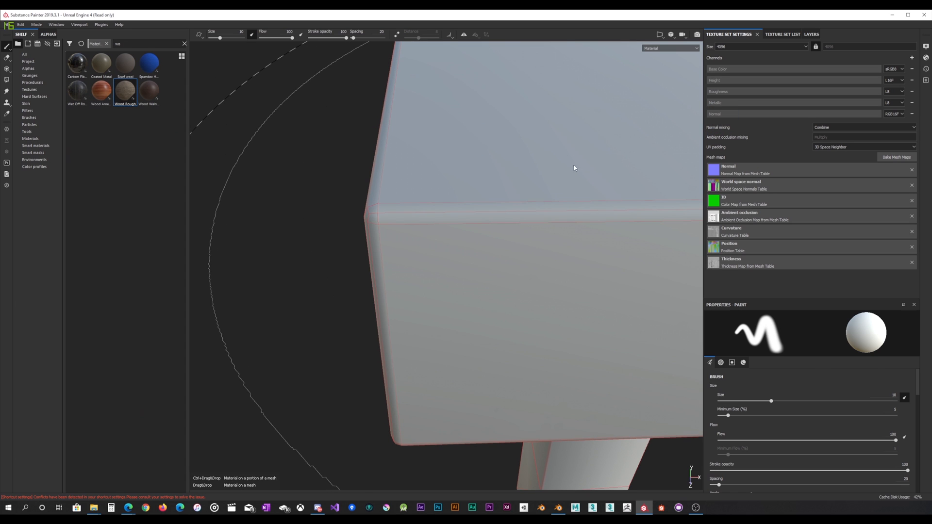
Examine the wood-textured plank's corner, edges and underside from close up and from farther away.
alt+drag(403, 260, 501, 225)
scroll(429, 260, down, 2)
scroll(427, 284, up, 3)
alt+drag(427, 283, 345, 290)
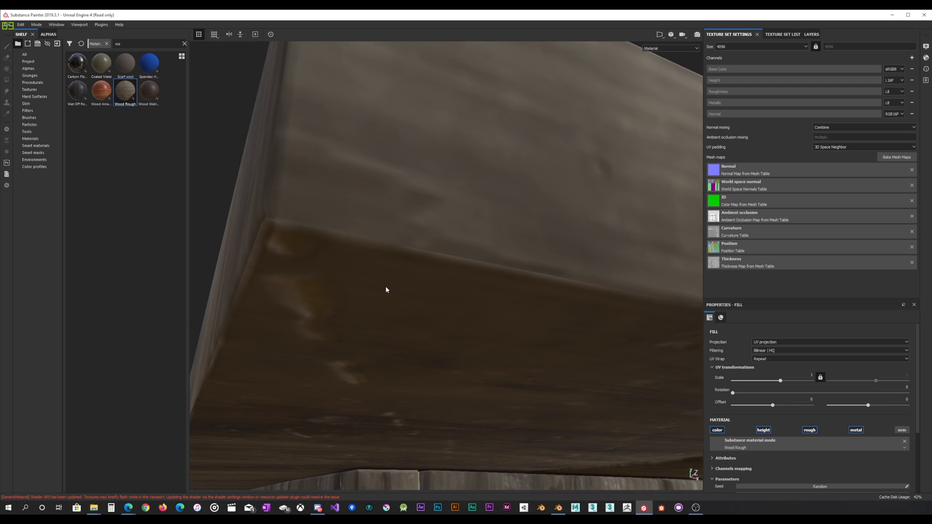
scroll(387, 290, down, 4)
alt+drag(410, 295, 654, 455)
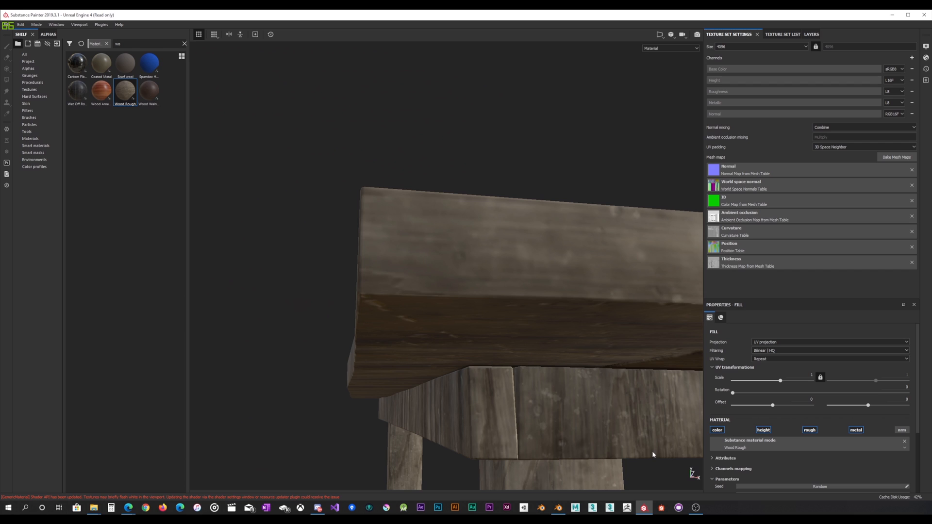
Switch to Blender, restore the unapplied Bevel modifier on Top_Plank.003_low and raise its segment count by one.
click(558, 508)
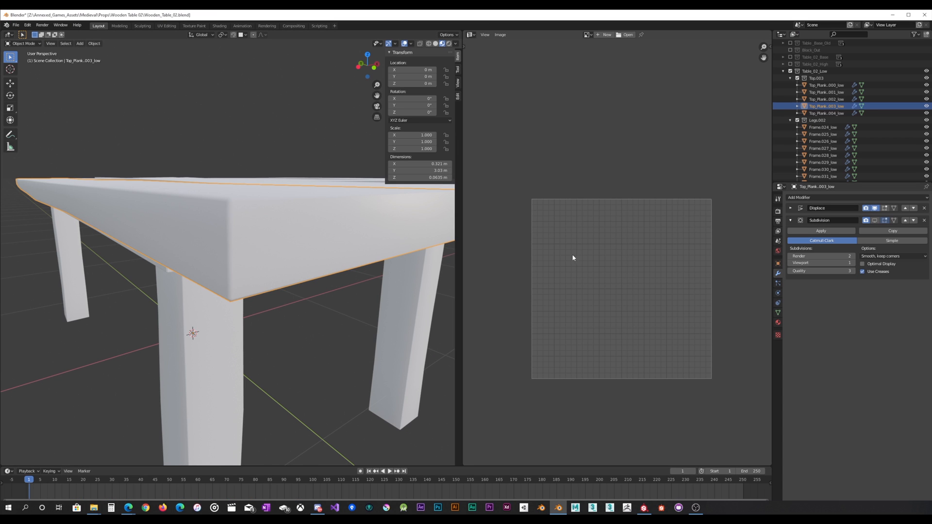
key(Tab)
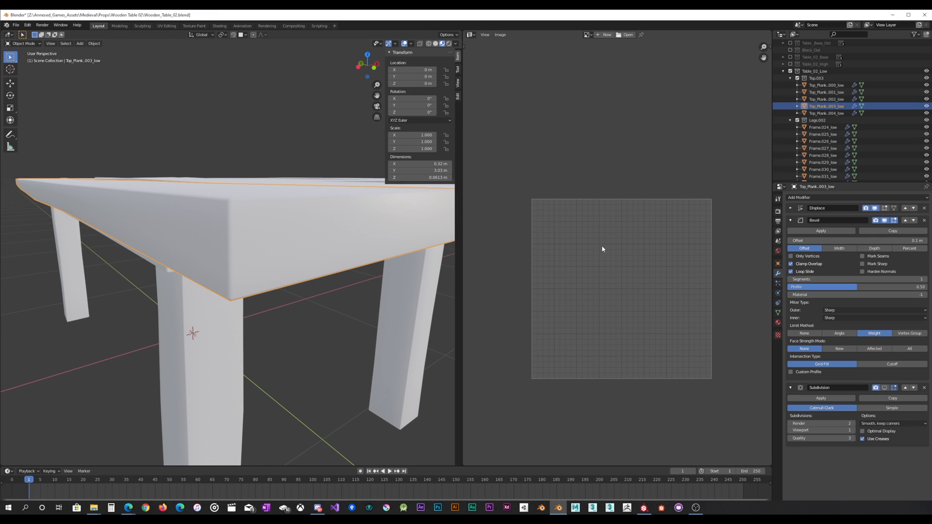
click(925, 279)
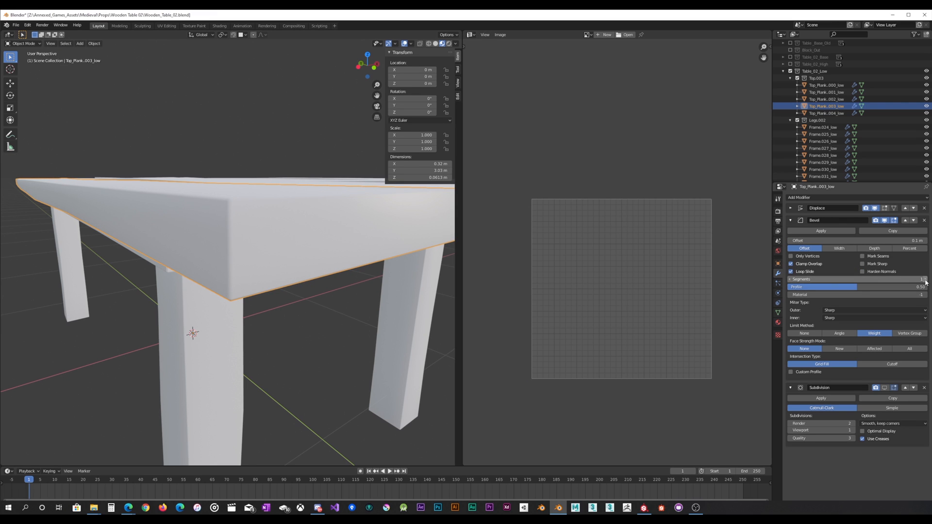
Check the Bevel modifier's segment count on the neighbouring plank, Top_Plank.002_low.
click(831, 99)
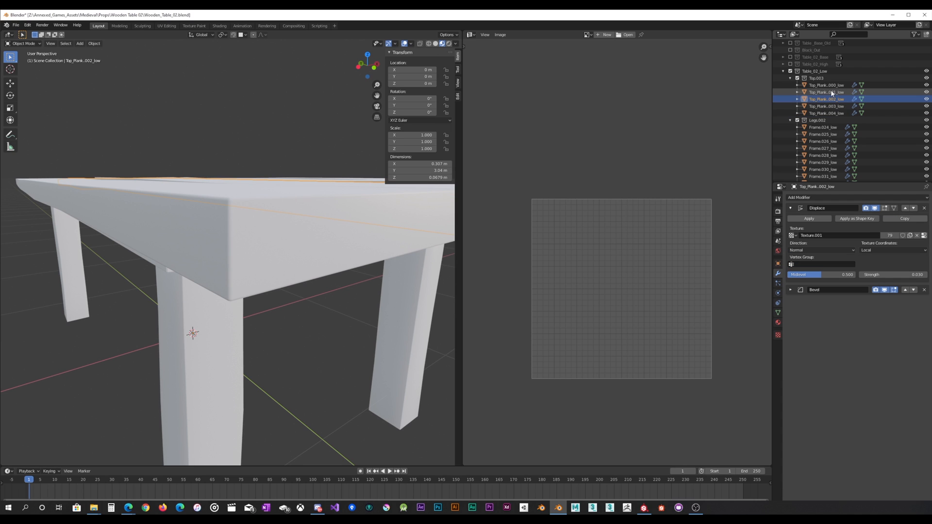
click(792, 292)
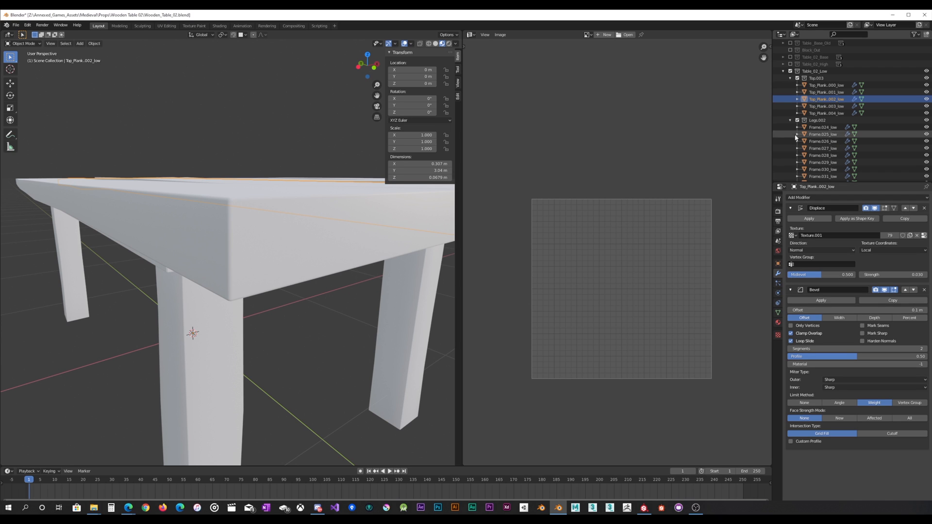
click(798, 92)
click(798, 92)
click(825, 85)
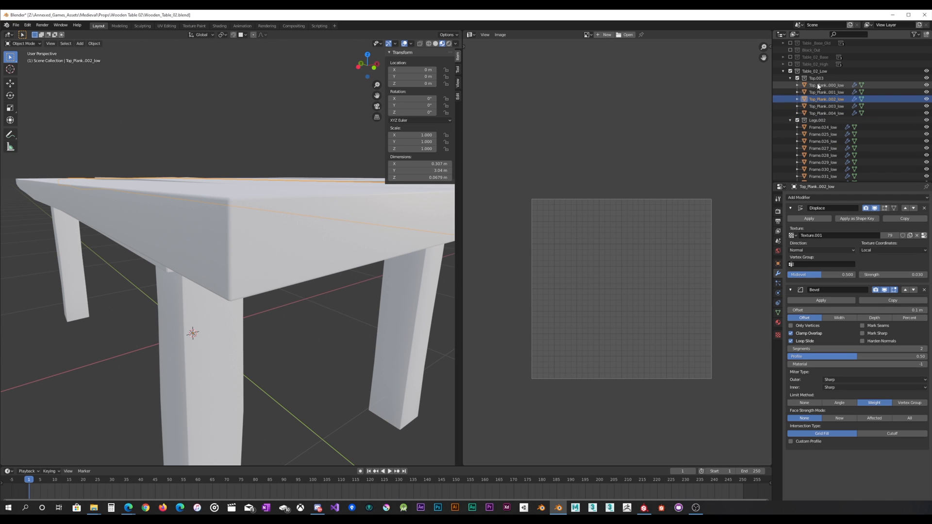
Set the Bevel modifier to 2 segments on all low-poly frame and leg objects, Frame.024_low through Leg.011_low.
click(822, 128)
scroll(822, 129, down, 5)
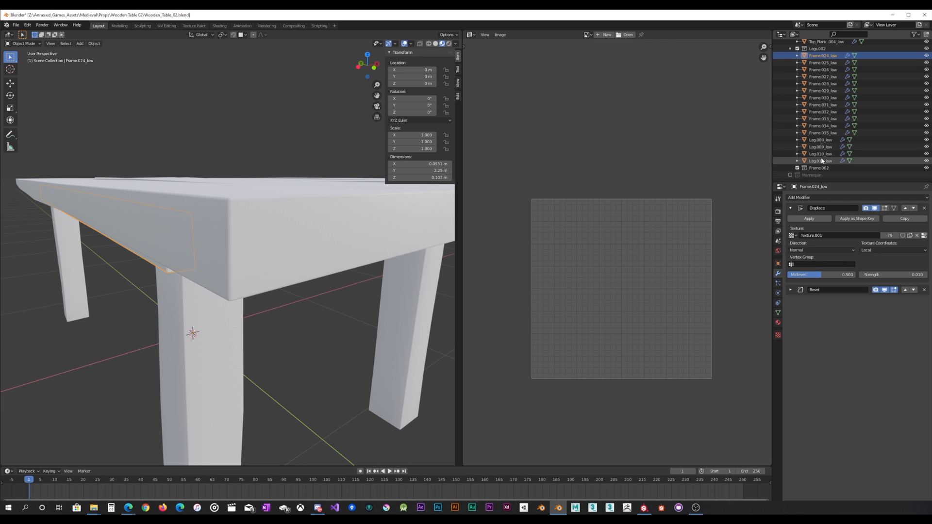
shift+click(822, 161)
scroll(212, 214, down, 1)
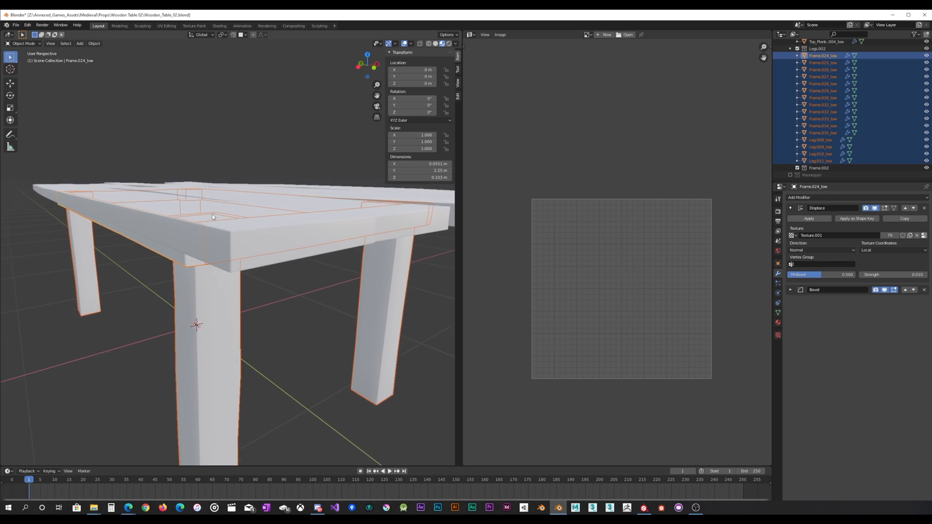
scroll(212, 214, down, 1)
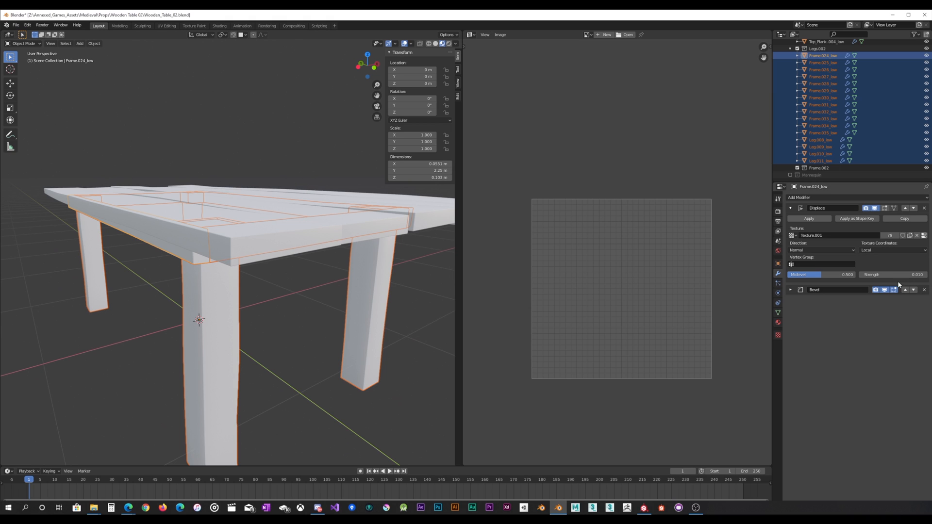
click(791, 290)
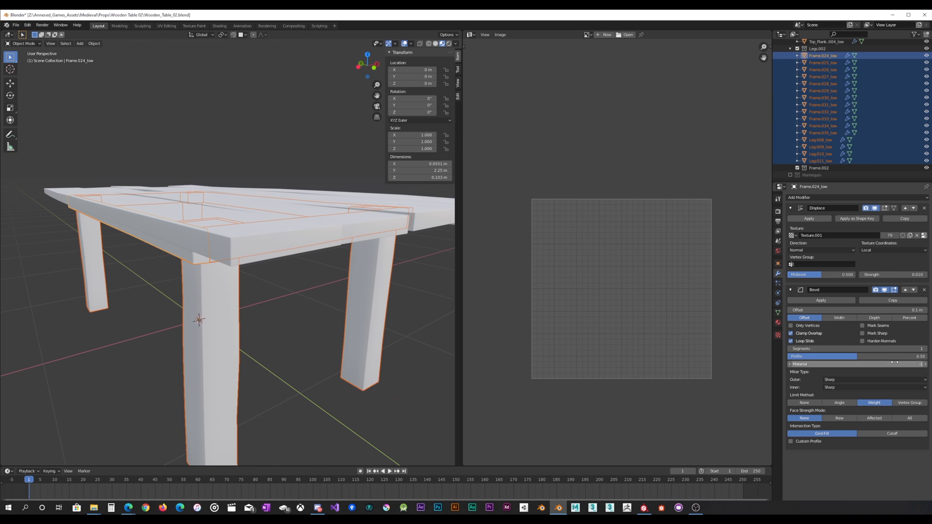
alt+click(925, 349)
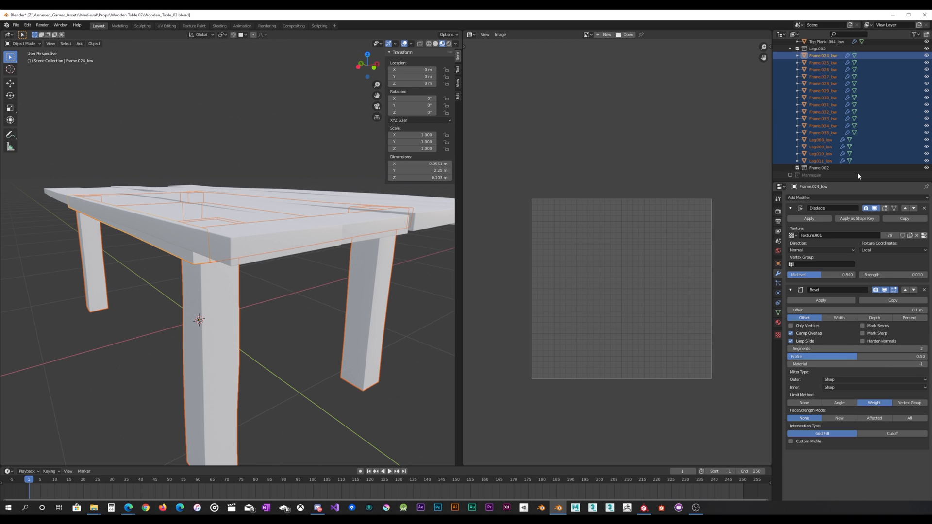
Check the Bevel segment counts on Frame.029_low and Leg.009_low.
click(823, 91)
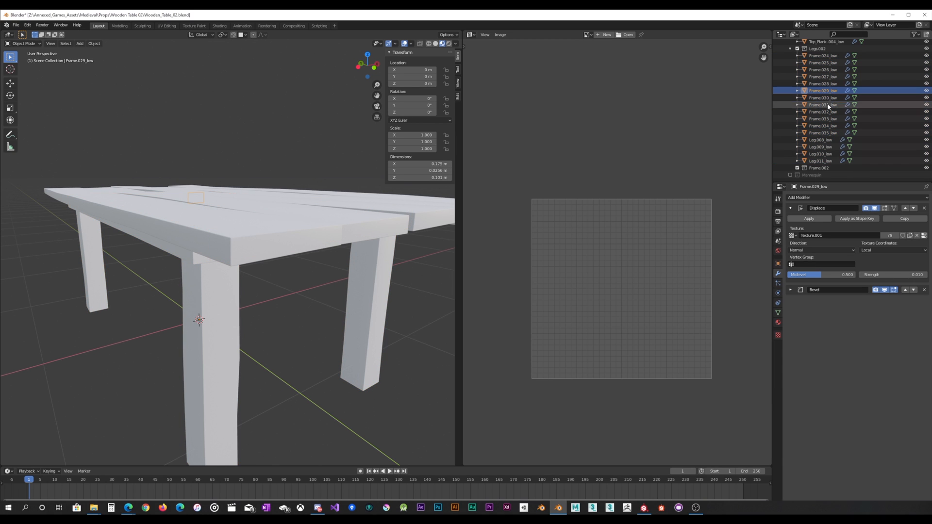
click(791, 290)
click(820, 147)
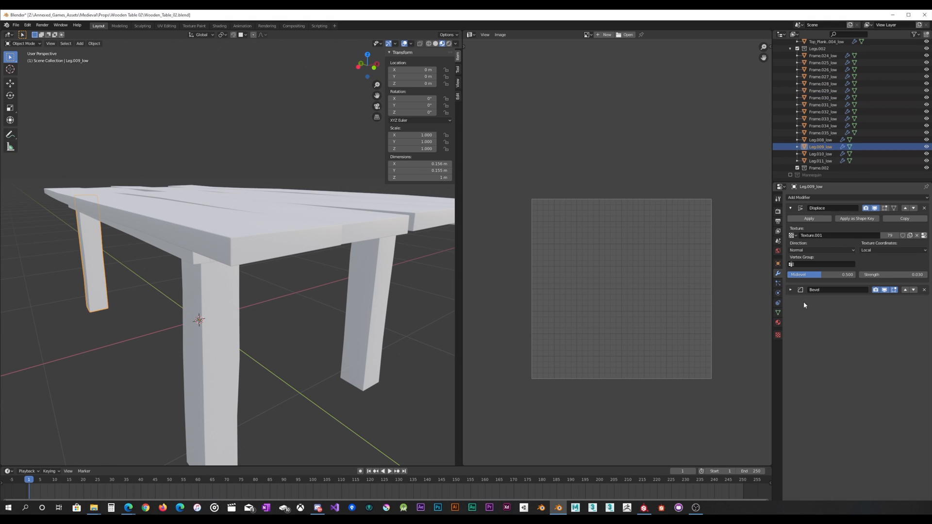
click(791, 290)
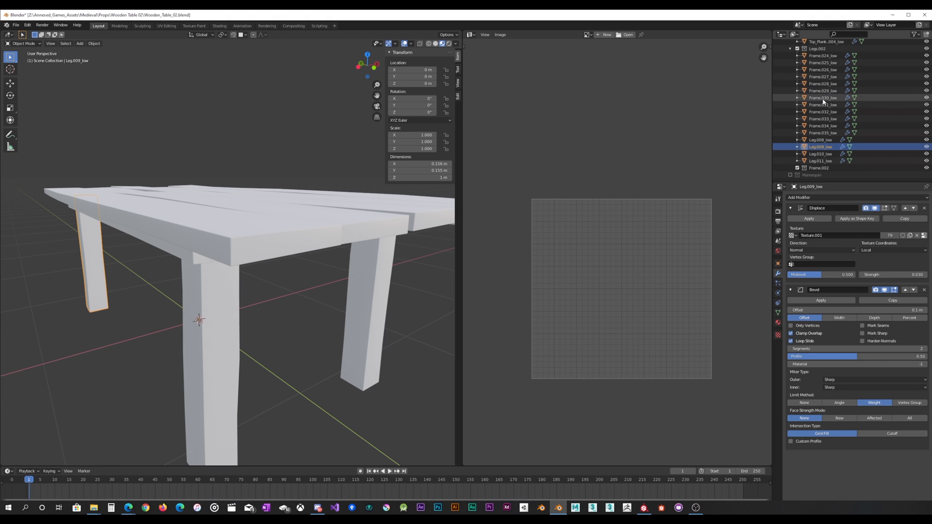
Exclude the Table_02_Low collection from the view layer and enable the Table_02_High collection instead.
scroll(823, 94, up, 2)
click(790, 63)
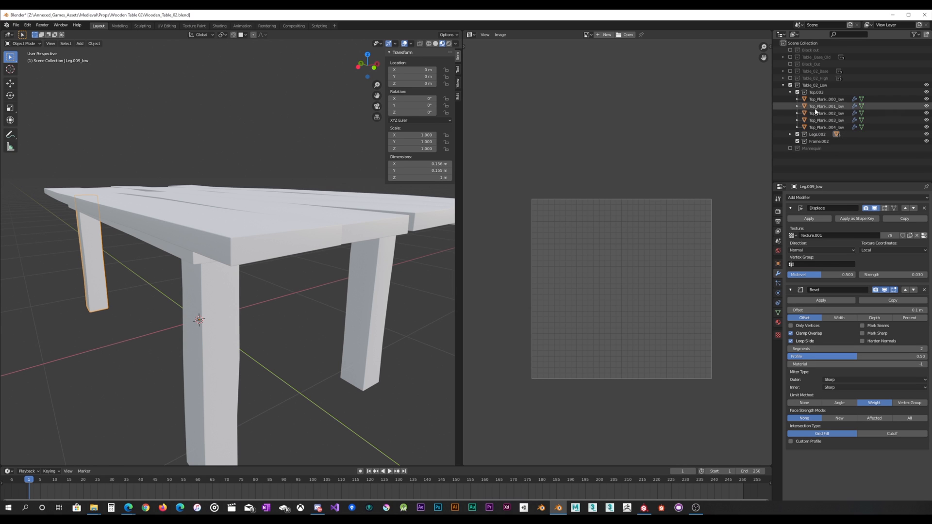
click(791, 86)
click(791, 78)
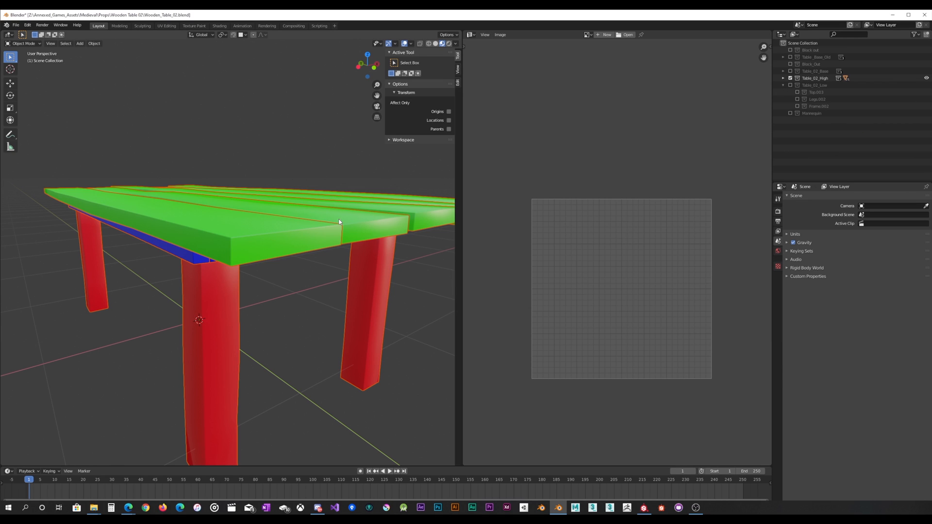
Select all high-poly table parts with Leg.007_high active and set their Bevel modifiers to 2 segments.
click(296, 234)
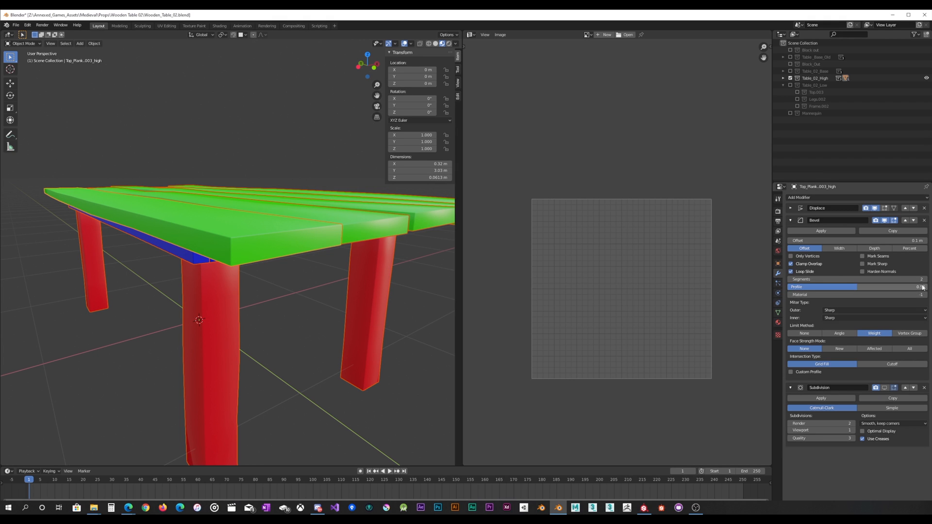
click(237, 318)
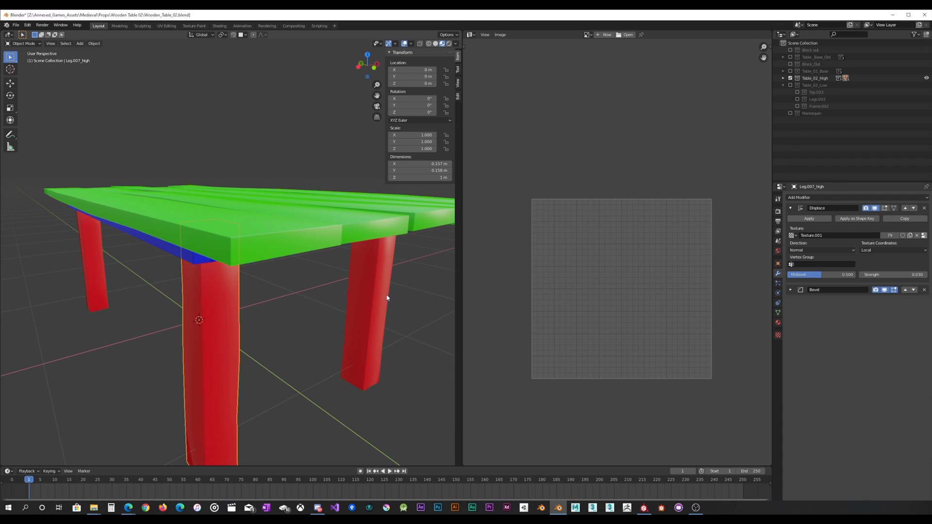
click(792, 290)
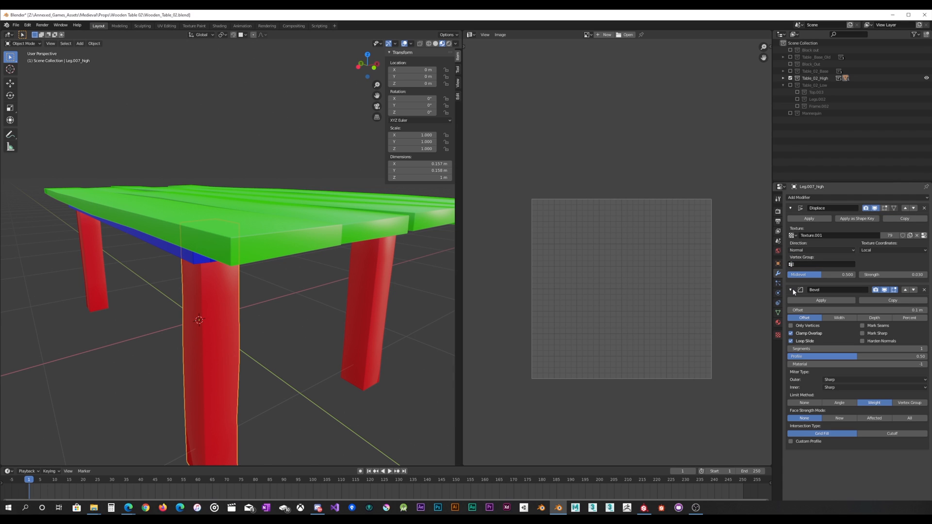
key(a)
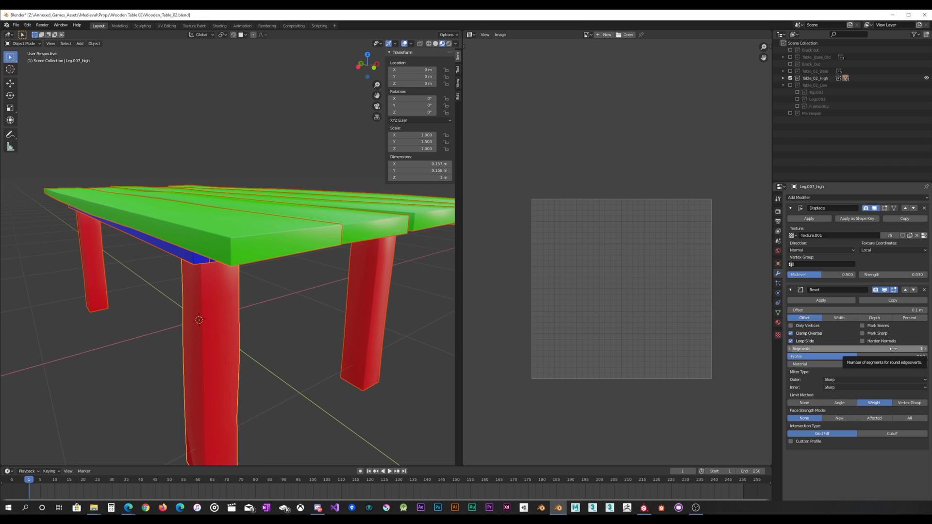
click(840, 349)
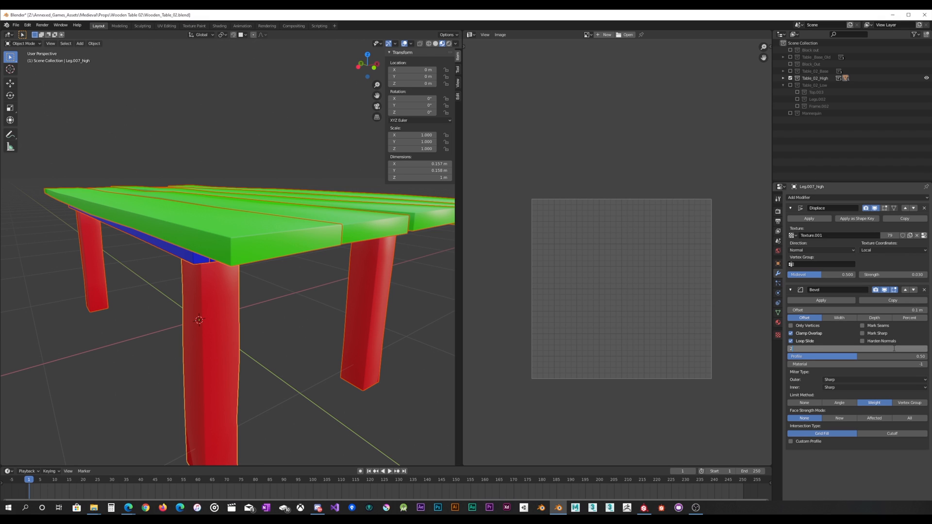
key(Return)
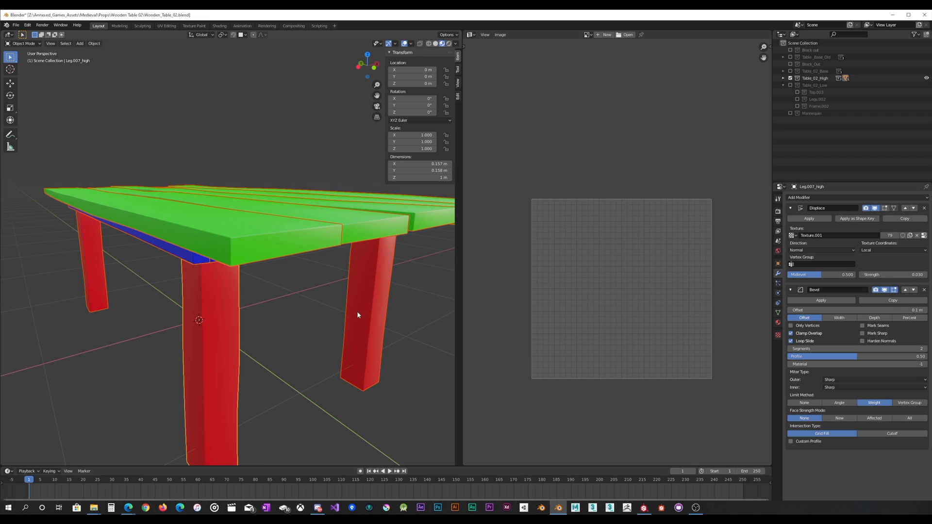
Check the modifier settings on the high-poly table's nearest leg, long side frame and Top_Plank.003_high.
click(224, 280)
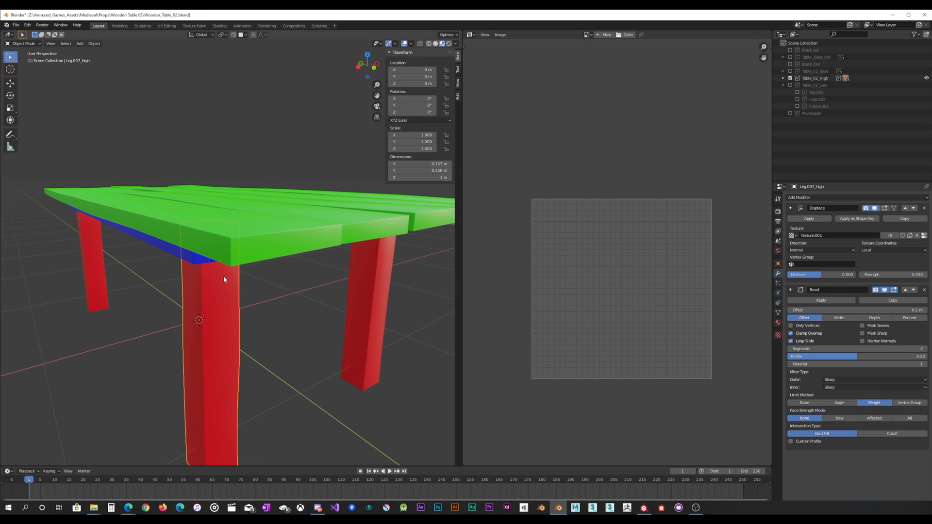
click(139, 243)
click(159, 256)
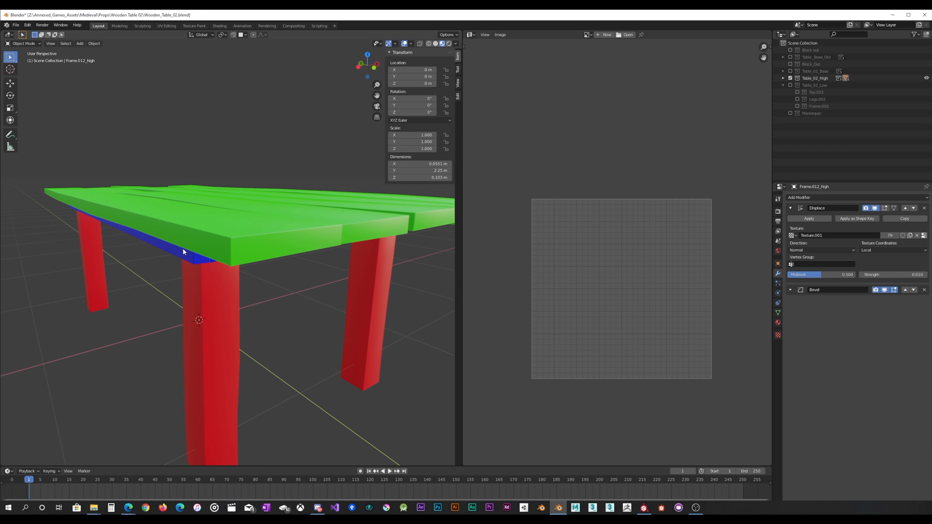
click(182, 249)
click(182, 256)
click(209, 246)
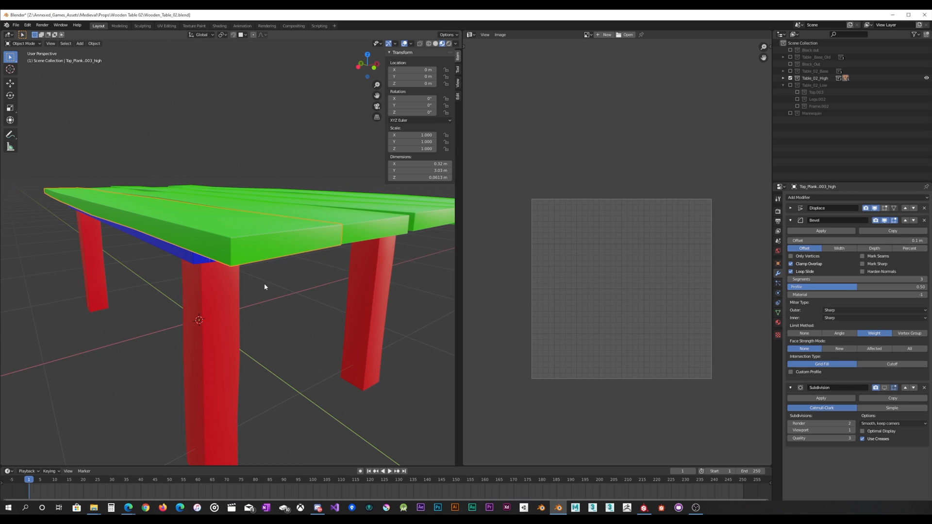
click(791, 209)
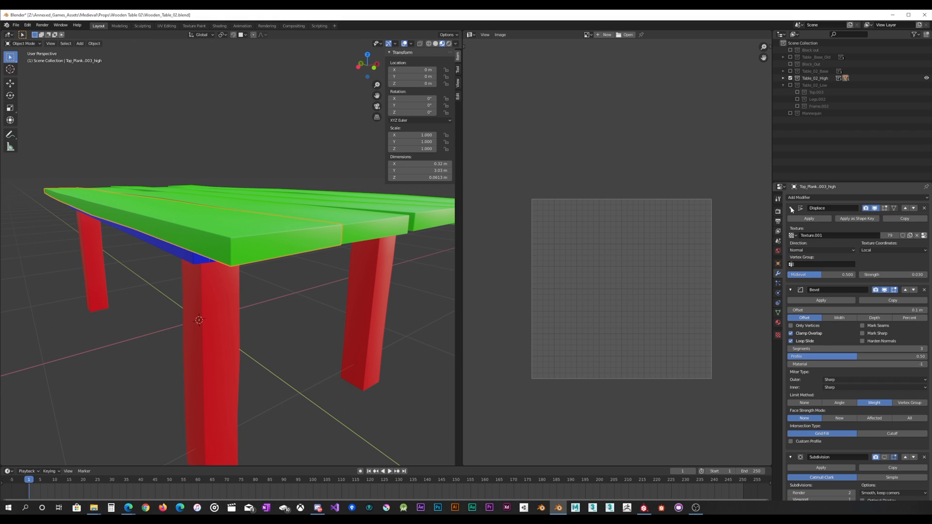
click(792, 209)
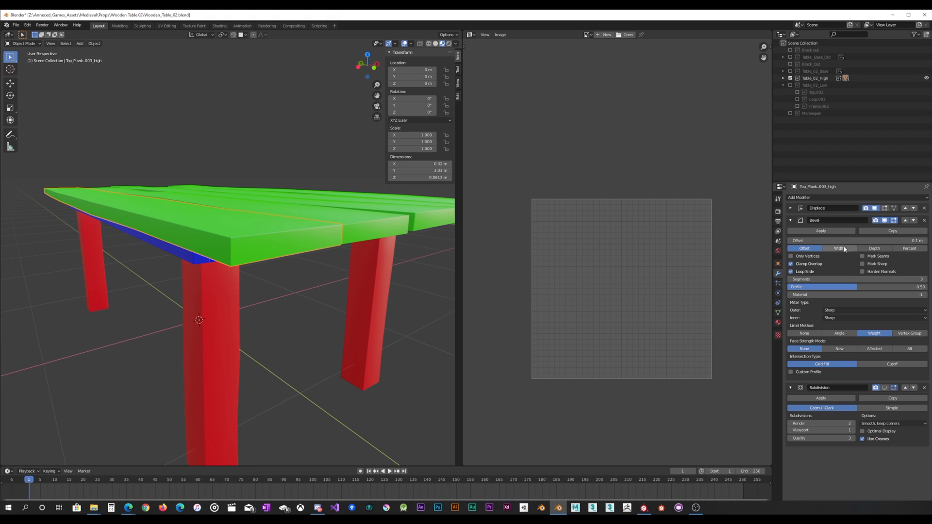
Check the Bevel segment counts on Top_Plank.002_high, Top_Plank.001_high and Leg.006_high.
click(371, 214)
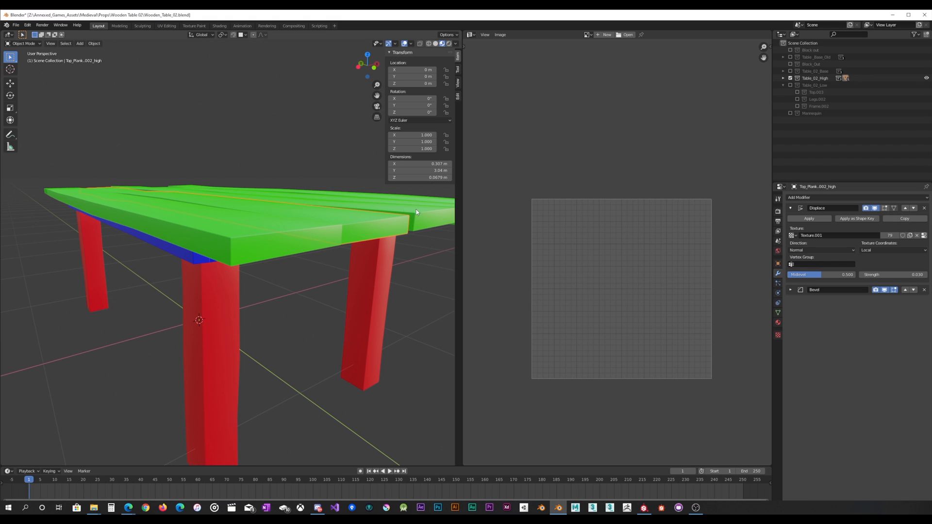
click(791, 290)
drag(416, 217, 428, 222)
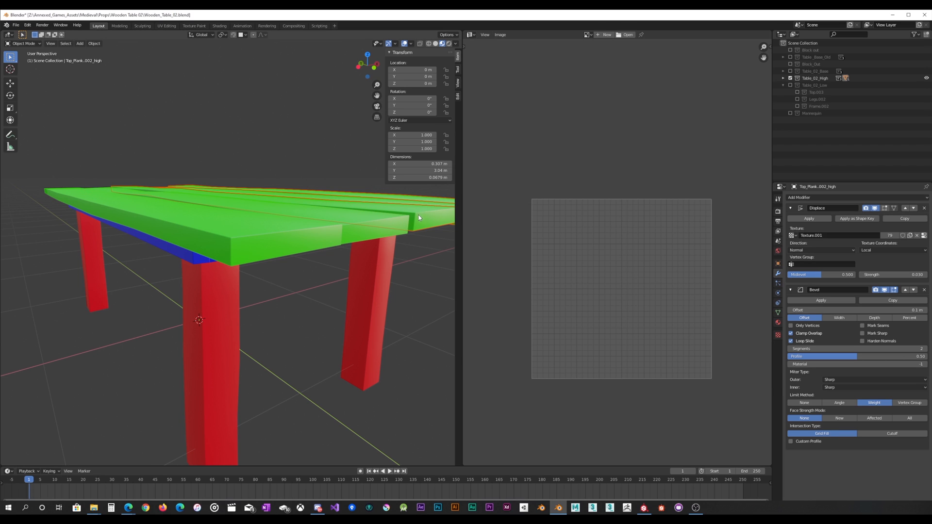
click(445, 219)
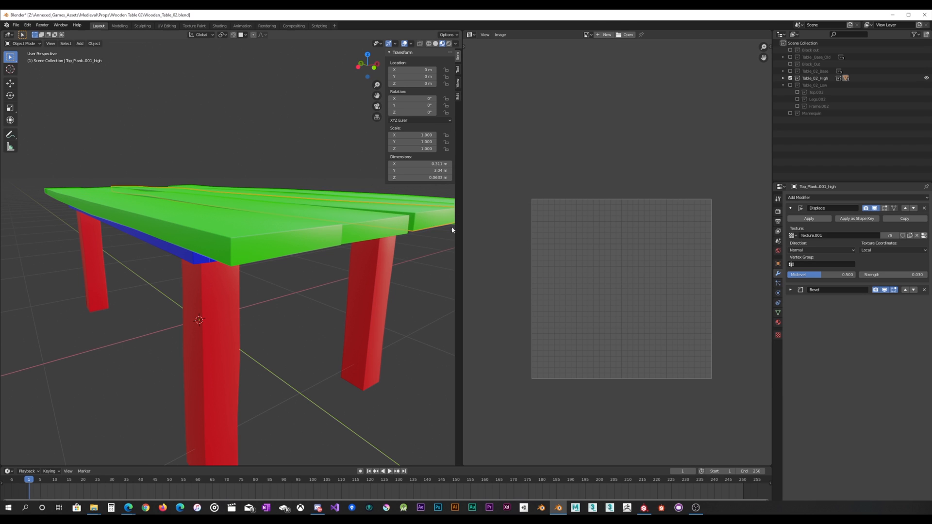
click(791, 290)
click(354, 316)
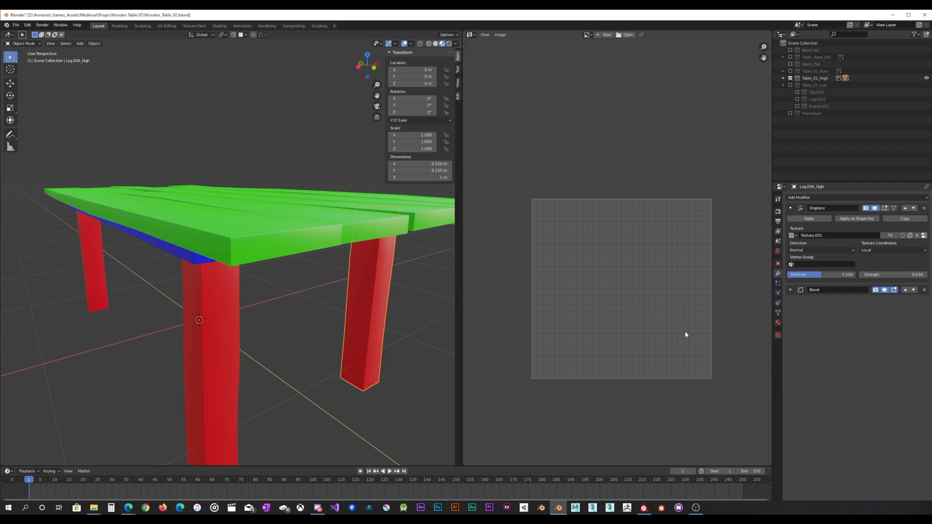
click(791, 290)
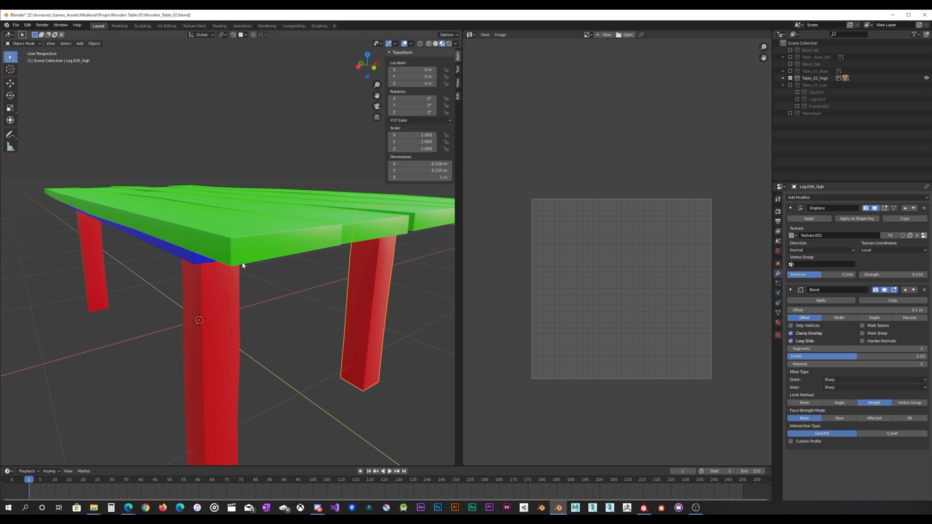
Select all high-poly table parts and export them as FBX.
click(188, 254)
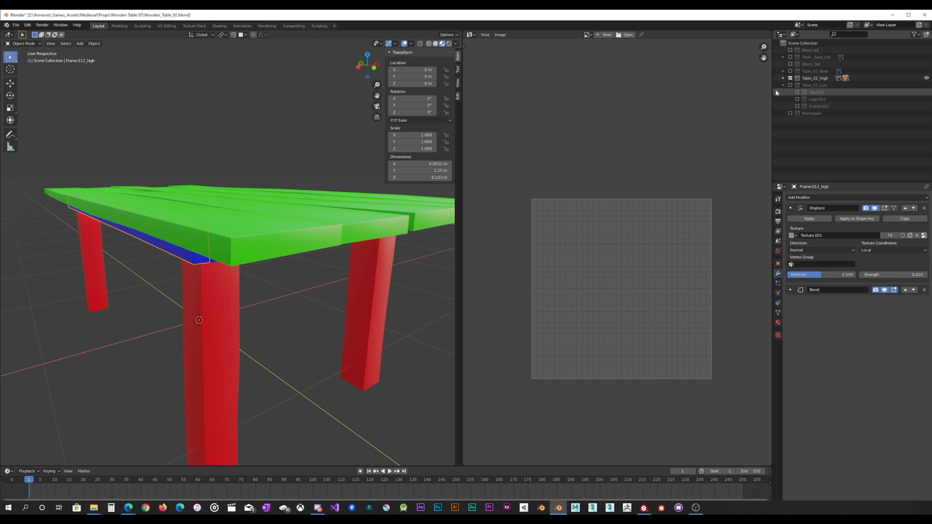
key(a)
scroll(275, 241, down, 1)
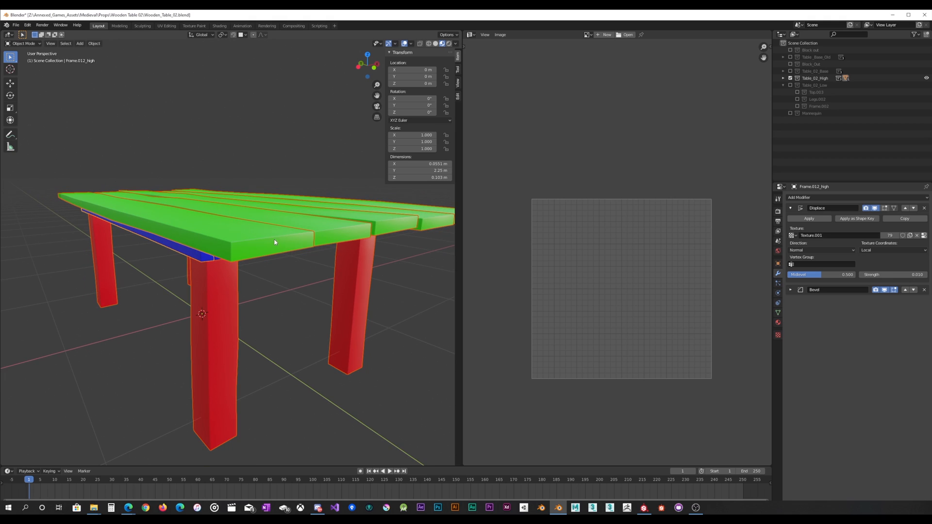
click(16, 24)
mouse_move(34, 127)
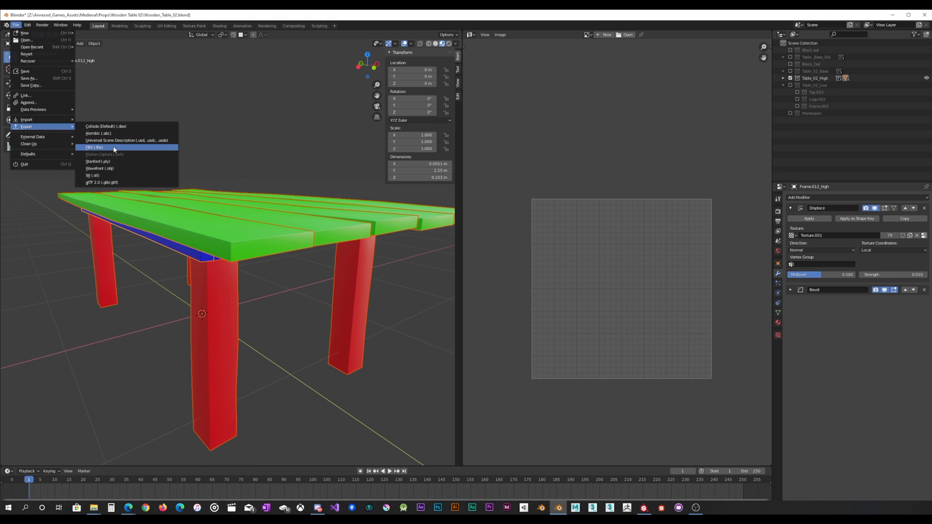
click(113, 148)
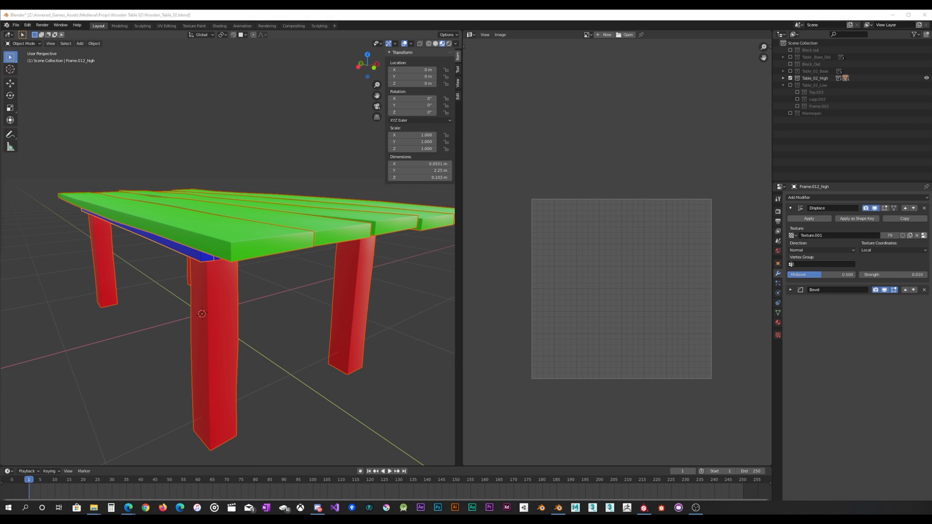
click(557, 192)
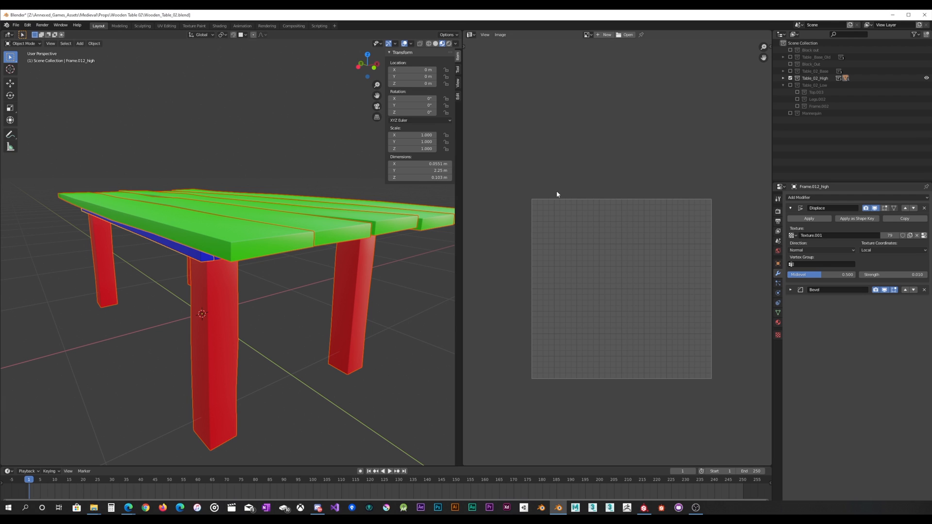
Swap the Table_02_High collection for Table_02_Low, select all low-poly parts and export them as FBX.
click(791, 78)
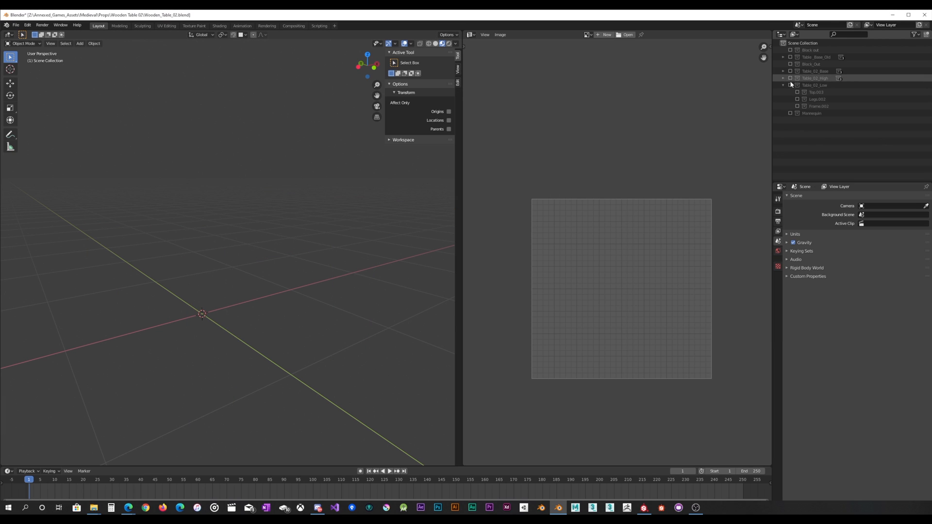
click(790, 85)
key(a)
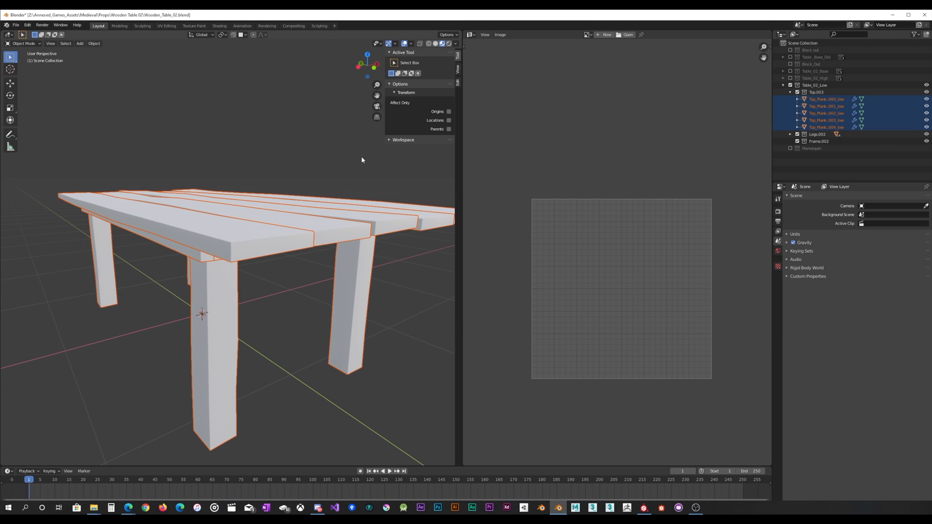
click(16, 25)
mouse_move(33, 128)
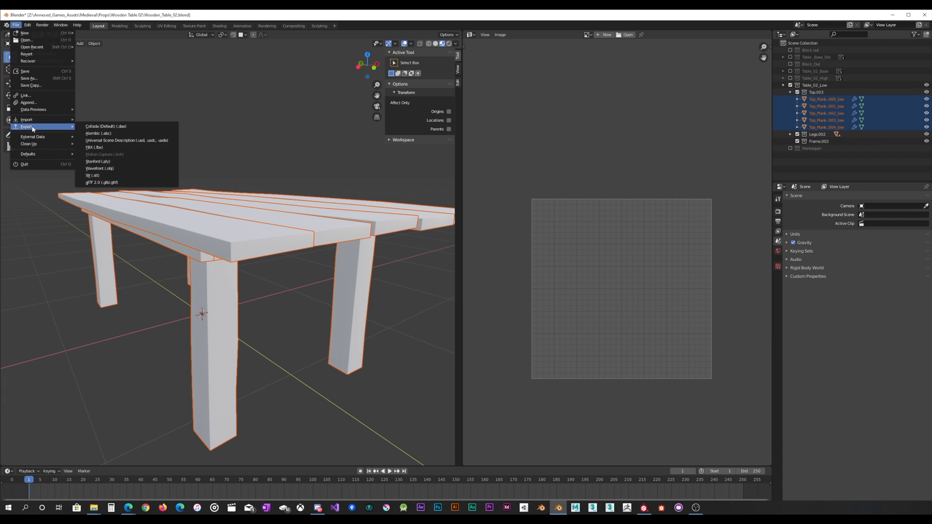
click(112, 148)
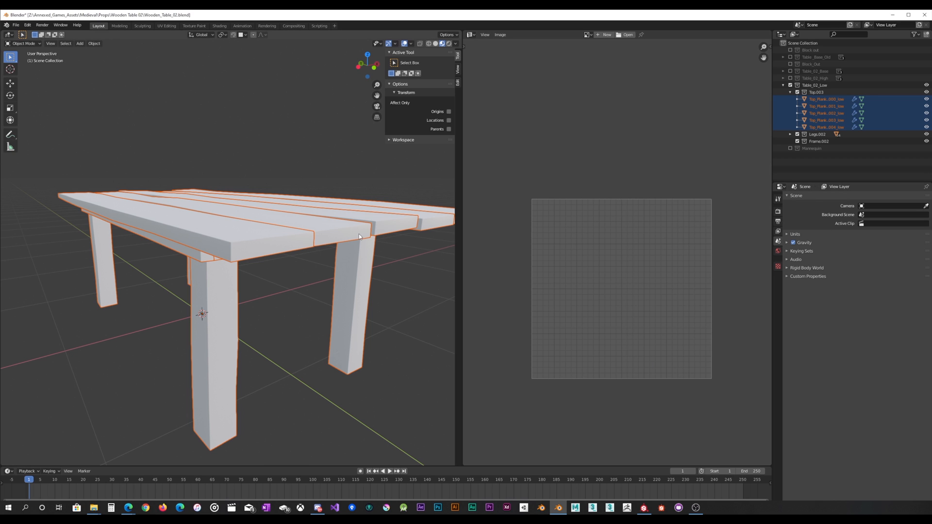
Switch to Substance Painter and reload the low-poly table mesh by confirming the current project configuration.
mouse_move(646, 509)
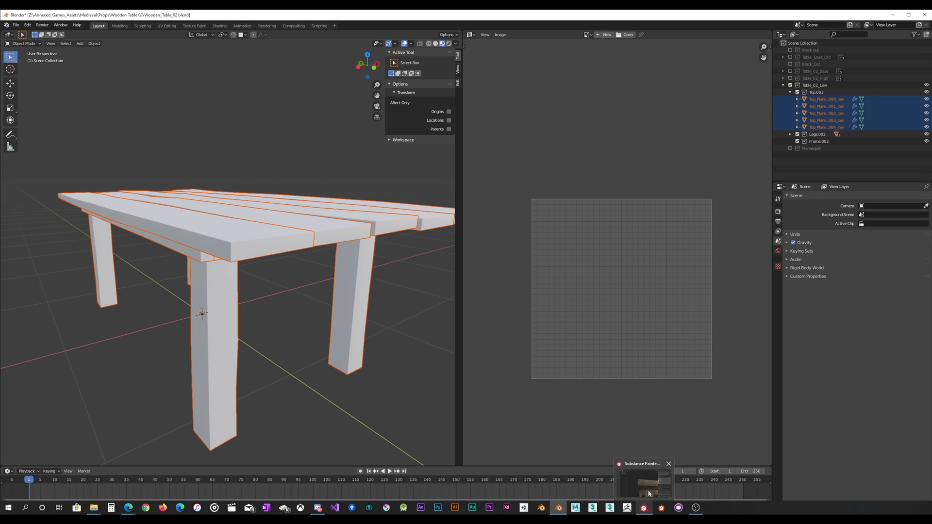
click(646, 481)
alt+drag(400, 287, 441, 277)
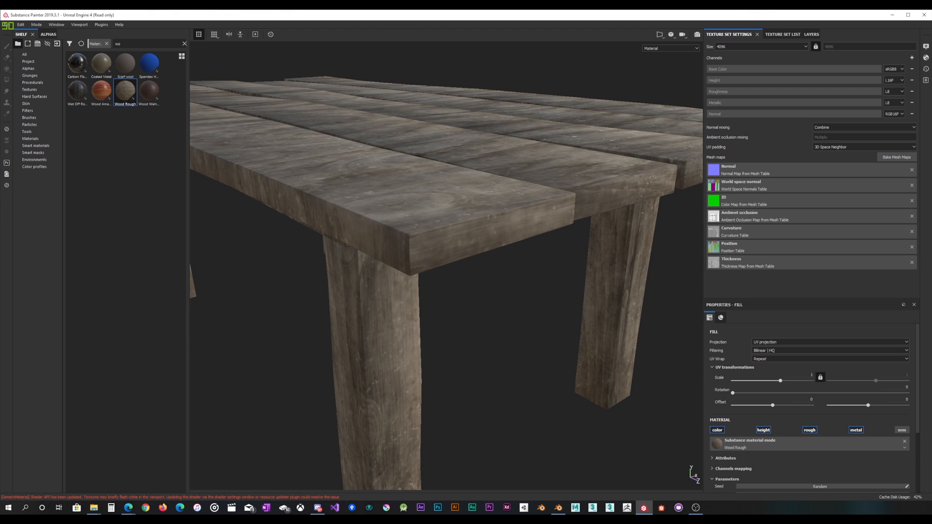
key(ctrl+alt+p)
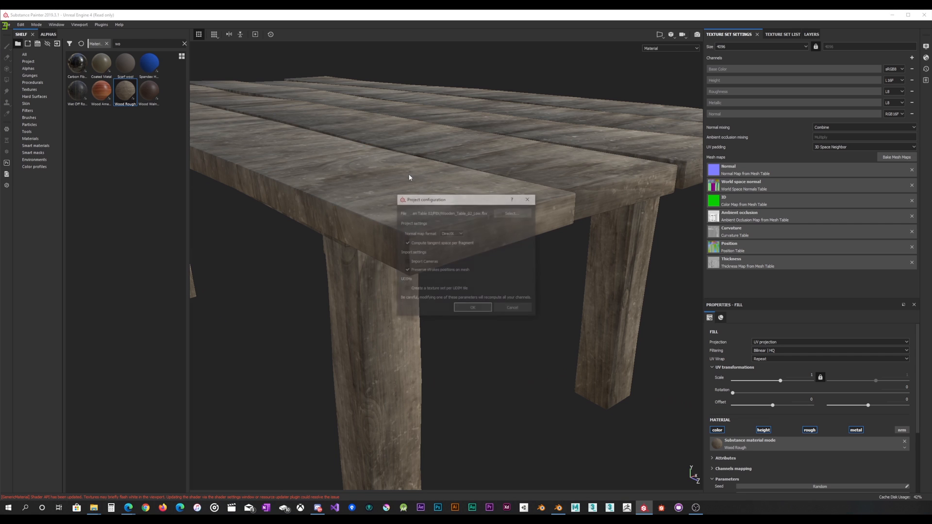
click(476, 310)
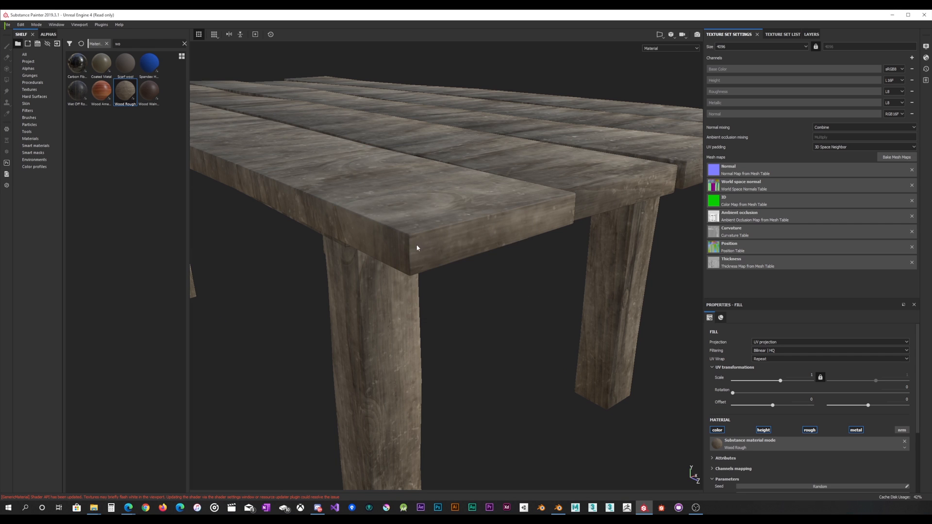
Examine the edges and underside of the tabletop's nearest corner and glance at the texture set list.
alt+drag(416, 250, 415, 214)
scroll(410, 261, up, 2)
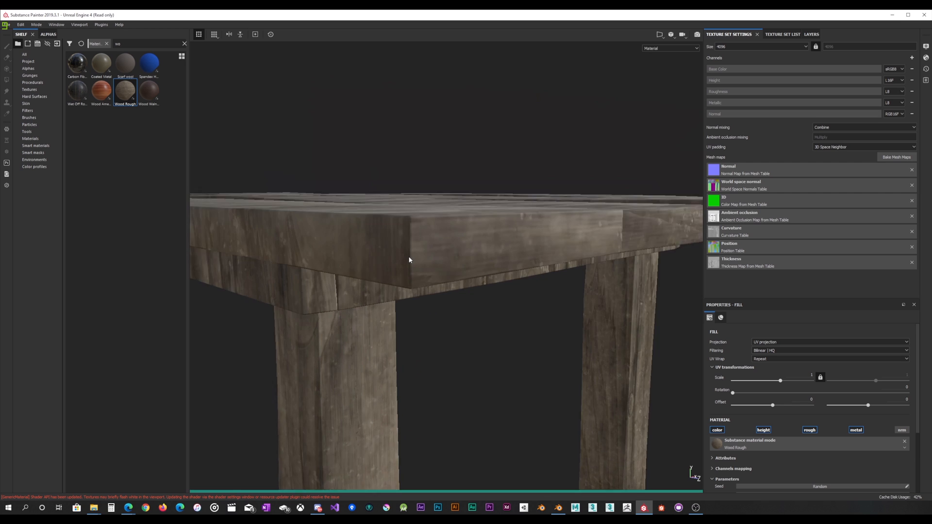
scroll(410, 261, up, 4)
alt+drag(414, 247, 399, 174)
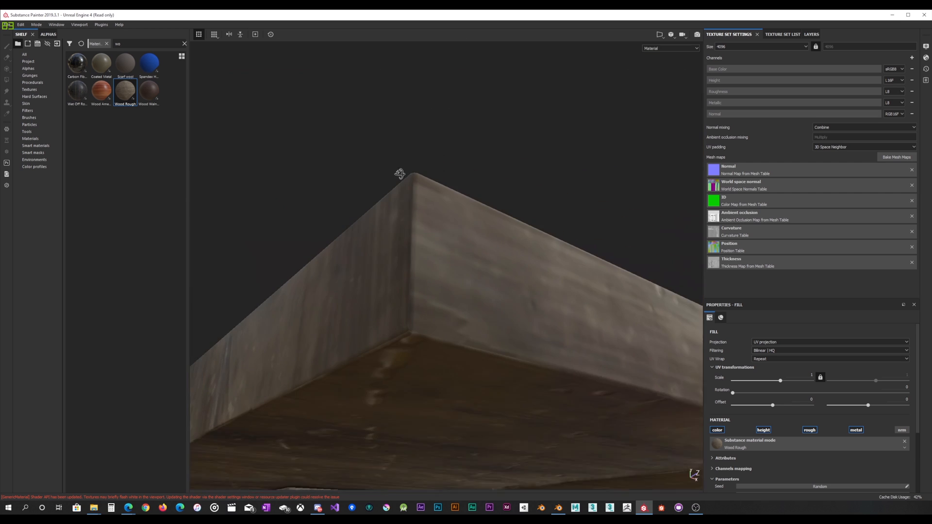
click(787, 35)
click(729, 35)
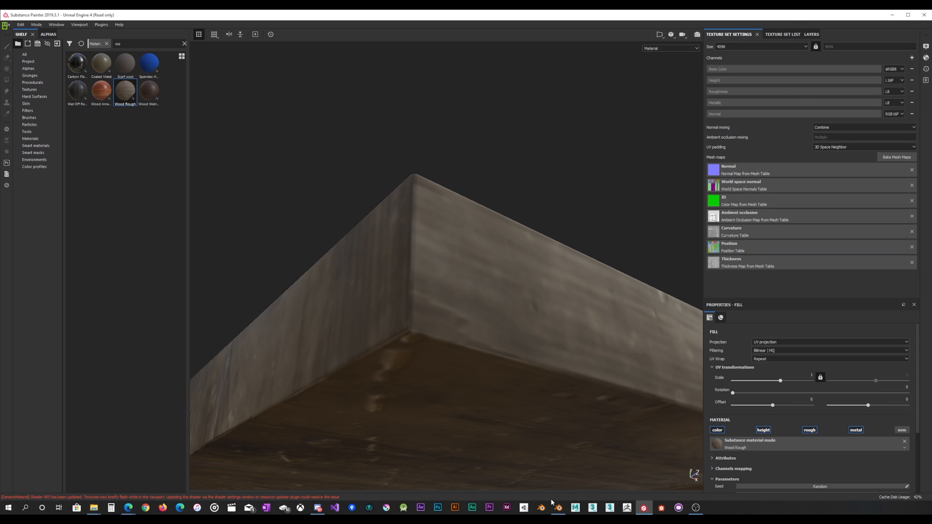
Return to Blender and move Frame.024_low through Frame.035_low from the Legs.002 collection into Frame.002.
click(558, 507)
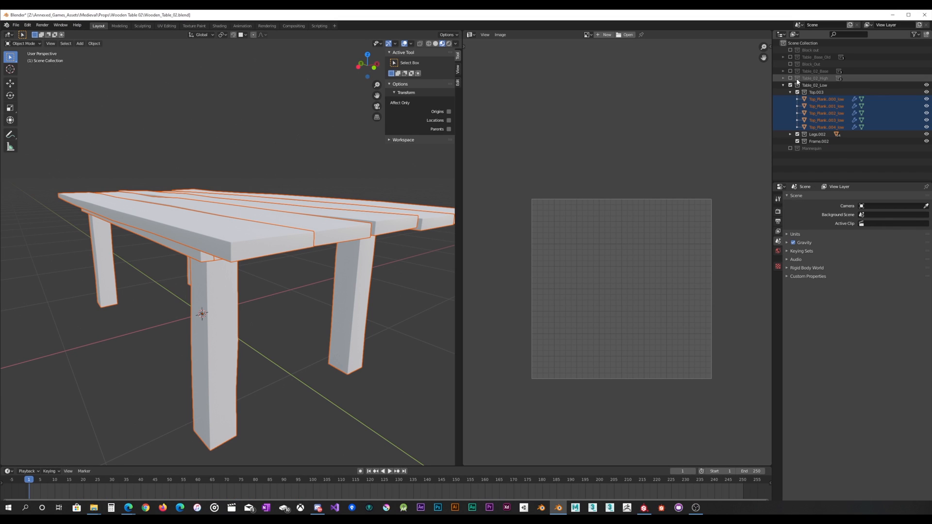
click(791, 91)
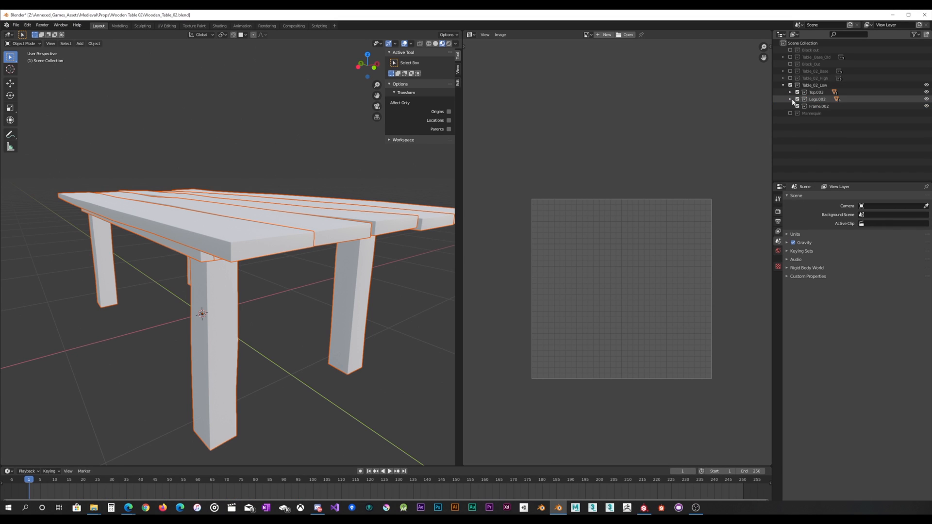
click(790, 99)
scroll(835, 122, down, 3)
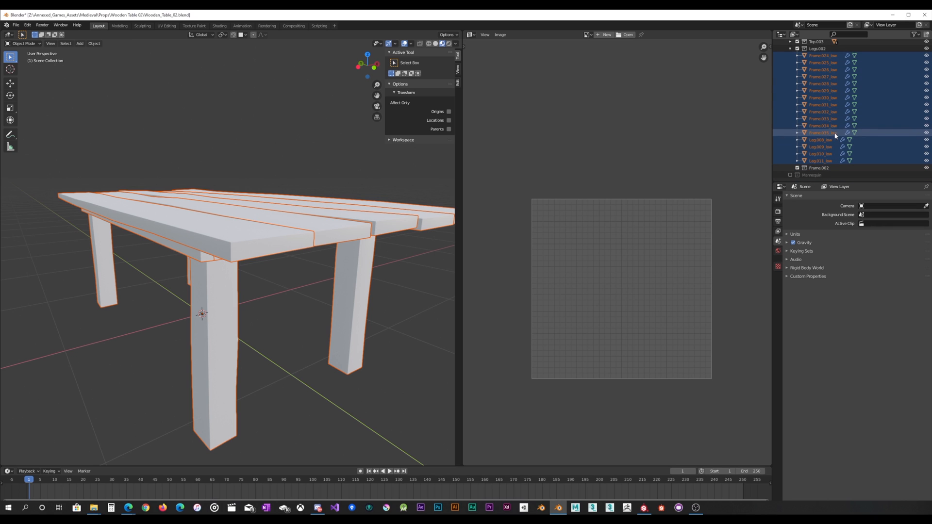
click(821, 140)
shift+click(826, 161)
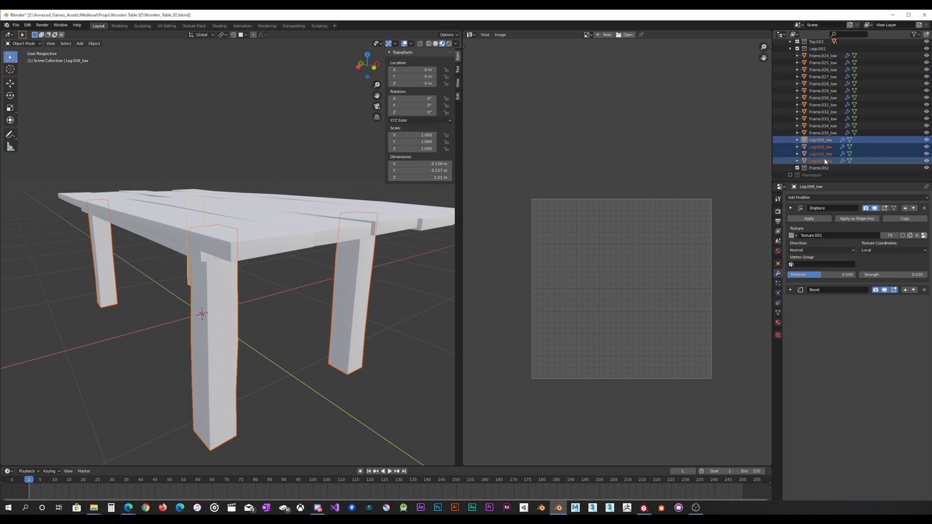
click(825, 56)
shift+click(828, 133)
drag(828, 134, 817, 167)
scroll(829, 112, up, 3)
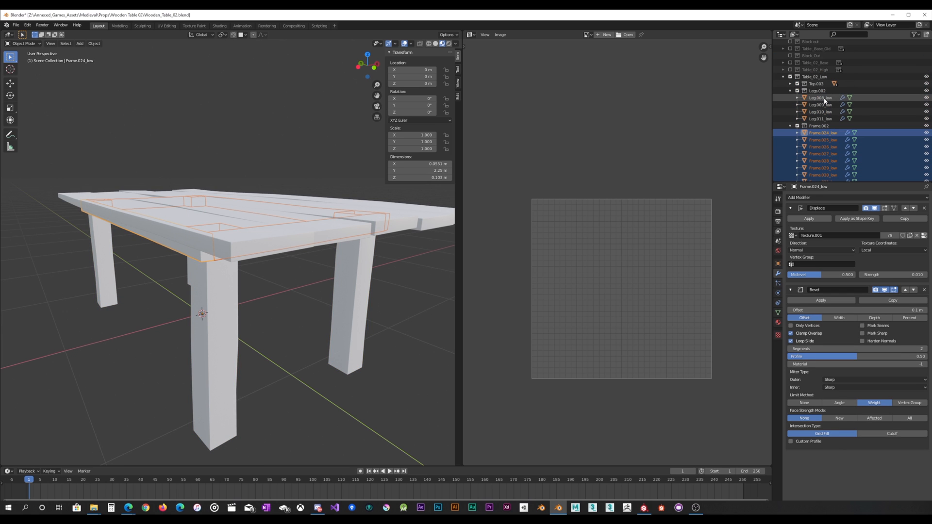
Select Leg.008_low through Leg.011_low and batch rename them with the new base name Leg.000.
click(825, 99)
shift+click(826, 125)
click(824, 99)
shift+click(824, 119)
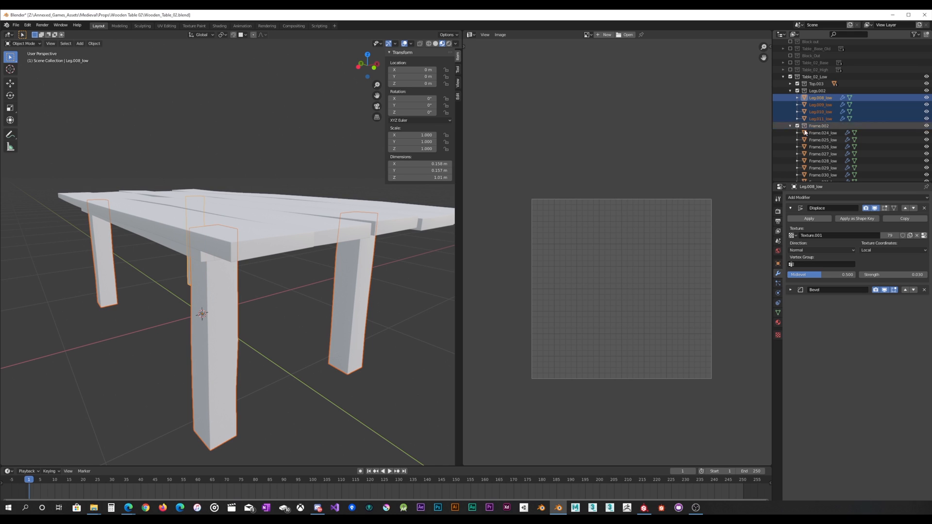
middle_drag(266, 165, 268, 163)
key(ctrl+F2)
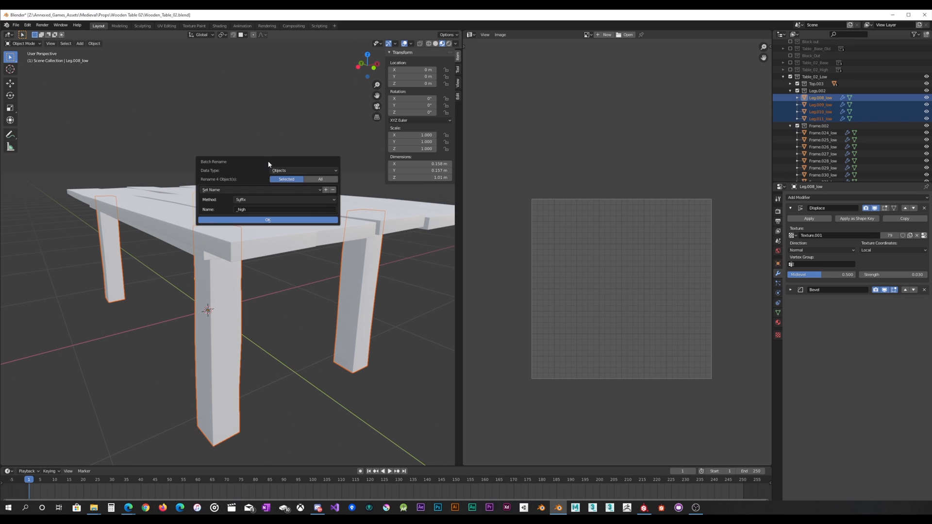
click(257, 200)
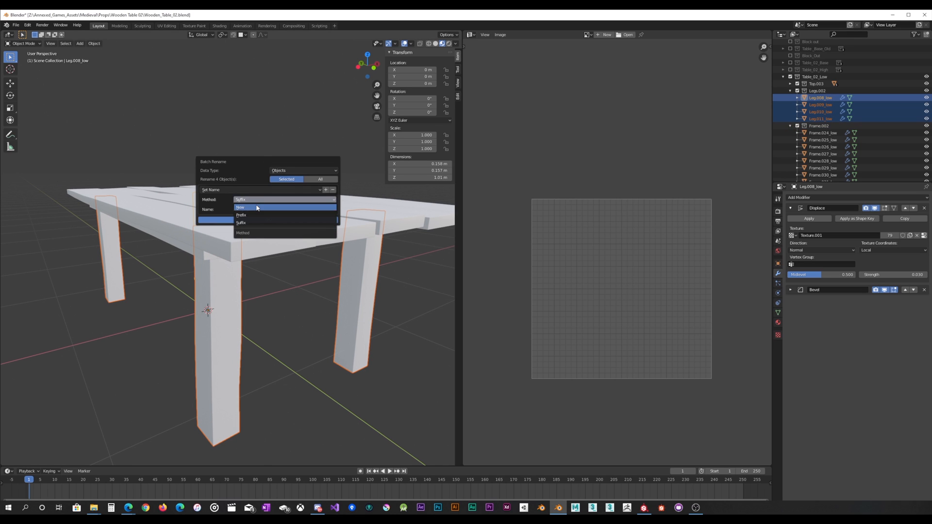
click(256, 209)
click(257, 210)
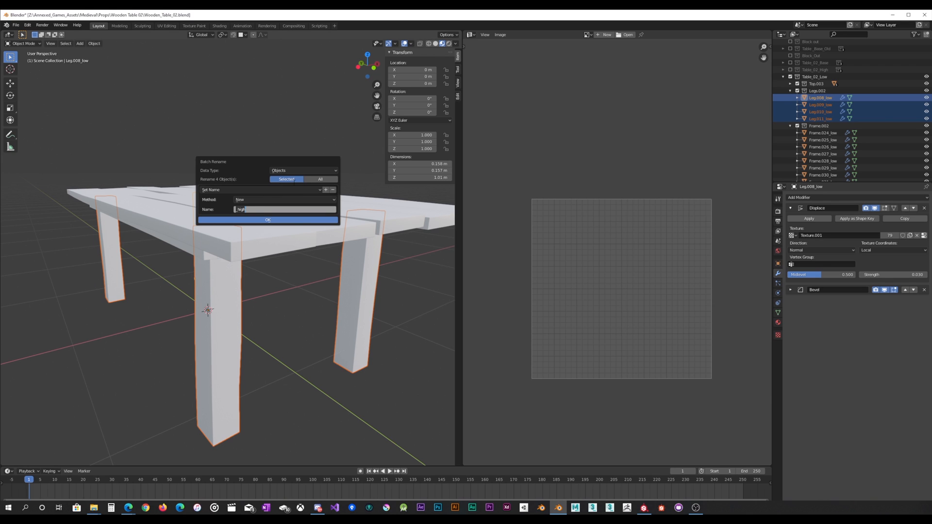
text(Leg.000)
click(251, 222)
click(252, 222)
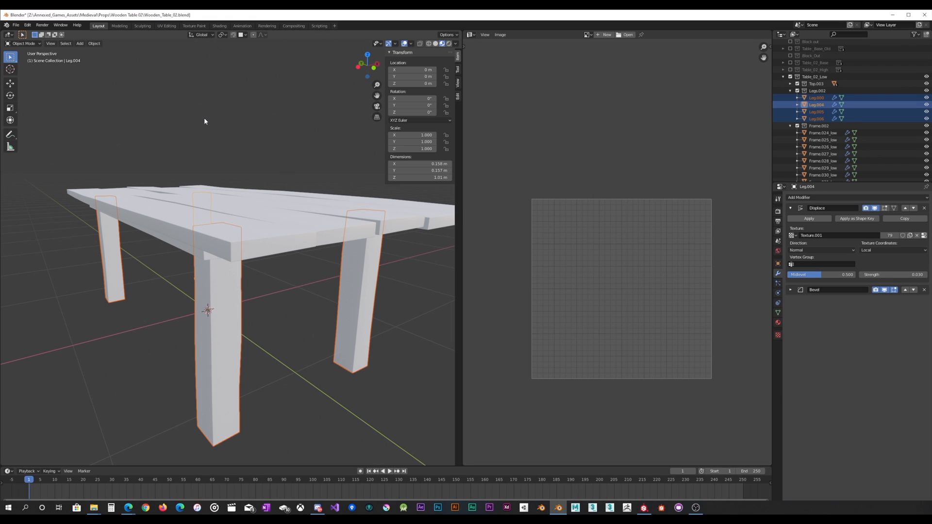
Try to batch rename the four selected legs by adding the suffix Leg.000_low.
key(ctrl+F2)
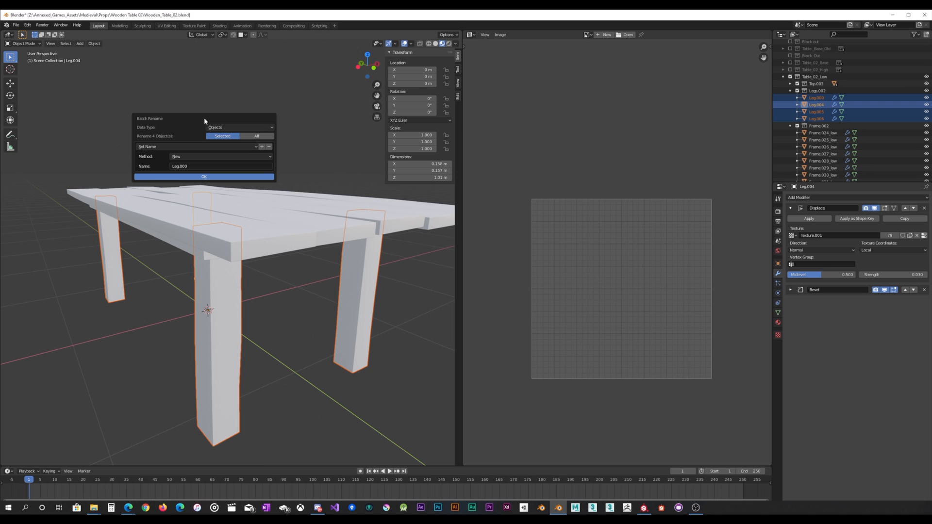
click(194, 156)
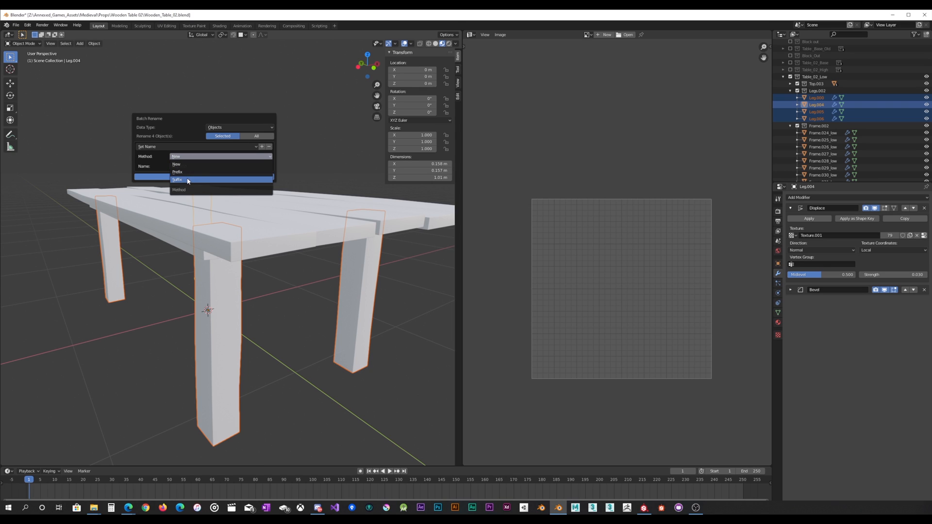
click(188, 180)
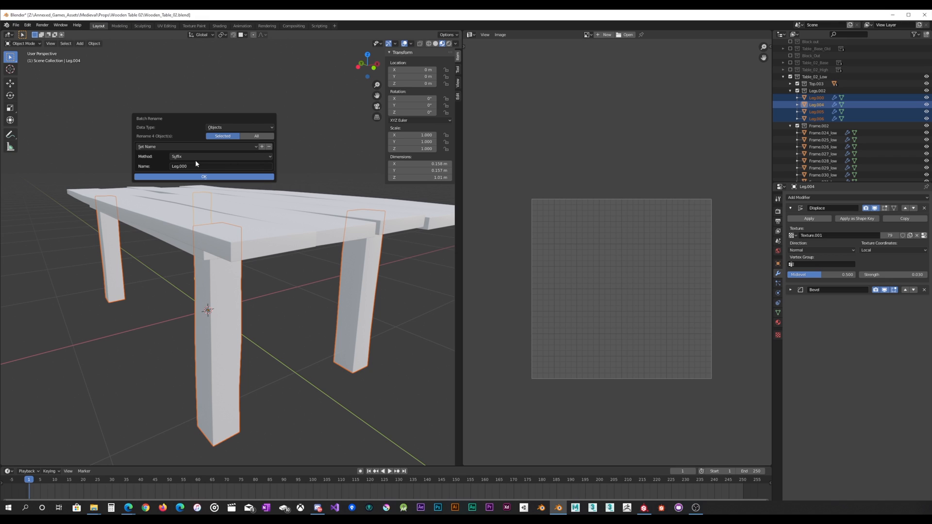
click(194, 166)
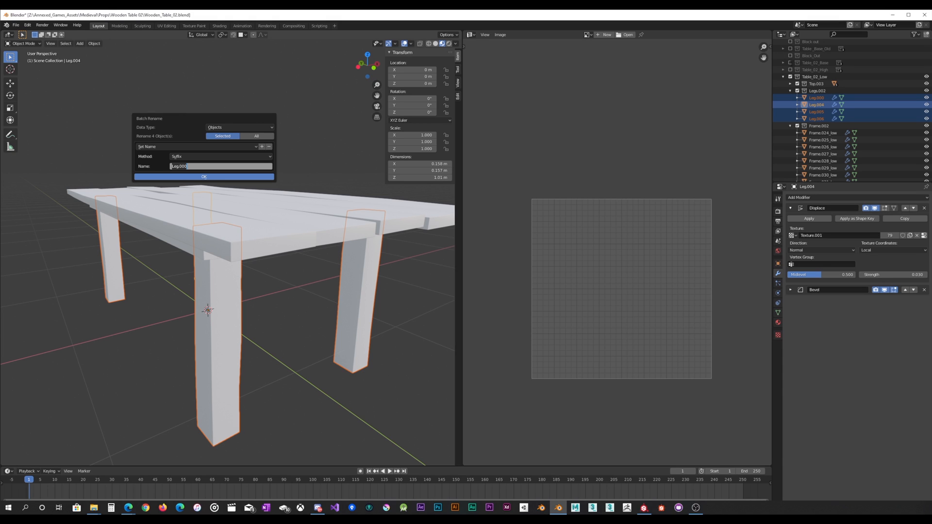
click(791, 63)
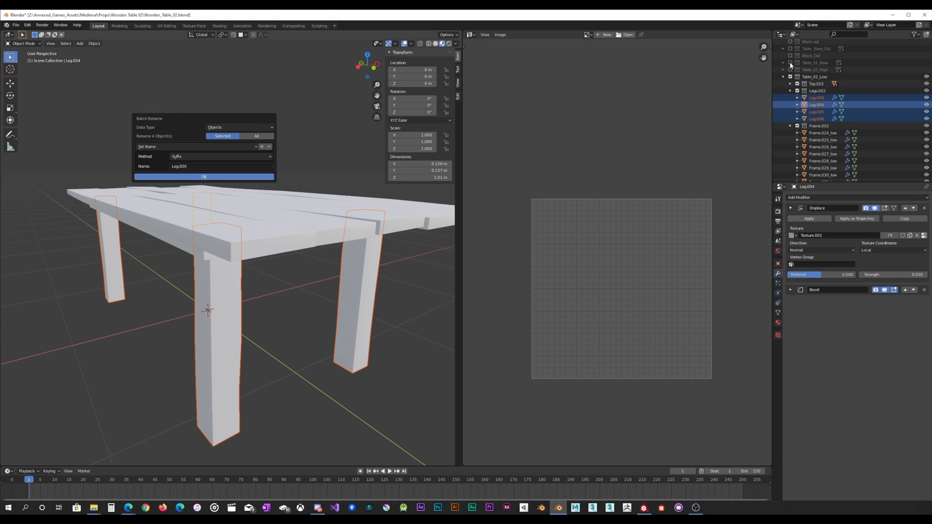
click(204, 167)
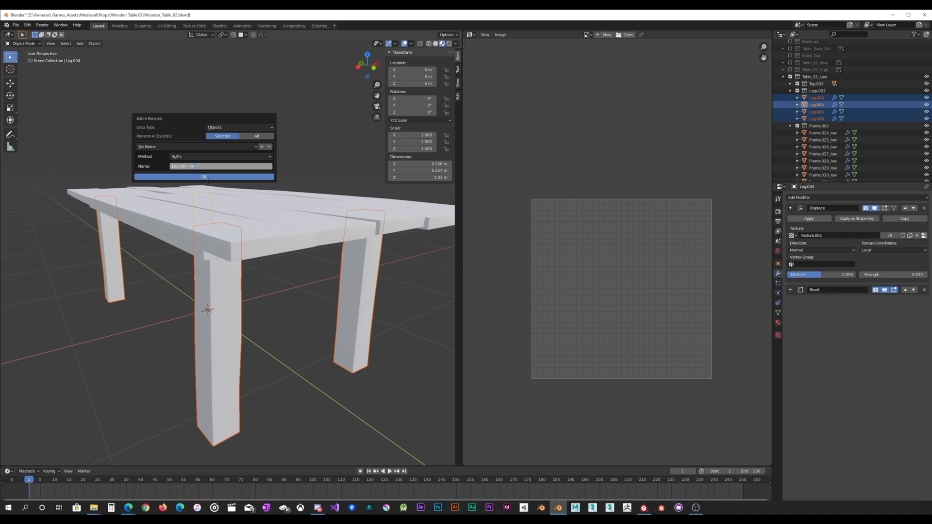
click(208, 177)
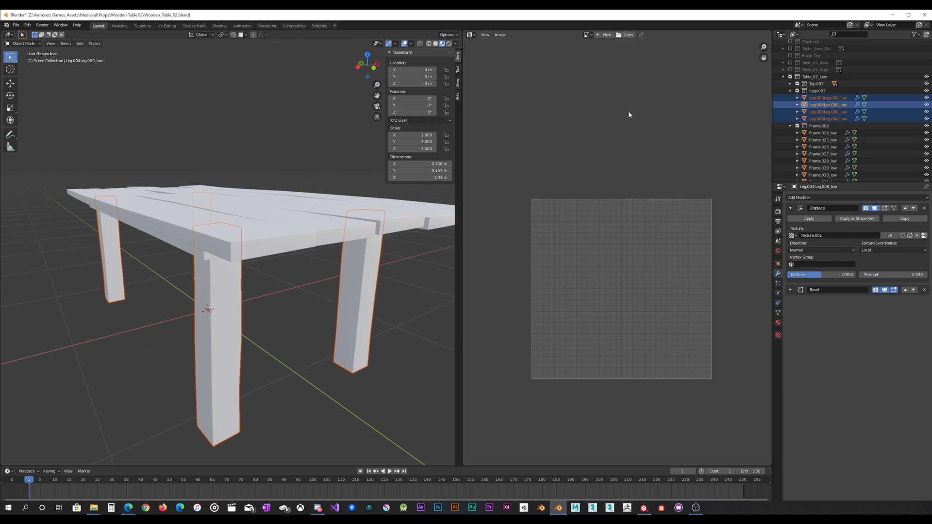
key(ctrl+z)
Undo the wrong leg suffix and batch rename the four selected low-poly legs with the suffix _low instead.
key(ctrl+F2)
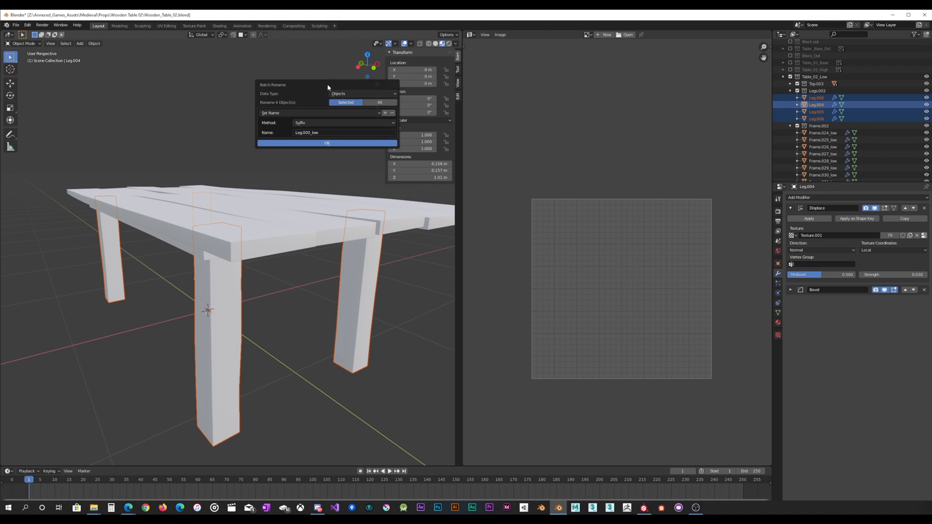
click(329, 132)
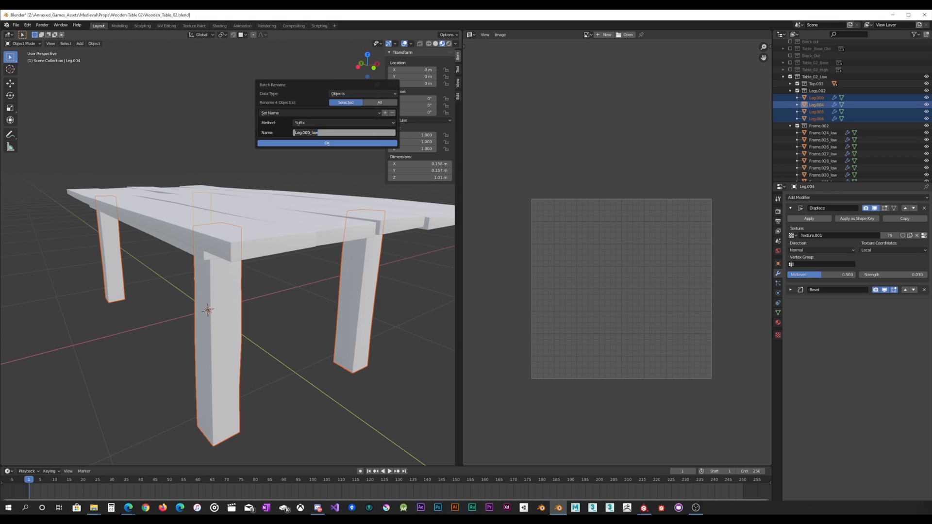
key(BackSpace)
click(333, 143)
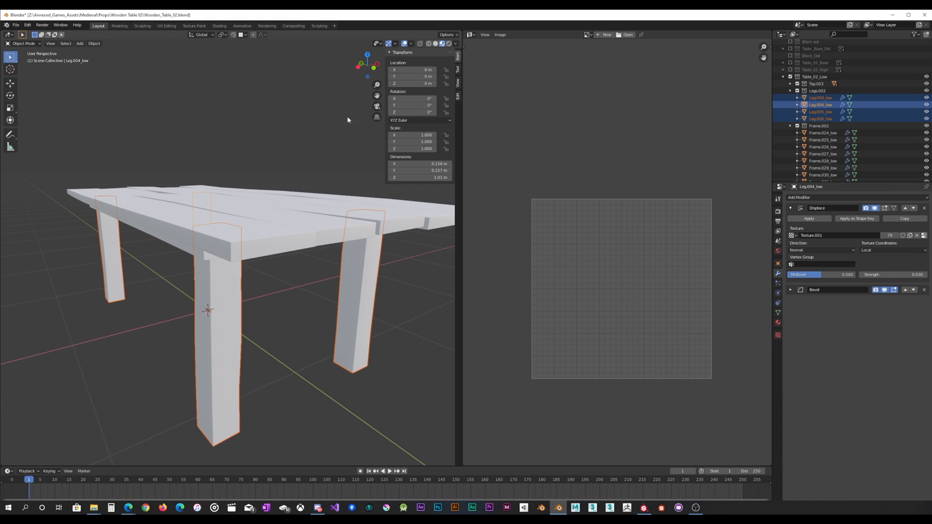
Exclude the Table_02_Low collection from the view layer, include Table_02_High and expand its contents.
click(790, 77)
click(790, 78)
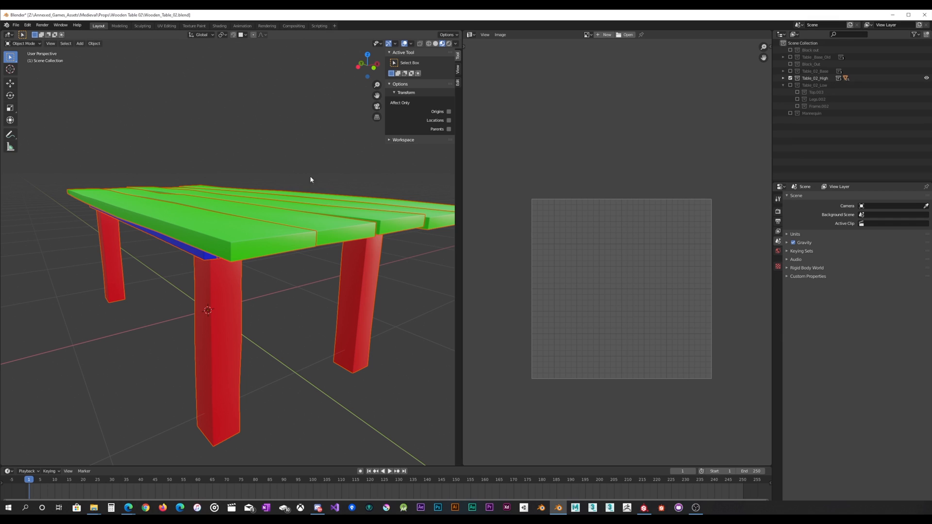
click(784, 78)
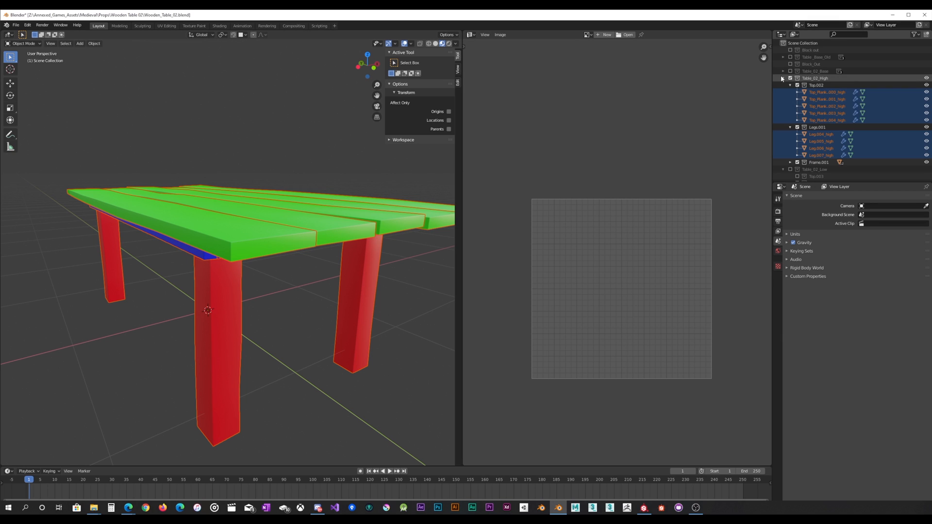
scroll(826, 111, down, 2)
Select Leg.004_high through Leg.007_high and batch rename them with the new base name Leg.000.
click(822, 112)
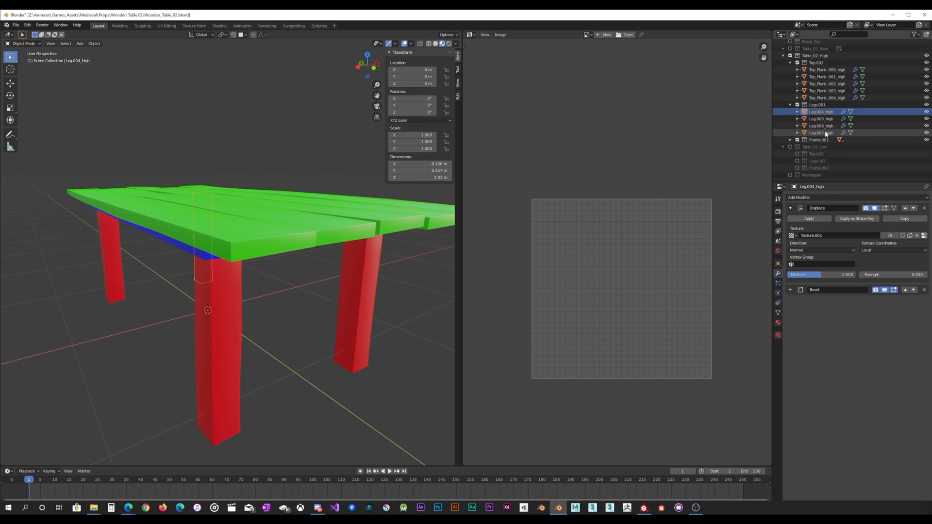
shift+click(825, 133)
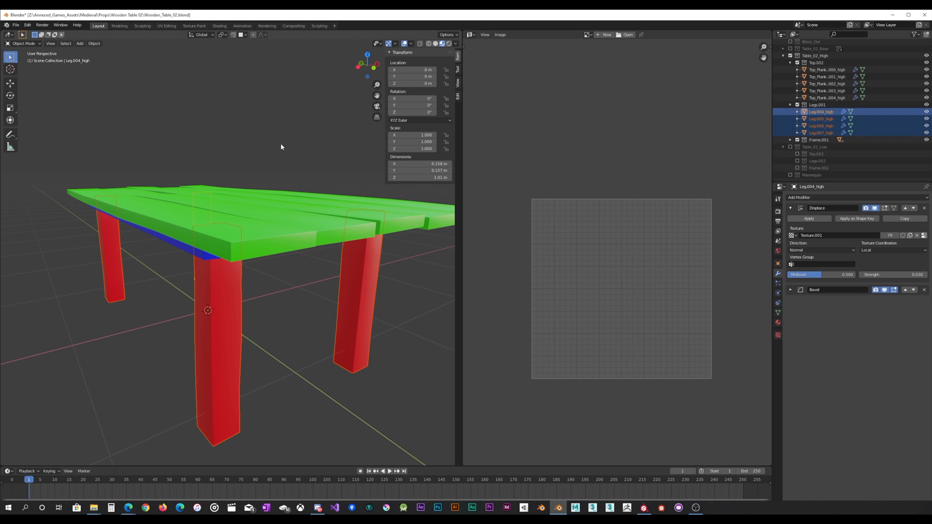
key(ctrl+F2)
click(297, 182)
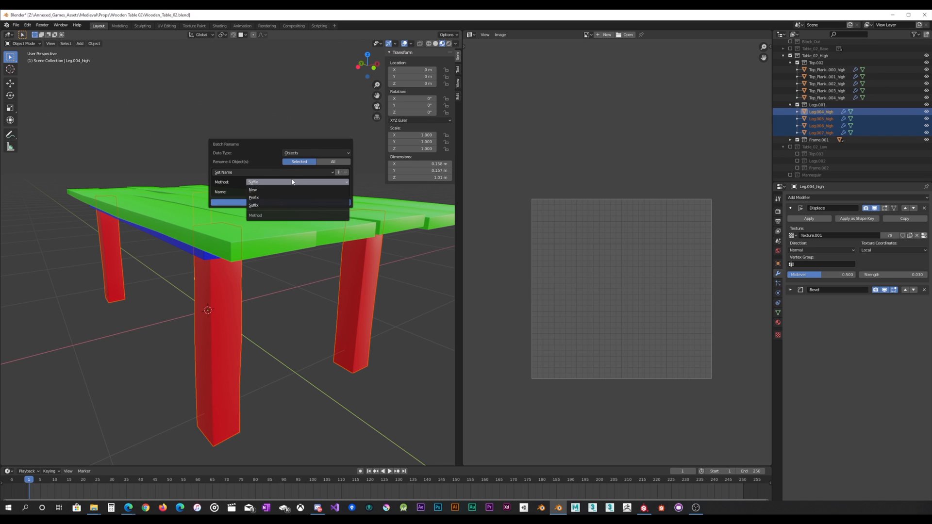
click(277, 200)
click(280, 192)
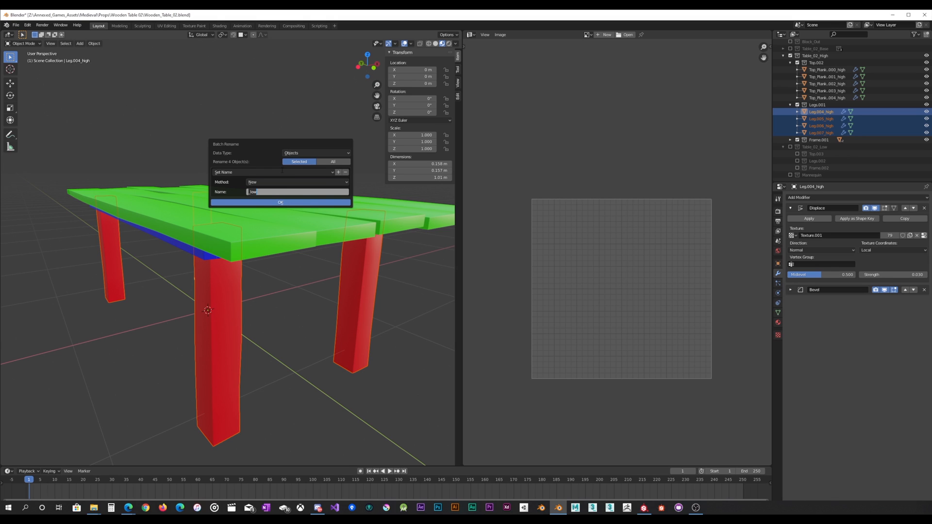
text(Leg.000)
click(281, 202)
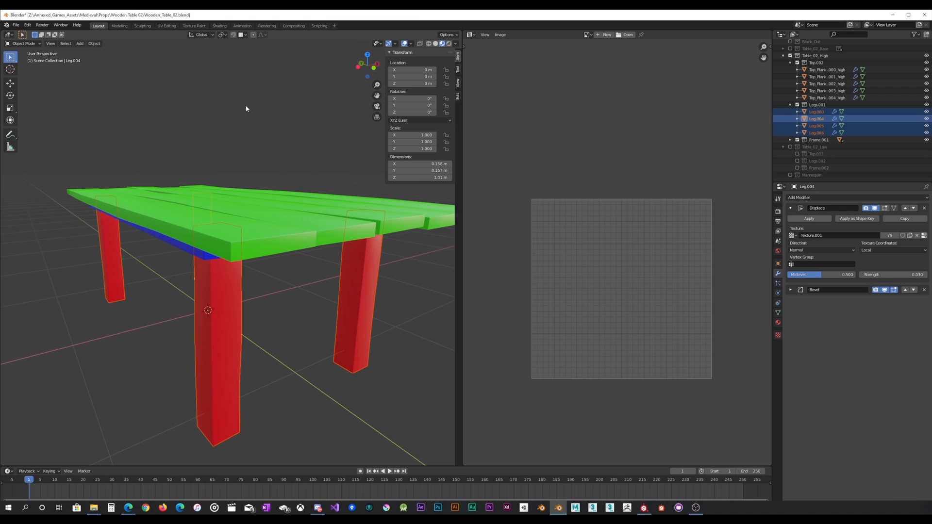
Batch rename the four selected high-poly legs by adding the suffix _high.
key(ctrl+F2)
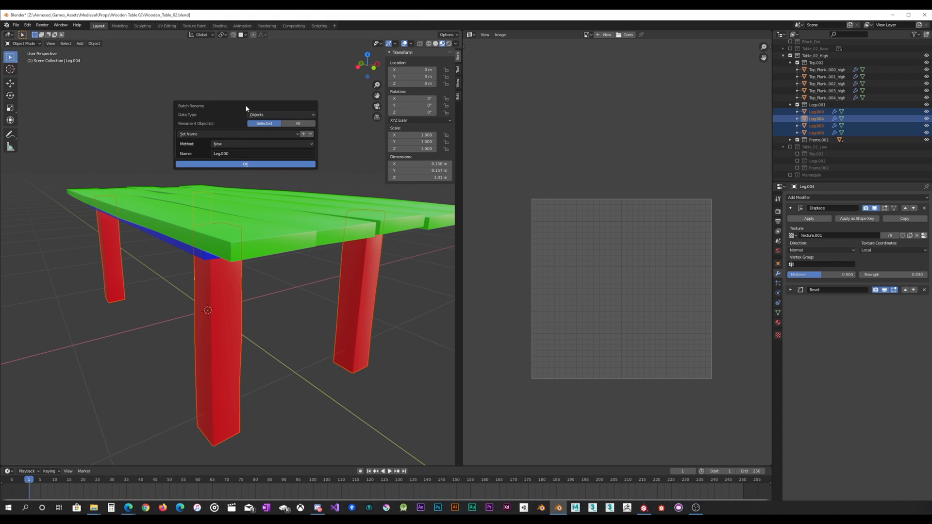
click(237, 145)
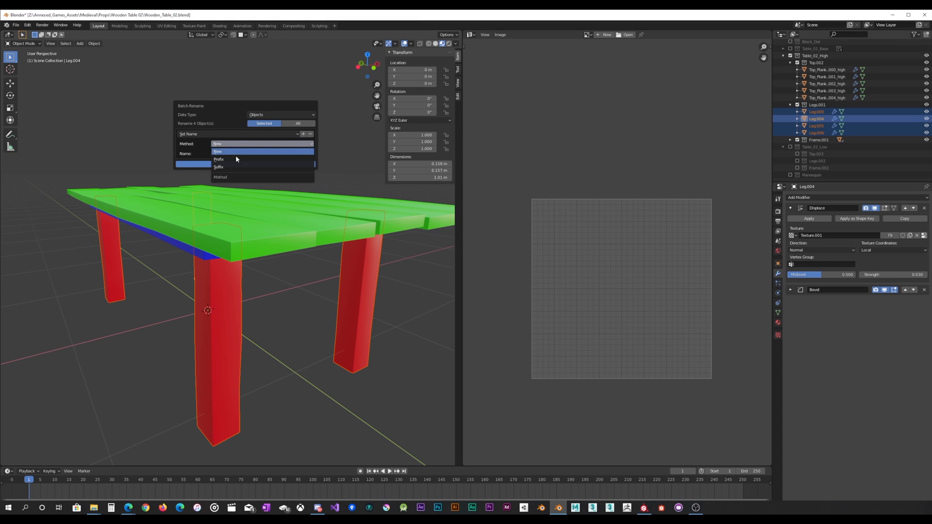
click(235, 166)
click(235, 154)
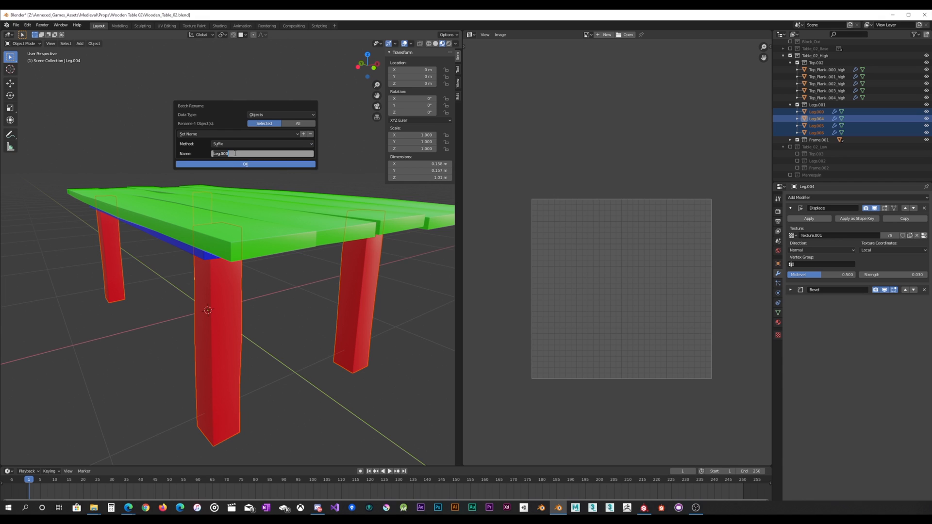
text(high)
click(219, 165)
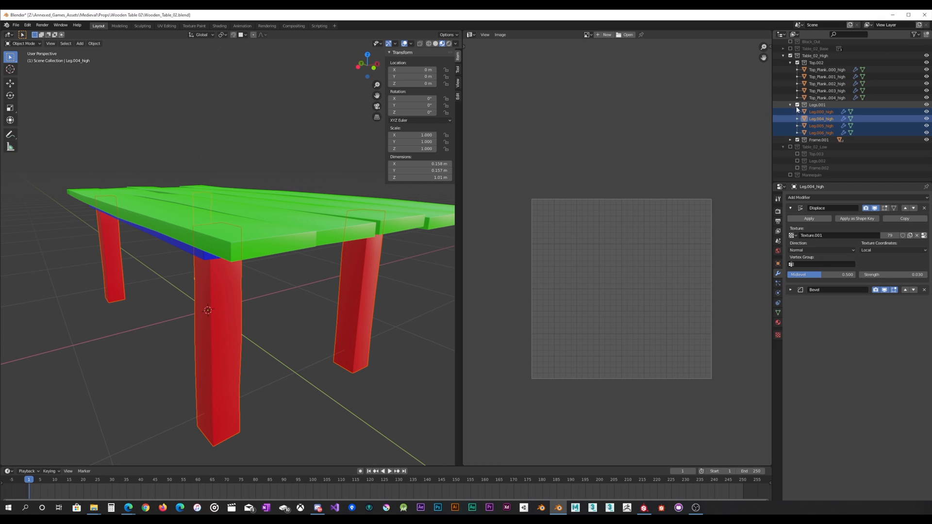
Expand Frame.001, select Frame.012_high through Frame.023_high and batch rename them with the new base name Frame.000.
click(791, 140)
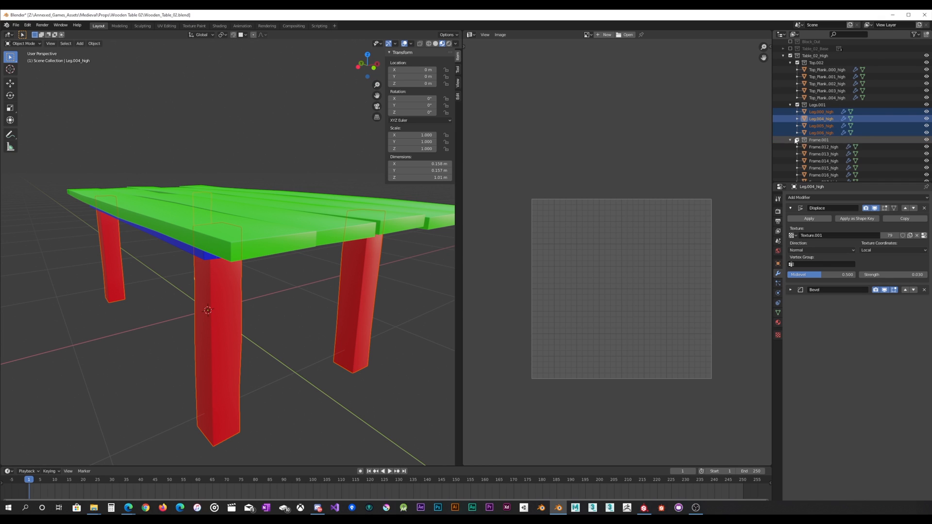
scroll(850, 139, down, 4)
click(826, 91)
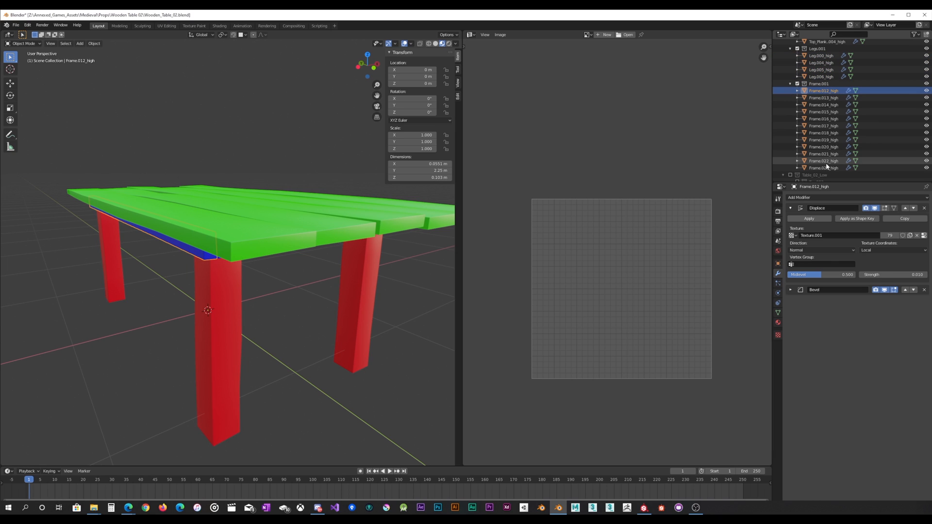
shift+click(827, 168)
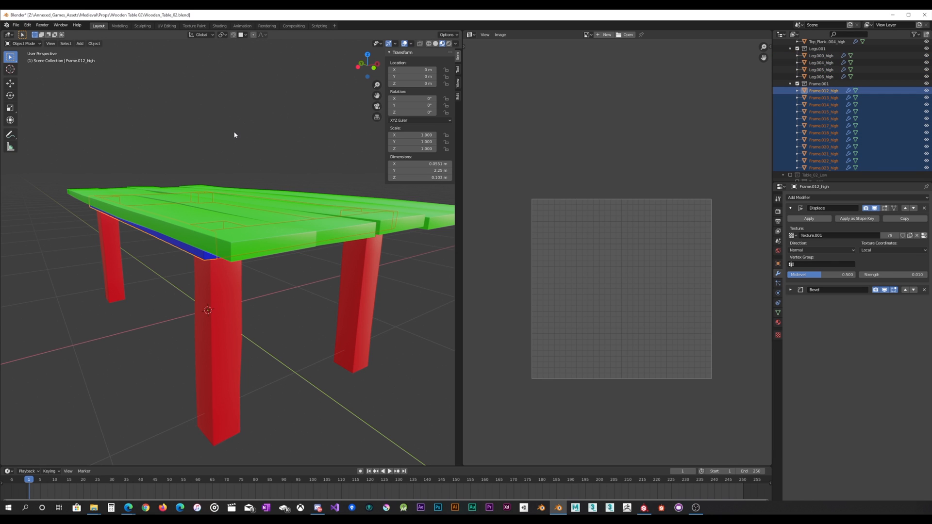
key(ctrl+F2)
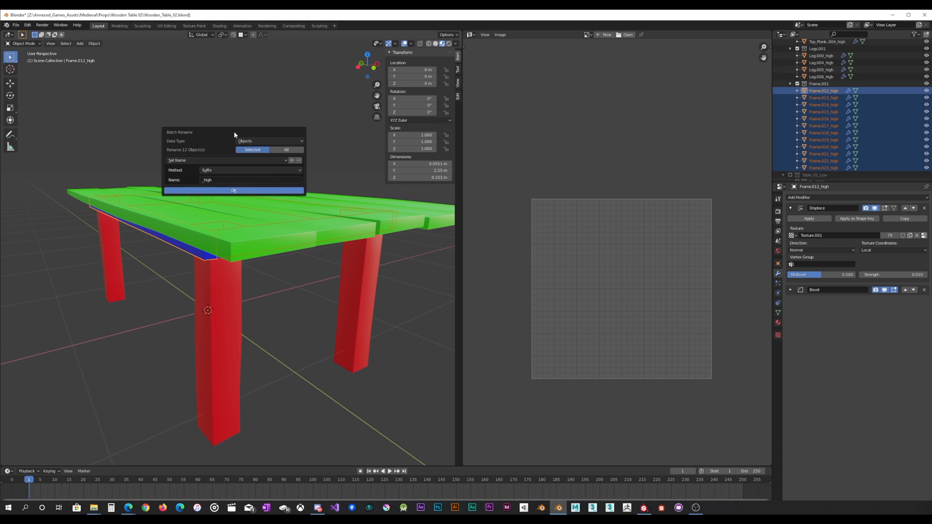
click(217, 170)
click(217, 176)
click(214, 181)
text(Frame.000)
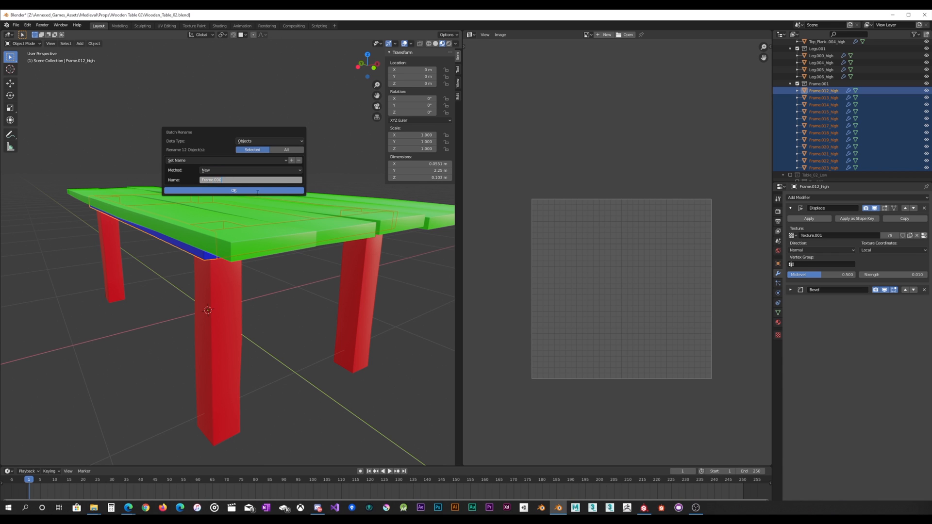
click(258, 191)
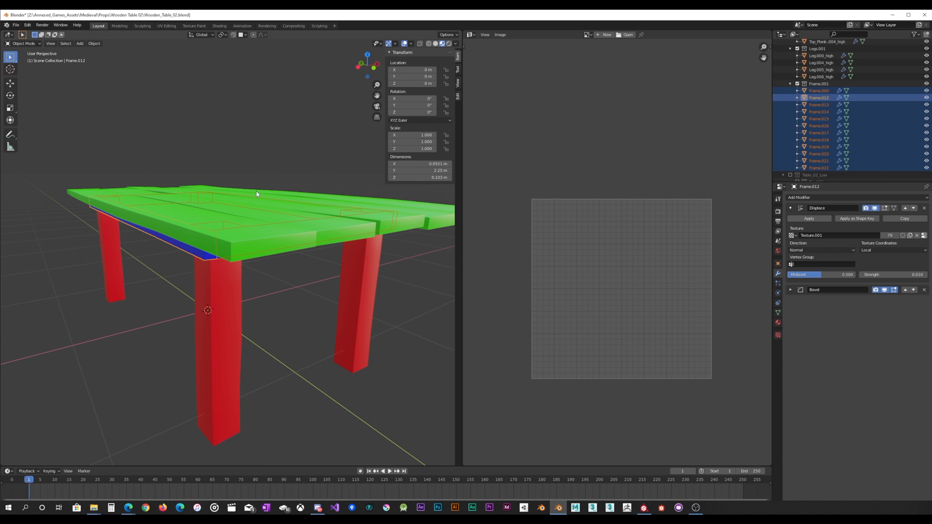
Batch rename the twelve selected high-poly frame parts by adding the suffix _high.
scroll(834, 112, down, 2)
scroll(835, 111, up, 2)
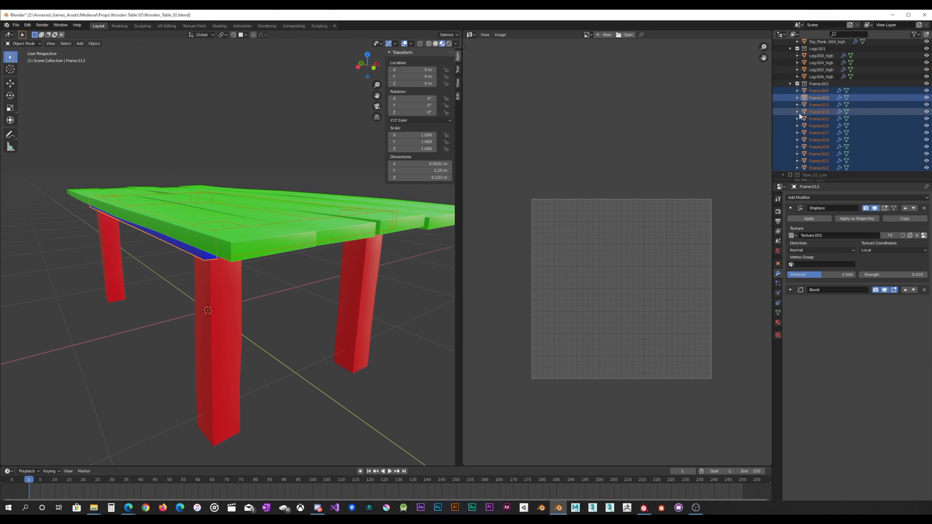
key(ctrl+F2)
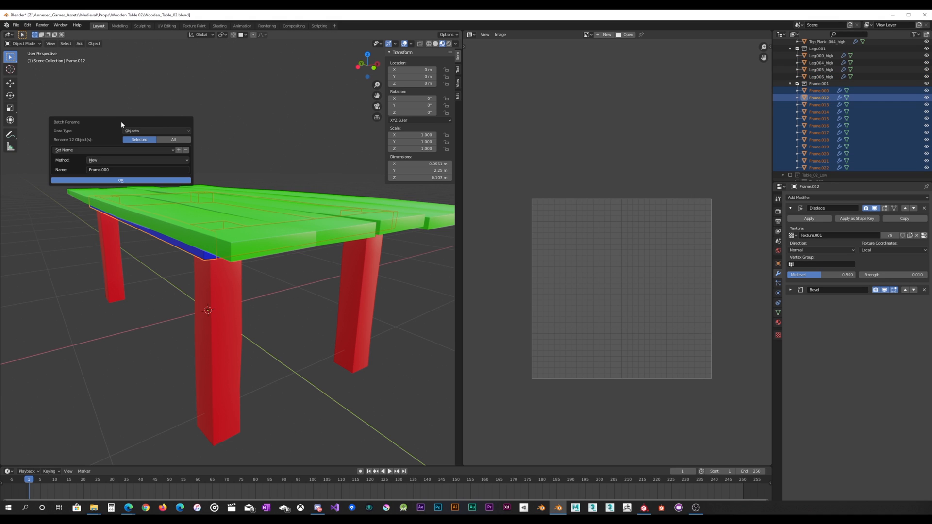
click(121, 159)
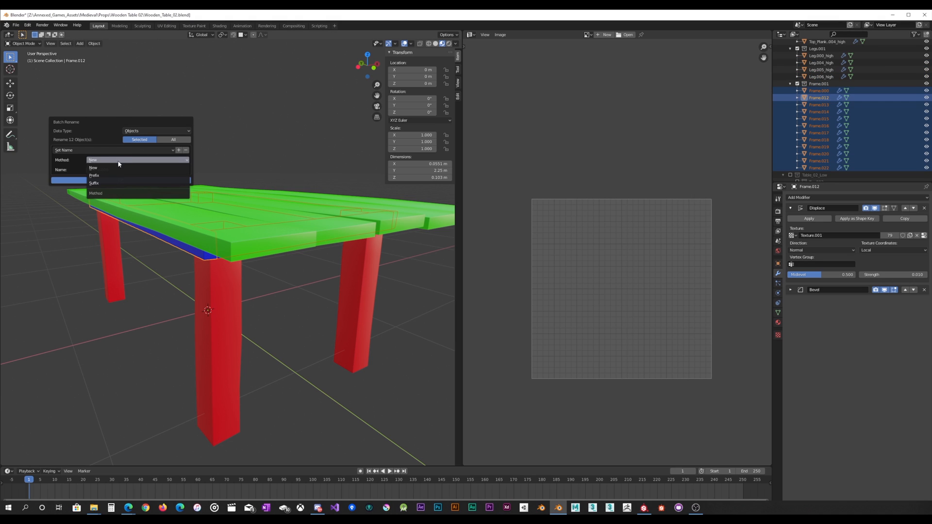
click(118, 169)
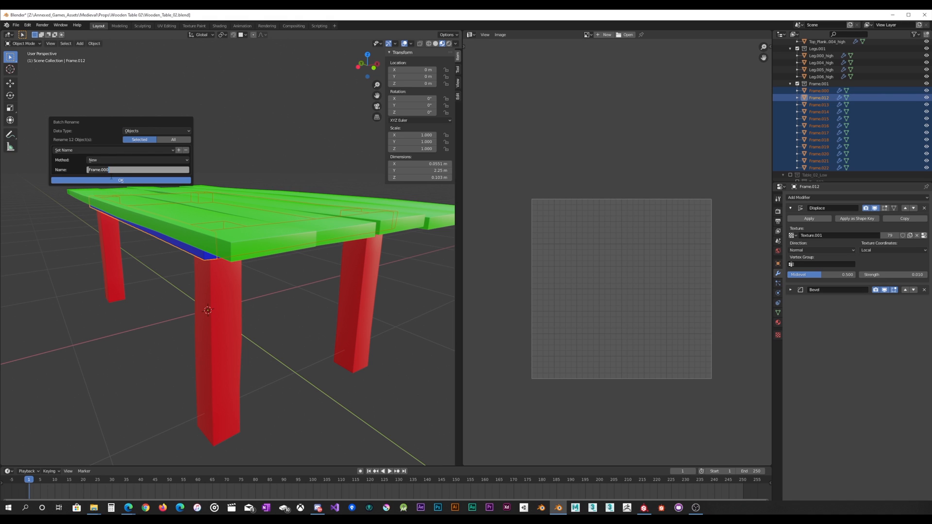
click(109, 161)
click(108, 161)
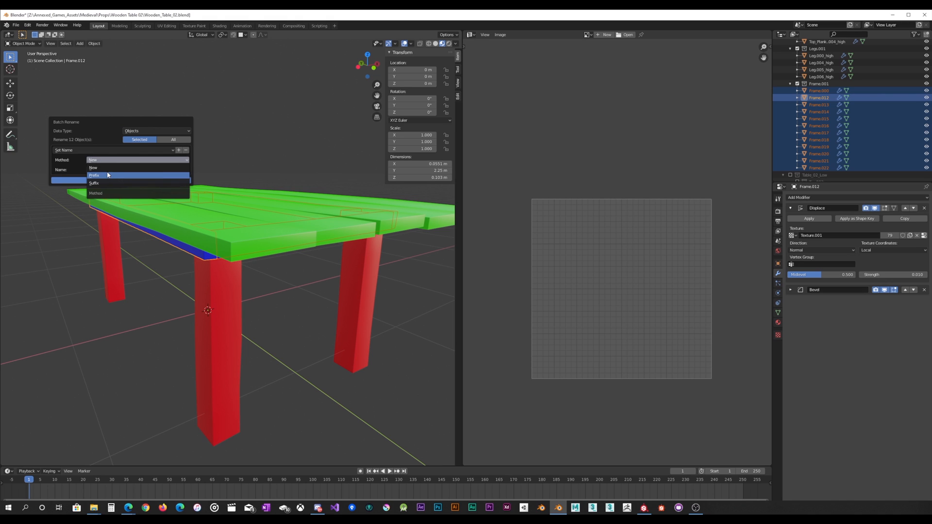
click(99, 183)
click(100, 169)
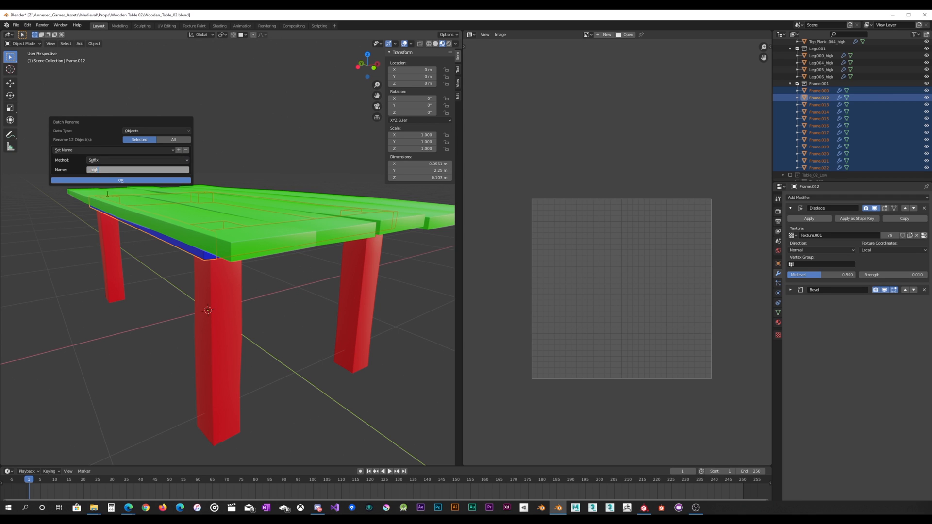
click(121, 180)
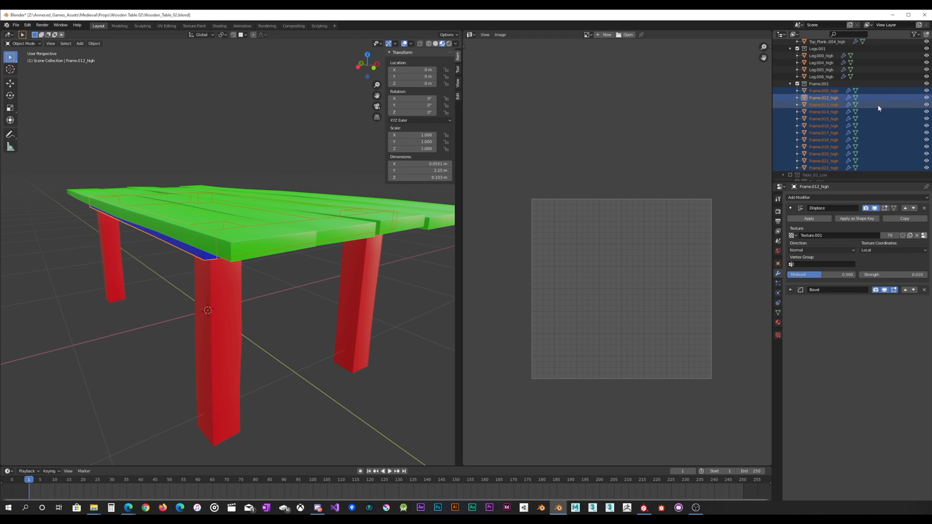
Exclude the Table_02_High collection from the view layer and include Table_02_Low again.
scroll(880, 116, down, 2)
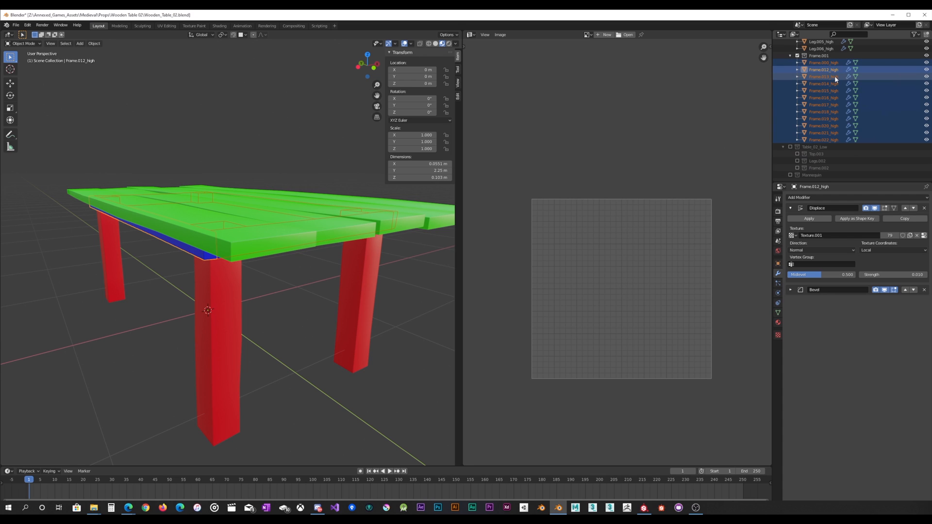
scroll(806, 78, up, 3)
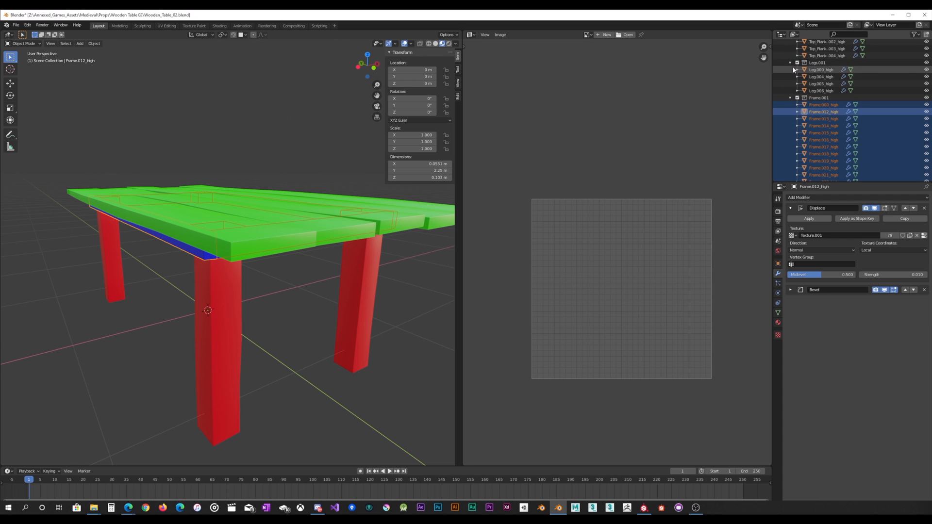
scroll(796, 66, up, 3)
click(791, 56)
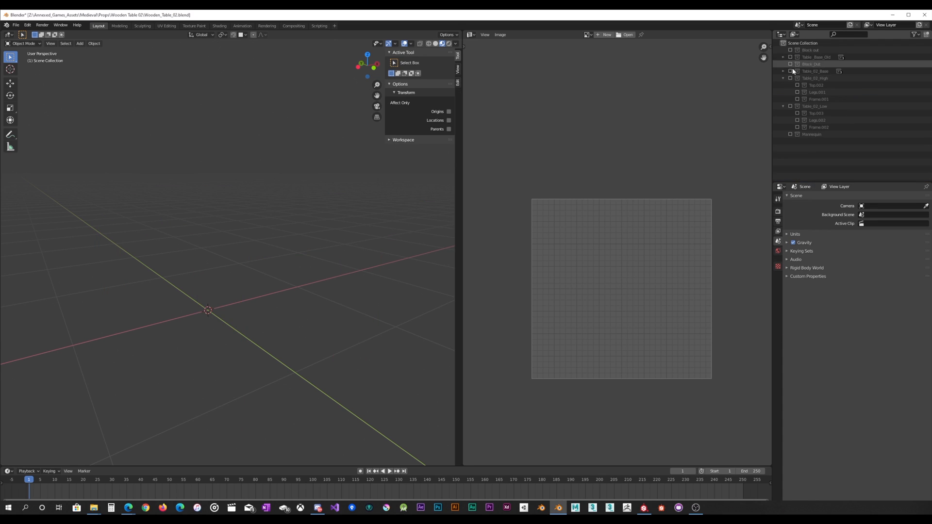
click(790, 107)
scroll(807, 128, down, 5)
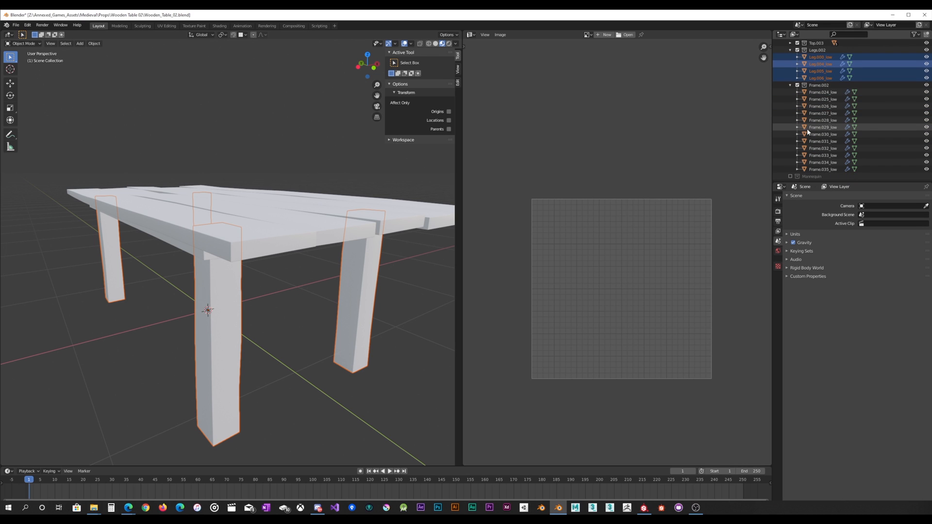
Select the twelve low-poly frame parts, Frame.024_low through Frame.035_low, and batch rename them with the new base name Frame.000.
click(822, 92)
shift+click(821, 168)
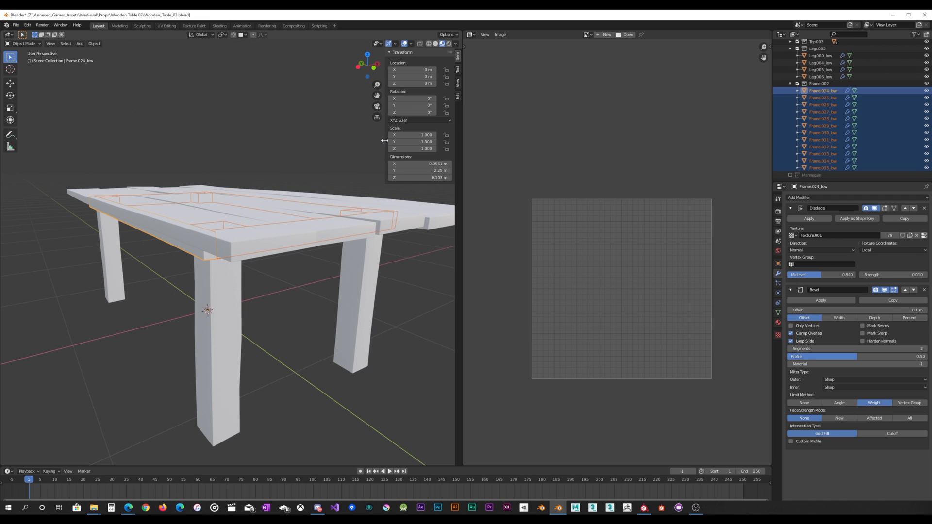
key(ctrl+F2)
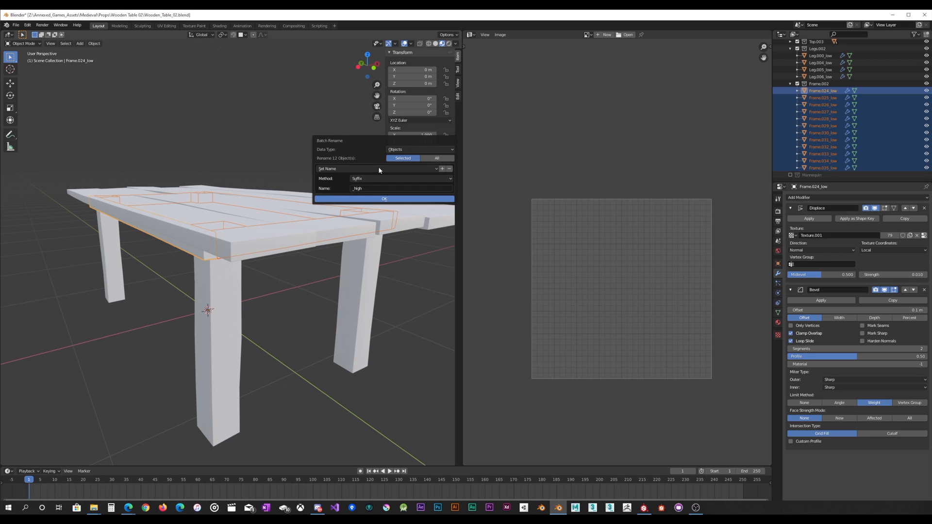
click(374, 178)
click(373, 193)
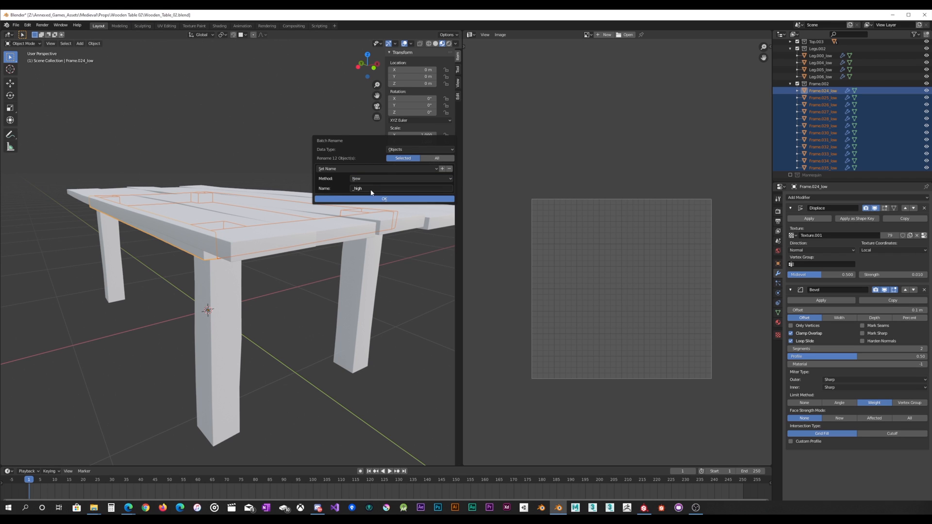
click(372, 189)
text(Frame.000)
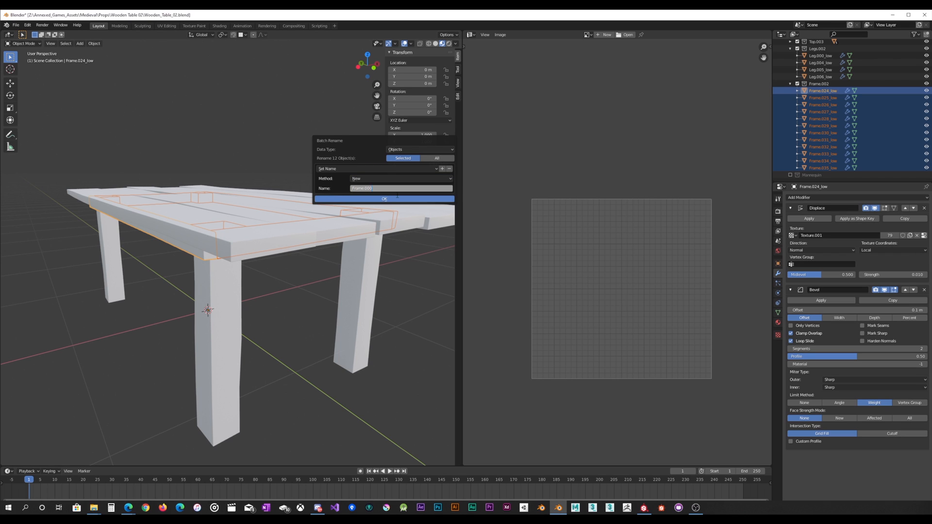
key(Return)
click(397, 199)
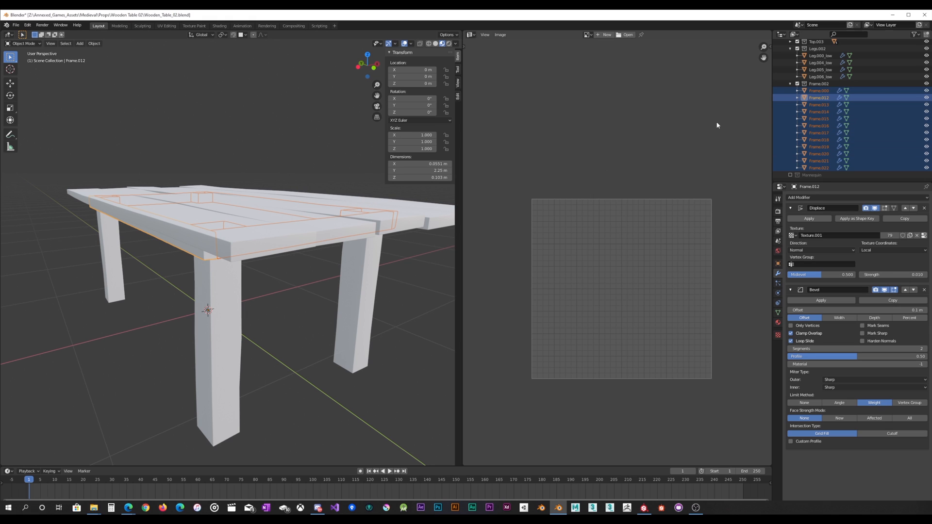
Batch rename the twelve selected low-poly frame parts by adding the suffix _low.
key(ctrl+F2)
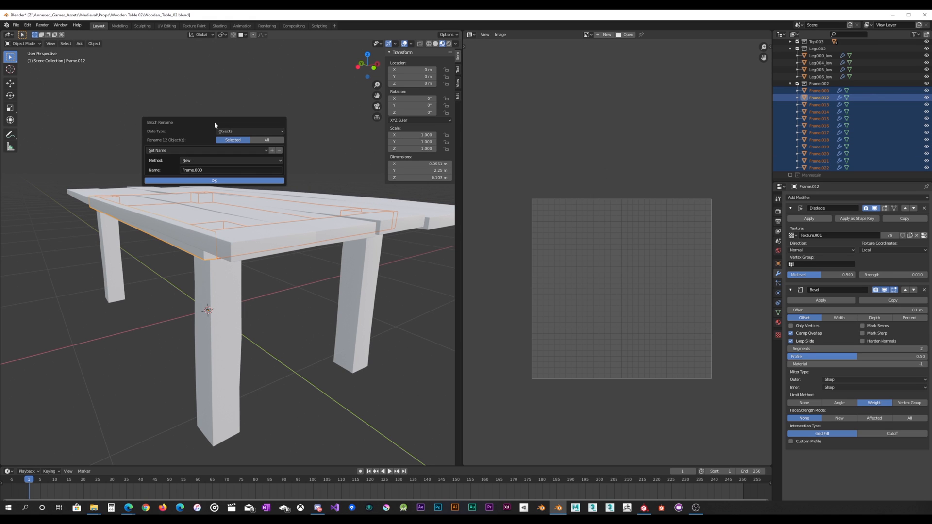
click(200, 160)
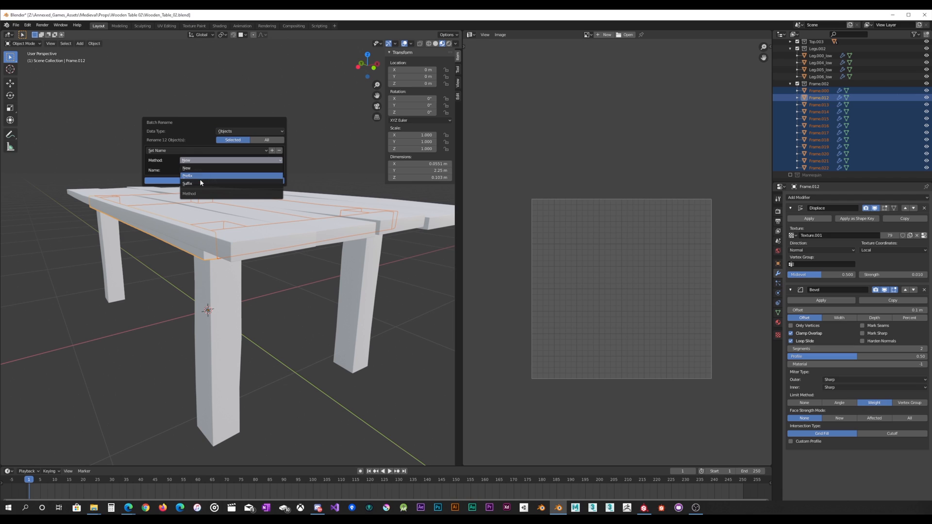
click(200, 183)
click(209, 169)
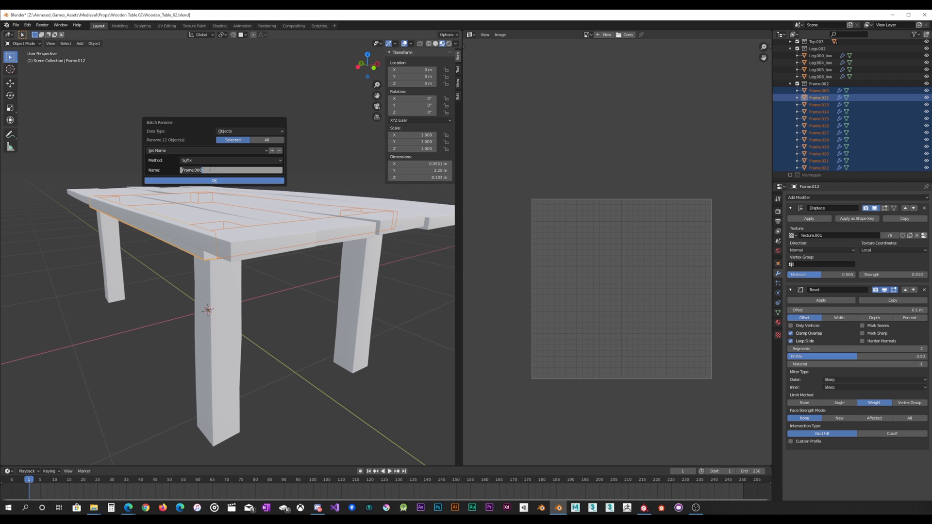
key(BackSpace)
click(214, 181)
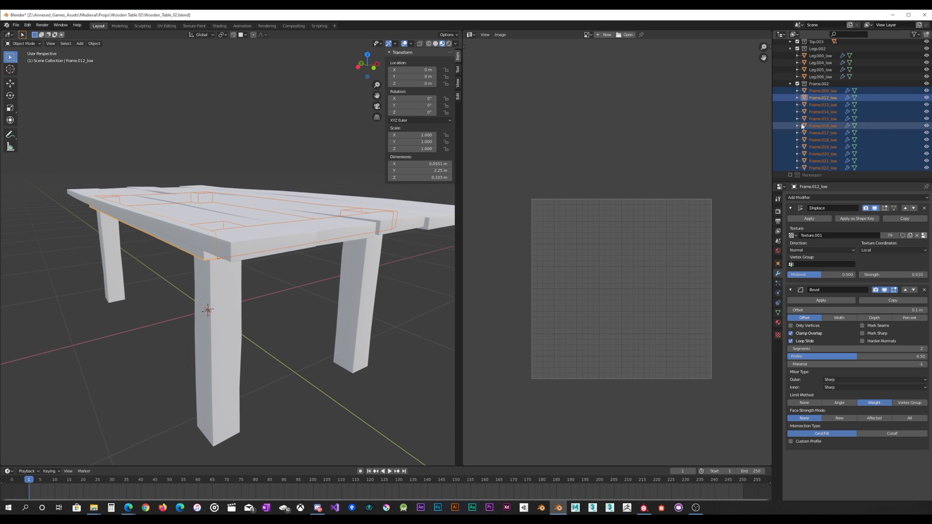
Save the Blender file, select all low-poly table parts and export them.
click(16, 25)
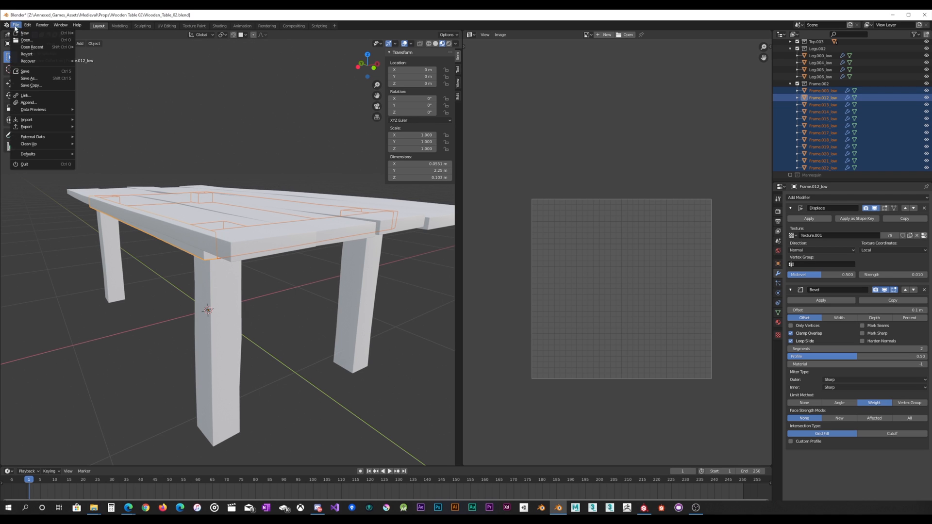
click(25, 71)
key(a)
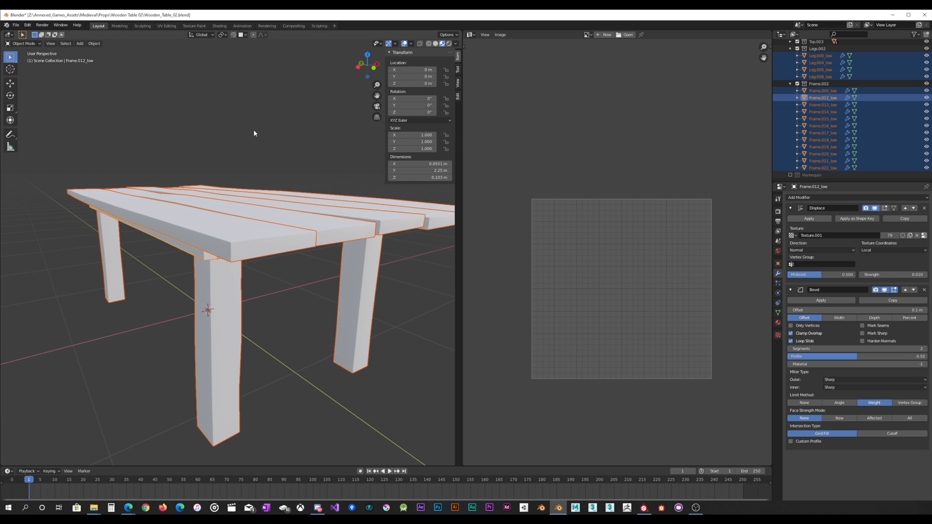
click(16, 25)
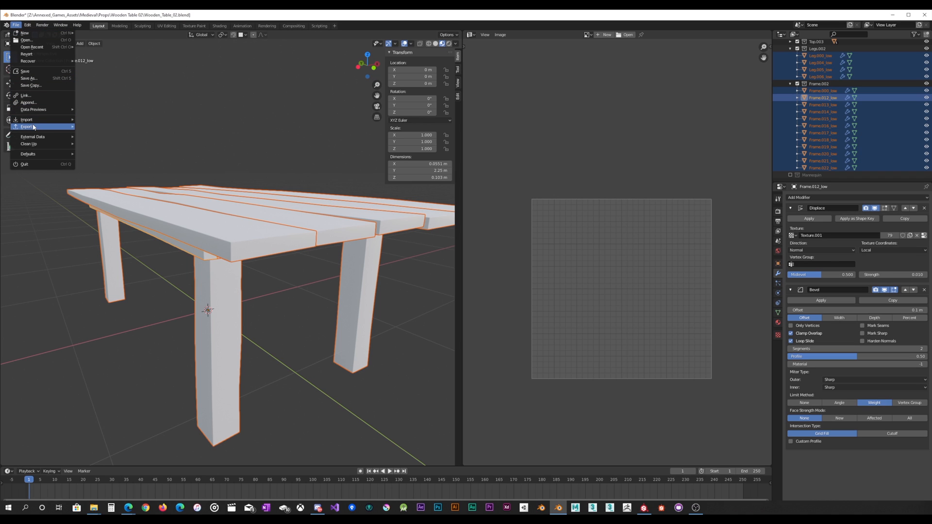
mouse_move(39, 127)
click(100, 145)
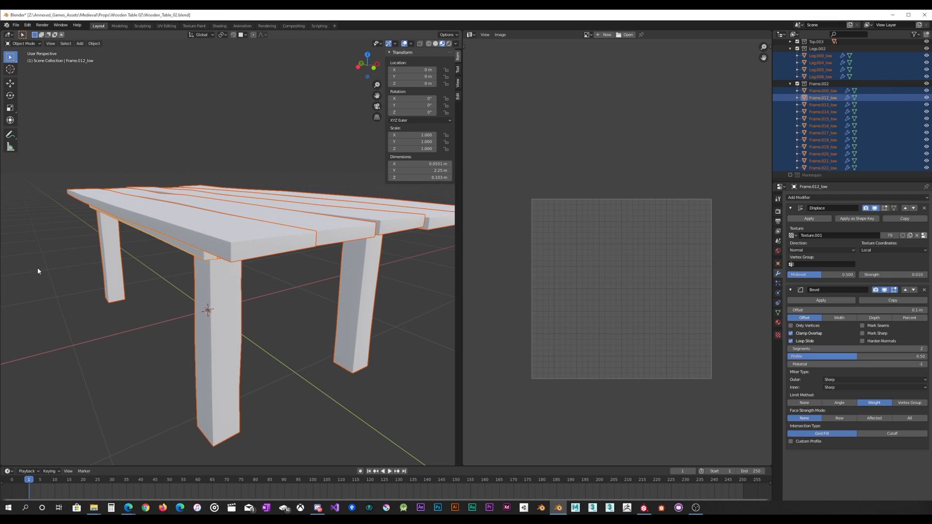
Exclude Table_02_Low, include the Table_02_High collection instead and export all of its high-poly parts.
scroll(803, 97, up, 4)
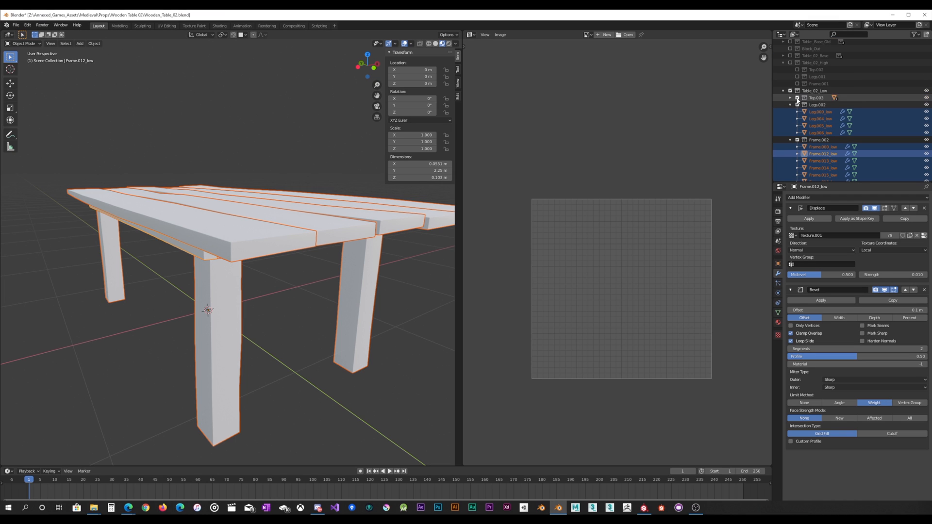
click(790, 91)
click(791, 78)
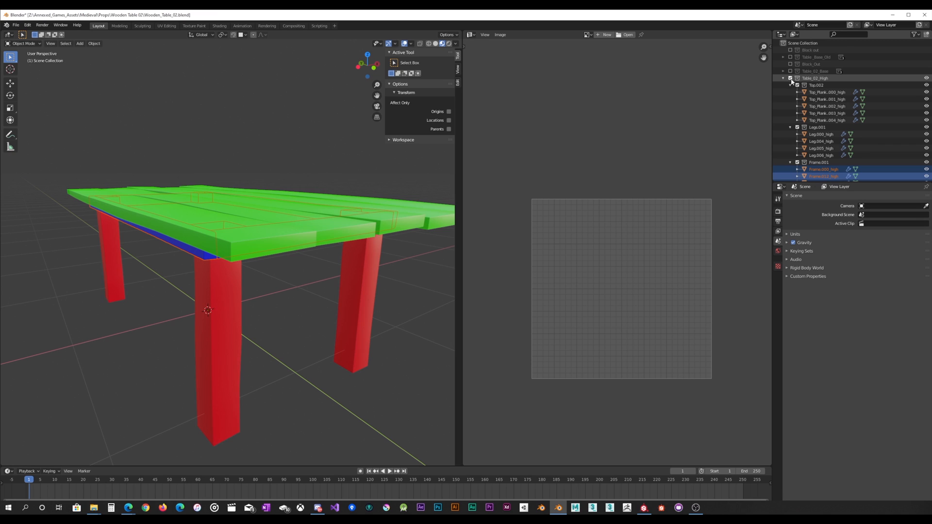
key(a)
click(15, 26)
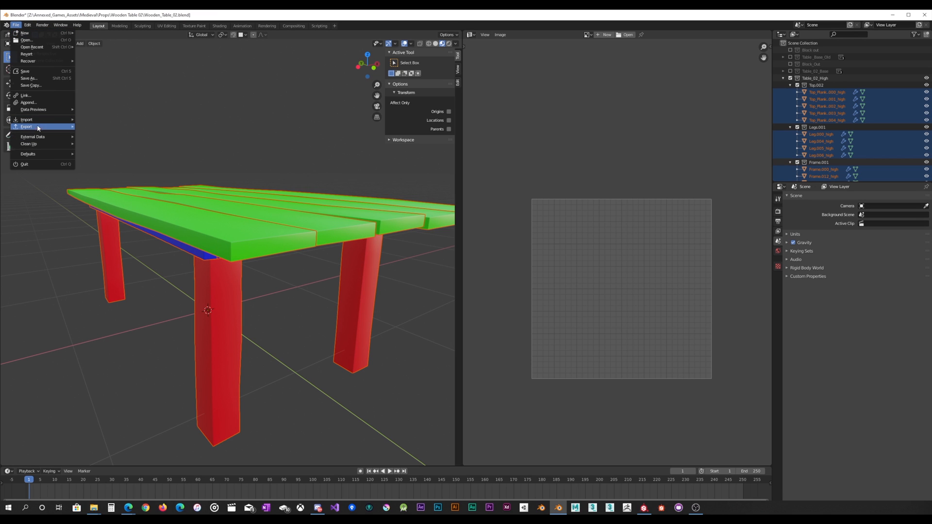
mouse_move(59, 127)
click(95, 147)
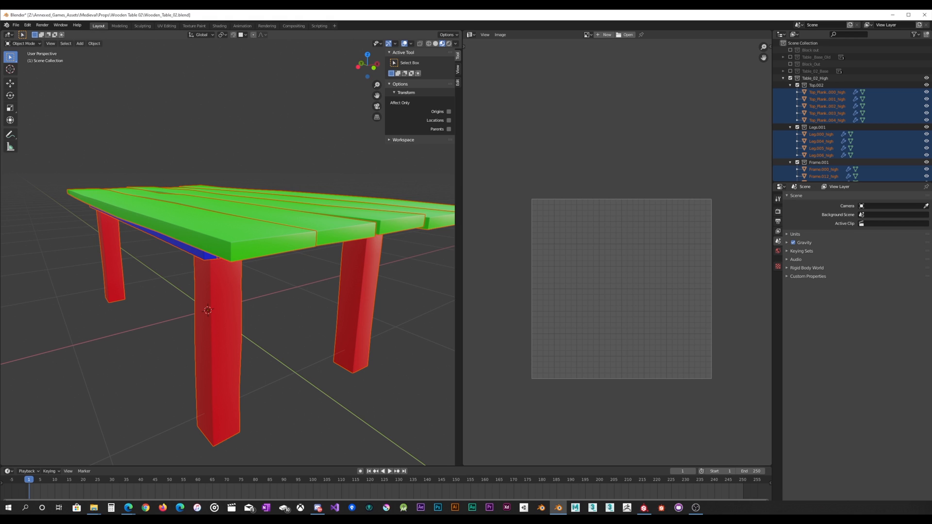
Switch to Substance Painter and rebake all seven Table mesh maps with matching by mesh name.
click(643, 509)
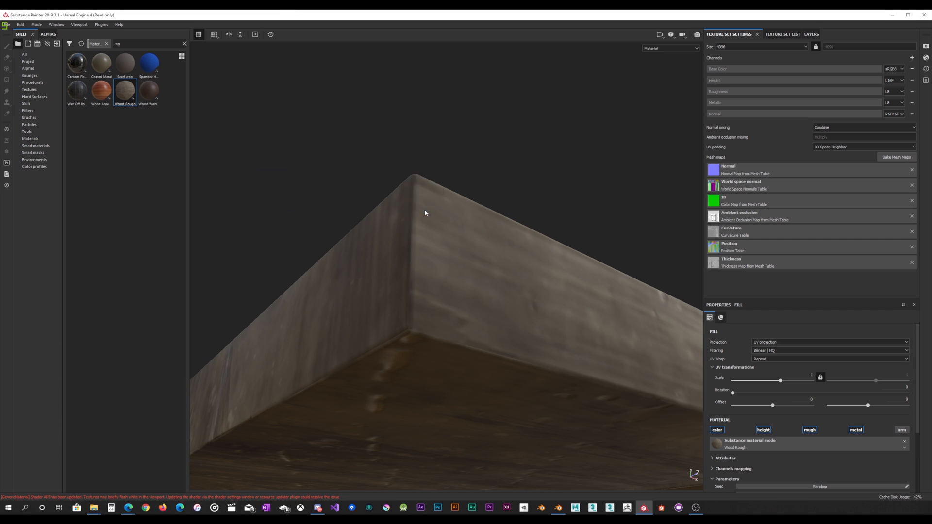
click(458, 310)
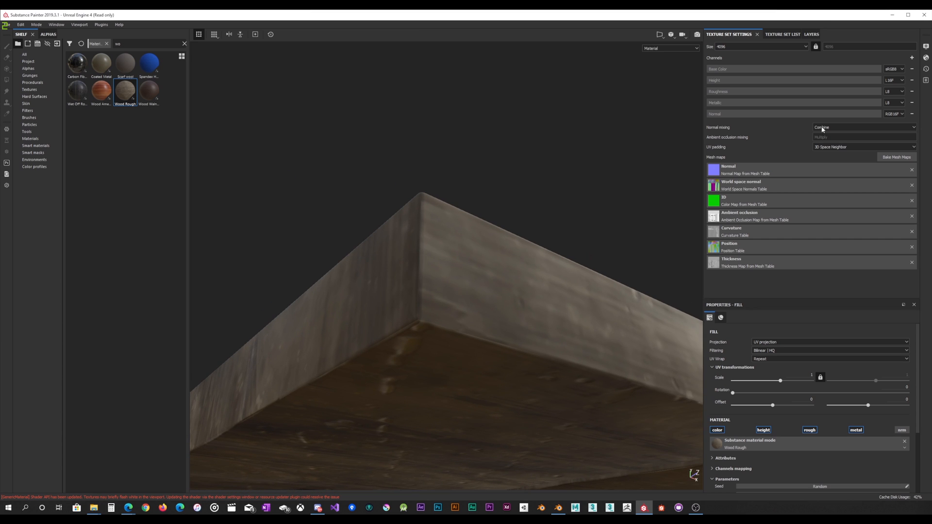
click(778, 34)
click(719, 35)
click(897, 157)
scroll(507, 235, down, 5)
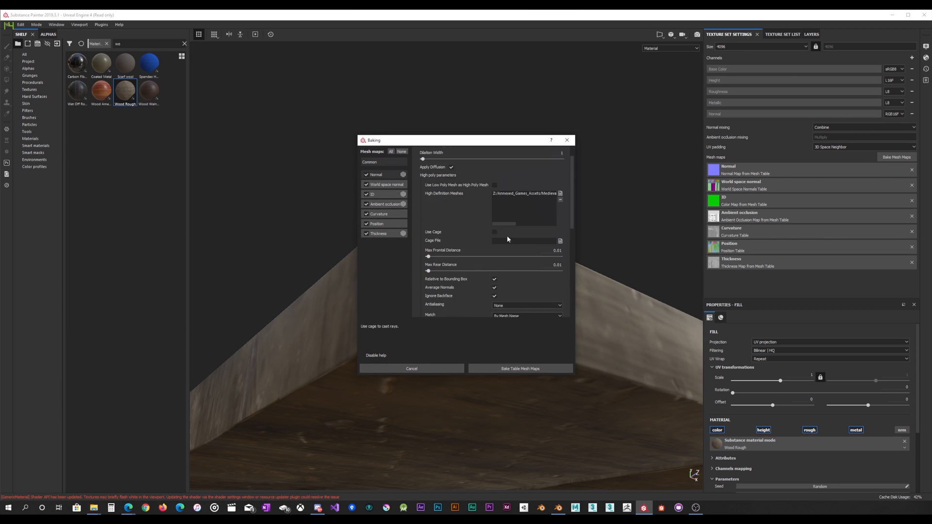
click(524, 369)
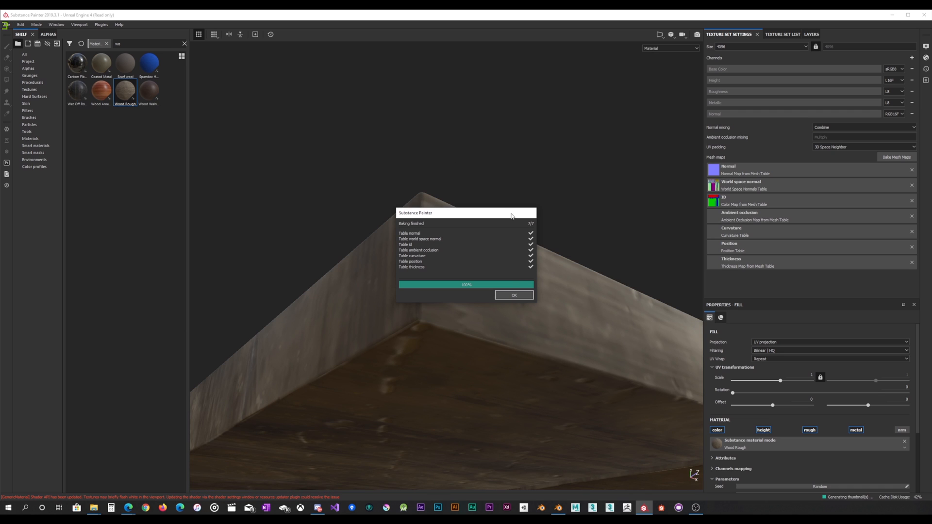
click(514, 295)
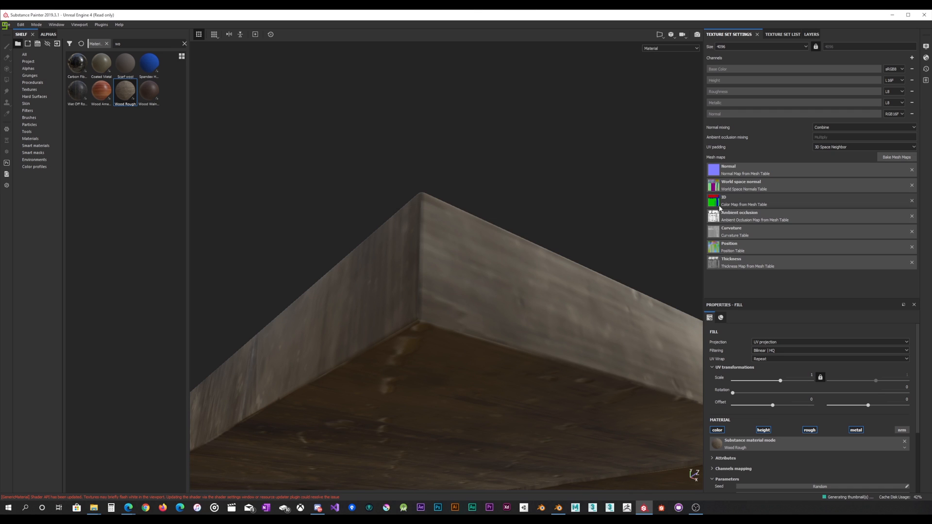
Add a folder named Top above the Wood Rough layer and give it a black mask.
alt+drag(461, 235, 416, 190)
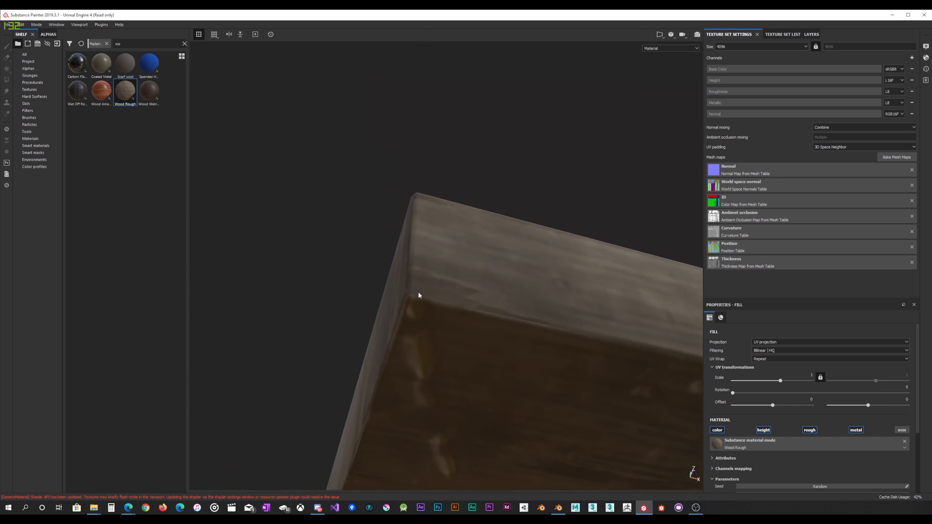
alt+drag(419, 295, 505, 366)
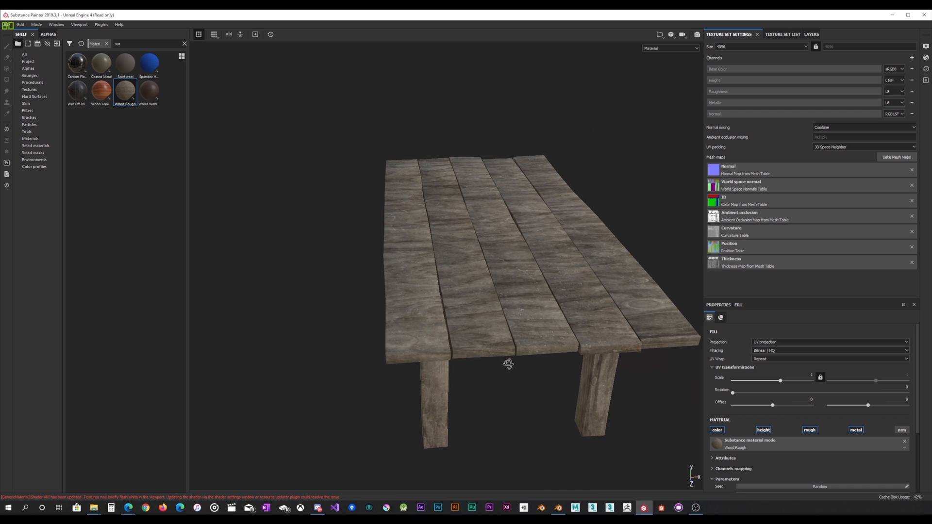
click(811, 34)
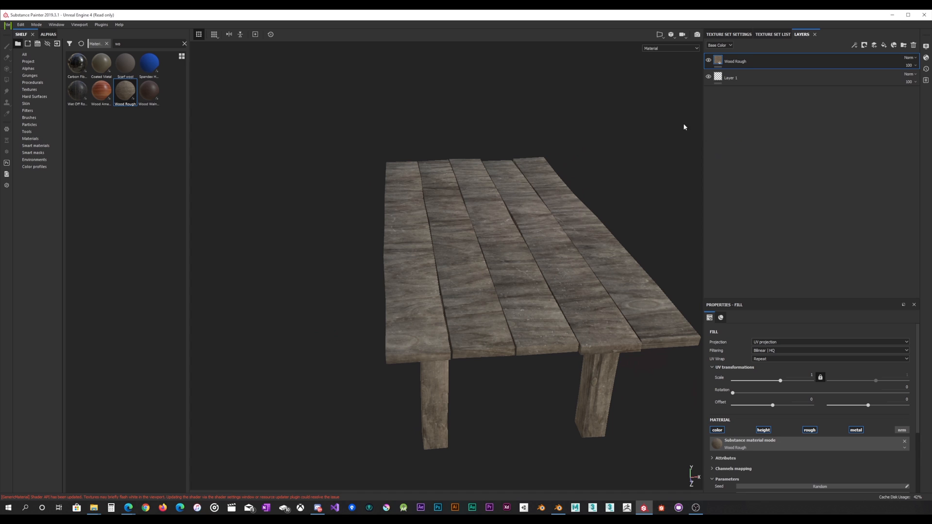
right_click(743, 63)
click(903, 46)
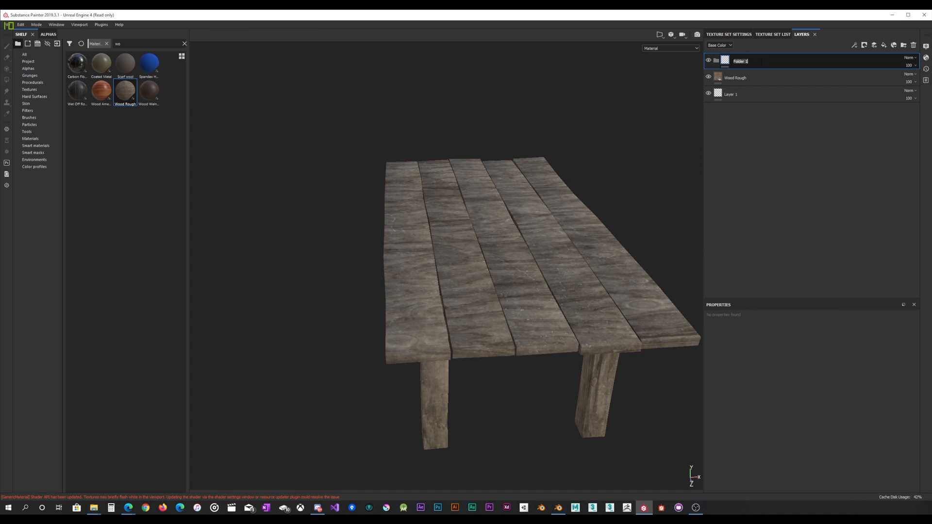
text(Top)
right_click(760, 63)
click(800, 69)
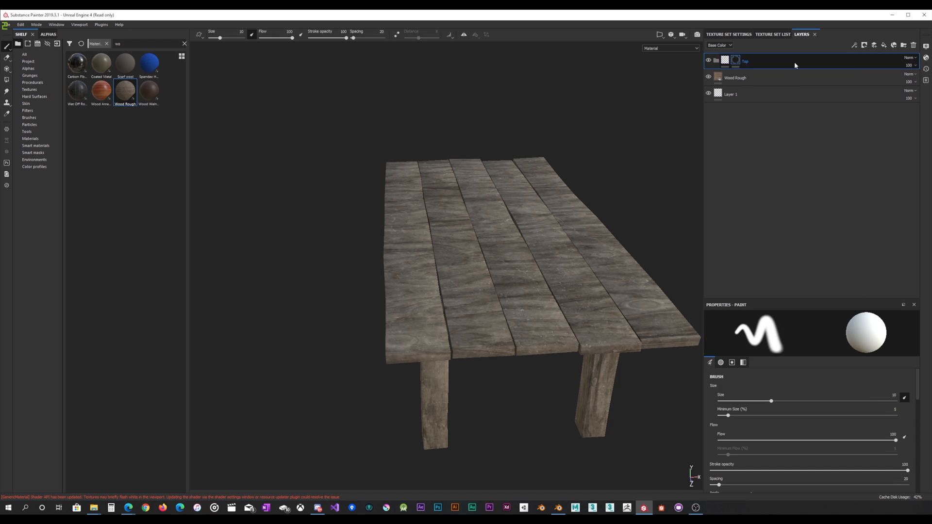
Add a color selection to the Top folder's mask and pick the tabletop's green ID color.
right_click(733, 65)
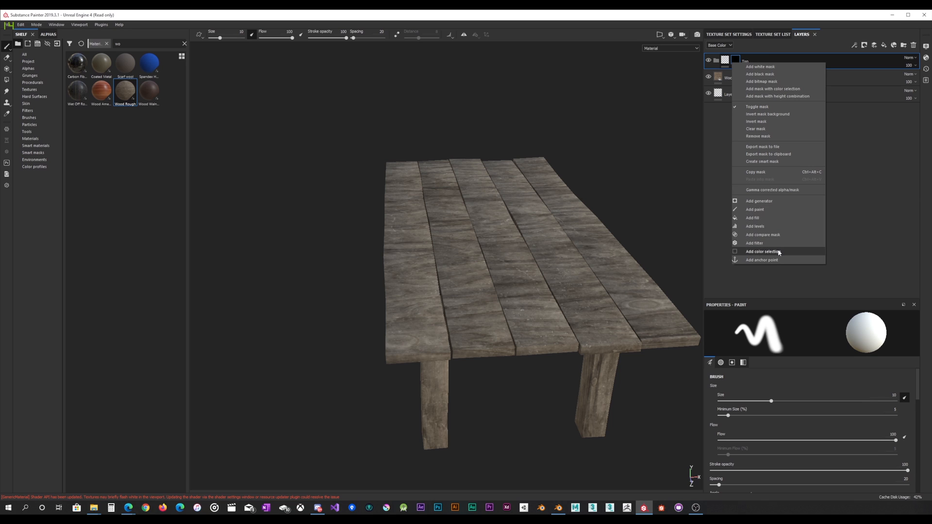
click(764, 252)
click(902, 387)
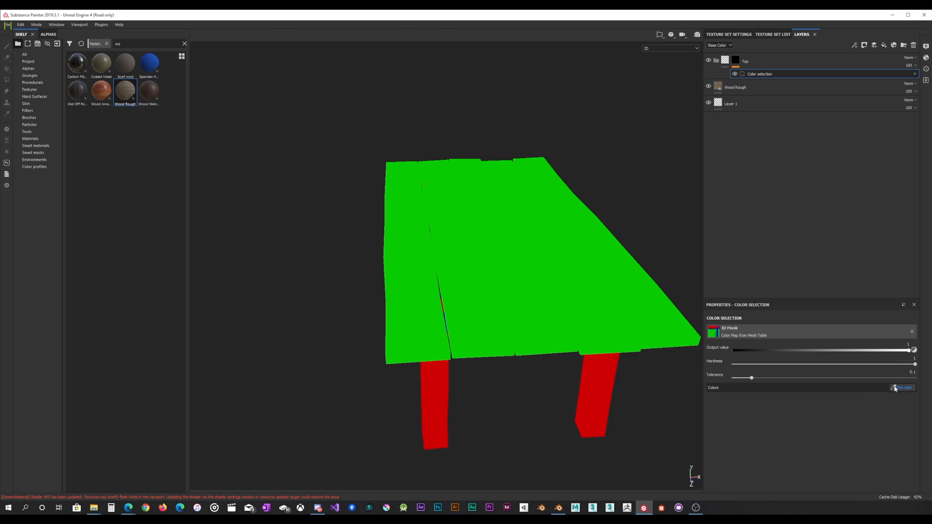
click(529, 308)
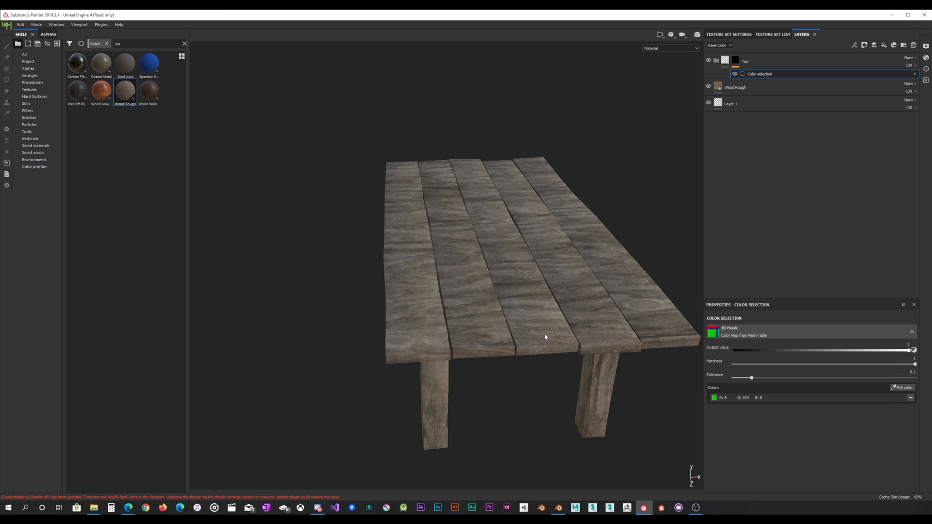
Move the Wood Rough layer into the Top folder so that it covers only the tabletop planks.
alt+drag(576, 257, 582, 241)
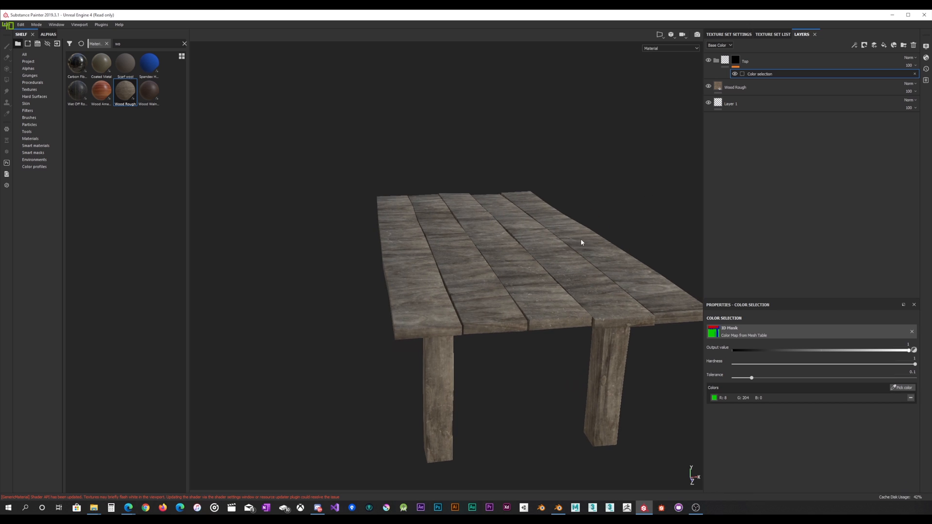
alt+drag(604, 206, 532, 238)
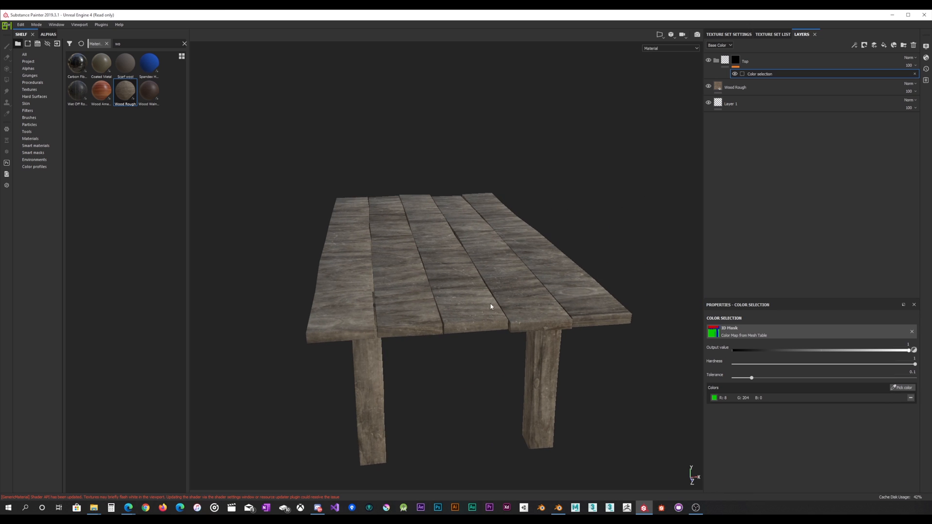
alt+drag(490, 306, 437, 272)
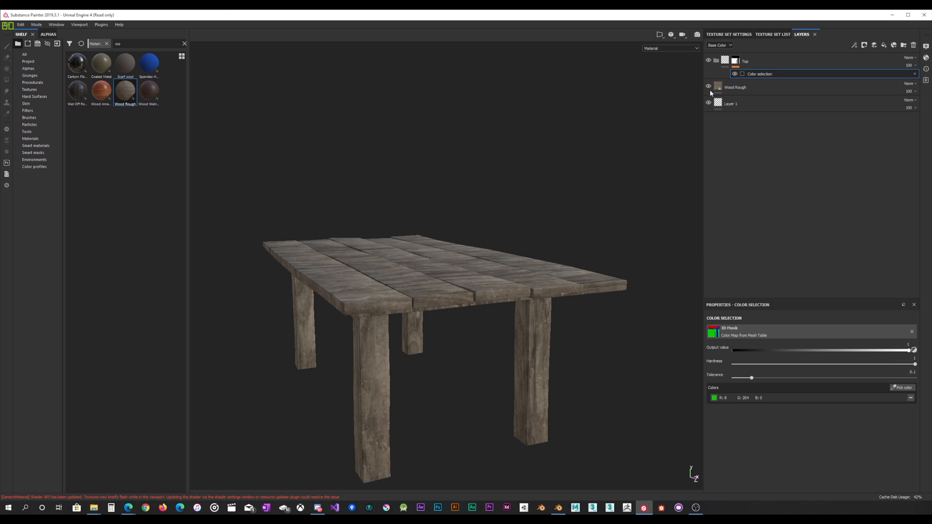
drag(715, 91, 744, 76)
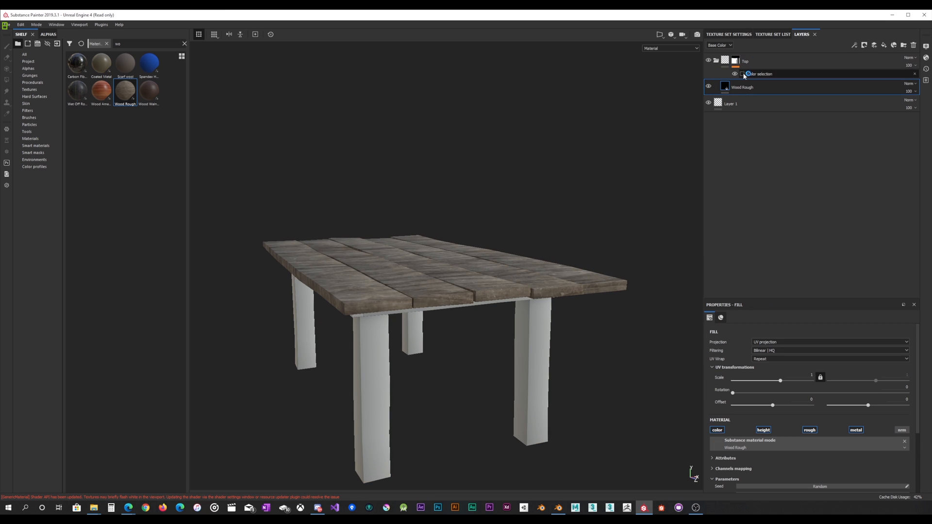
alt+drag(573, 142, 454, 233)
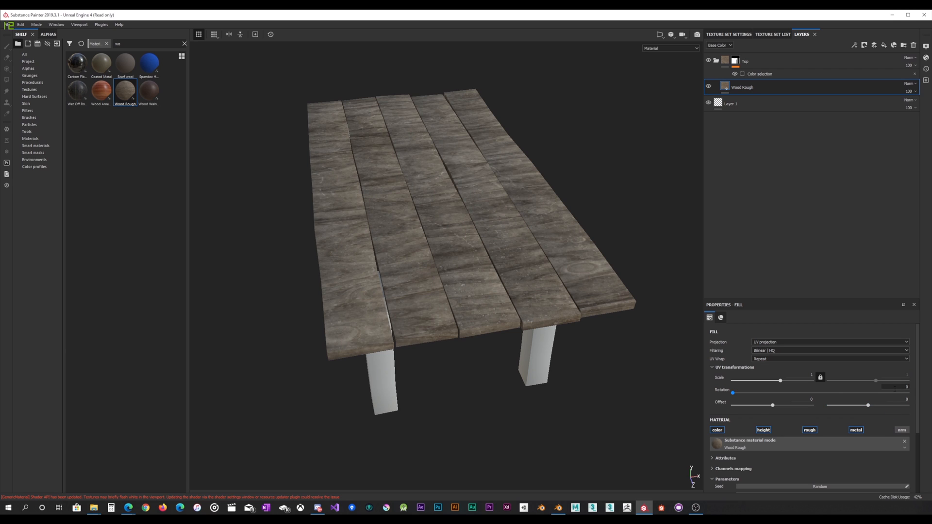
Set the Wood Rough fill's UV rotation to 90 so the grain runs along the tabletop planks.
click(906, 387)
text(90)
key(Return)
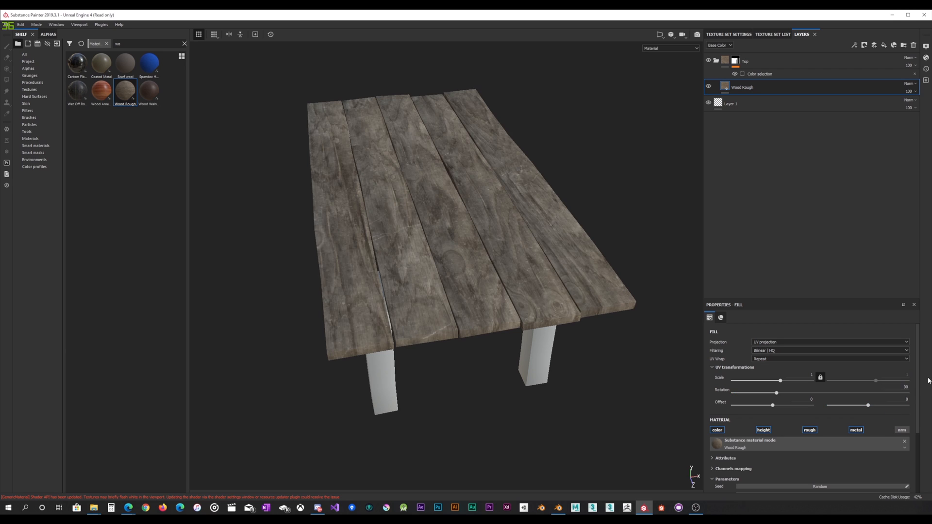
Inspect the direction and pattern of the wood grain across all tabletop planks from several angles.
scroll(371, 316, up, 5)
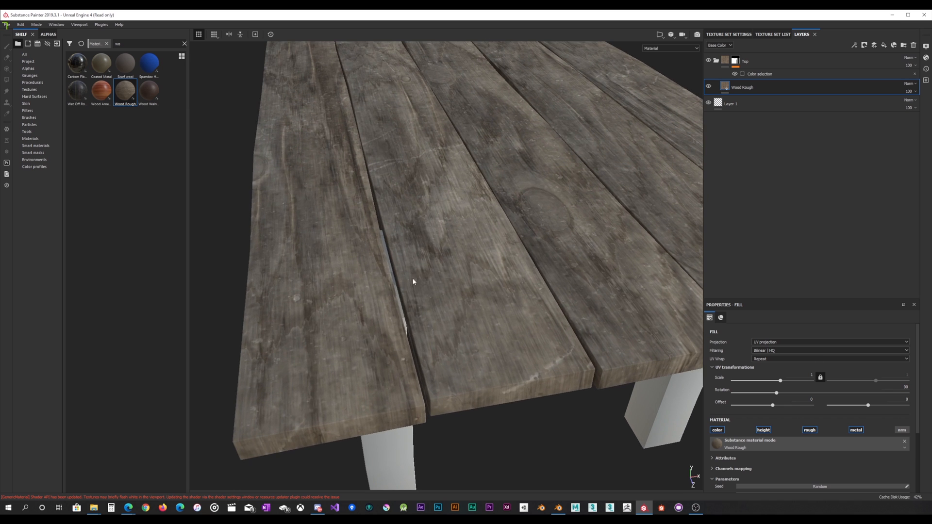
alt+drag(506, 273, 464, 318)
scroll(475, 267, down, 3)
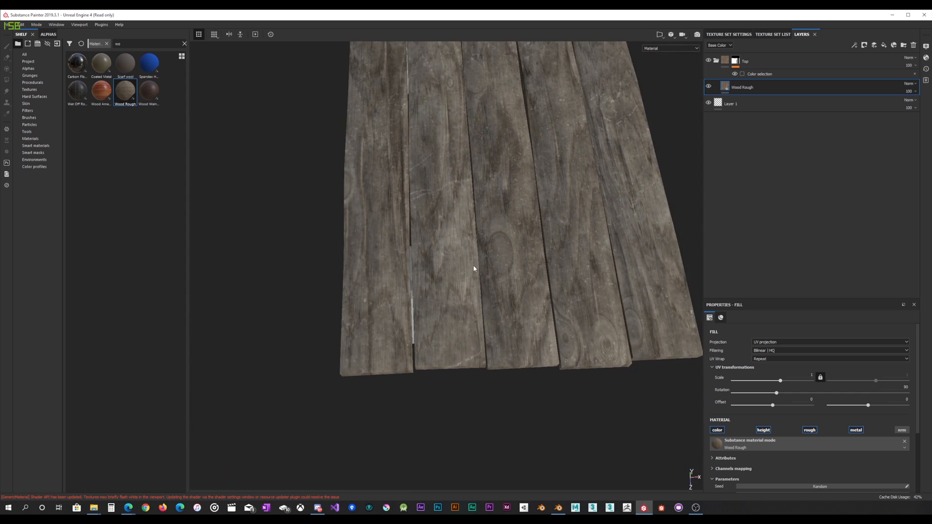
scroll(474, 271, up, 10)
alt+drag(473, 269, 529, 255)
alt+middle_drag(493, 149, 533, 321)
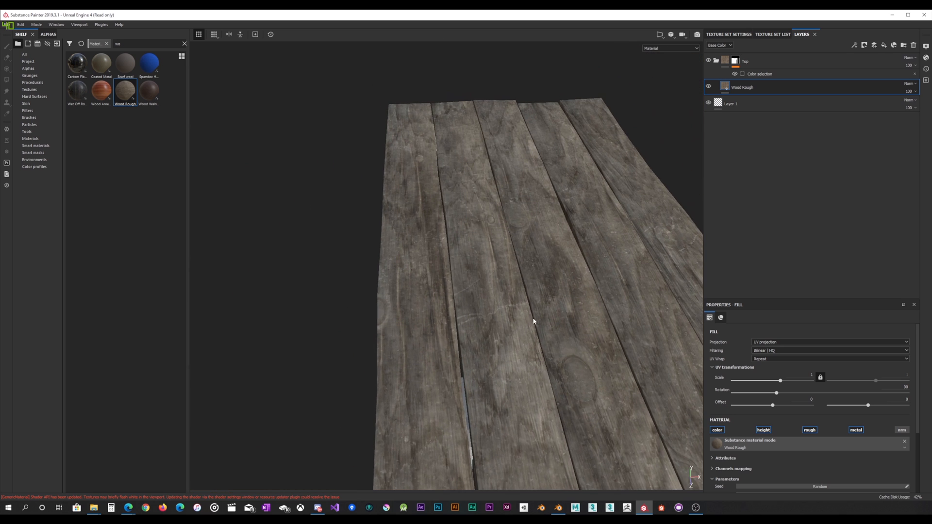
alt+drag(533, 321, 503, 358)
alt+middle_drag(503, 358, 466, 257)
alt+drag(467, 259, 476, 310)
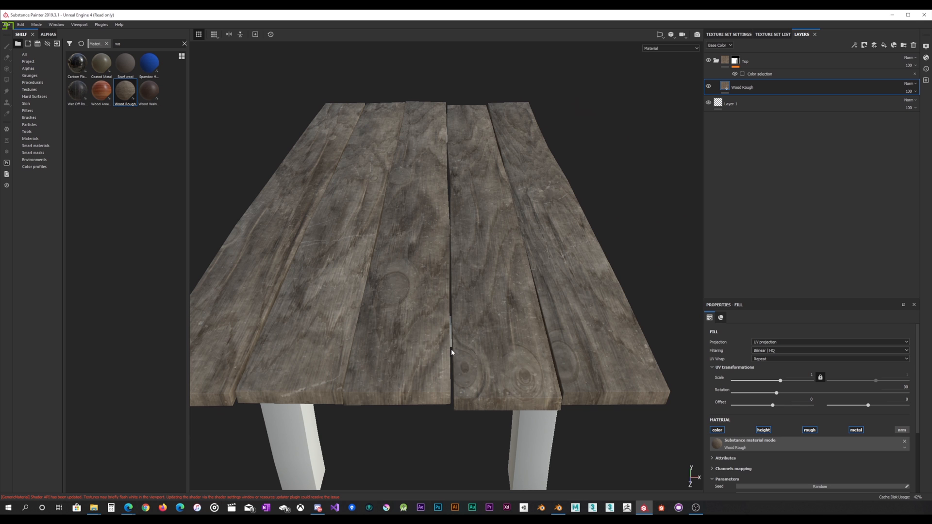
scroll(451, 349, up, 5)
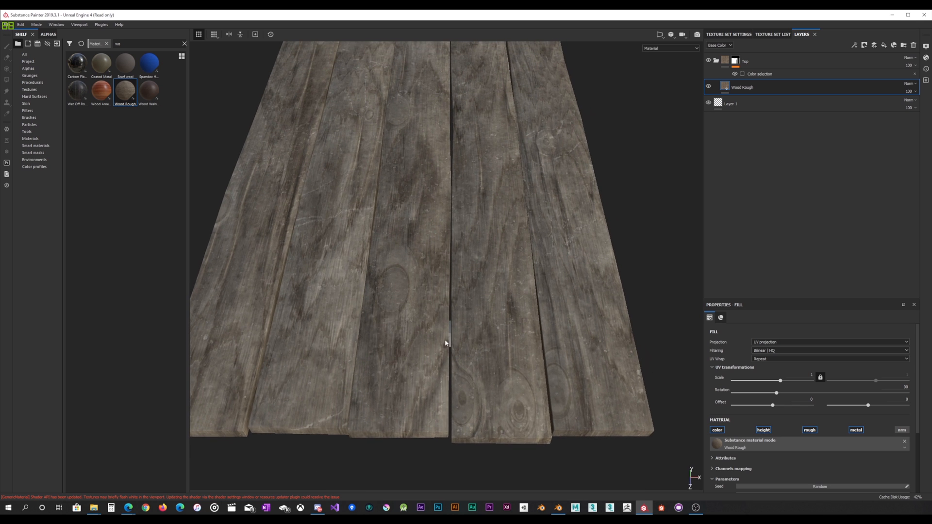
alt+drag(446, 342, 410, 338)
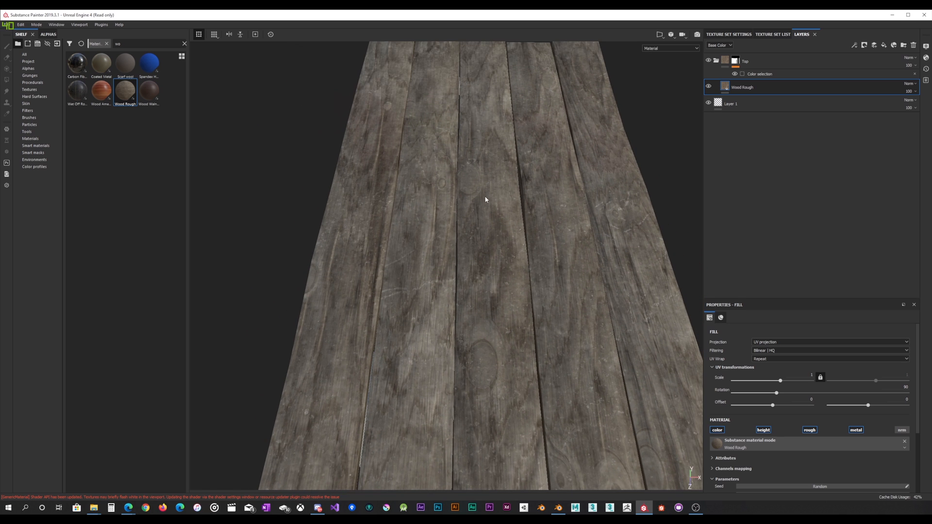
alt+right_drag(508, 382, 511, 273)
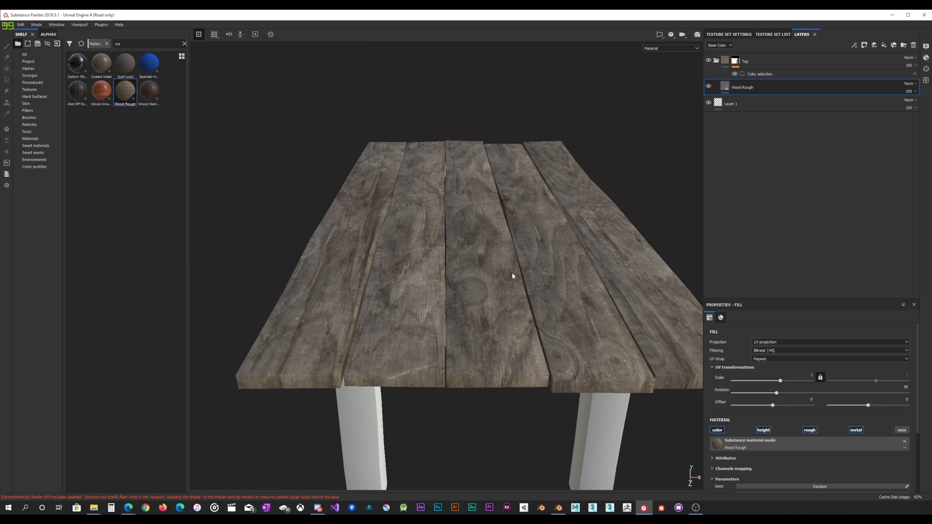
alt+drag(568, 319, 506, 333)
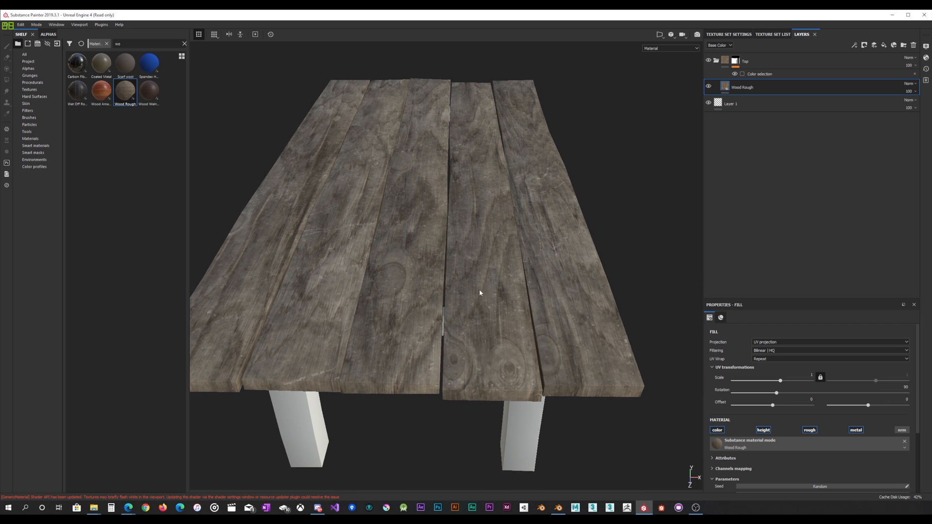
alt+drag(390, 322, 515, 376)
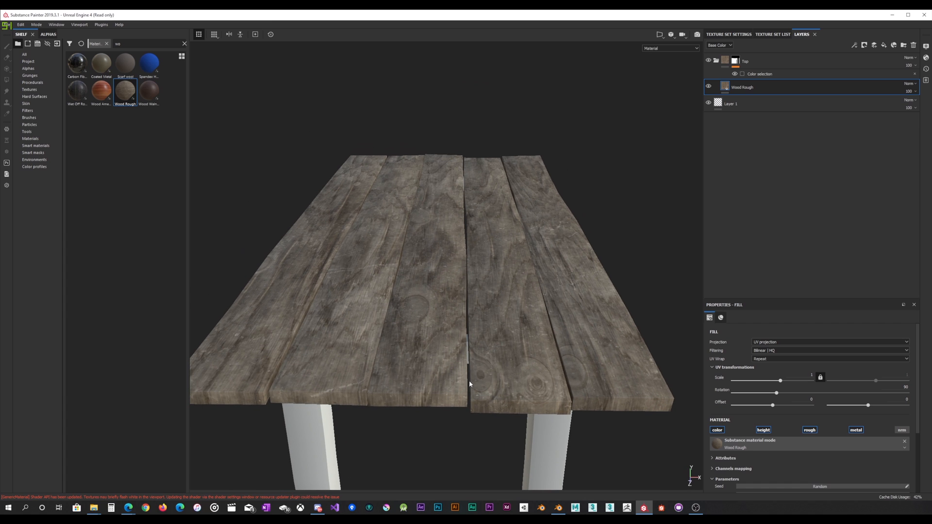
Examine the gaps between the planks and their side faces up close.
alt+drag(474, 371, 453, 314)
scroll(453, 313, down, 4)
scroll(455, 310, up, 9)
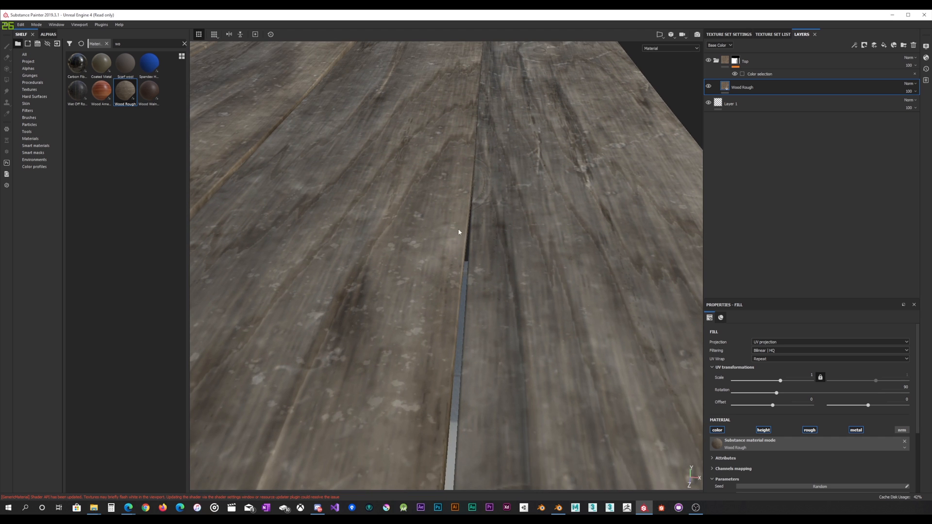
alt+drag(459, 232, 467, 173)
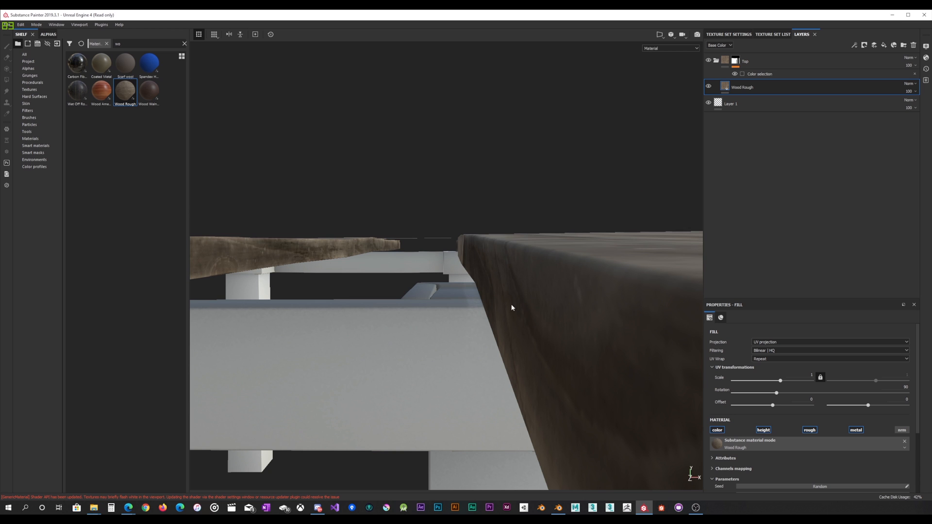
alt+drag(510, 293, 479, 278)
alt+right_drag(480, 278, 493, 115)
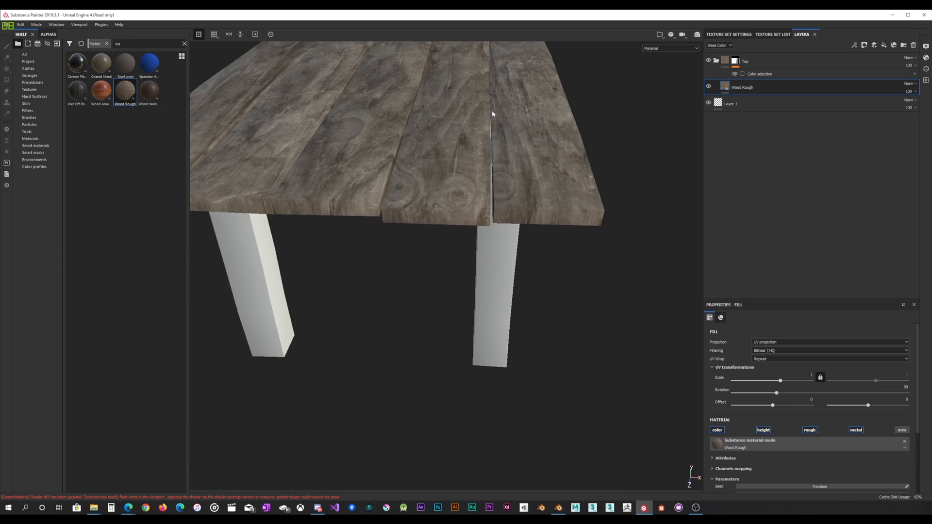
alt+drag(494, 115, 487, 198)
scroll(485, 184, down, 4)
scroll(486, 188, up, 7)
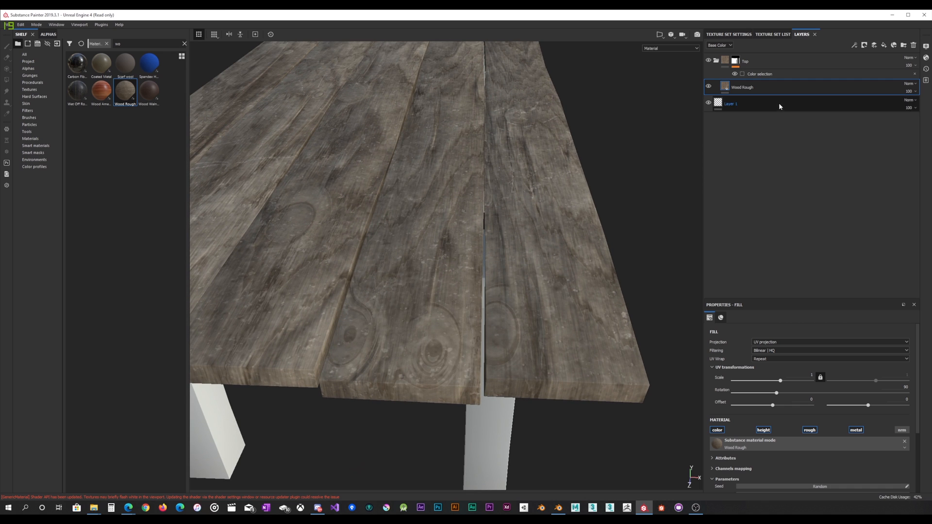
Try tri-planar projection on the Wood Rough fill.
click(785, 339)
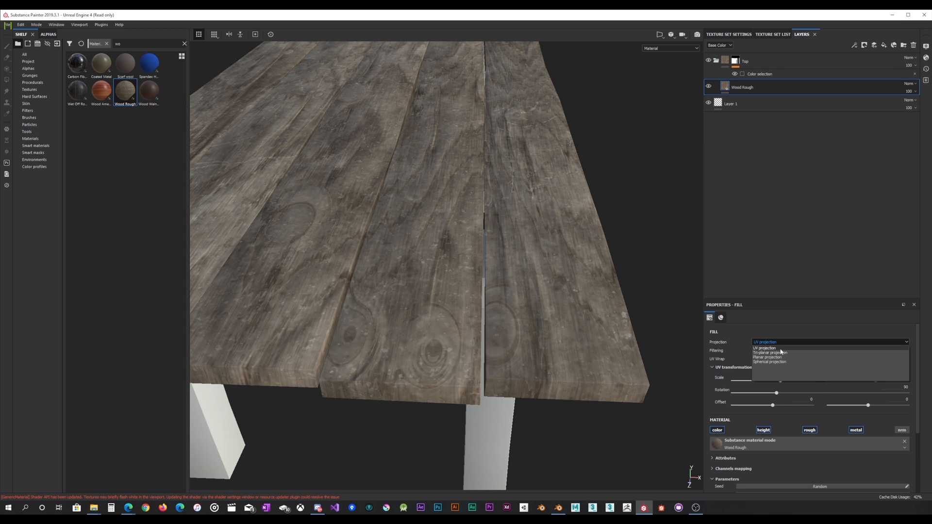
click(781, 349)
scroll(403, 275, up, 2)
scroll(404, 275, down, 5)
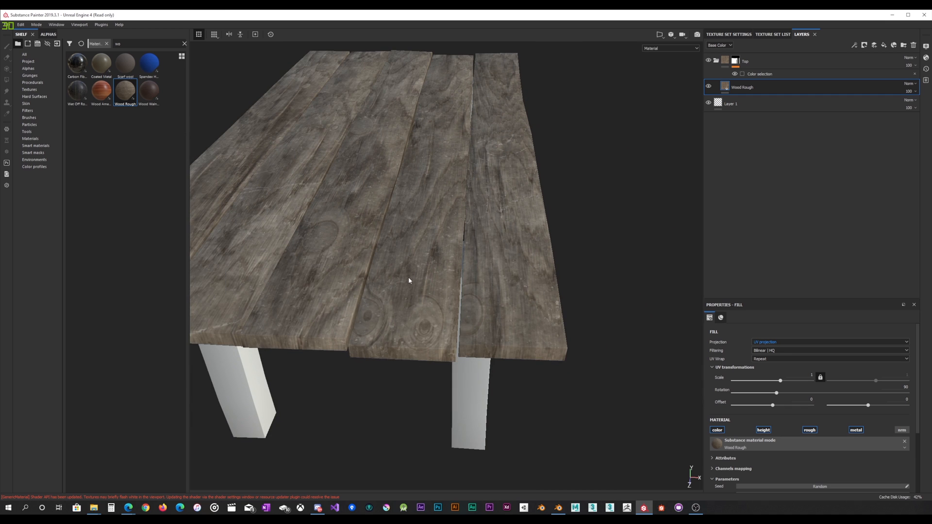
scroll(448, 295, up, 2)
click(755, 341)
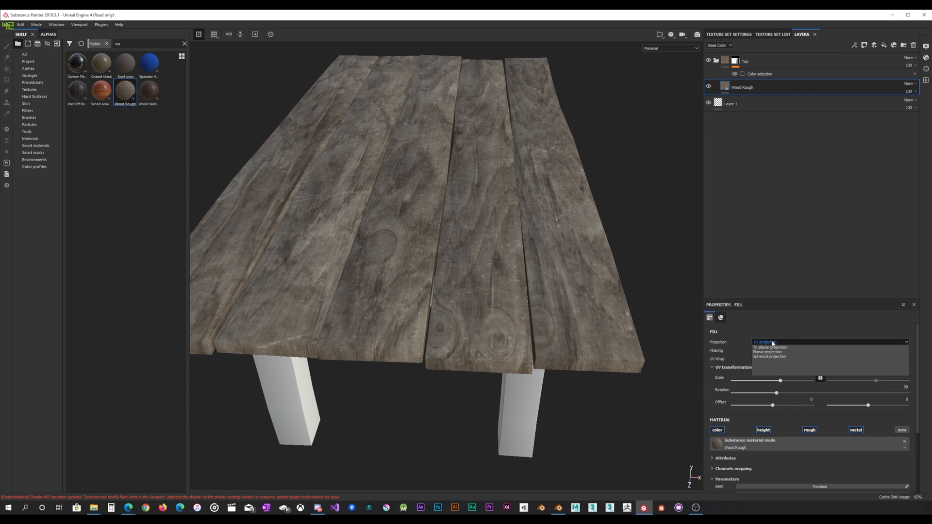
click(775, 354)
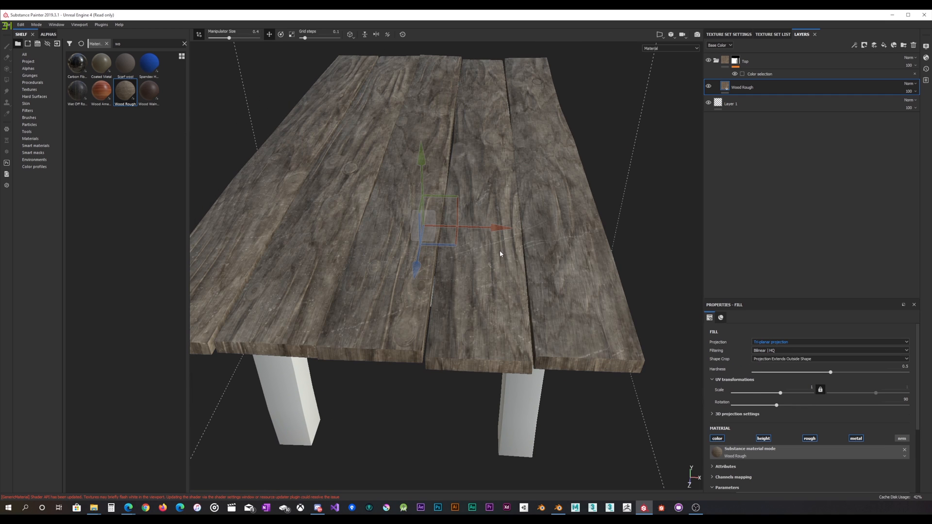
Check how the tri-planar wood grain runs across the plank surfaces, seams and front edges.
alt+drag(526, 239, 522, 279)
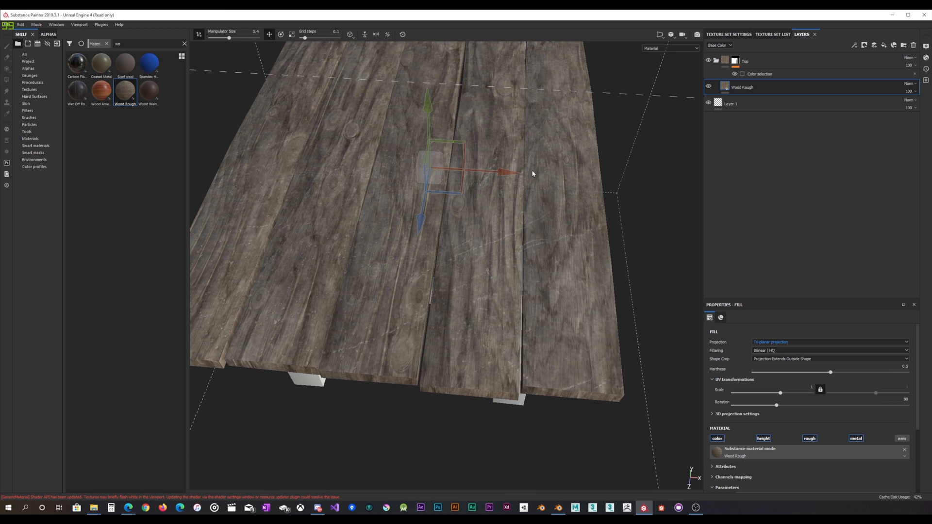
alt+drag(389, 265, 502, 285)
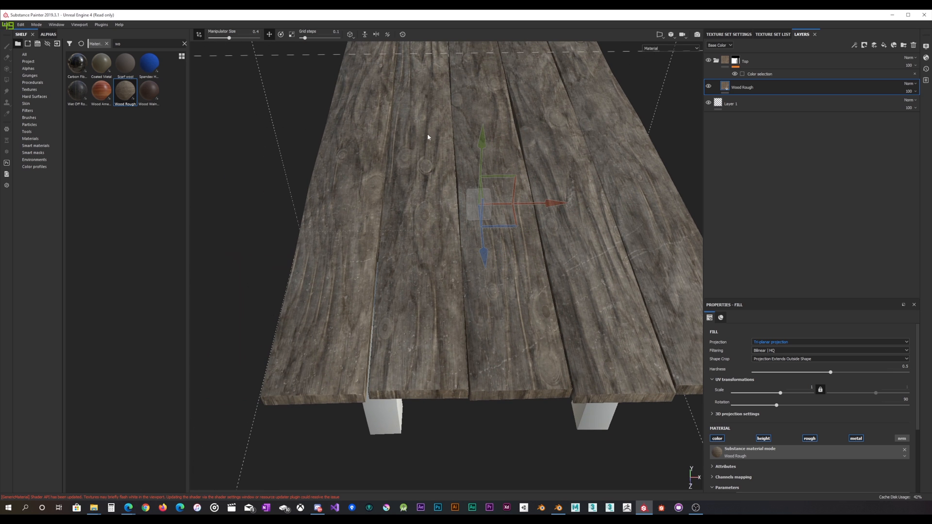
alt+drag(428, 137, 484, 218)
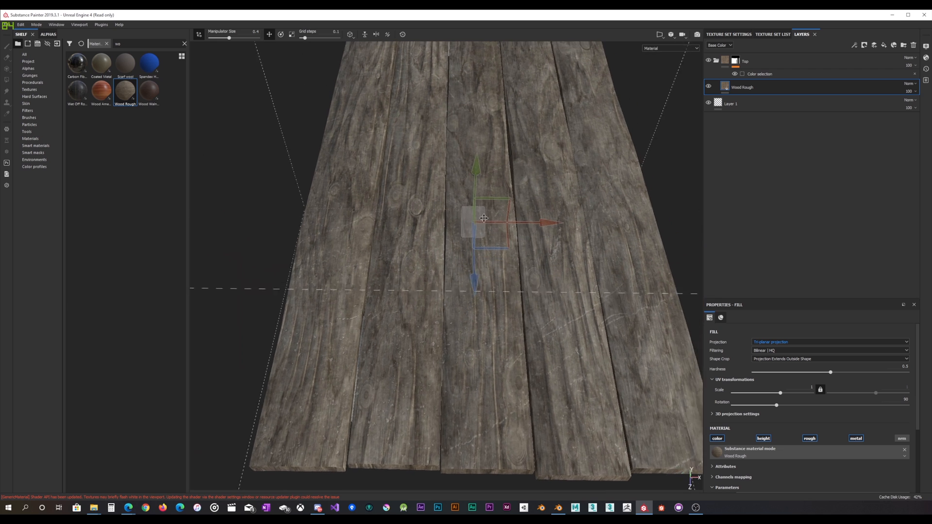
alt+middle_drag(484, 218, 481, 240)
scroll(481, 239, down, 2)
scroll(476, 248, up, 6)
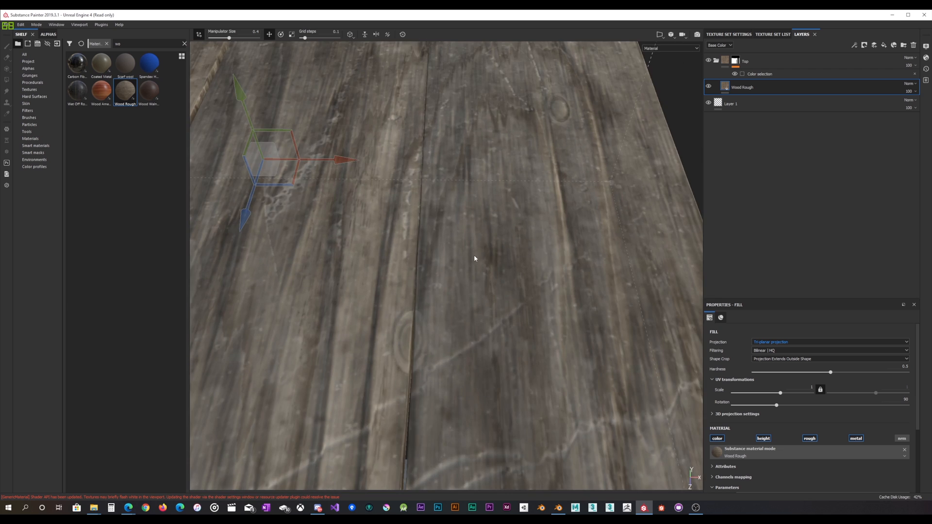
alt+drag(475, 258, 488, 199)
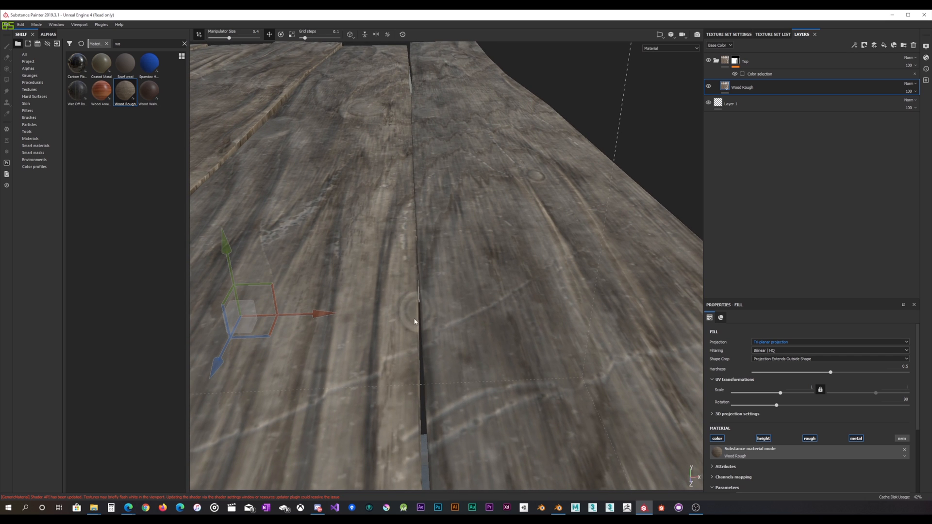
scroll(398, 319, down, 8)
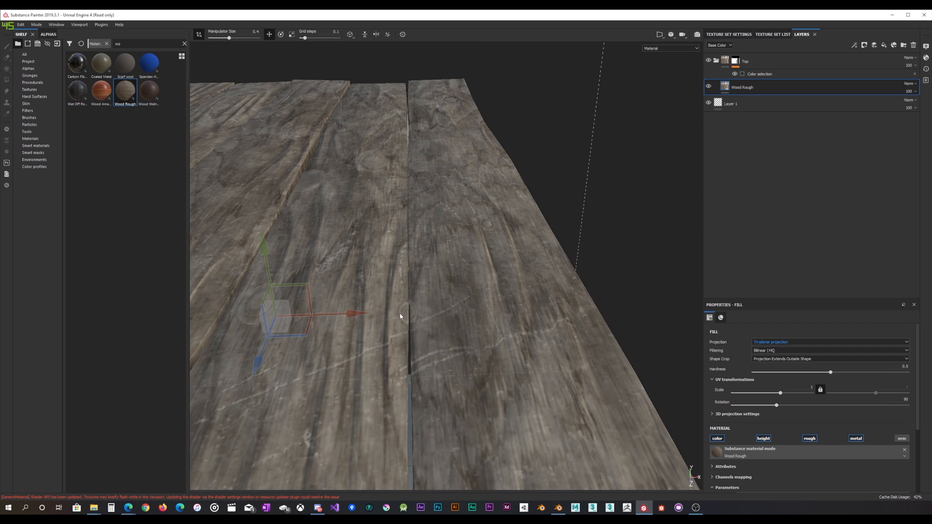
alt+middle_drag(356, 344, 466, 307)
scroll(465, 308, up, 5)
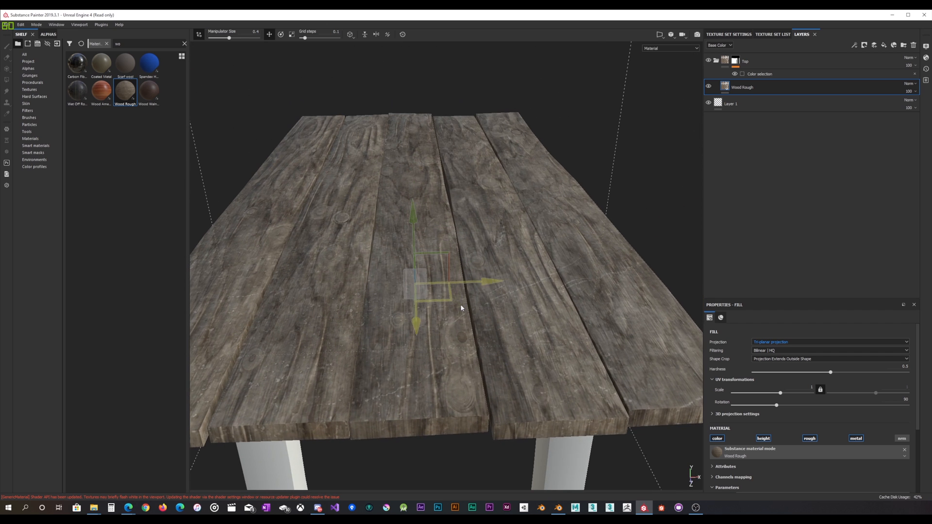
Switch the Wood Rough fill back to UV projection.
click(774, 342)
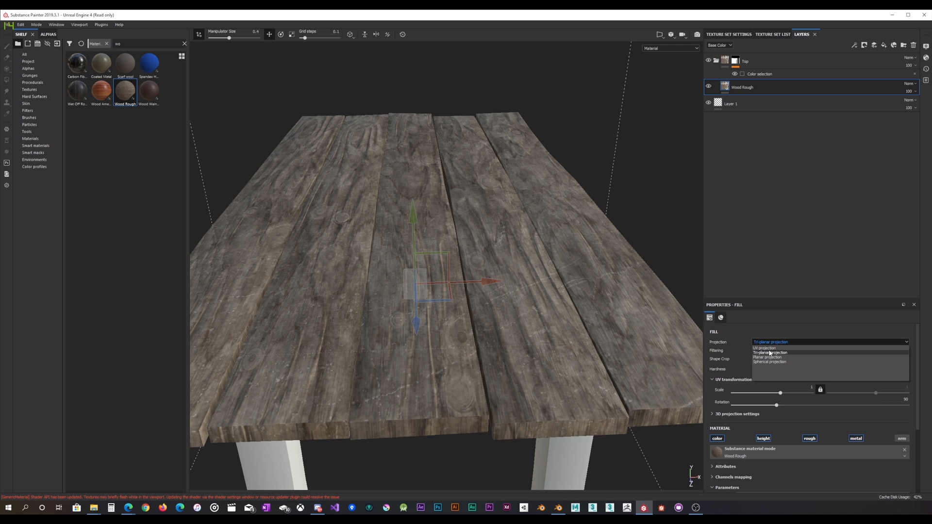
click(765, 348)
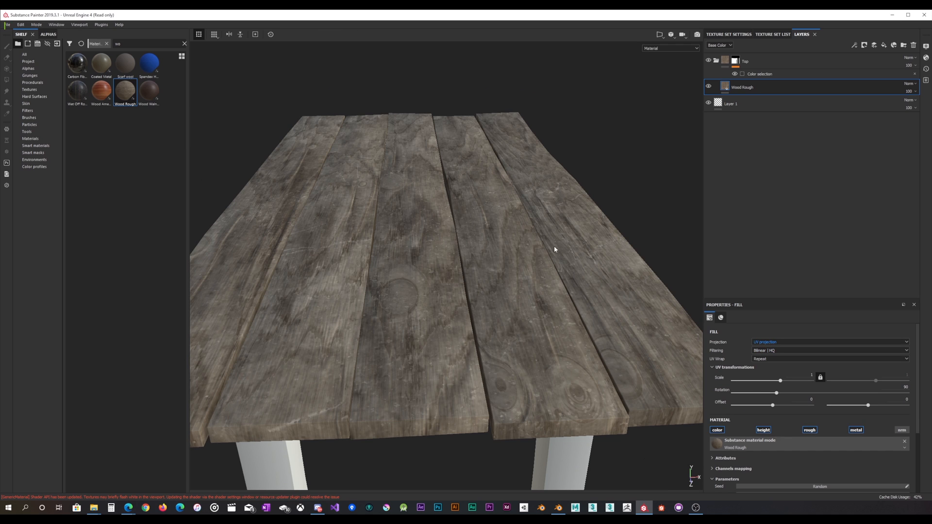
Inspect the UV-projected grain, the knots at the plank ends and the seams between planks.
alt+drag(581, 283, 508, 322)
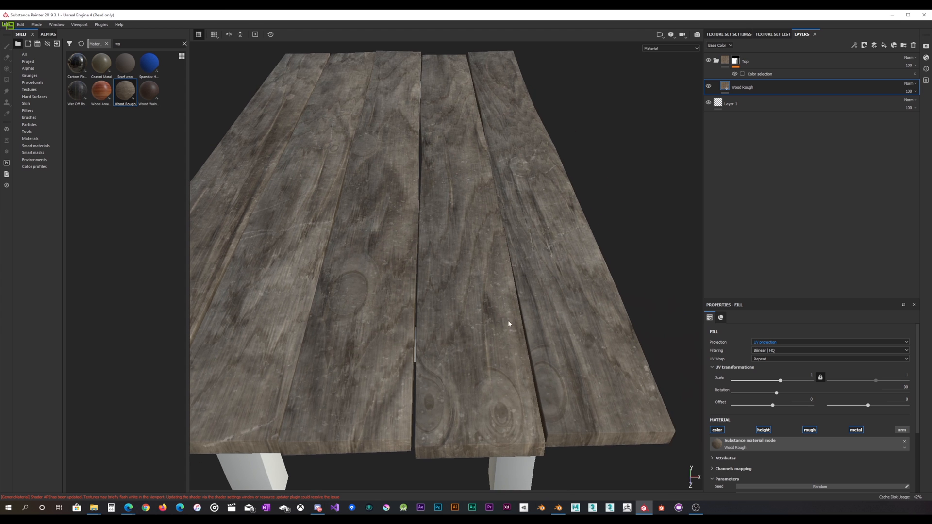
alt+drag(552, 386, 491, 381)
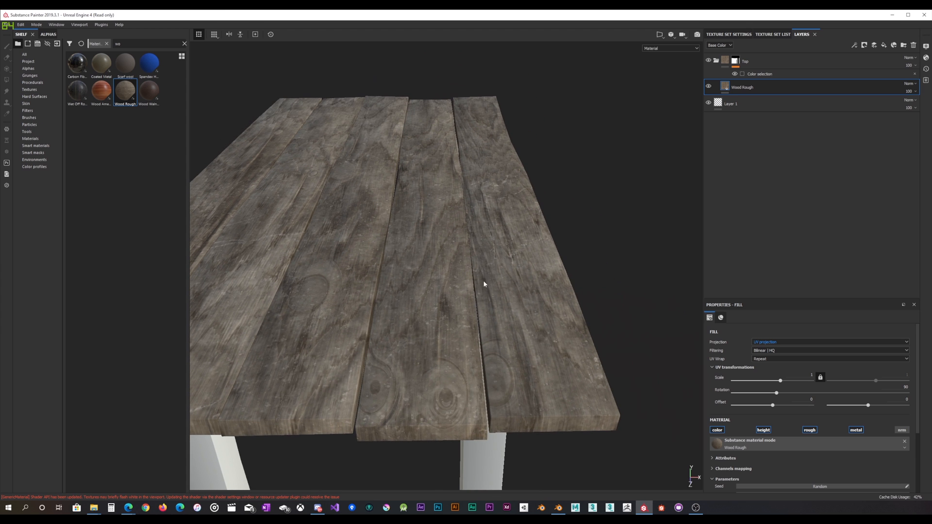
scroll(485, 239, down, 4)
scroll(489, 241, up, 10)
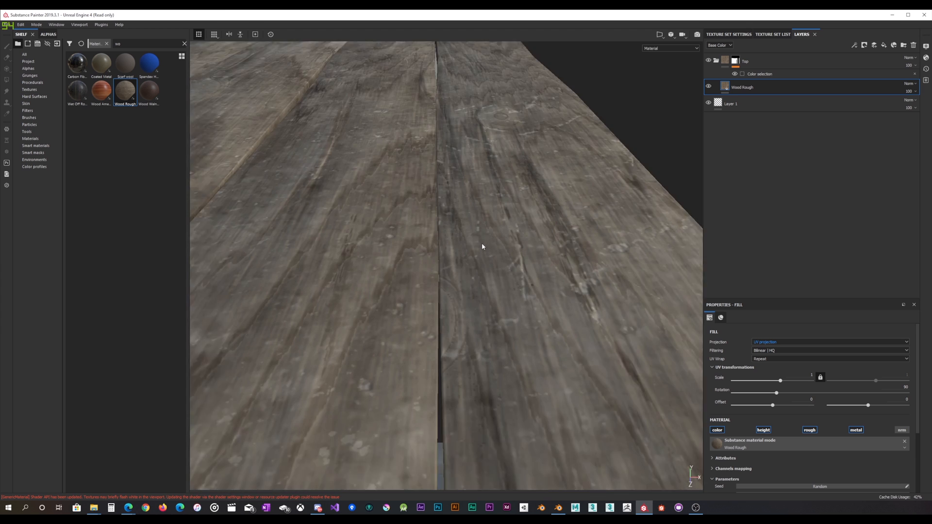
alt+drag(475, 239, 410, 144)
alt+drag(404, 224, 493, 278)
alt+drag(441, 316, 482, 294)
alt+middle_drag(488, 296, 424, 339)
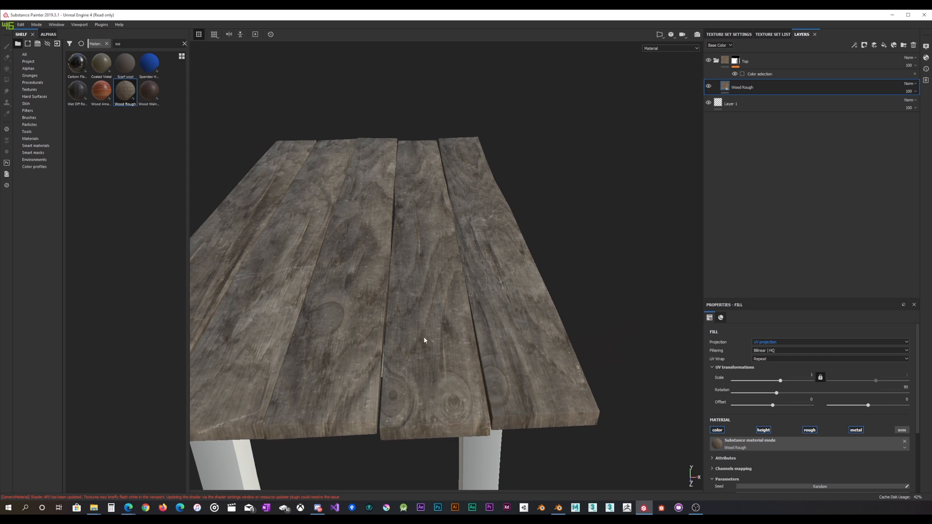
scroll(441, 358, up, 1)
scroll(456, 357, up, 2)
alt+middle_drag(487, 365, 499, 287)
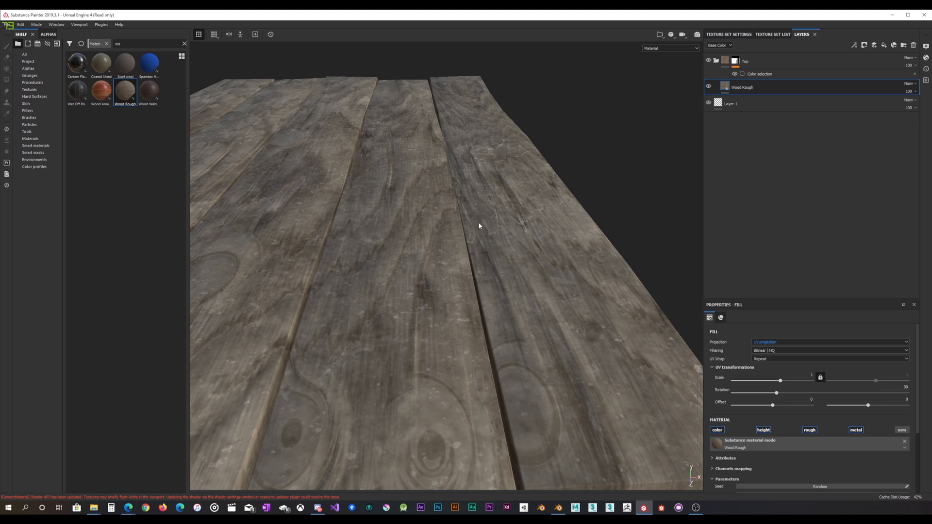
alt+drag(456, 309, 434, 293)
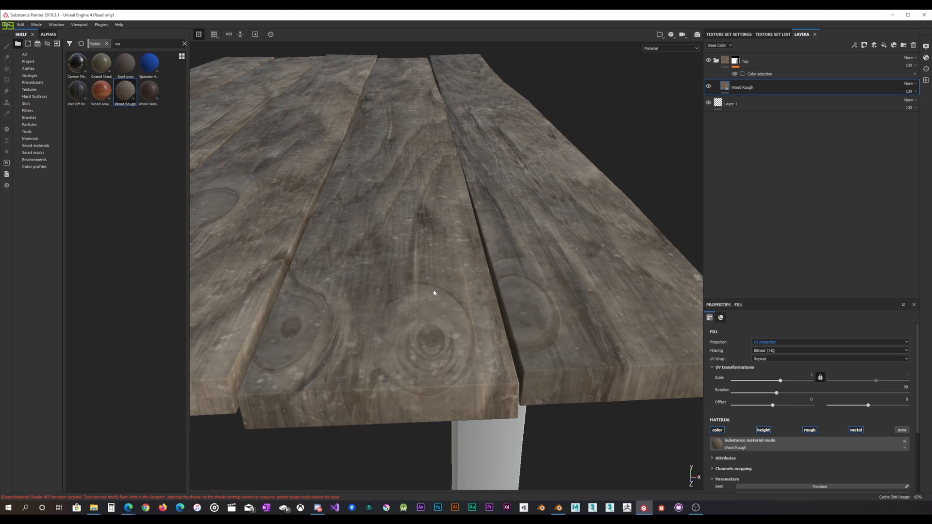
Duplicate the Wood Rough fill inside the Top folder and add a black mask to the copy.
double_click(738, 86)
key(ctrl+d)
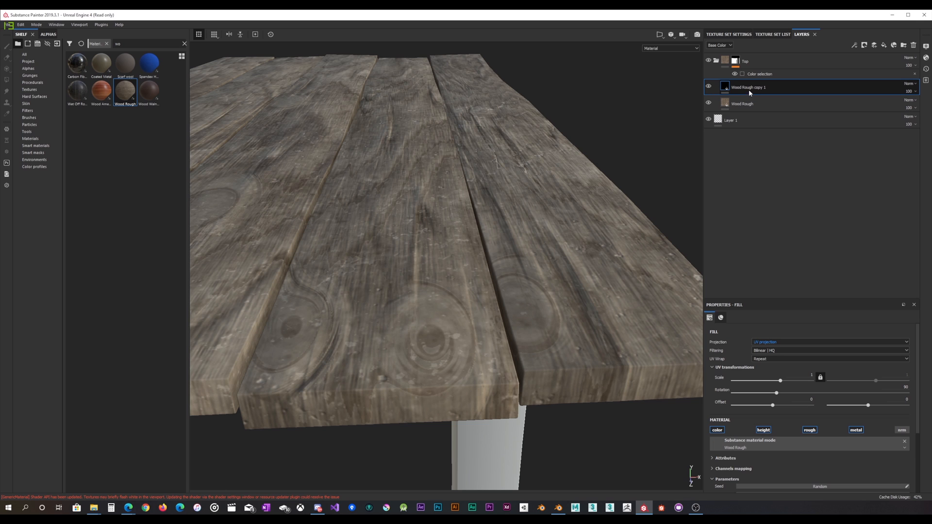
right_click(750, 88)
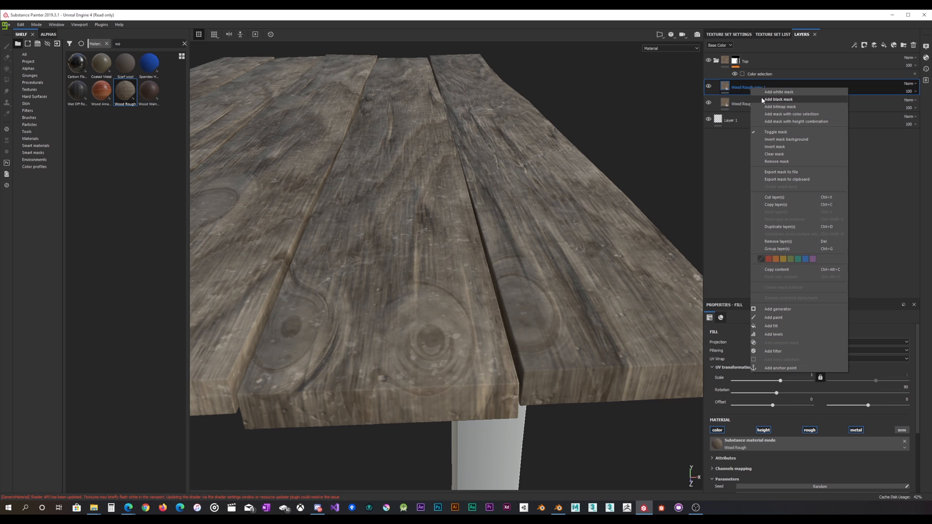
click(767, 100)
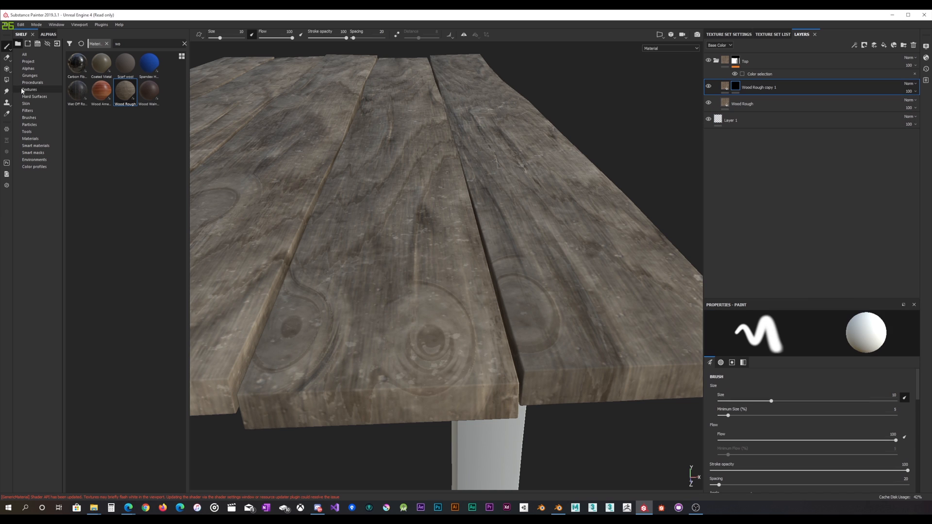
Reveal the copied Wood Rough fill only on the tabletop's rightmost plank using Polygon Fill in mesh fill mode.
click(7, 80)
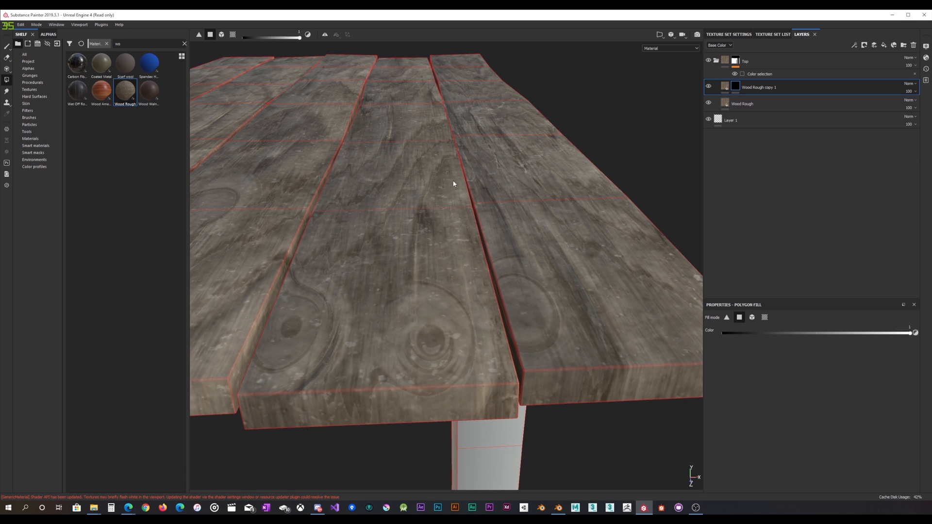
click(752, 318)
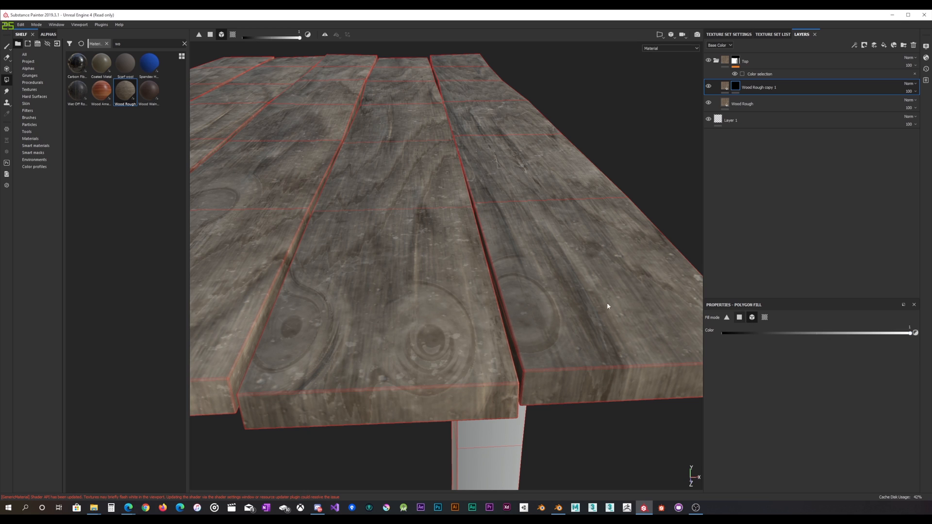
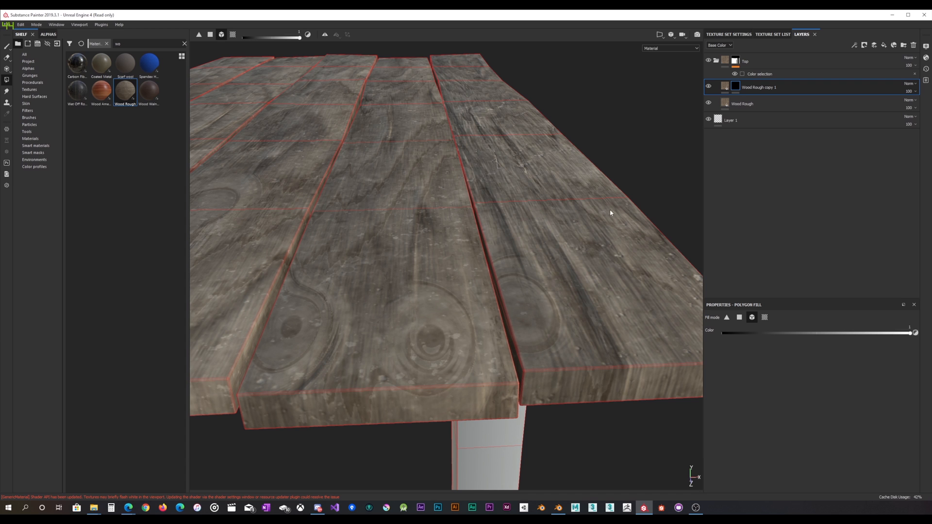
alt+drag(632, 169, 587, 179)
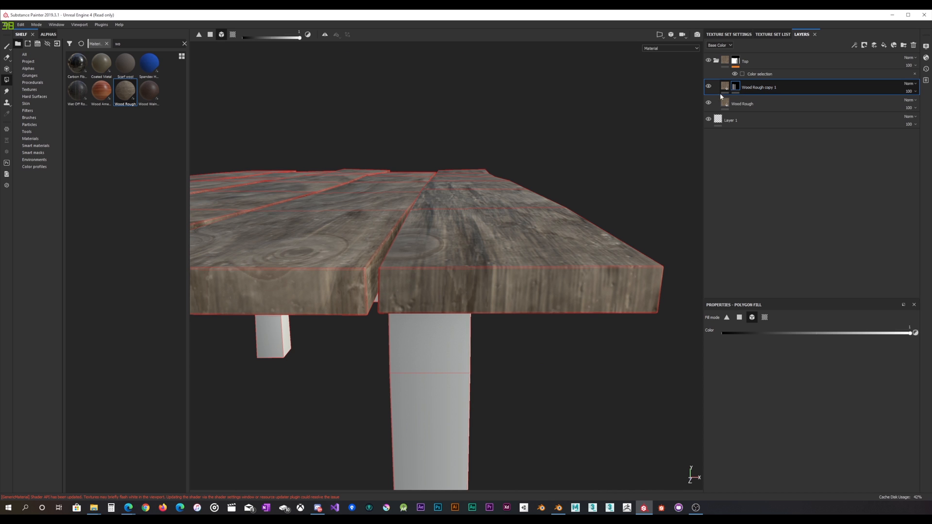
alt+drag(562, 146, 577, 191)
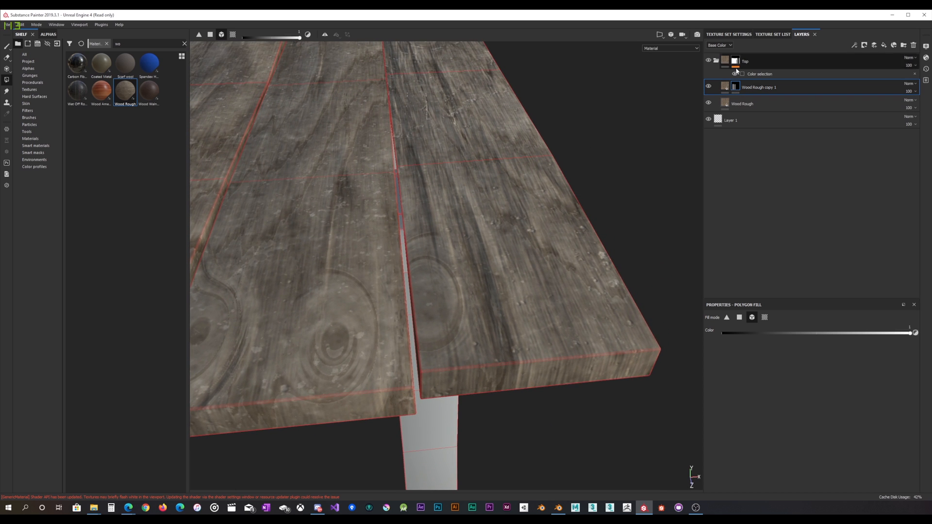
Shift the UV offset of the Wood Rough copy 1 fill to -0.07 and 0.4 so its grain differs from the neighbouring planks.
click(725, 88)
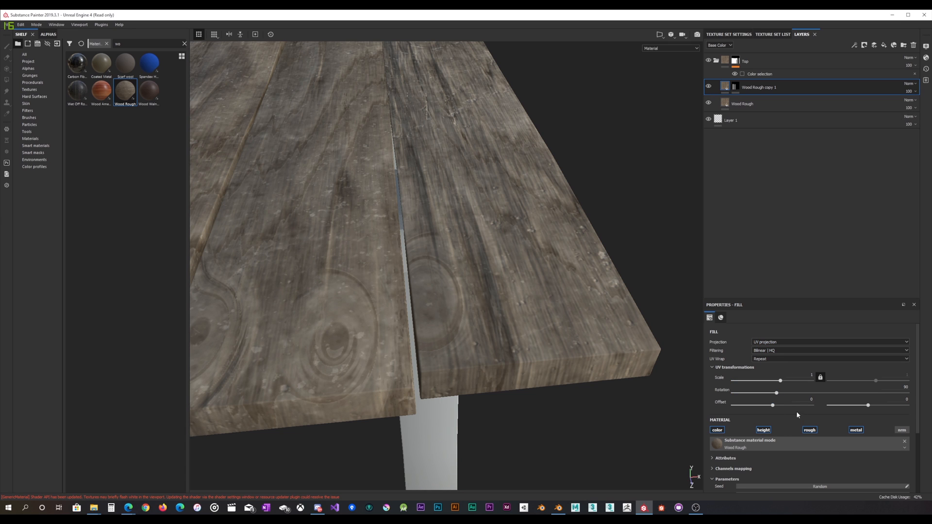
scroll(781, 408, down, 1)
drag(773, 386, 774, 387)
drag(772, 387, 770, 385)
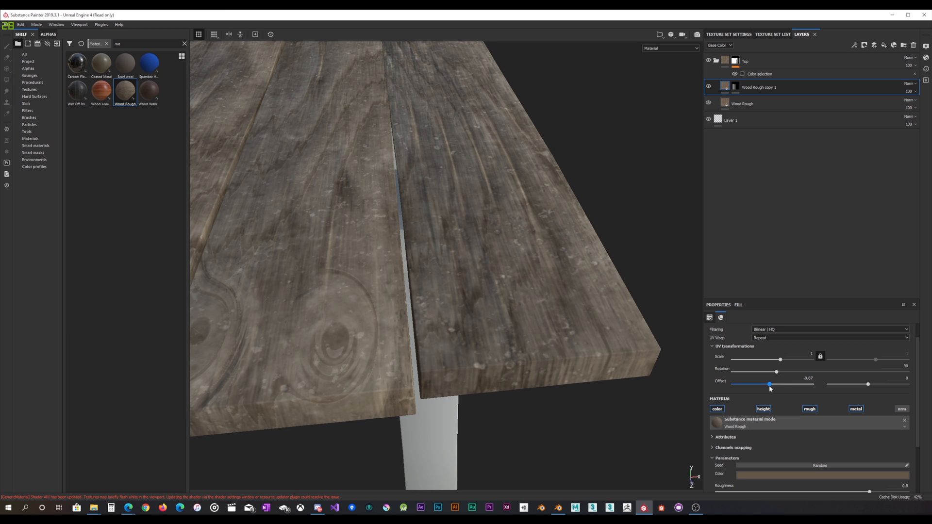
alt+drag(659, 357, 502, 293)
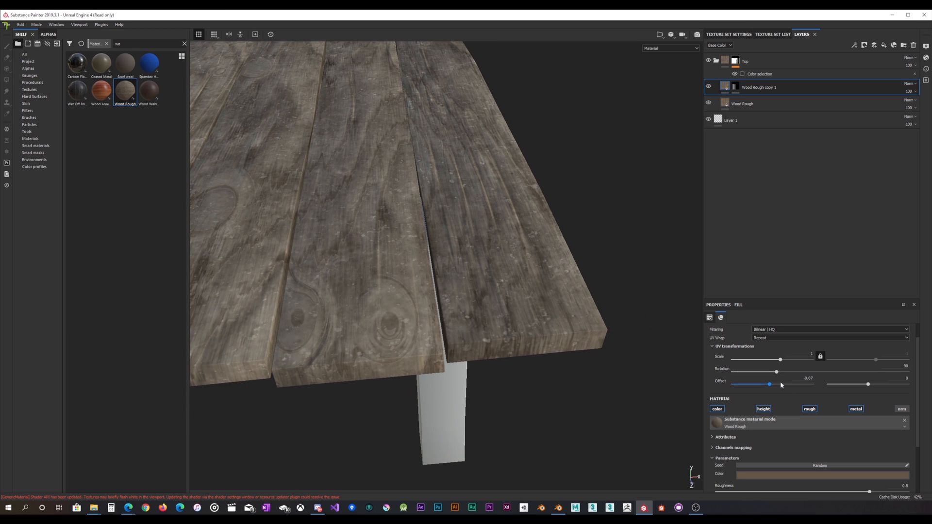
drag(868, 385, 863, 388)
alt+drag(503, 323, 479, 271)
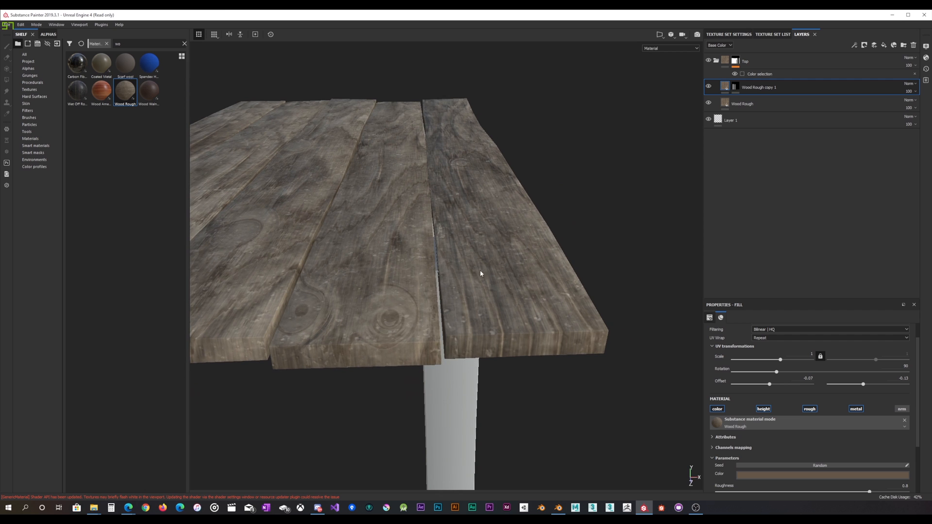
alt+drag(400, 241, 443, 296)
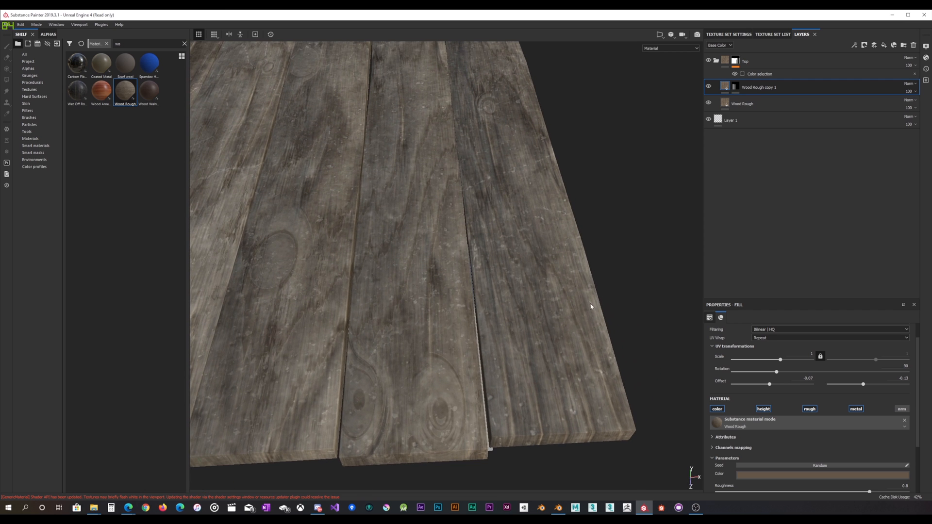
drag(866, 384, 885, 383)
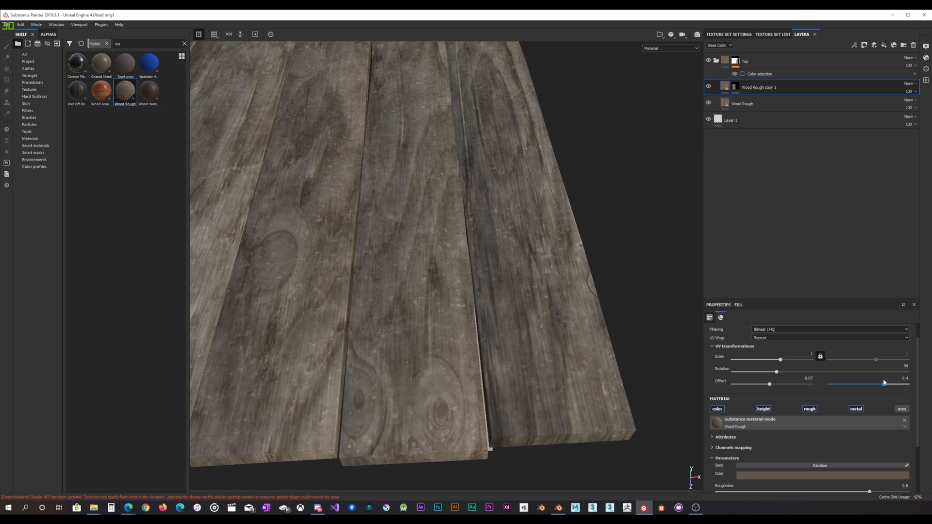
alt+drag(502, 334, 501, 299)
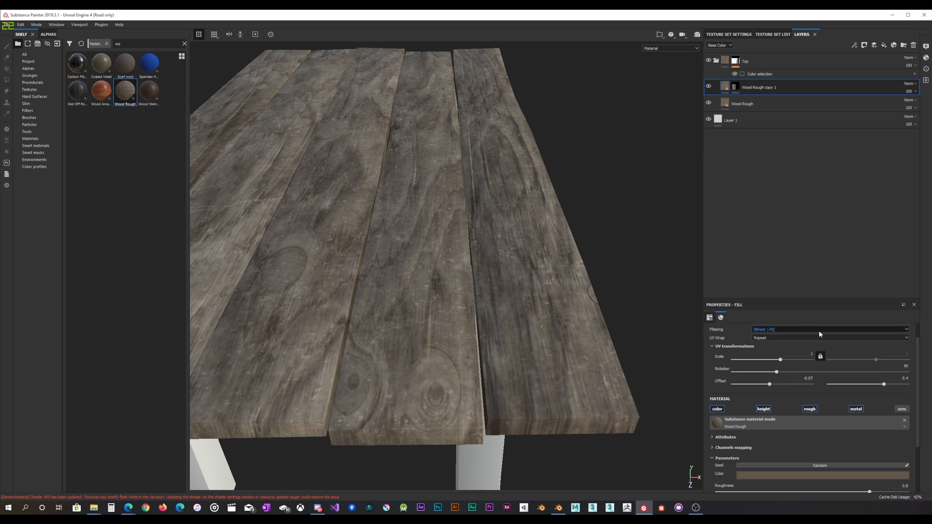
Compare the offset plank with the others by orbiting the tabletop and toggling the visibility of both Wood Rough layers.
scroll(797, 350, up, 2)
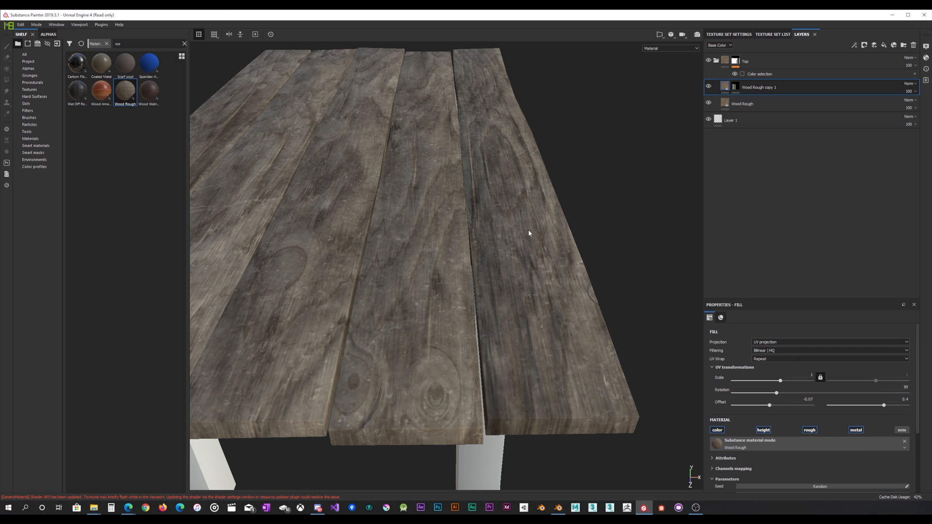
alt+drag(484, 335, 498, 286)
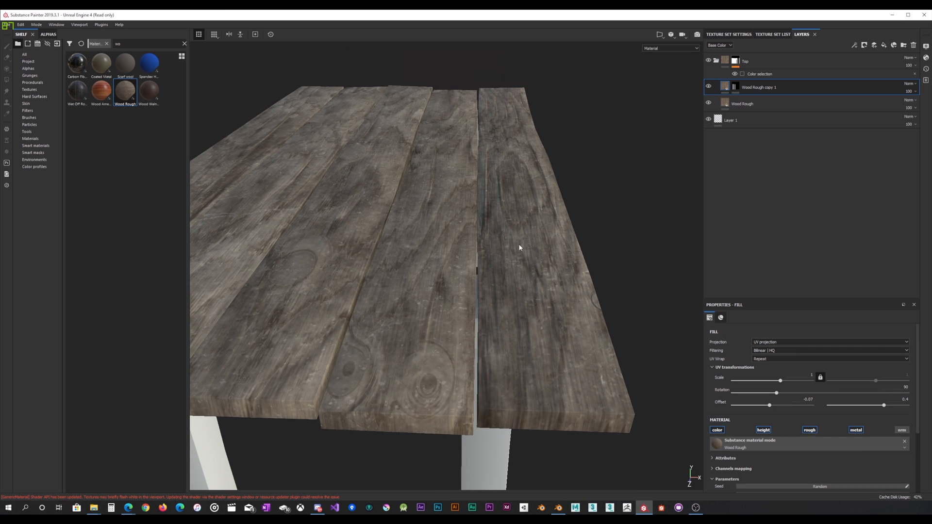
alt+drag(520, 248, 476, 251)
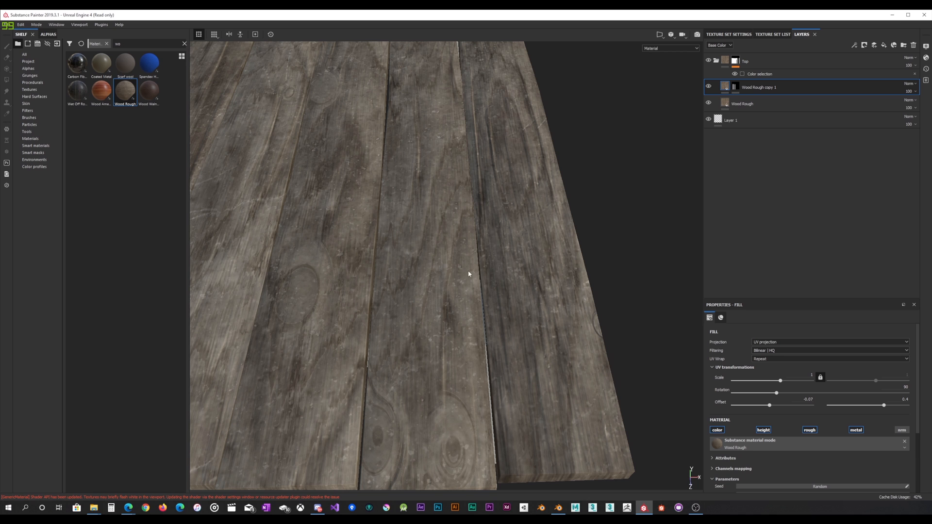
scroll(457, 280, down, 5)
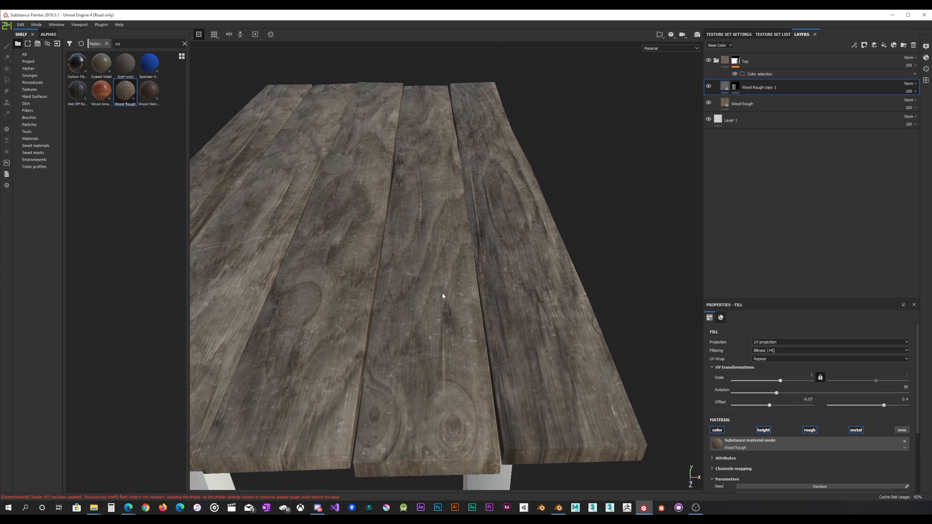
alt+drag(408, 283, 480, 326)
click(709, 103)
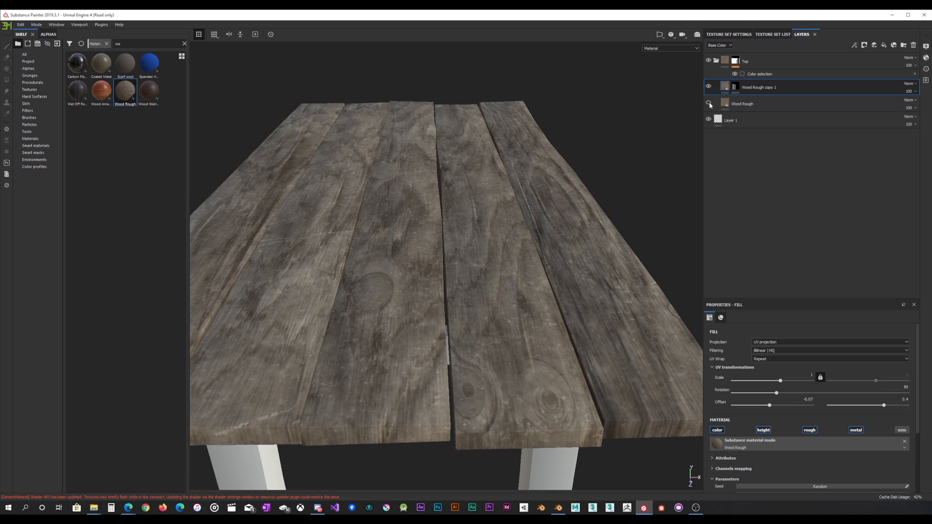
click(709, 103)
click(709, 103)
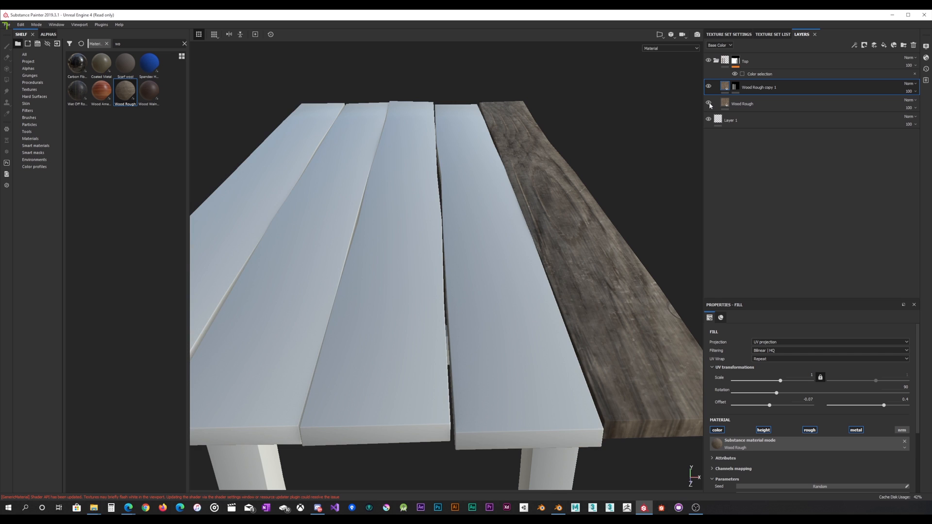
click(709, 103)
click(709, 103)
click(709, 104)
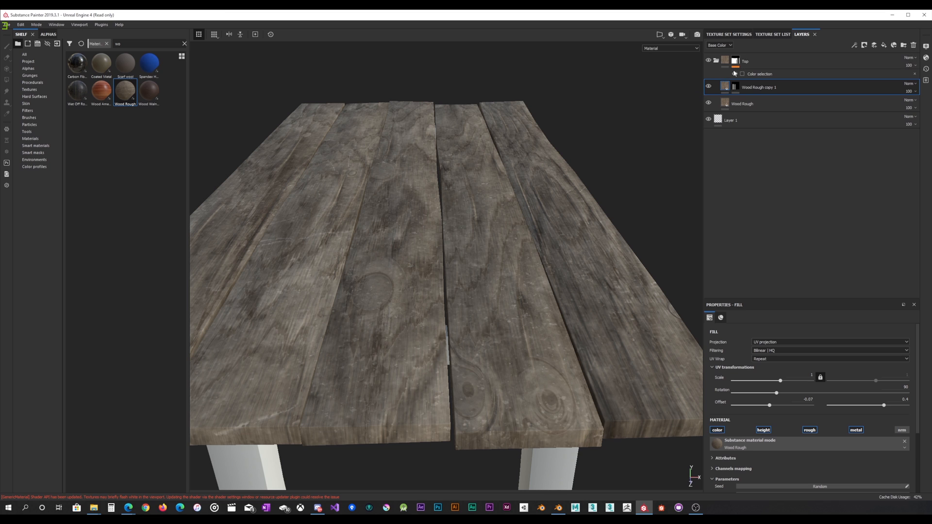
alt+drag(569, 229, 481, 223)
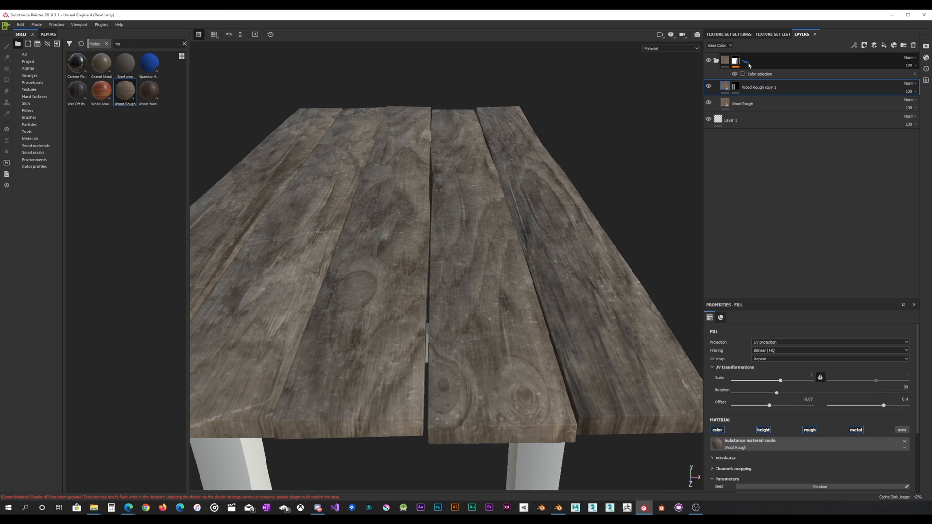
click(709, 87)
click(709, 87)
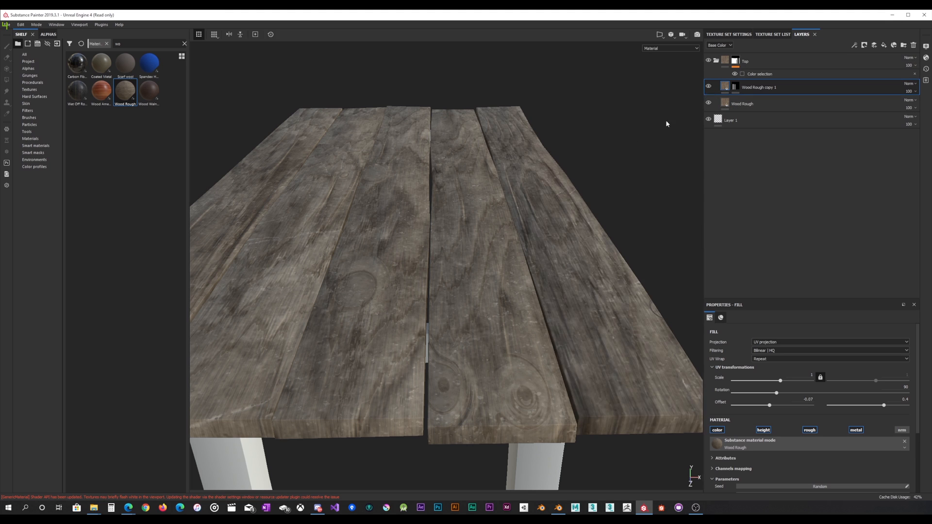
Duplicate the original unmasked Wood Rough fill three times for the remaining planks.
click(747, 104)
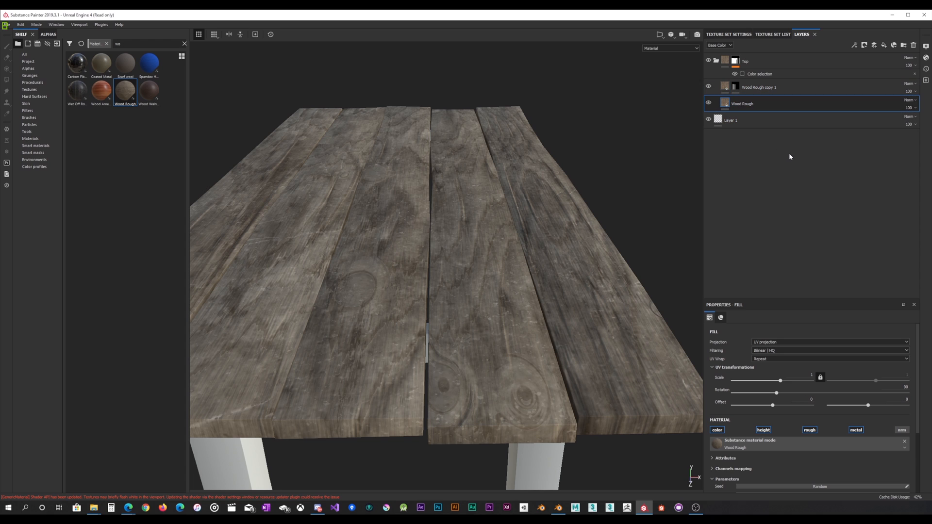
key(ctrl+d)
key(ctrl+d)
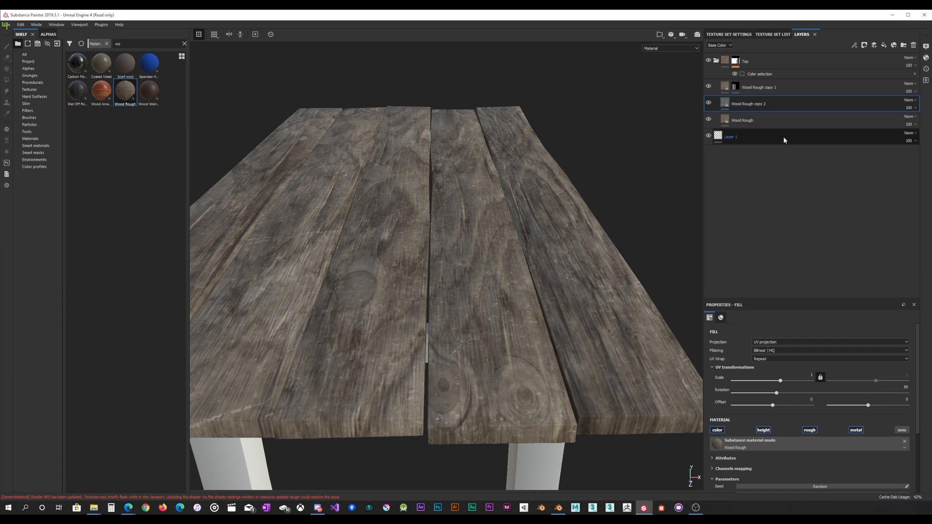
key(ctrl+d)
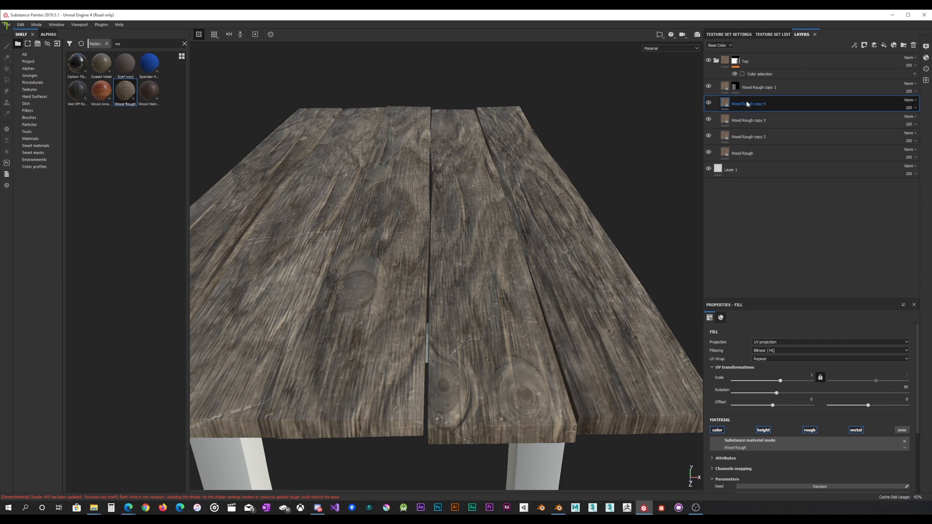
Add a black mask to Wood Rough copy 4 and reveal it on the second plank from the right with Polygon Fill.
right_click(745, 103)
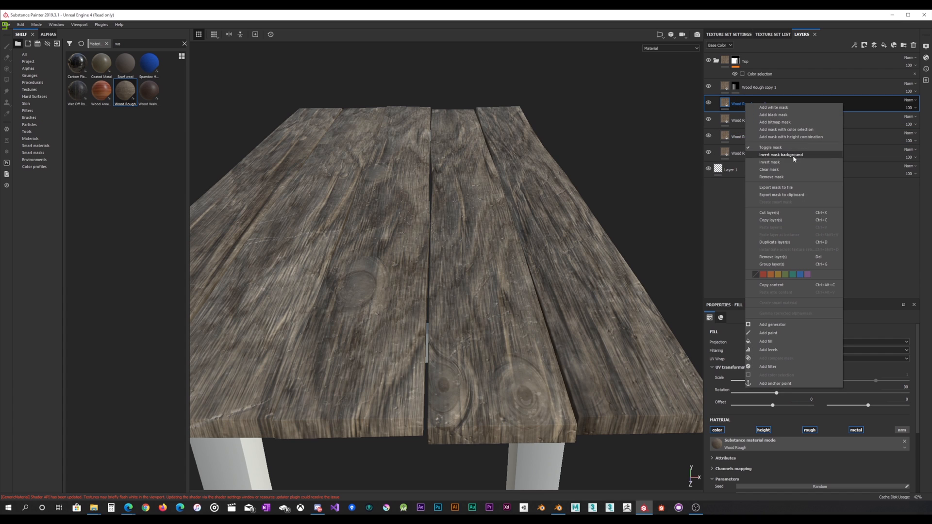
click(793, 122)
key(p)
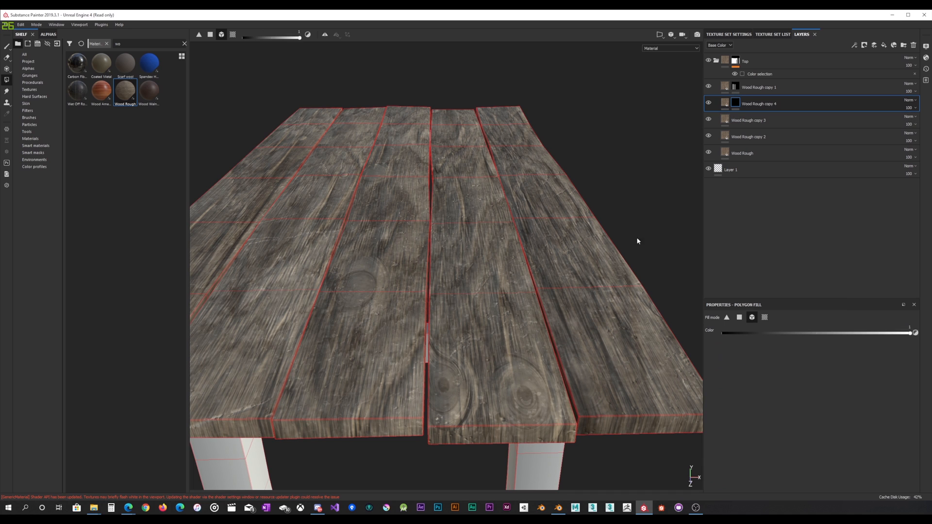
Black-mask Wood Rough copy 3 and copy 2, revealing them with Polygon Fill on the middle plank and the second plank from the left respectively.
click(761, 120)
right_click(762, 121)
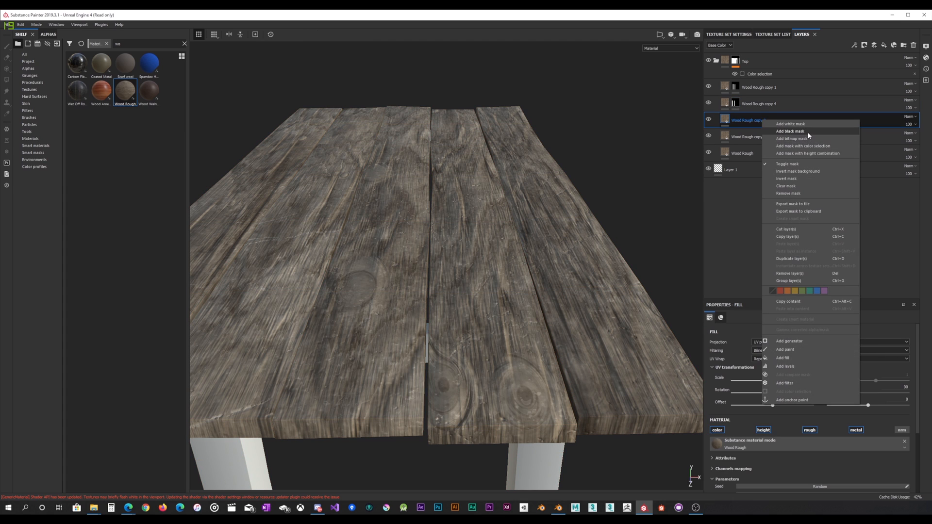
click(808, 131)
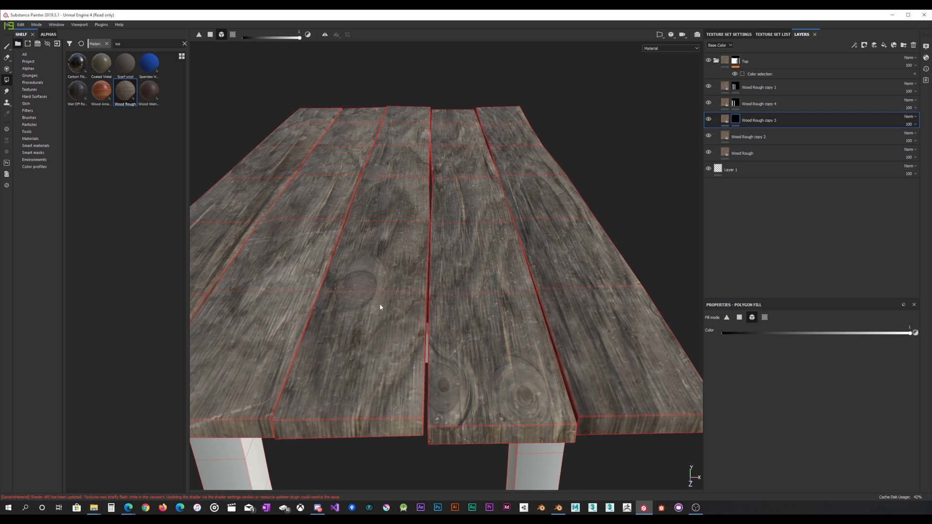
alt+drag(357, 279, 526, 271)
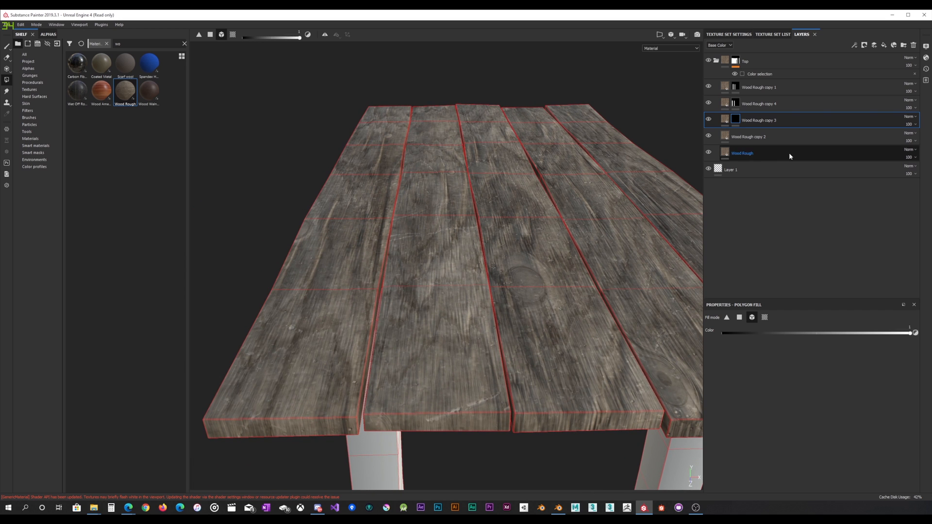
right_click(788, 137)
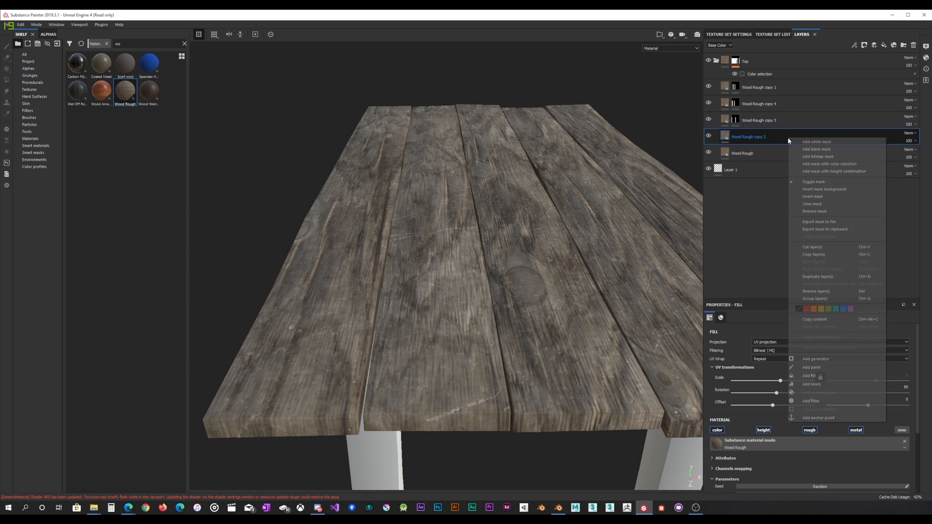
click(816, 149)
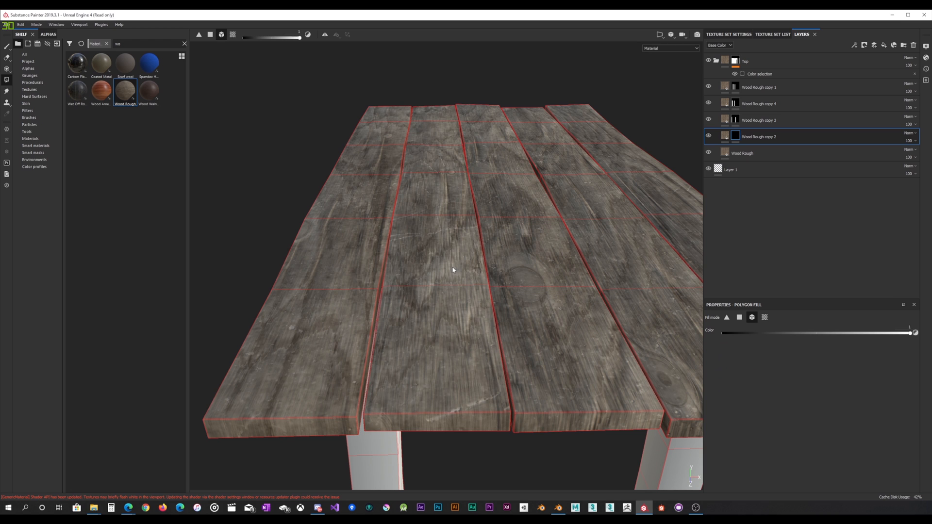
Add a black mask to the original Wood Rough fill and reveal it on the leftmost plank with Polygon Fill.
click(750, 153)
right_click(752, 154)
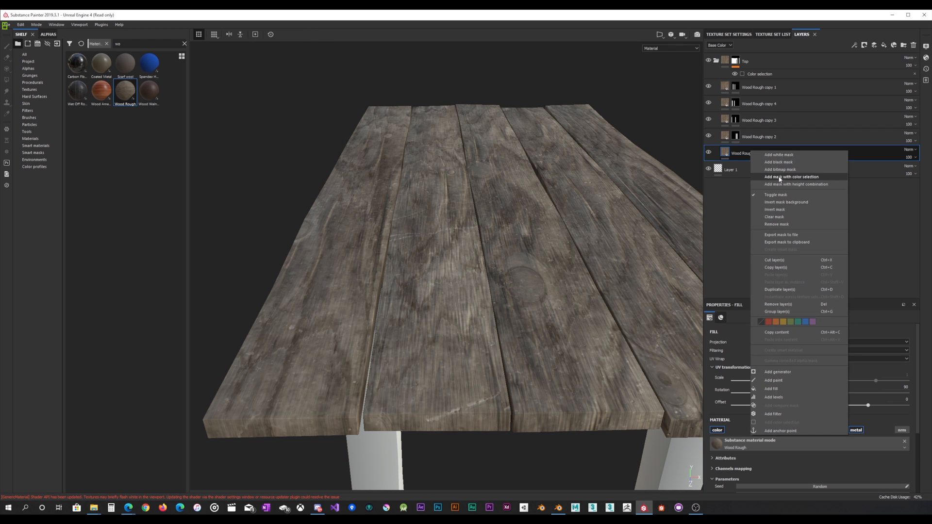
click(786, 165)
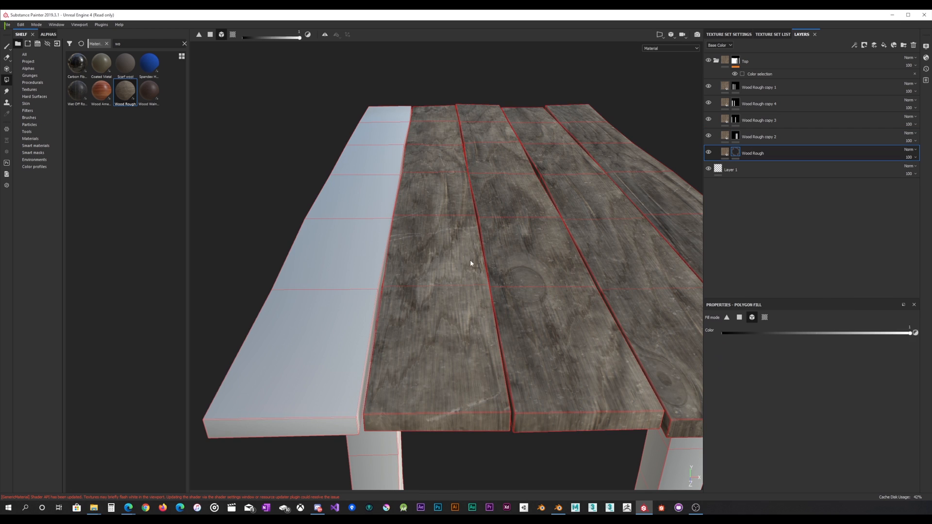
click(334, 267)
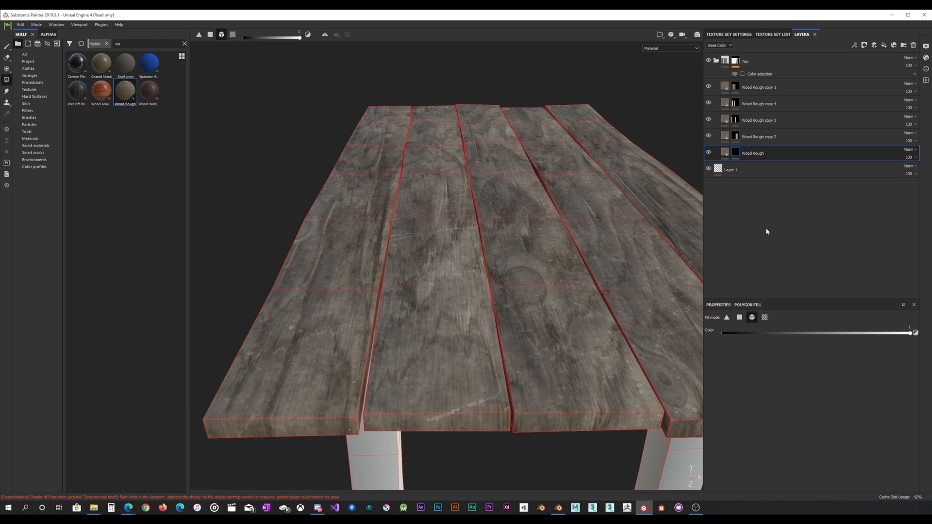
Set Wood Rough's first UV offset to -0.04 and Wood Rough copy 2's two offsets to 0.08 and -0.04.
click(725, 153)
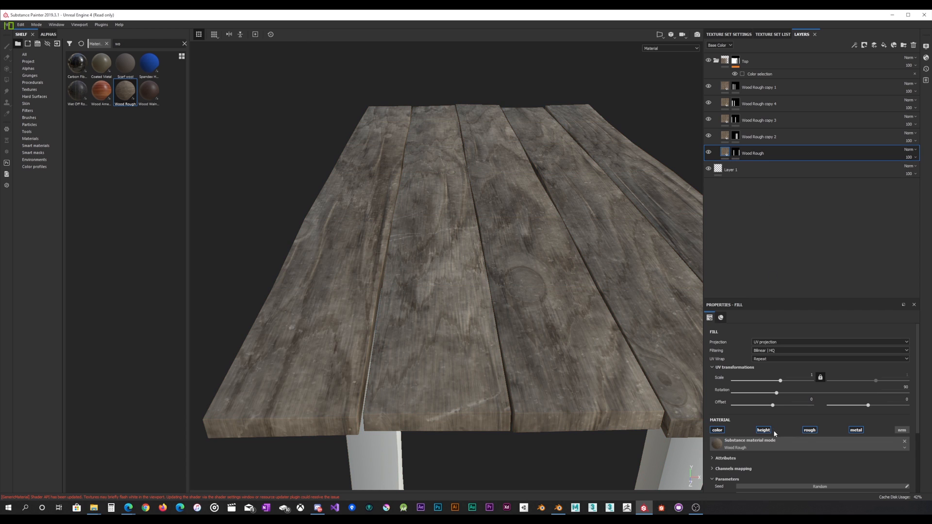
drag(773, 406, 771, 406)
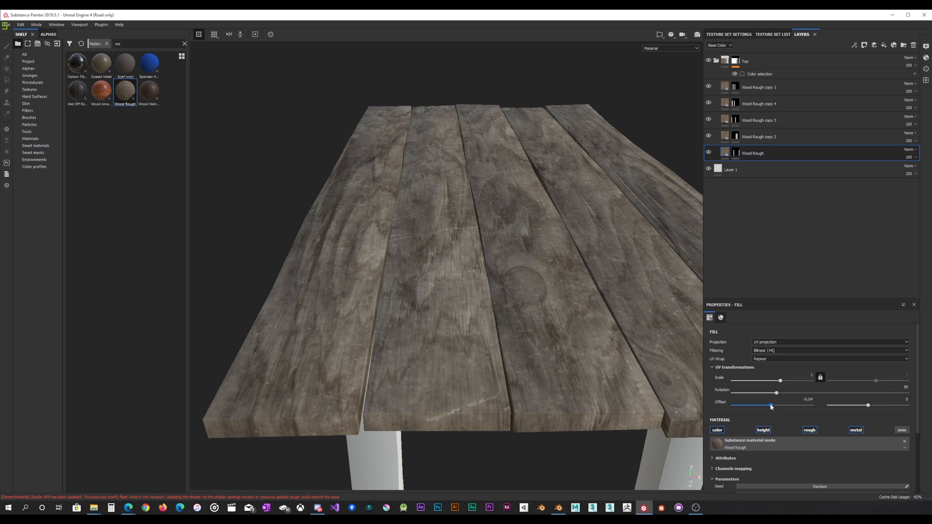
click(725, 136)
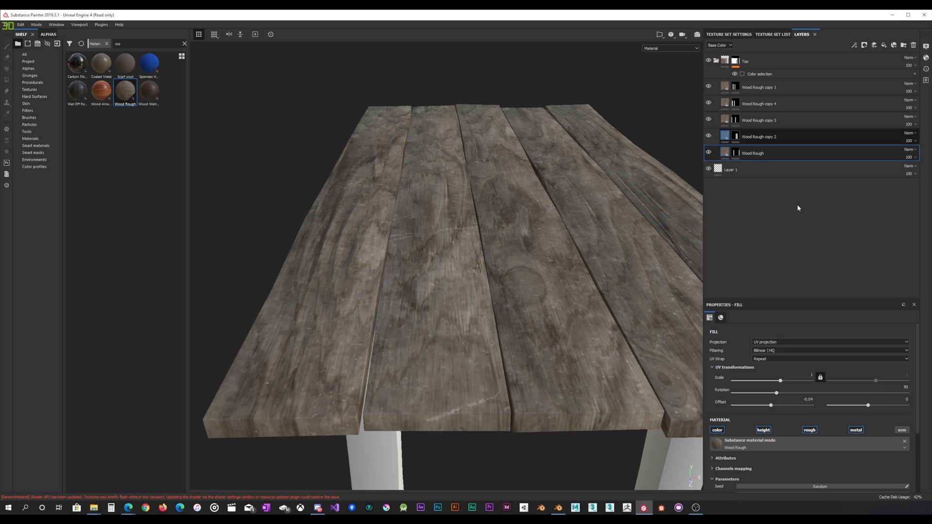
drag(869, 405, 867, 405)
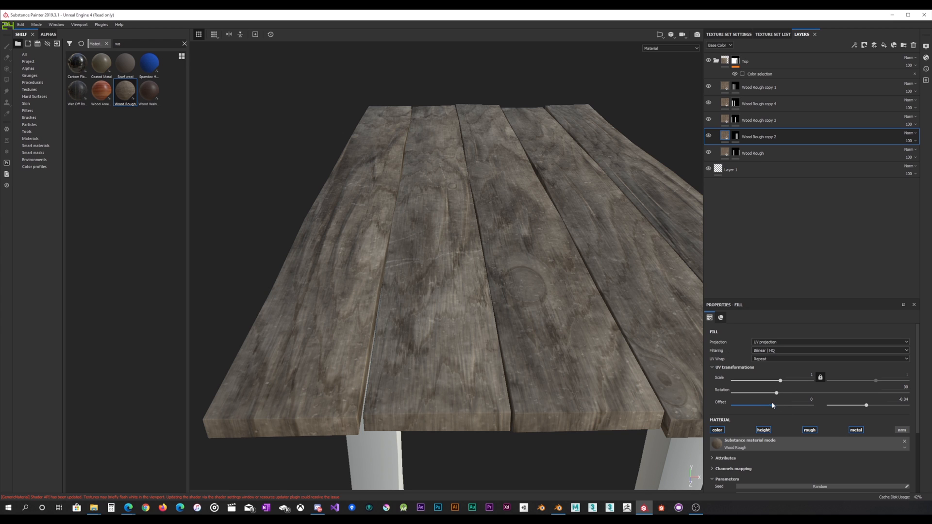
drag(772, 405, 776, 405)
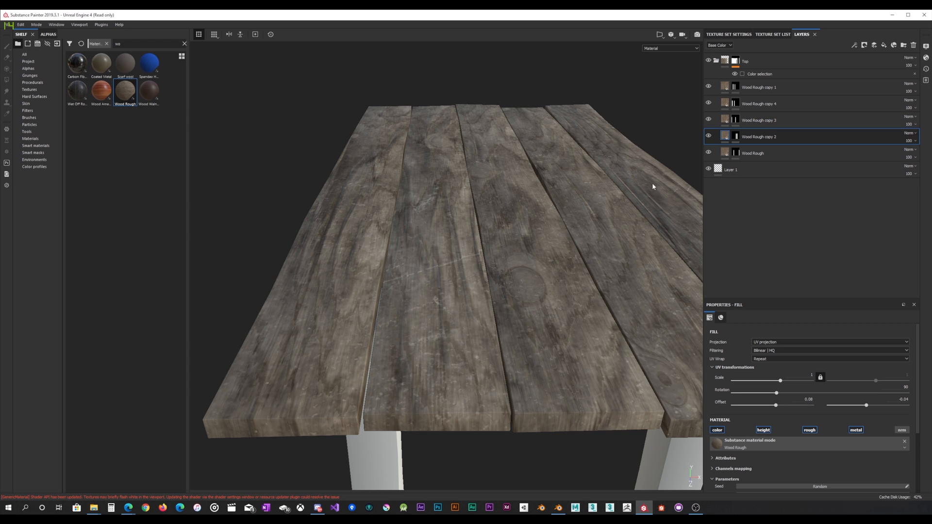
Set the second UV offset of the Wood Rough copy 4 fill to -0.27.
alt+middle_drag(566, 328, 475, 335)
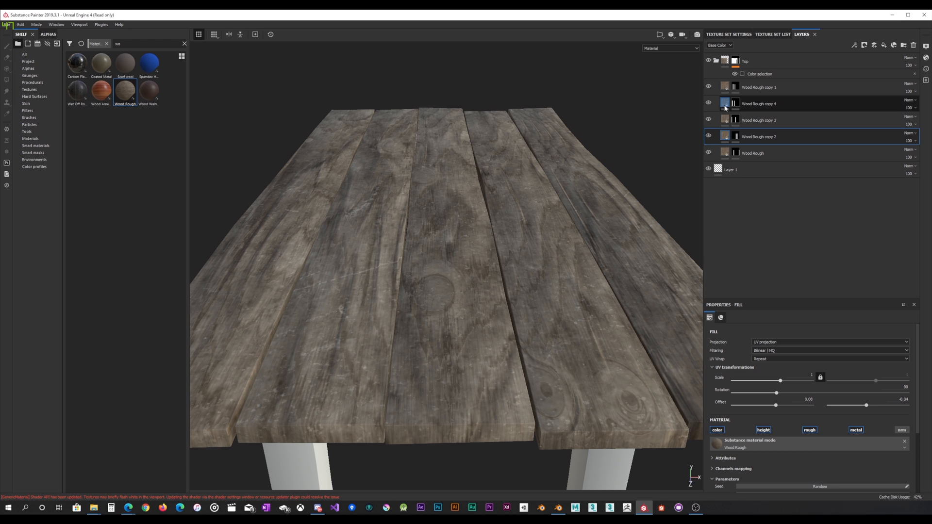
click(725, 103)
drag(861, 407, 858, 407)
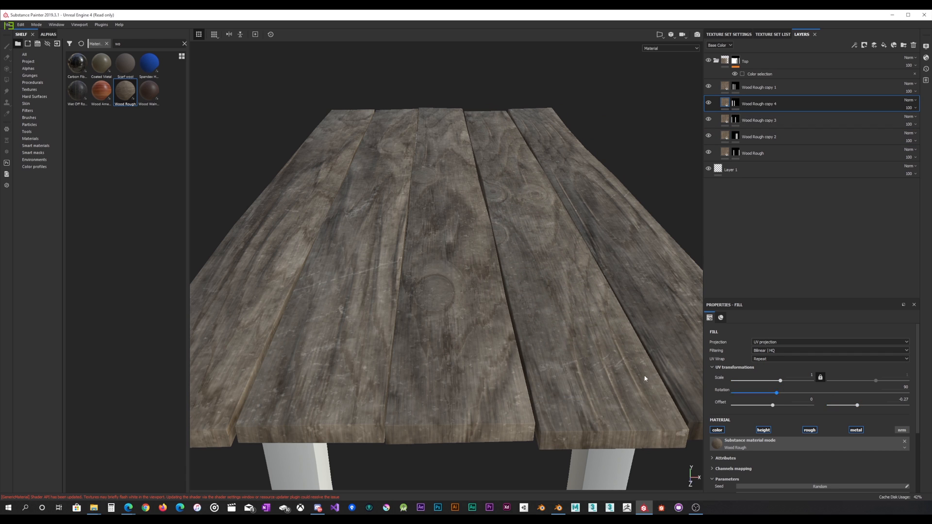
scroll(571, 316, up, 4)
scroll(563, 324, down, 3)
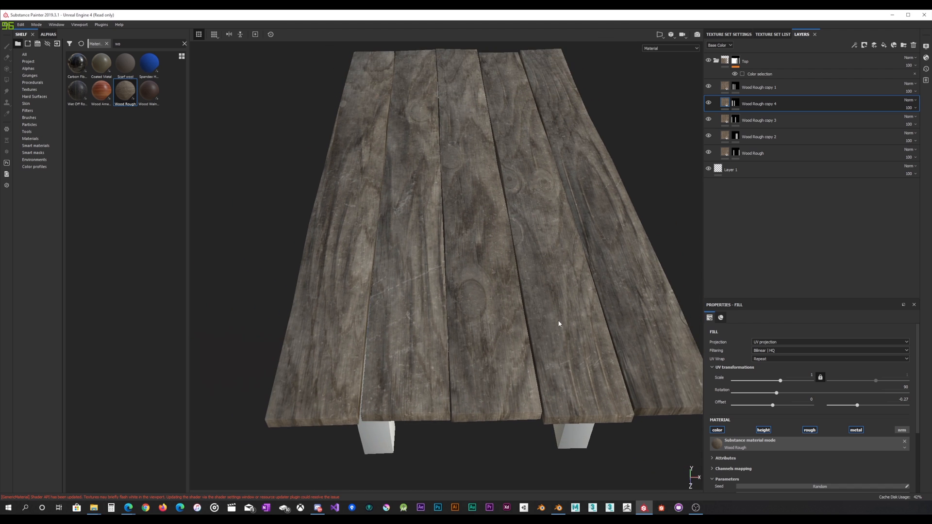
Set the first UV offset of the original Wood Rough fill on the leftmost plank to -0.11.
alt+drag(551, 330, 564, 314)
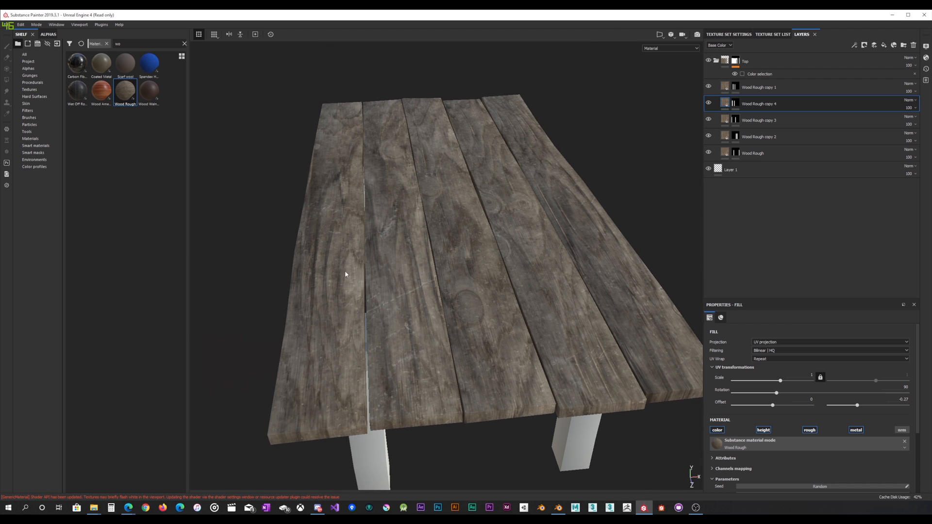
click(725, 153)
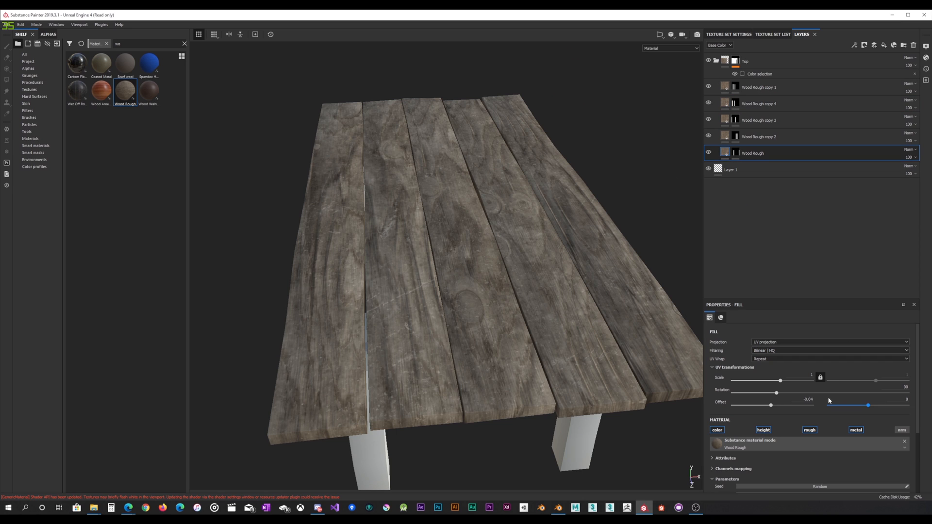
drag(774, 407, 769, 409)
alt+middle_drag(426, 362, 444, 363)
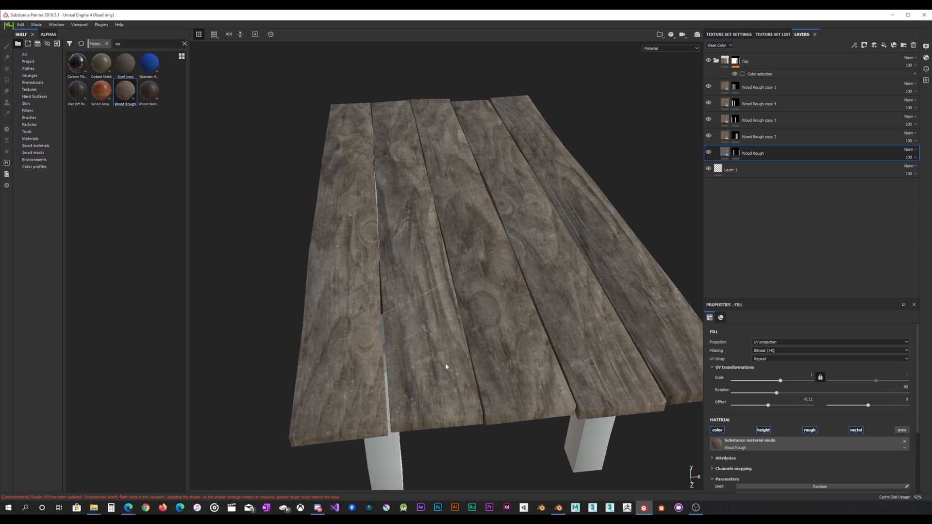
Try Tri-planar projection on the original Wood Rough fill, checking the end face of the leftmost plank.
alt+drag(390, 293, 489, 330)
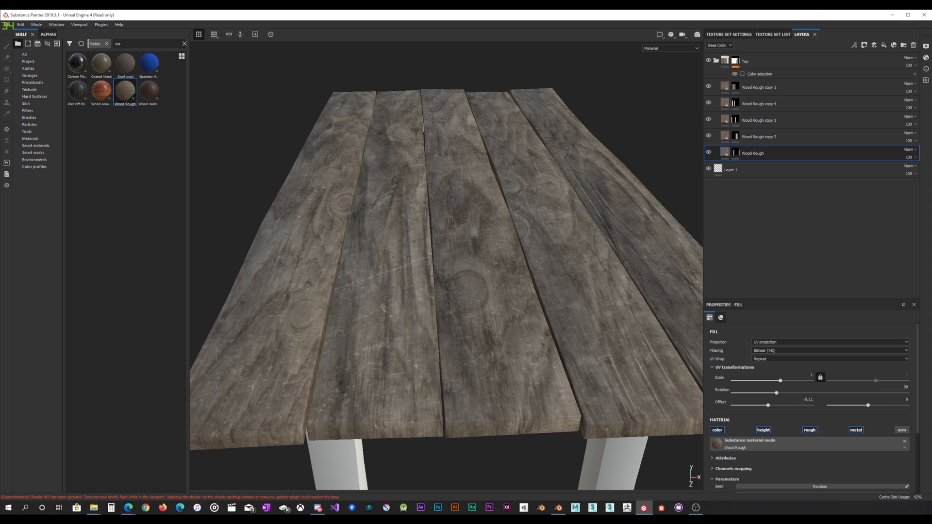
alt+drag(493, 308, 559, 295)
alt+drag(293, 346, 502, 208)
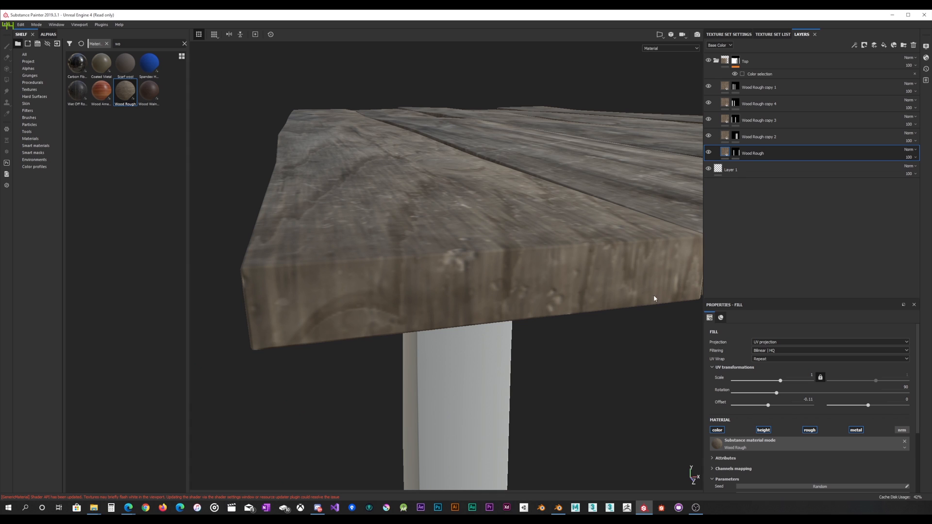
click(786, 342)
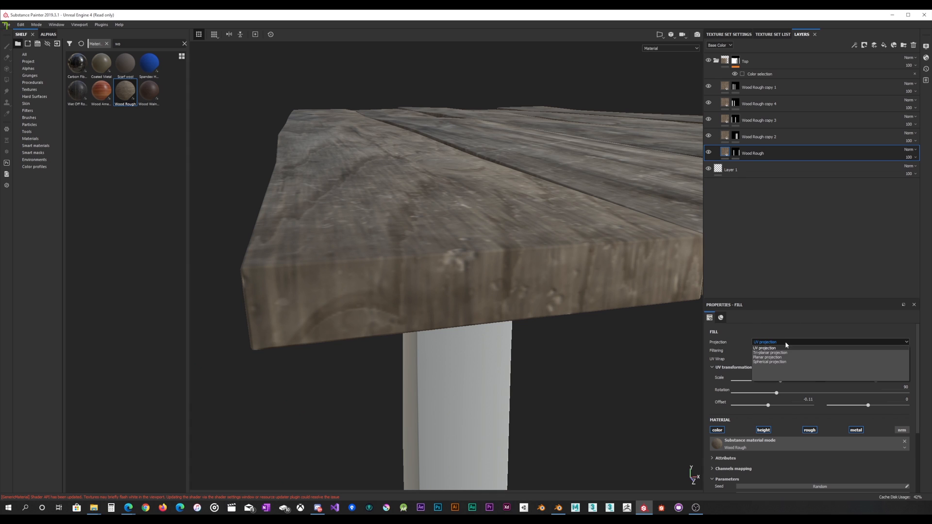
click(770, 353)
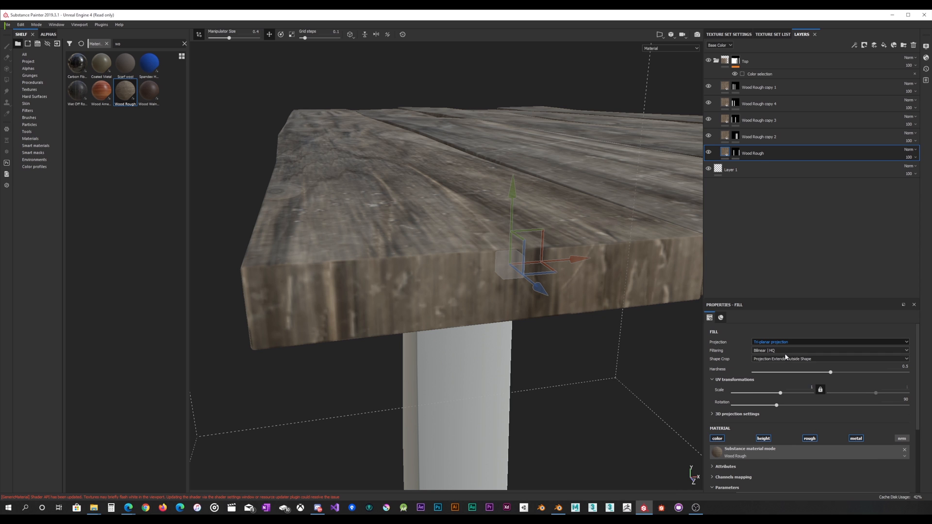
alt+drag(584, 333, 542, 356)
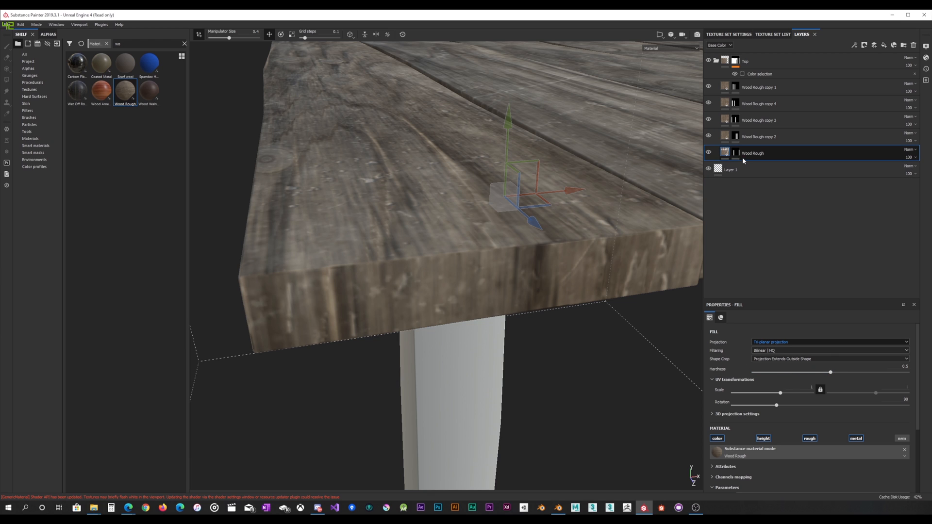
Add a Tri-Planar Advanced filter to the content of the original Wood Rough fill.
right_click(722, 155)
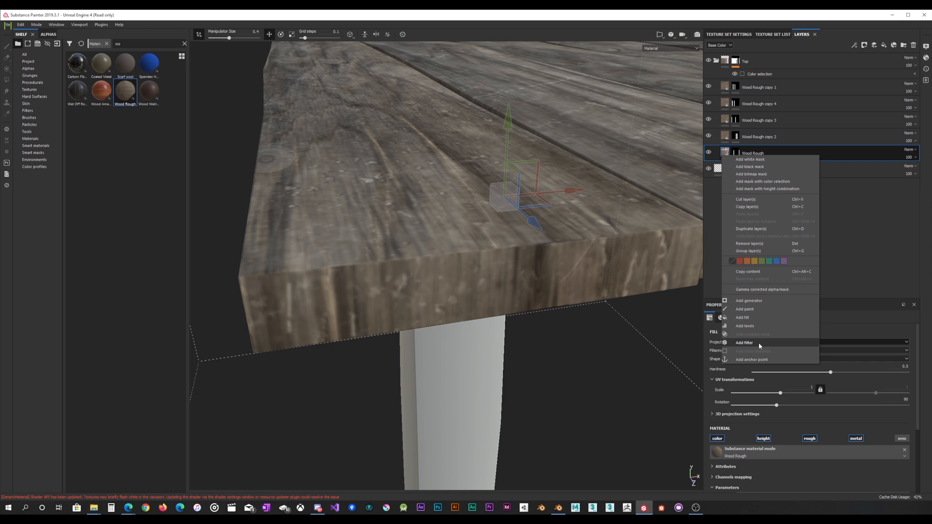
click(898, 331)
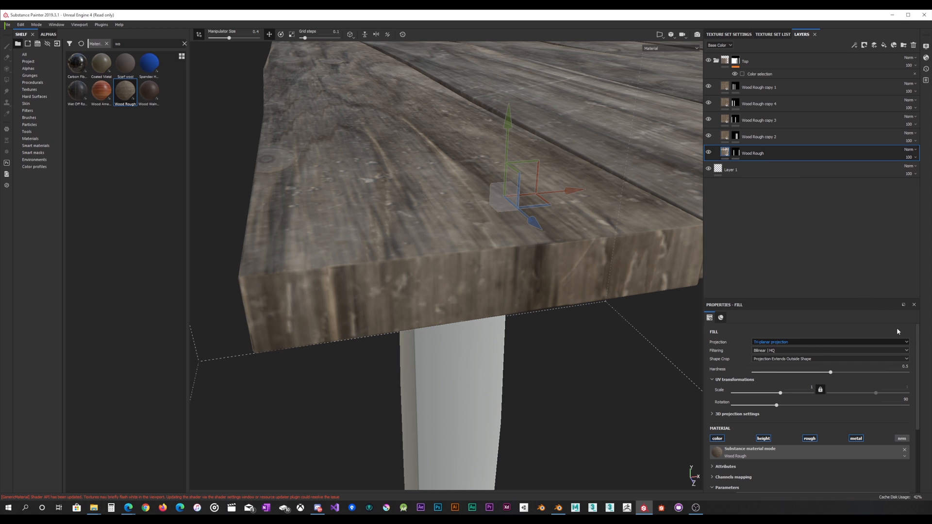
right_click(725, 156)
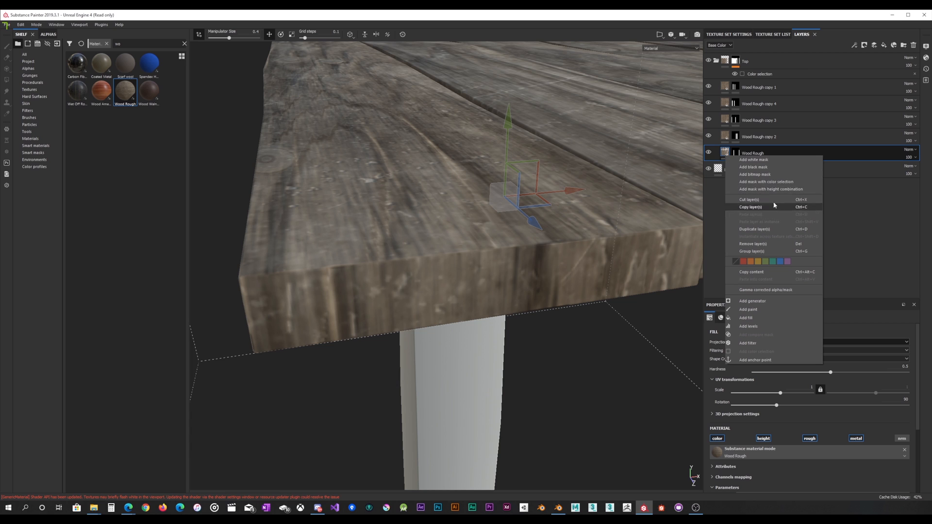
click(760, 344)
click(783, 340)
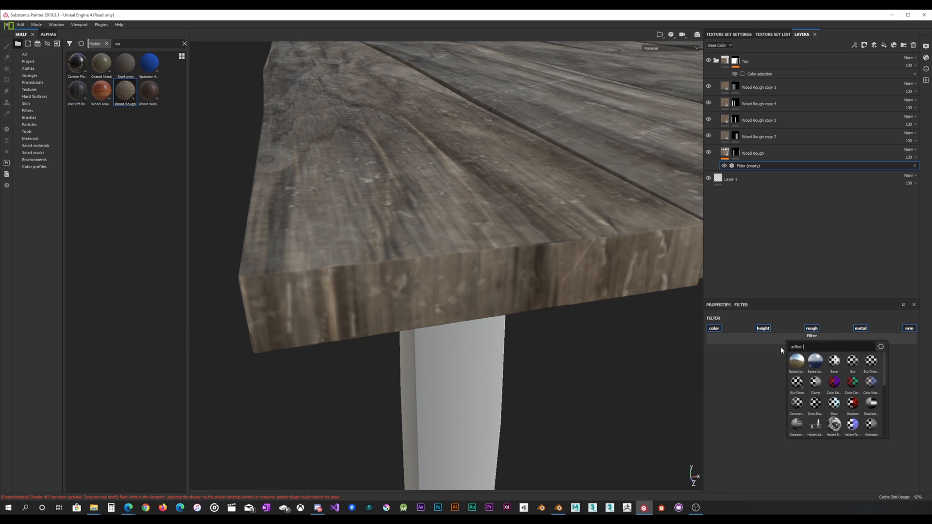
scroll(858, 400, down, 10)
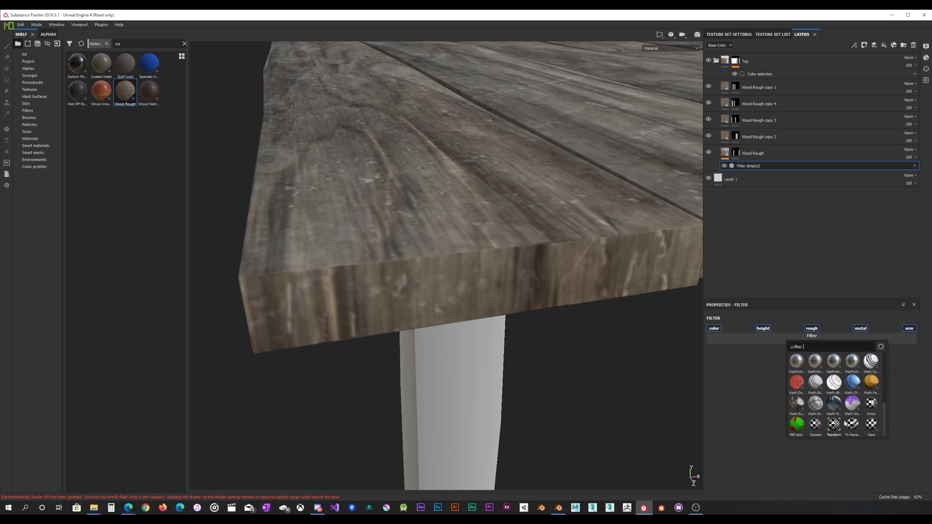
click(853, 424)
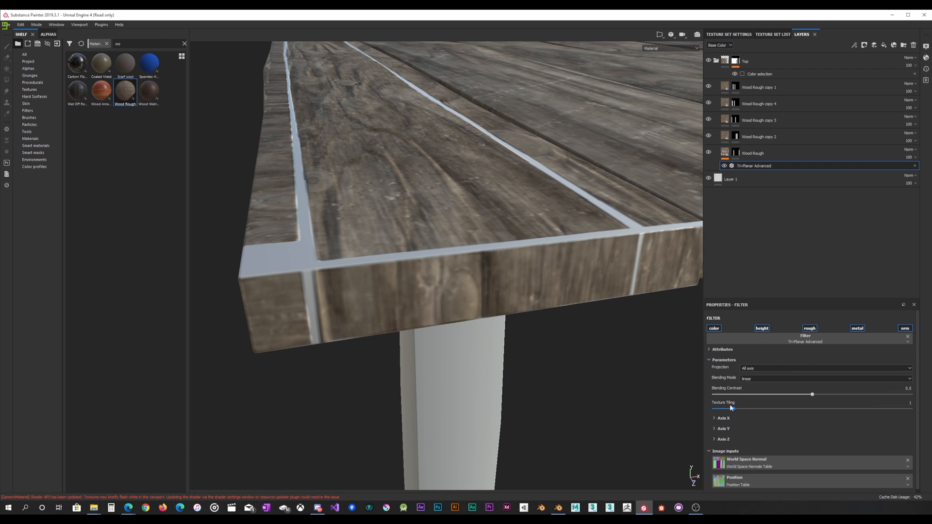
Keep the filter's Blending Mode linear, test its Texture Tiling at 0 and at a higher value, and set it back to 1.
click(750, 379)
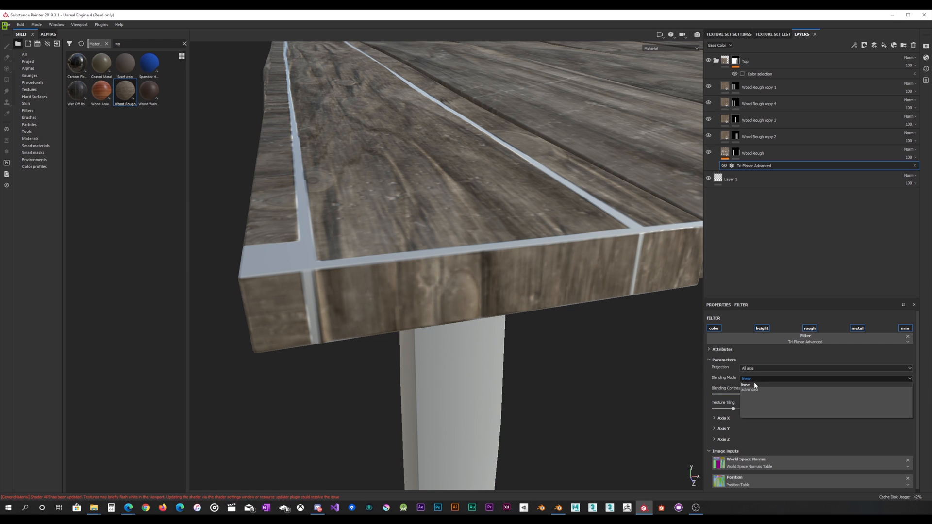
click(755, 385)
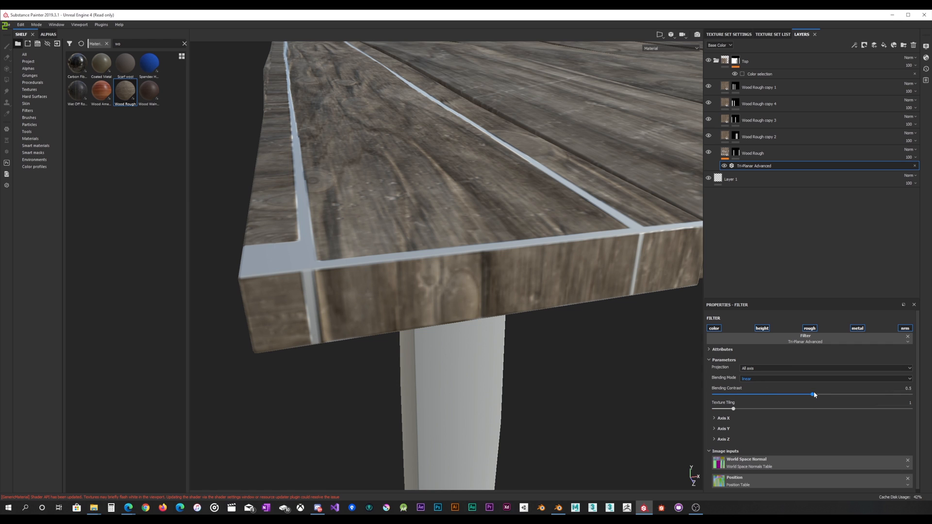
scroll(406, 278, down, 5)
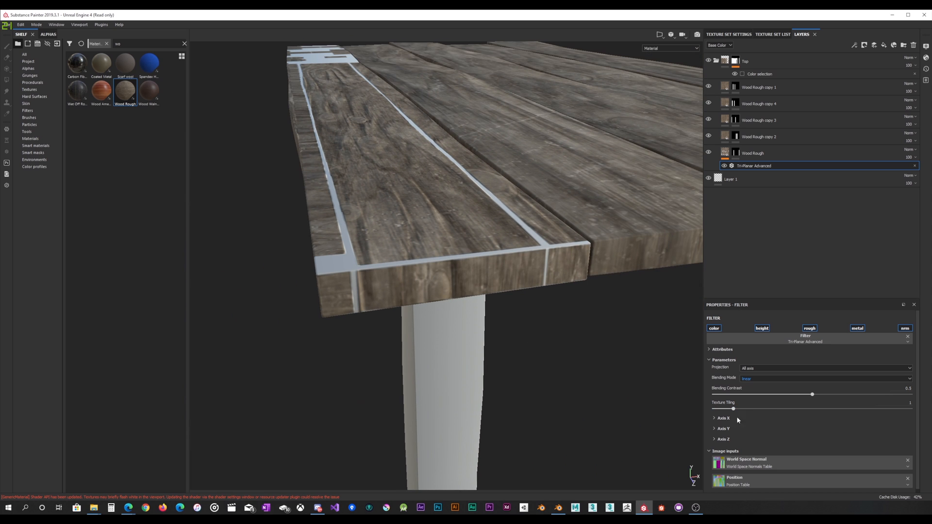
drag(734, 409, 700, 409)
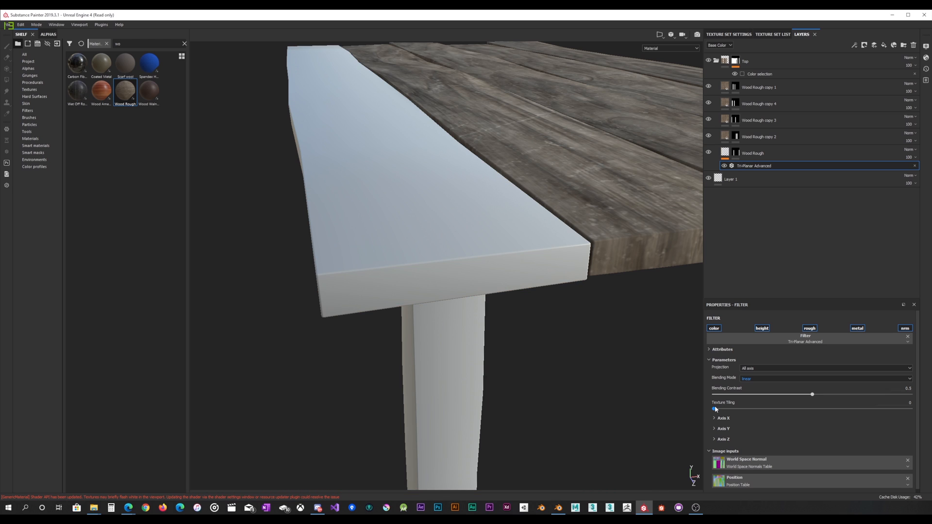
drag(716, 409, 745, 408)
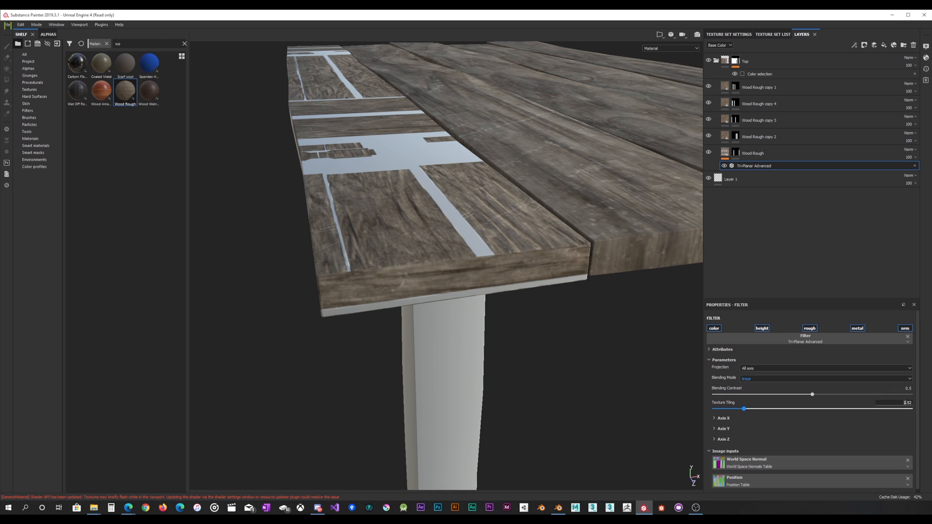
key(Return)
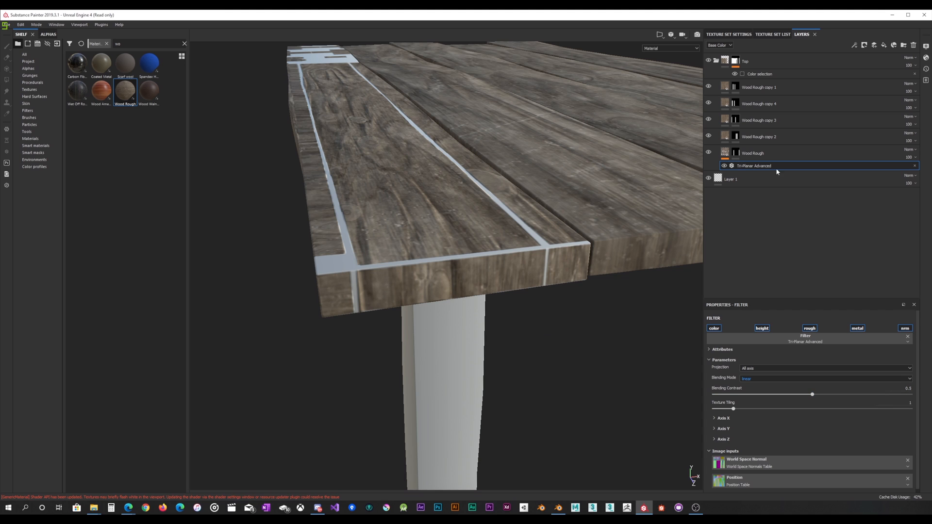
Remove the Tri-Planar Advanced filter, return the Wood Rough fill to UV projection and inspect the corner of the leftmost plank.
click(736, 153)
click(916, 166)
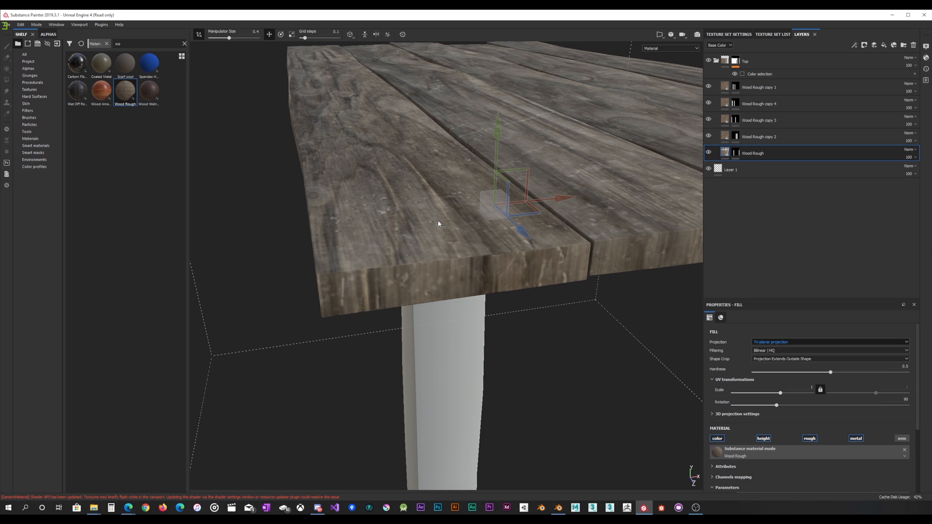
click(800, 342)
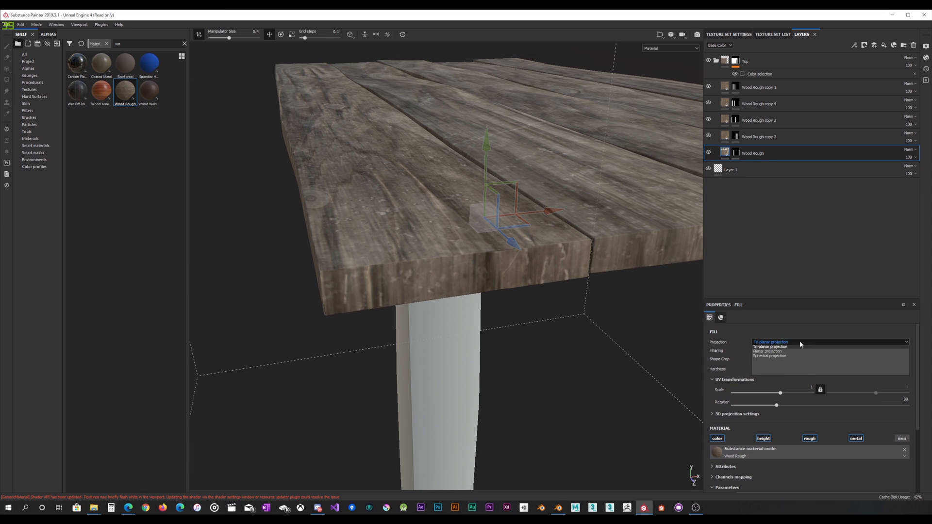
click(792, 346)
alt+drag(574, 322, 413, 259)
scroll(505, 274, down, 2)
scroll(501, 283, up, 5)
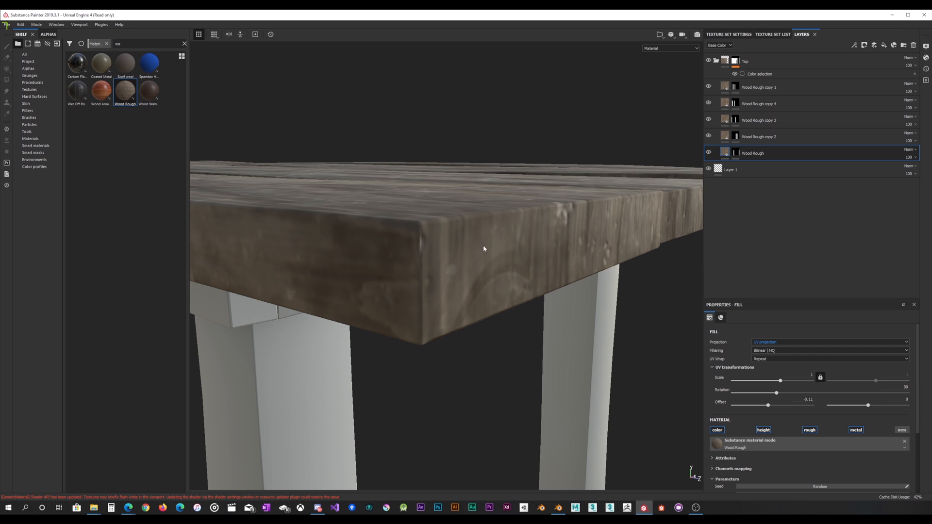
alt+drag(483, 250, 476, 269)
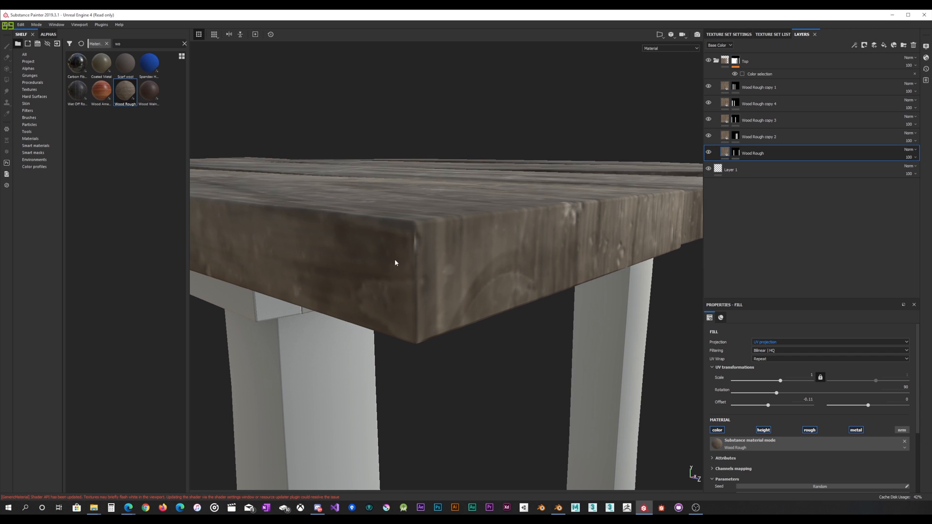
Add a paint layer above the Wood Rough fills inside the Top folder and set its blending mode to Passthrough.
alt+drag(395, 262, 428, 286)
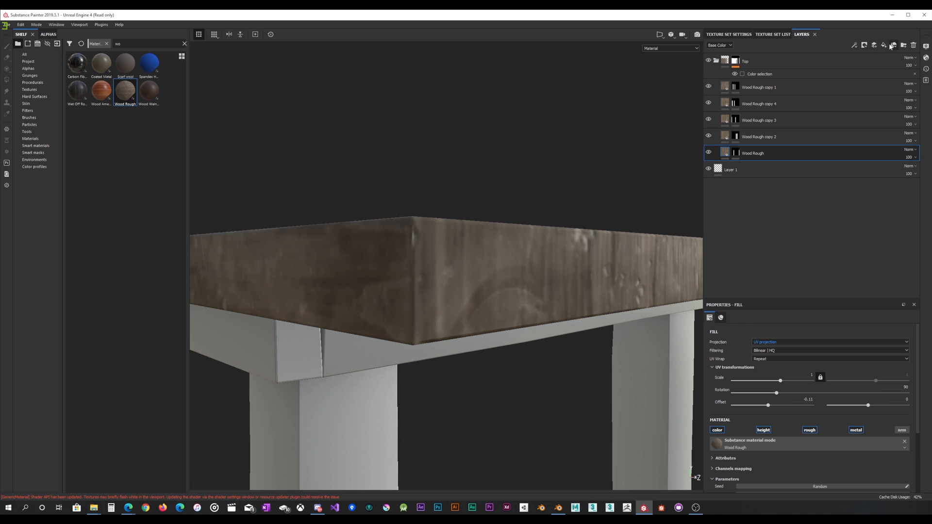
click(873, 47)
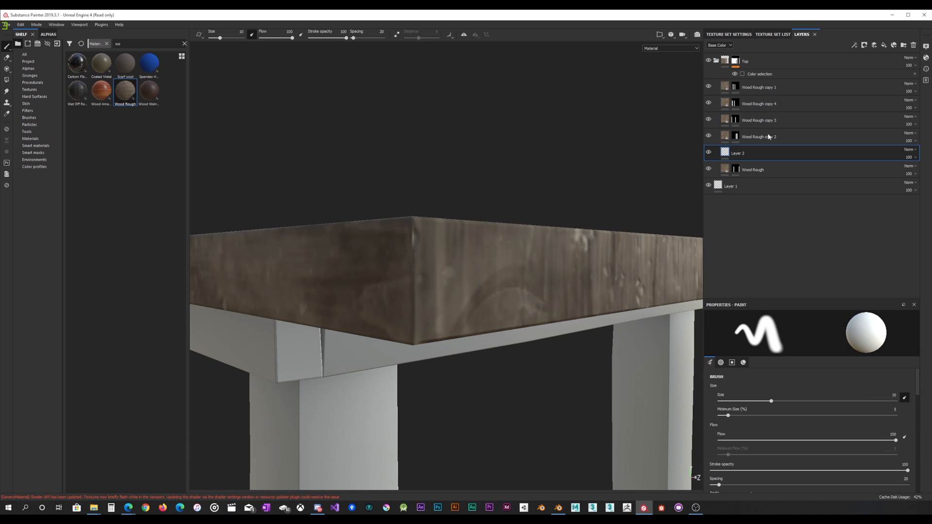
drag(747, 156, 750, 82)
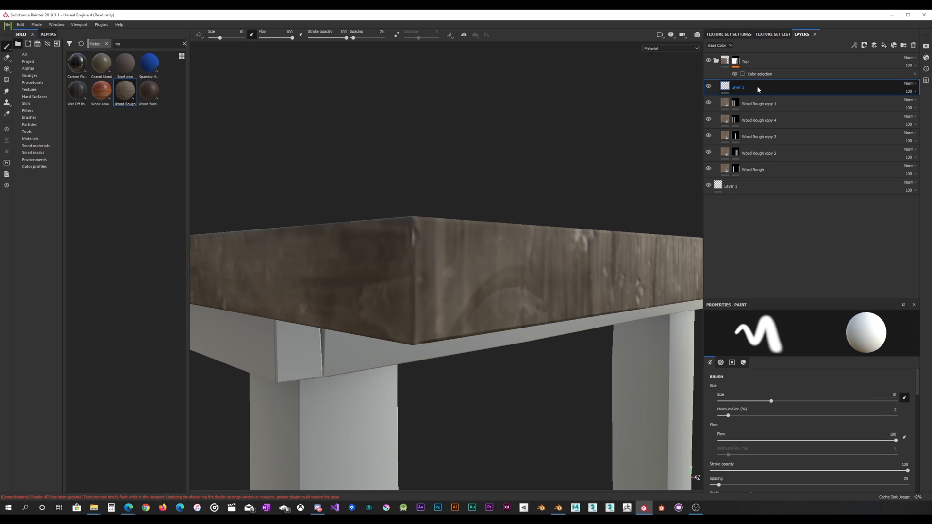
scroll(803, 425, down, 5)
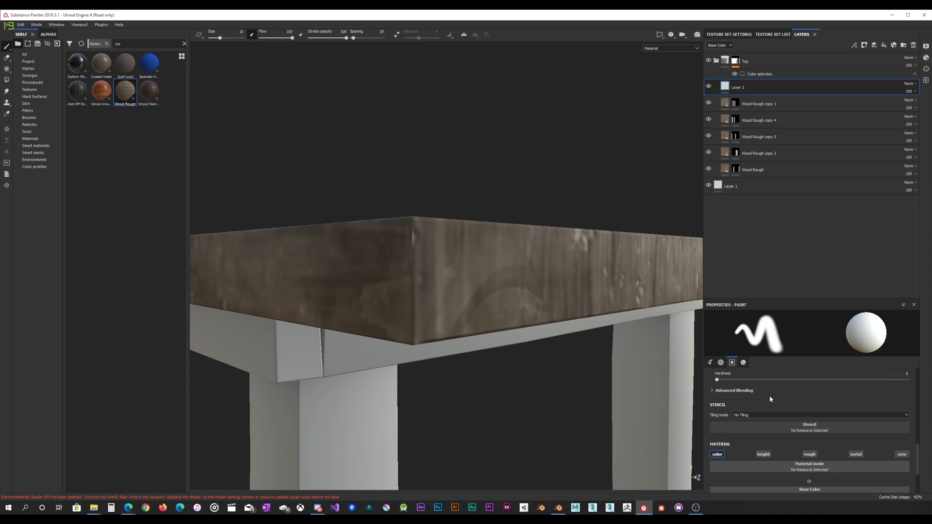
click(916, 85)
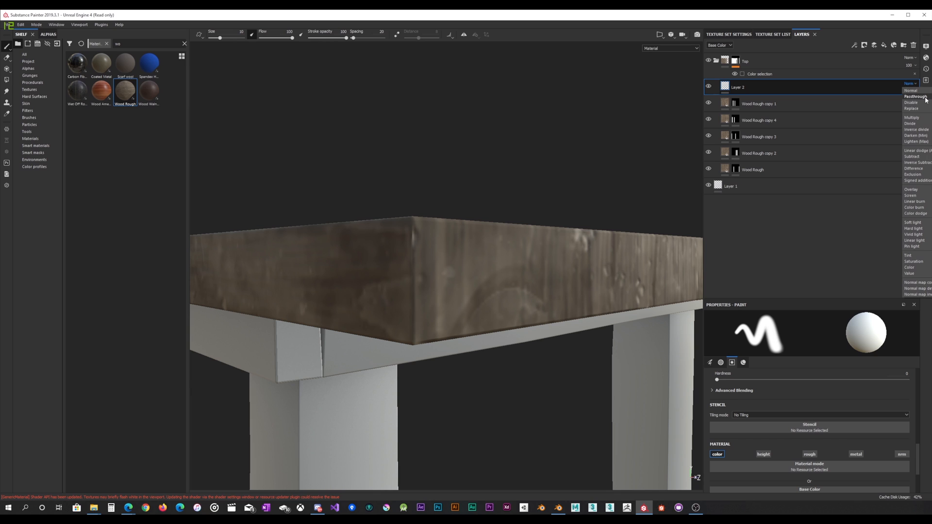
click(916, 96)
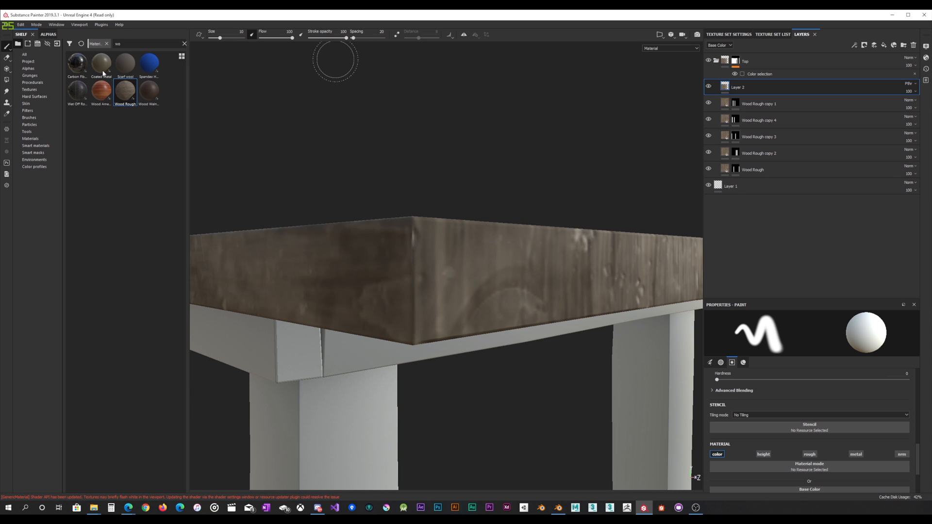
Try Clone with absolute source on the leftmost plank's corner, sampling nearby wood from its side face, and undo the stroke.
click(7, 103)
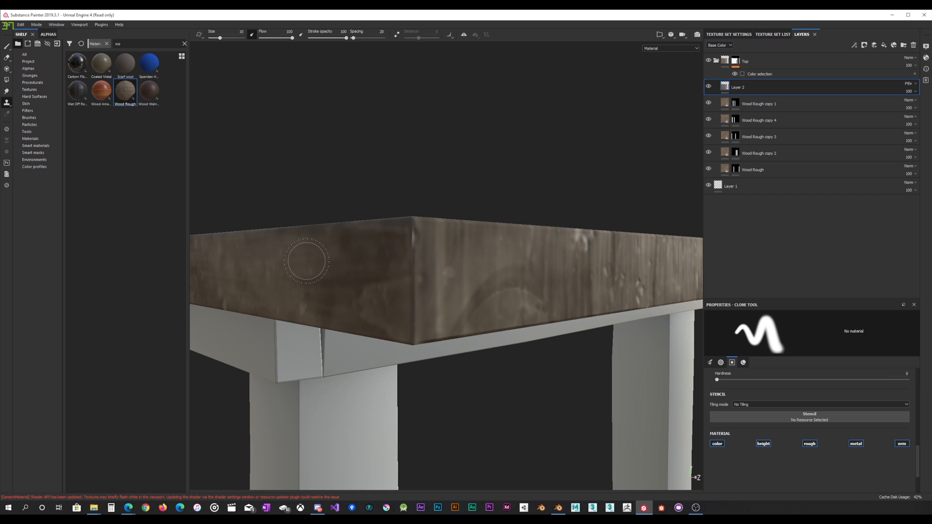
click(7, 103)
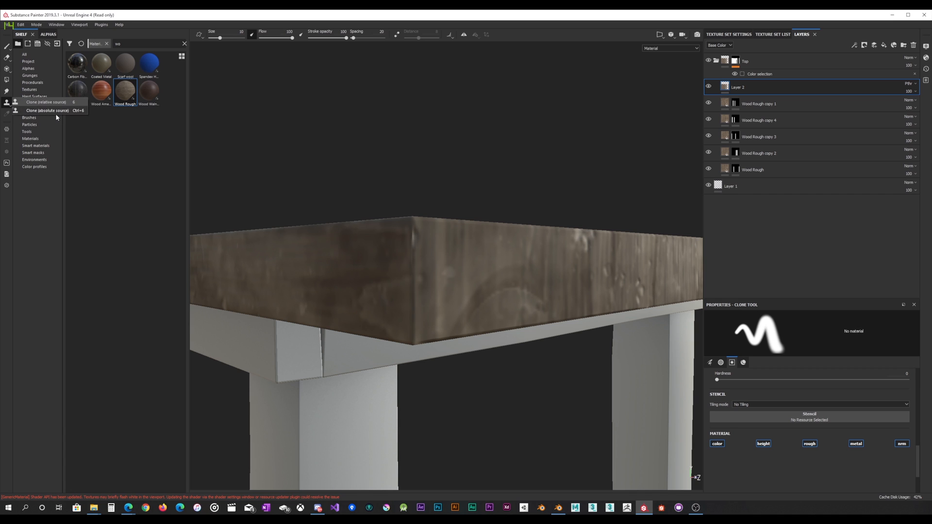
click(54, 111)
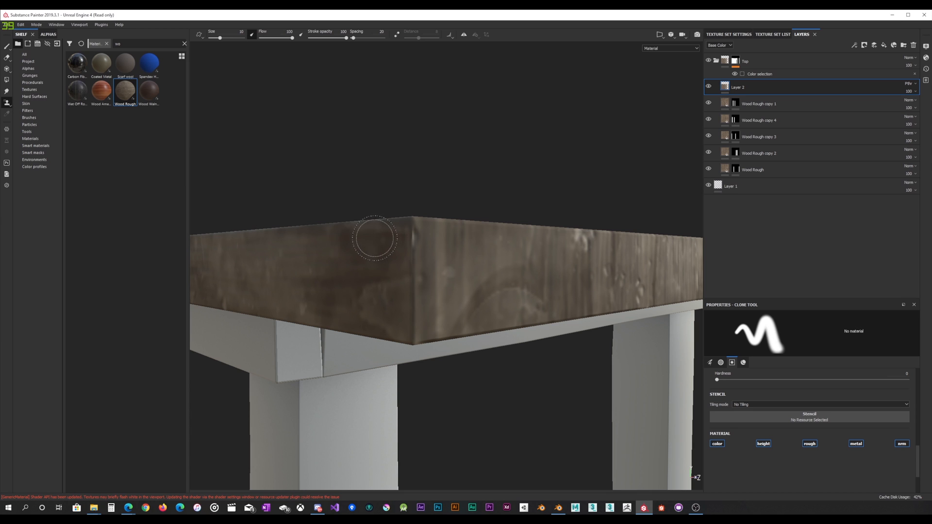
click(359, 246)
mouse_move(417, 278)
mouse_down()
mouse_move(397, 312)
mouse_move(401, 318)
mouse_move(417, 295)
mouse_move(410, 317)
mouse_up()
key(ctrl+z)
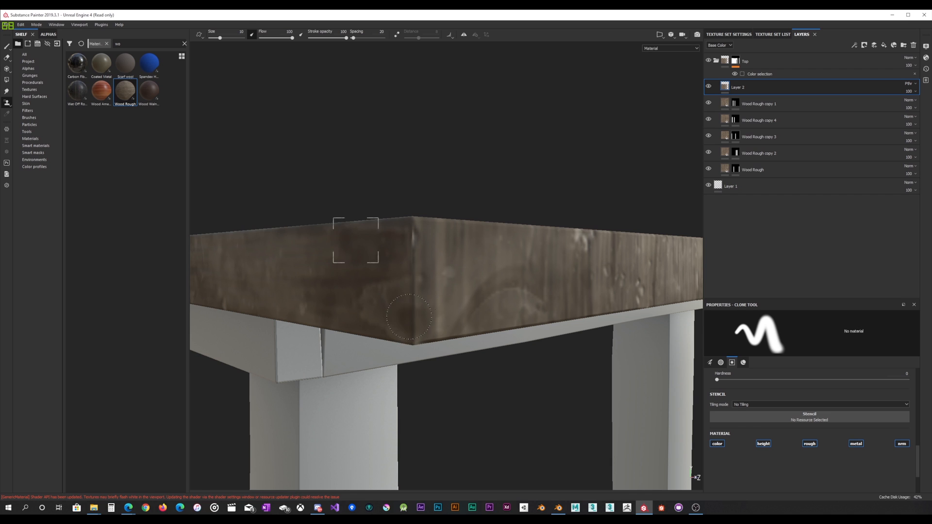
Sample wood from the leftmost plank's side face and clone it over the vertical corner seam.
click(7, 102)
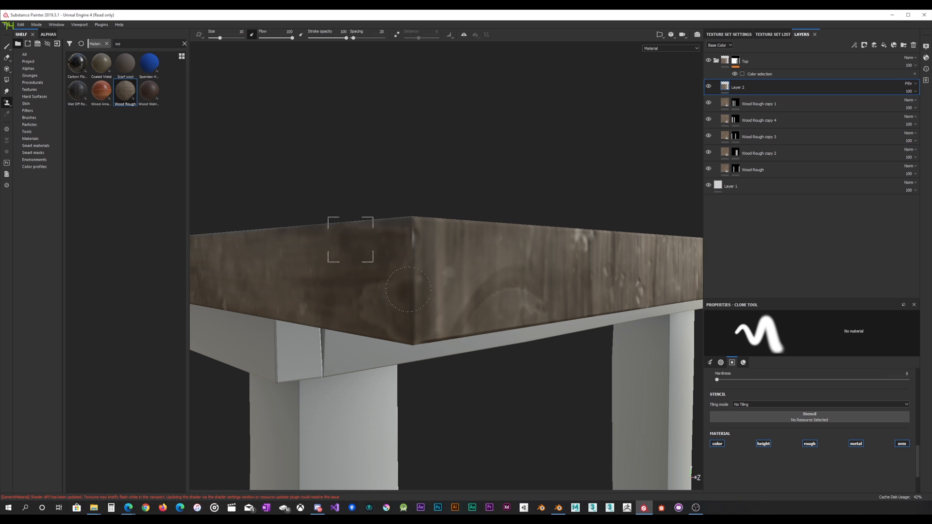
drag(405, 255, 402, 257)
key(v)
click(338, 286)
drag(412, 300, 409, 280)
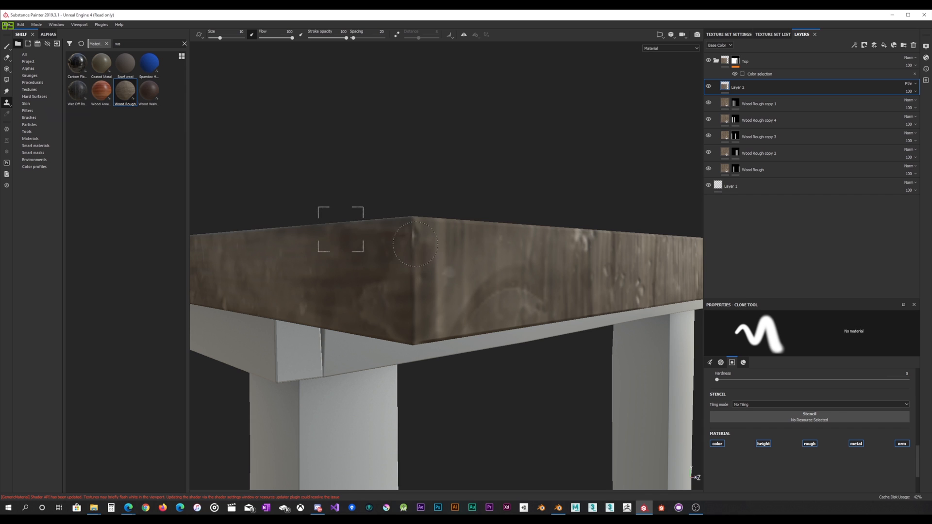
Set Clone to absolute source, sample the leftmost plank's underside and clone it along the lower edge of its long side.
click(8, 104)
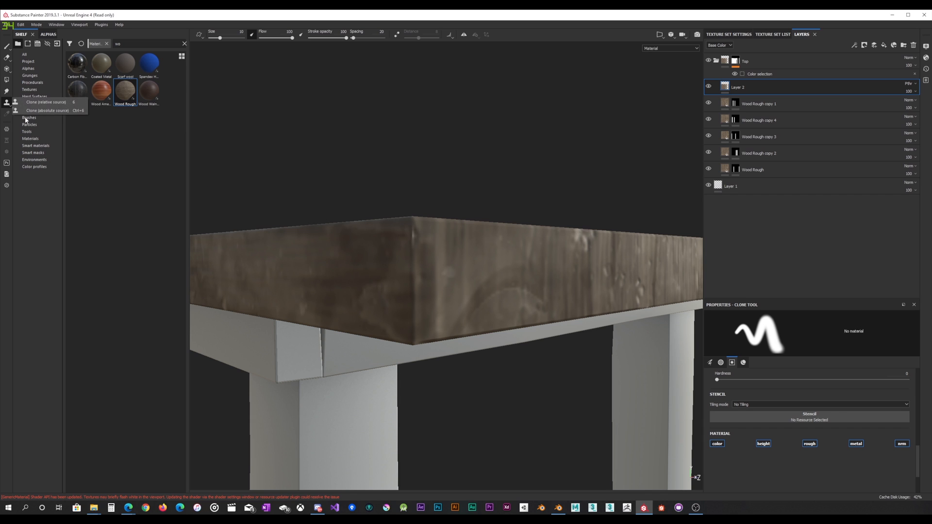
click(39, 111)
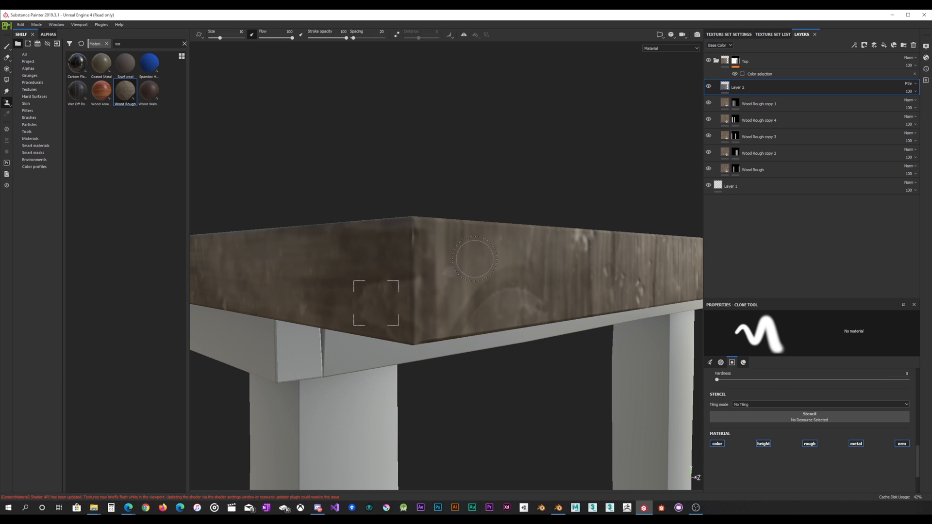
mouse_move(475, 259)
alt+mouse_down()
mouse_move(563, 258)
mouse_move(556, 202)
mouse_move(576, 198)
mouse_move(577, 180)
alt+mouse_up()
alt+drag(418, 276, 457, 238)
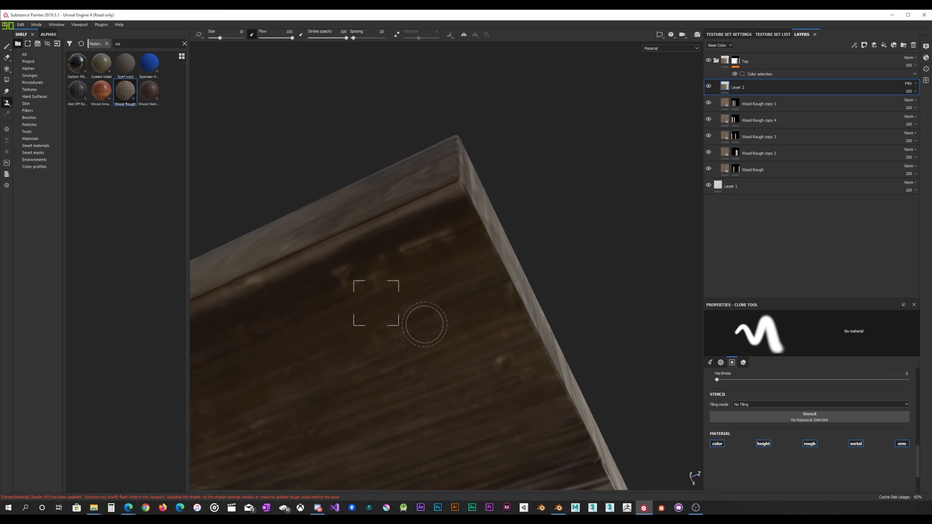
key(v)
click(432, 387)
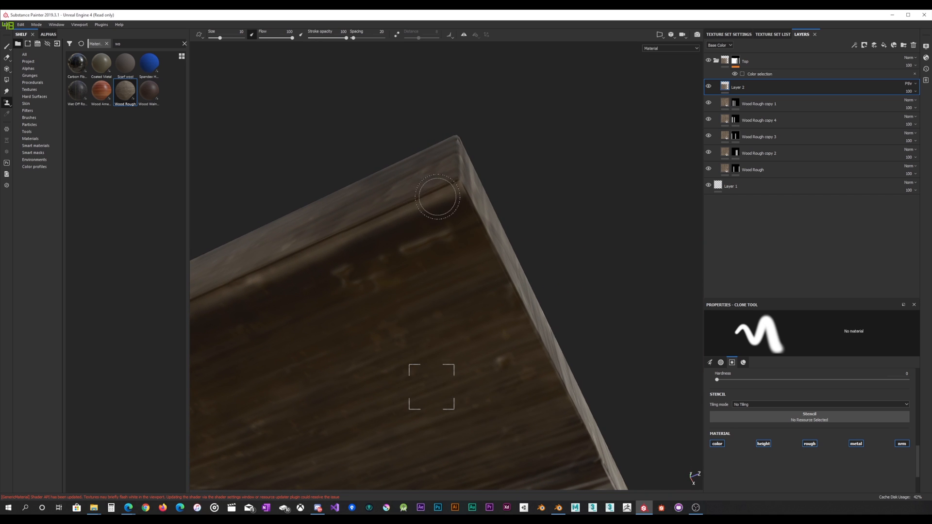
mouse_move(437, 197)
mouse_down()
mouse_move(422, 198)
mouse_move(460, 188)
mouse_move(406, 243)
mouse_move(354, 264)
mouse_up()
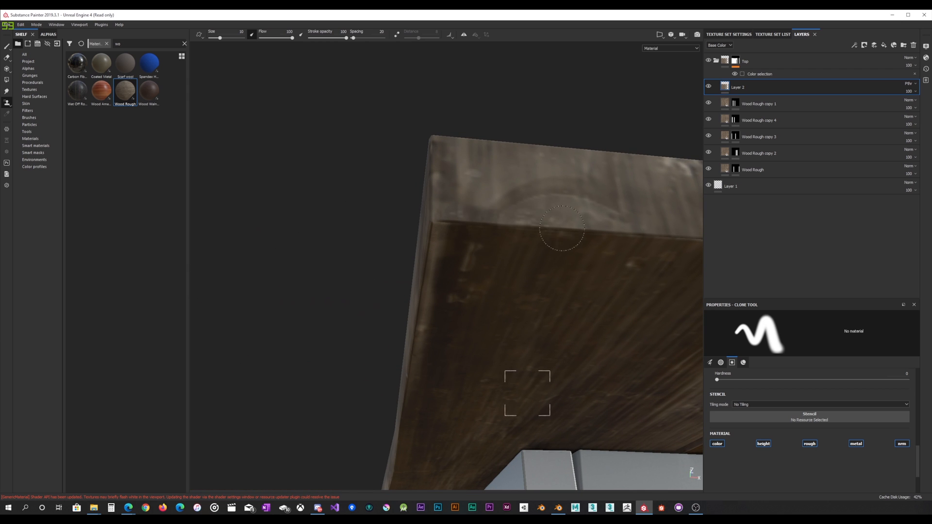
Clone sampled underside wood along the lower edge of the leftmost plank's end face, up to the gap beside the next plank.
mouse_move(618, 245)
alt+mouse_down()
mouse_move(620, 233)
mouse_move(439, 258)
alt+mouse_up()
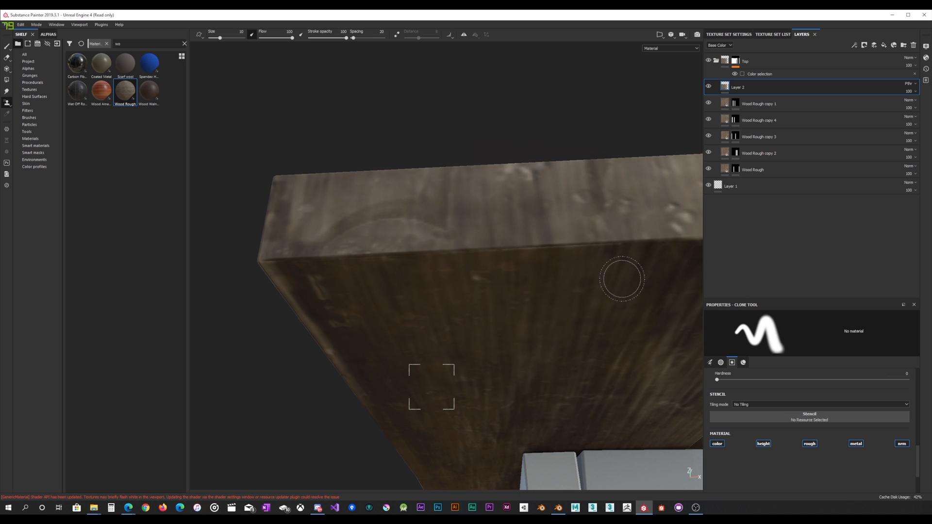
key(v)
click(625, 279)
alt+middle_drag(635, 276, 527, 277)
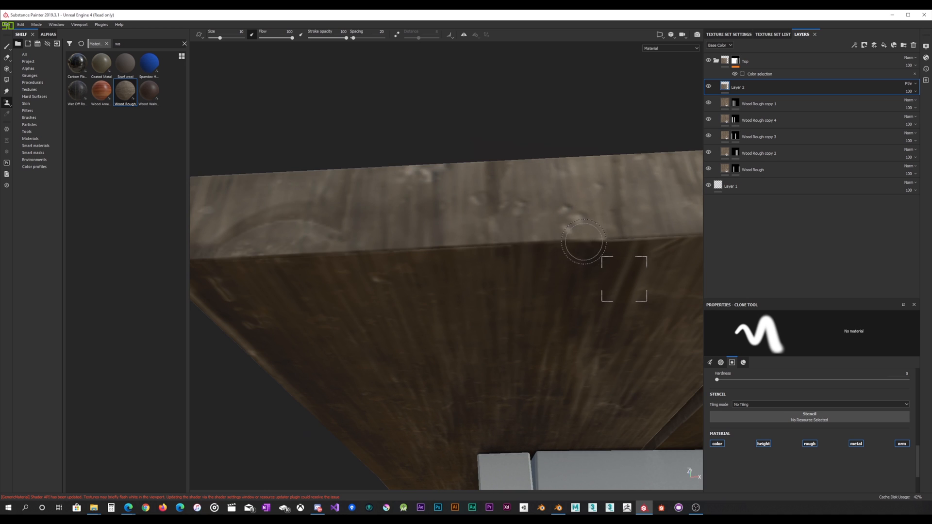
drag(575, 237, 353, 244)
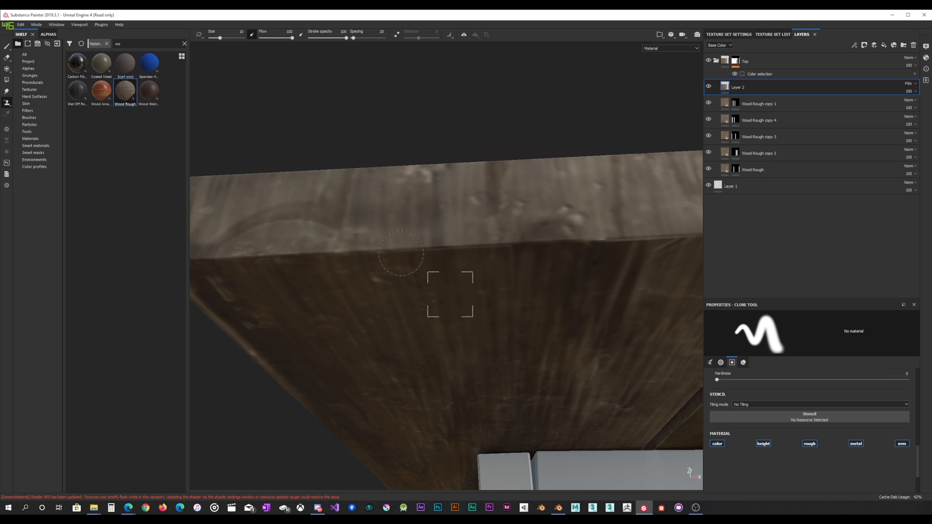
mouse_move(500, 267)
alt+mouse_down()
mouse_move(571, 254)
mouse_move(623, 315)
mouse_move(616, 293)
alt+mouse_up()
alt+middle_drag(611, 296, 426, 301)
key(v)
click(473, 264)
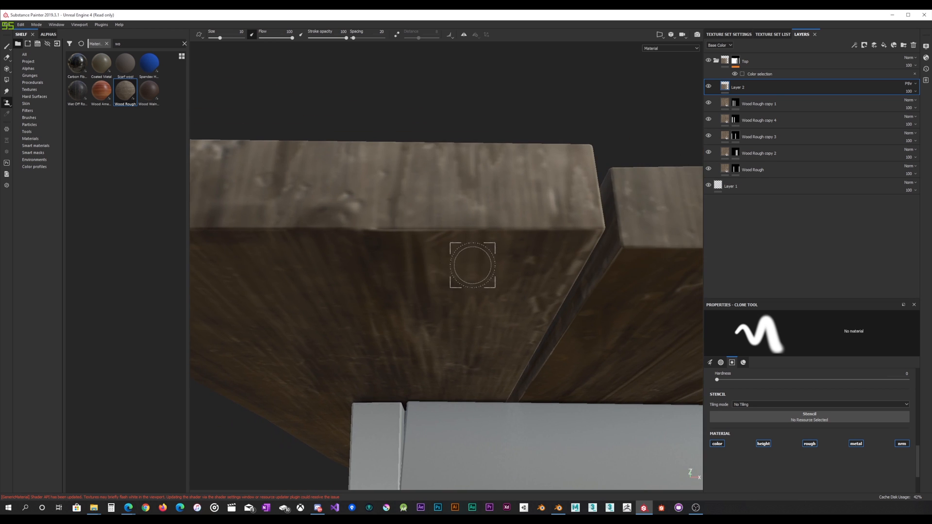
drag(595, 222, 361, 231)
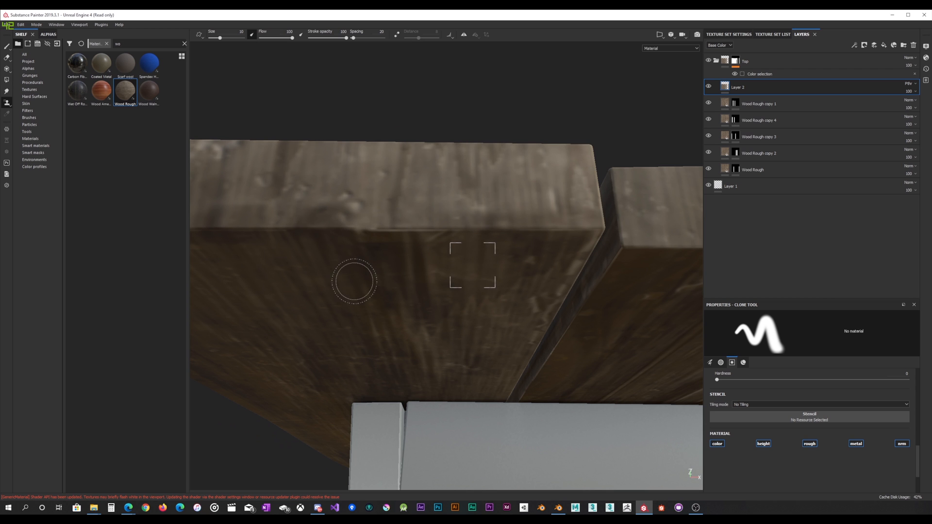
Check the cloned corner of the leftmost plank and delete the Passthrough paint layer.
mouse_move(359, 283)
alt+mouse_down()
mouse_move(402, 264)
mouse_move(454, 294)
mouse_move(439, 285)
mouse_move(445, 280)
alt+mouse_up()
alt+drag(379, 268, 423, 320)
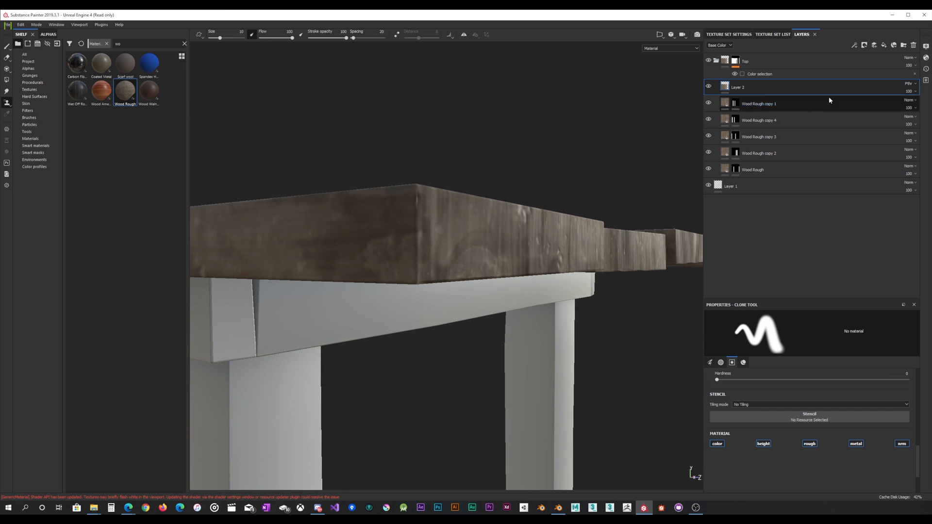
click(913, 46)
Examine the wood grain on the outer planks' corners and end faces, and the overall look of the tabletop.
alt+drag(501, 194, 442, 247)
alt+right_drag(442, 248, 453, 272)
alt+drag(453, 272, 364, 322)
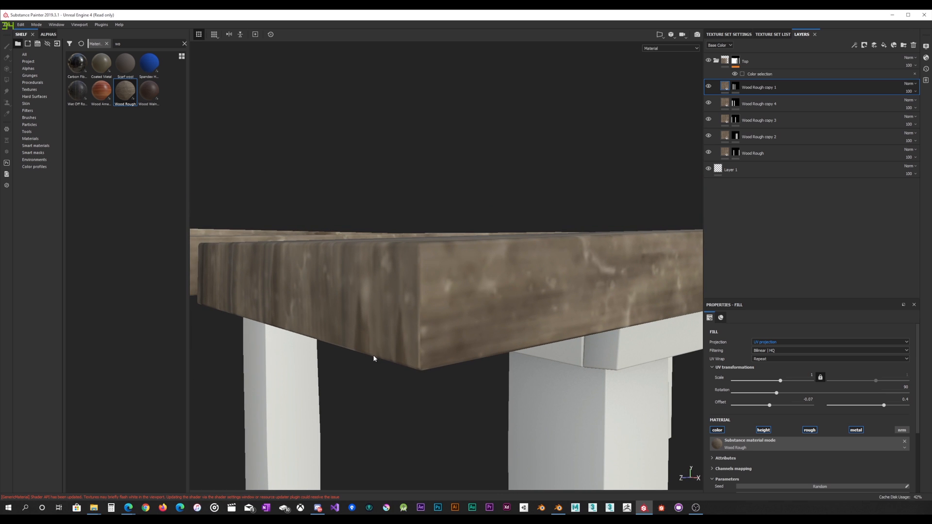
alt+drag(374, 358, 497, 352)
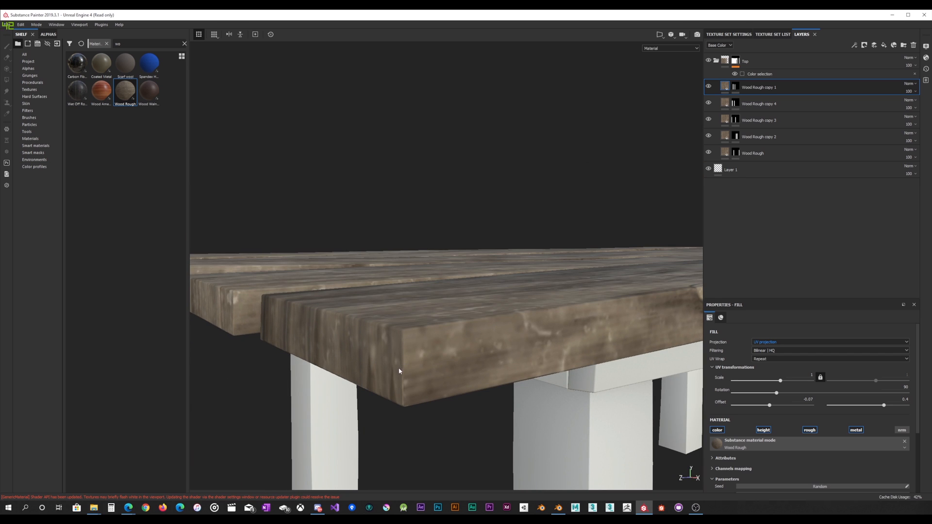
alt+drag(402, 399, 472, 370)
alt+drag(394, 385, 468, 339)
scroll(452, 345, up, 2)
scroll(453, 336, down, 4)
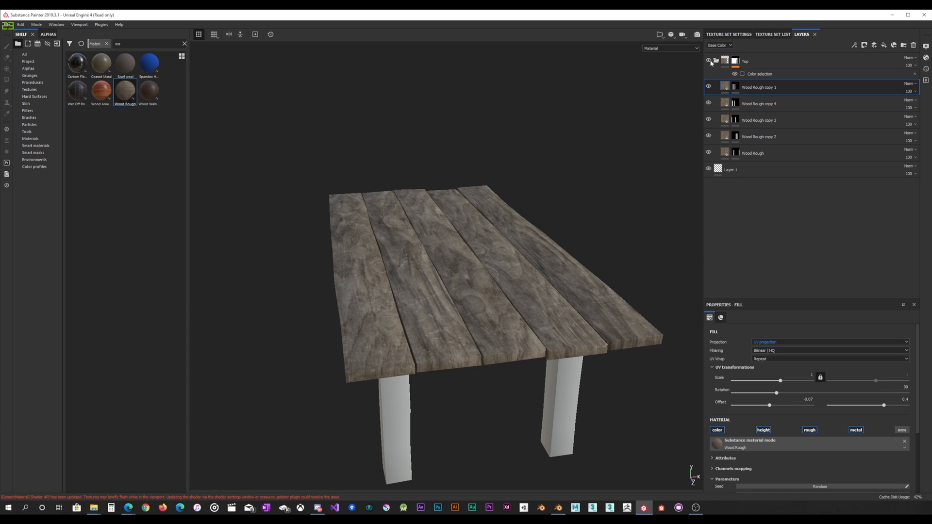
Collapse the Top folder and delete the unused Layer 1 below it.
key(Delete)
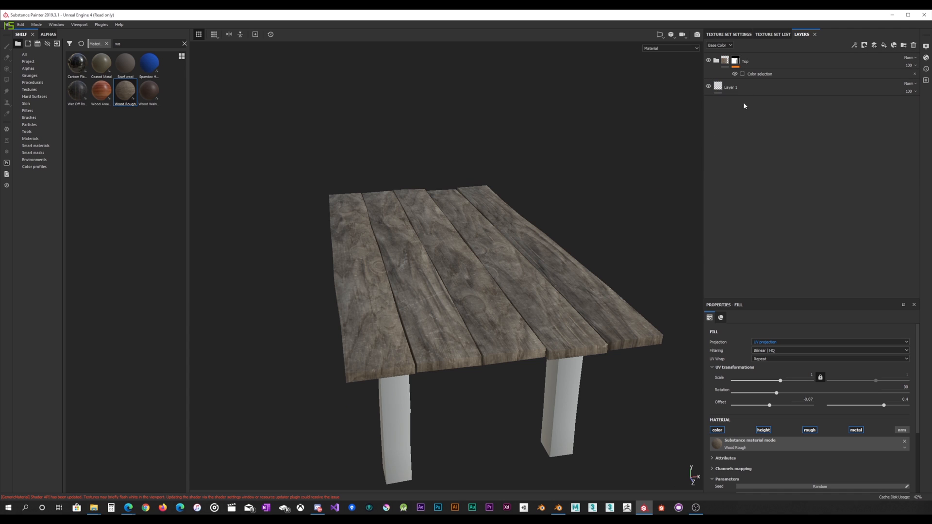
click(740, 87)
click(913, 45)
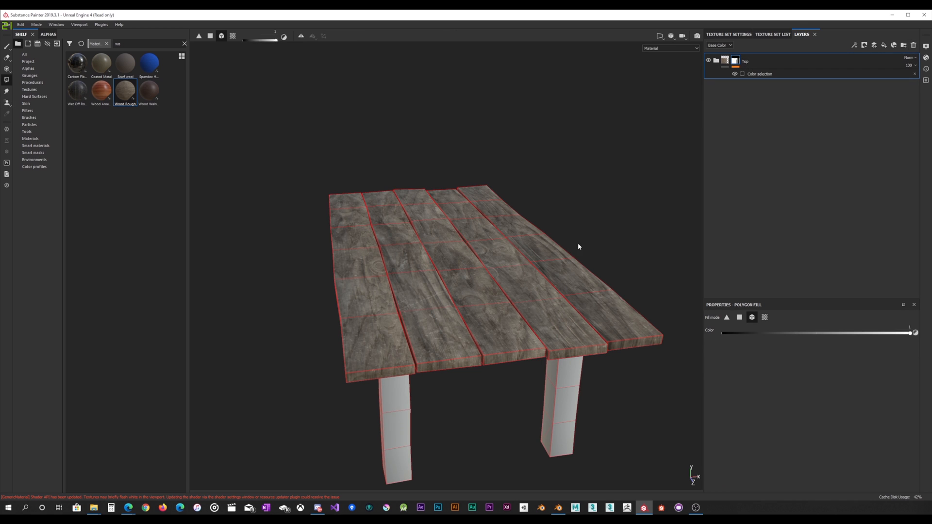
alt+drag(579, 247, 618, 220)
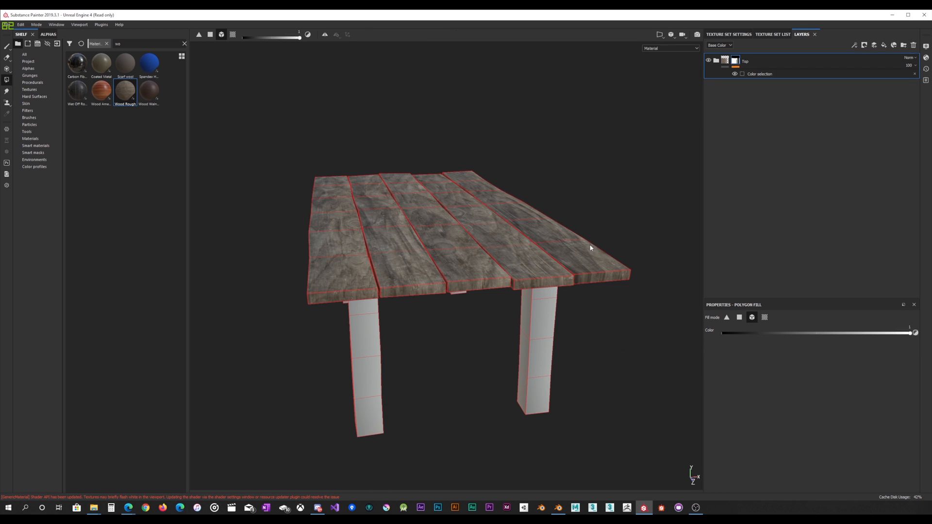
alt+drag(527, 268, 495, 269)
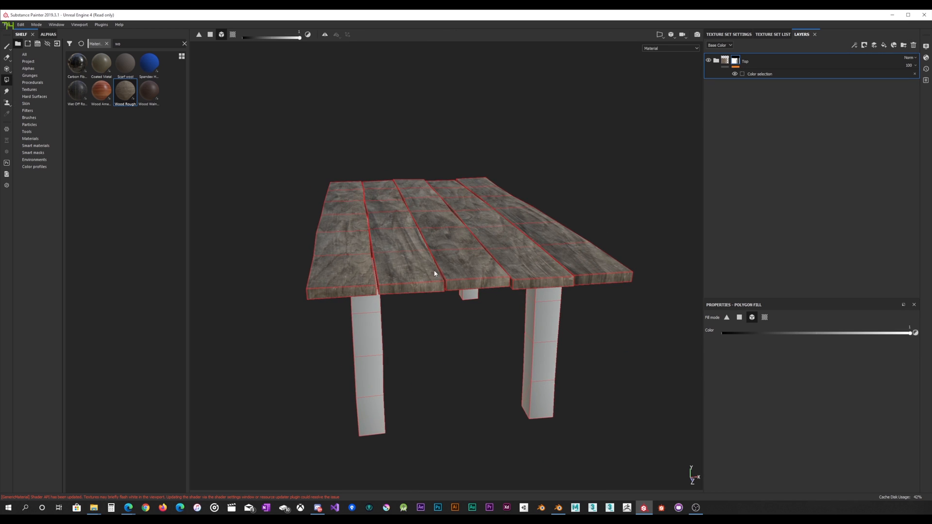